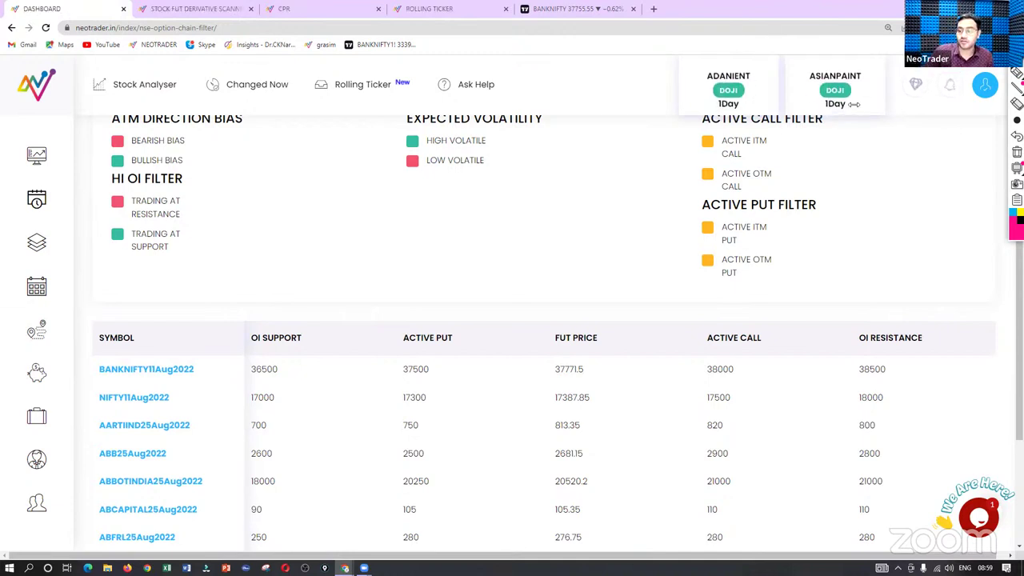
Step: Circle the BANKNIFTY and NIFTY rows in pen, ticking both symbols and the OI Support, Active Put, Active Call and OI Resistance headers
{"action": "mouse_move", "coordinate": [103, 313]}
{"action": "left_mouse_down"}
{"action": "mouse_move", "coordinate": [952, 294]}
{"action": "mouse_move", "coordinate": [928, 393]}
{"action": "mouse_move", "coordinate": [407, 427]}
{"action": "mouse_move", "coordinate": [159, 430]}
{"action": "mouse_move", "coordinate": [53, 382]}
{"action": "mouse_move", "coordinate": [94, 314]}
{"action": "left_mouse_up"}
{"action": "mouse_move", "coordinate": [79, 361]}
{"action": "left_mouse_down"}
{"action": "mouse_move", "coordinate": [86, 369]}
{"action": "mouse_move", "coordinate": [116, 340]}
{"action": "mouse_move", "coordinate": [69, 395]}
{"action": "mouse_move", "coordinate": [112, 375]}
{"action": "left_mouse_up"}
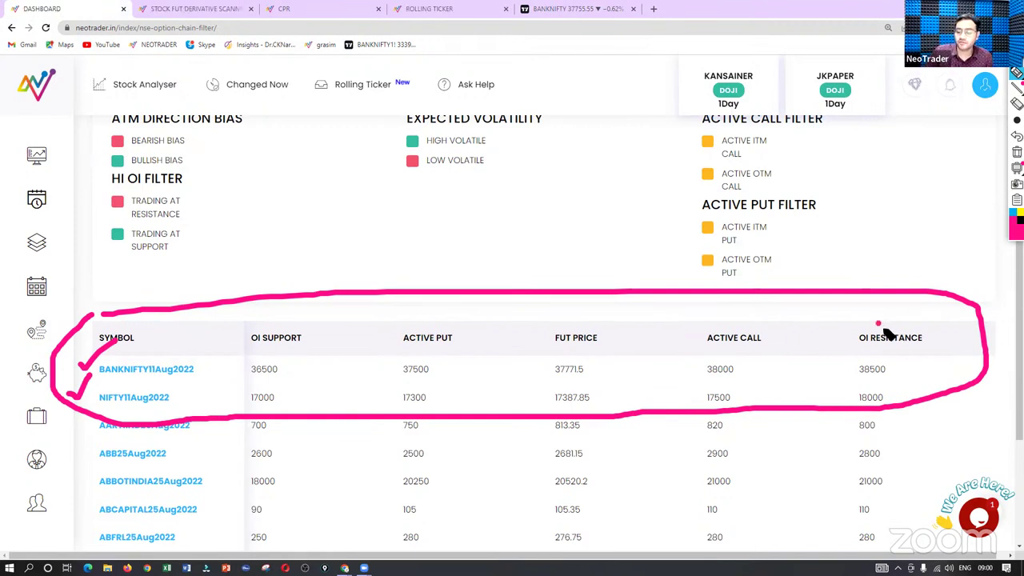
{"action": "left_click_drag", "start_coordinate": [878, 325], "coordinate": [902, 303]}
{"action": "left_click_drag", "start_coordinate": [269, 323], "coordinate": [316, 300]}
{"action": "left_click_drag", "start_coordinate": [436, 320], "coordinate": [467, 295]}
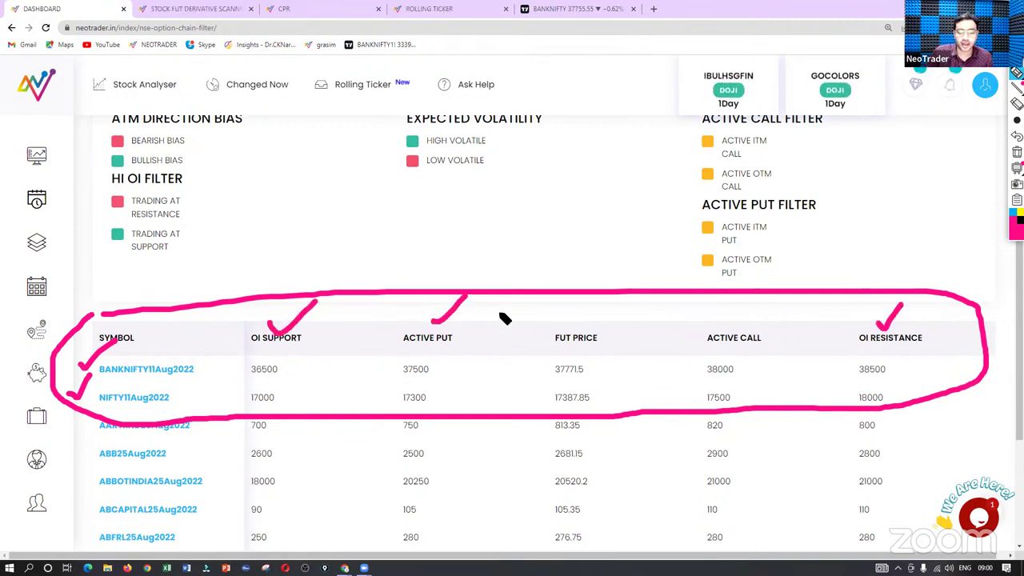
{"action": "left_click_drag", "start_coordinate": [713, 315], "coordinate": [745, 303]}
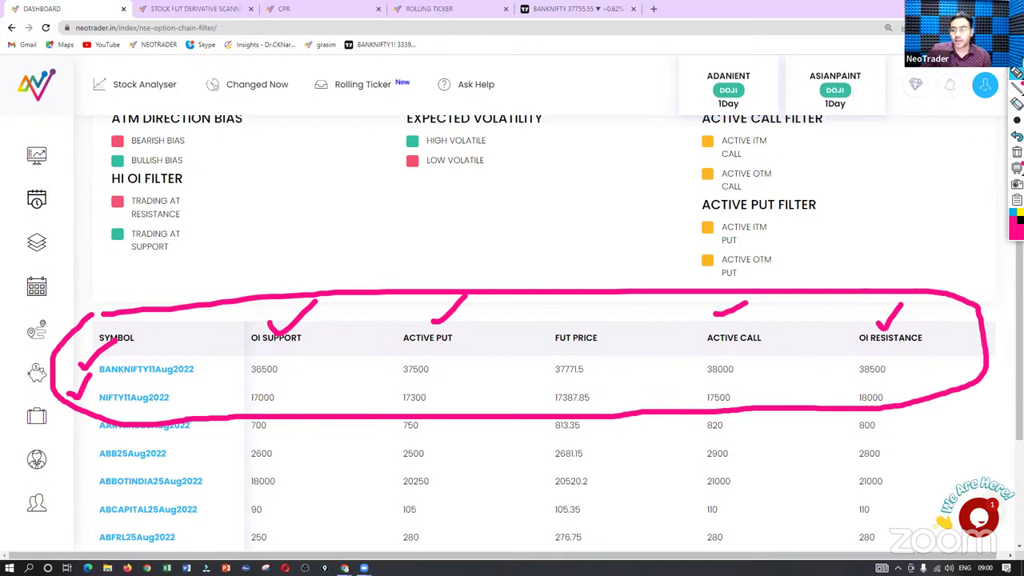
Step: Clear the pen marks and switch from the option chain table to the BQ Prime article on trading for Aug. 5
{"action": "left_click", "coordinate": [1017, 152]}
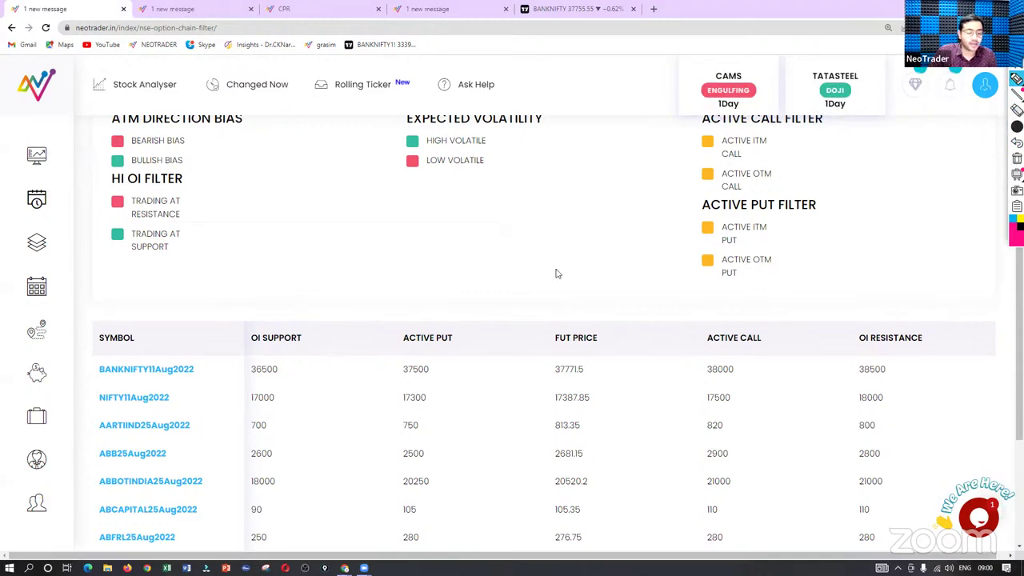
{"action": "scroll", "coordinate": [556, 274], "scroll_direction": "down", "scroll_amount": 2}
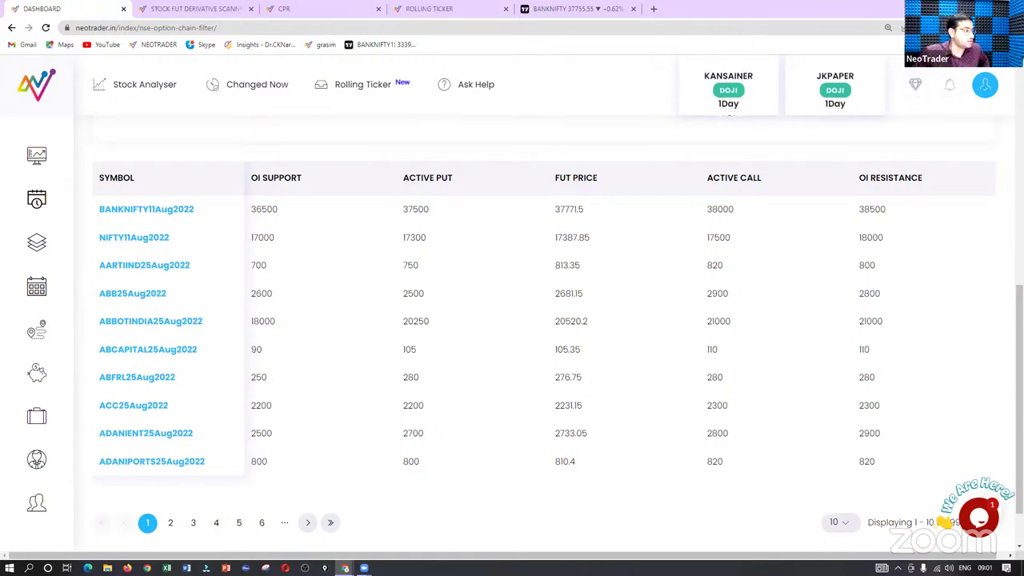
{"action": "left_click", "coordinate": [324, 5]}
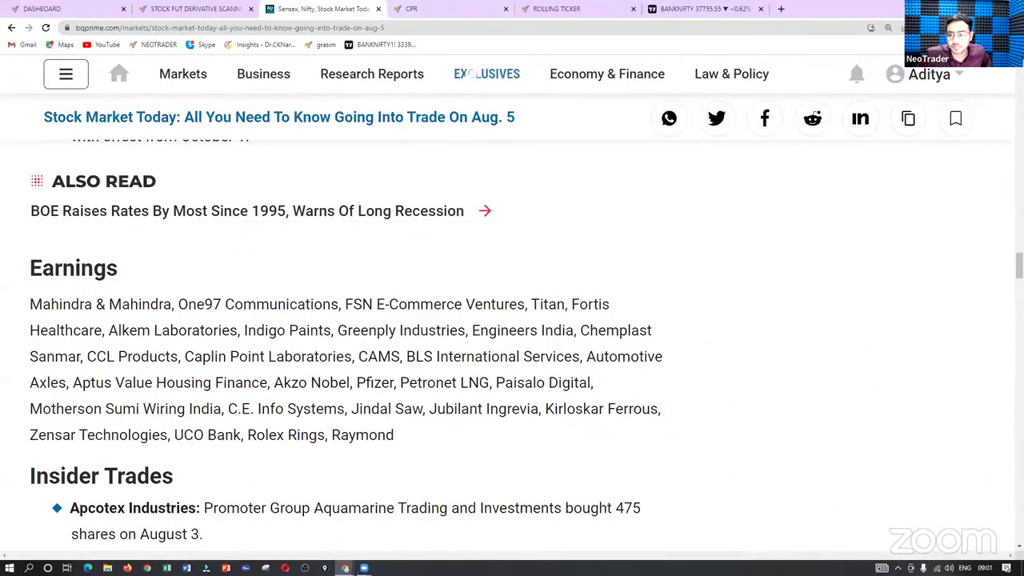
Step: Set the annotation pen to a thinner stroke and clear the thick mark drawn under Mahindra & Mahindra
{"action": "key", "text": "ctrl+F1"}
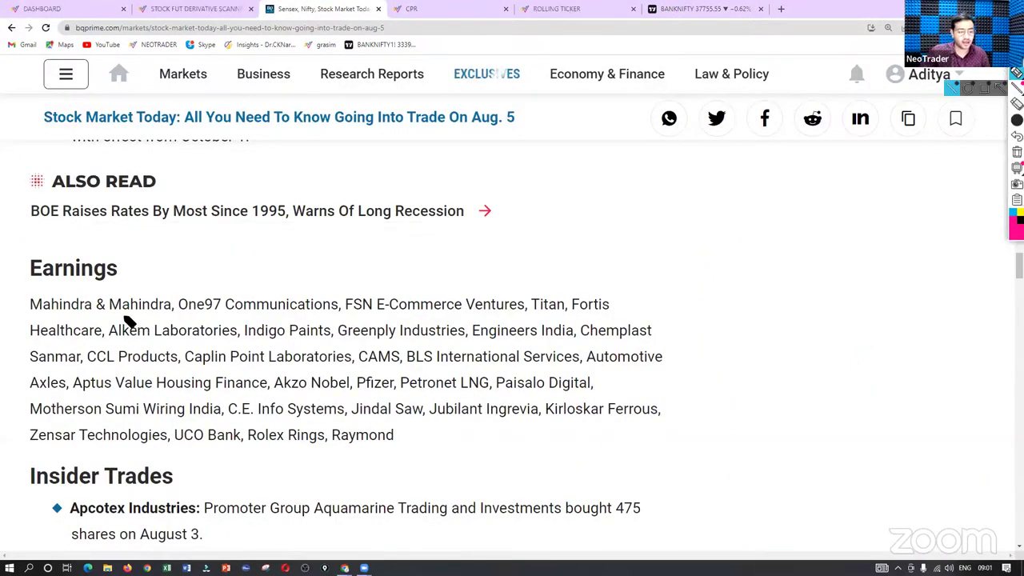
{"action": "left_click_drag", "start_coordinate": [33, 317], "coordinate": [120, 317]}
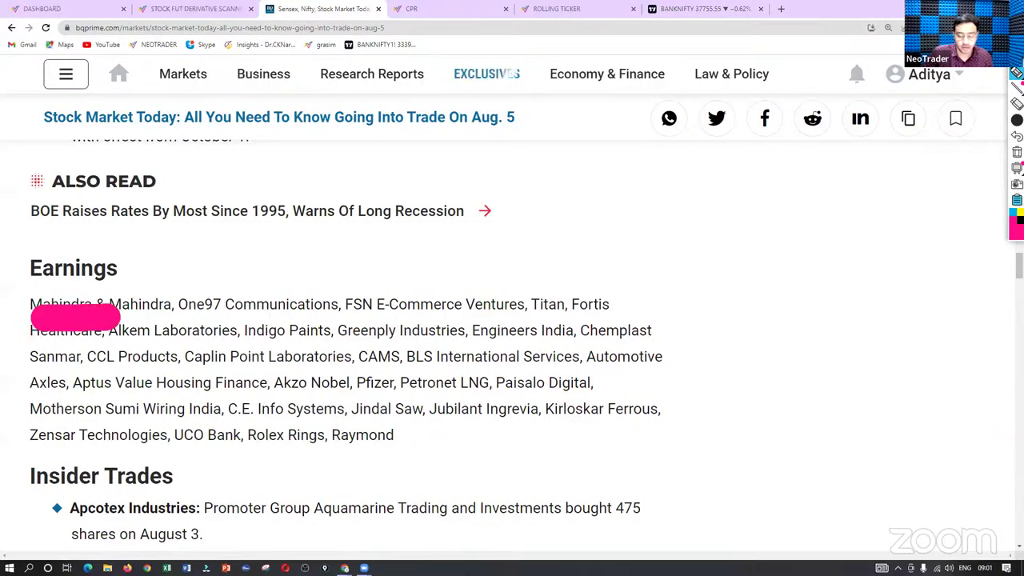
{"action": "left_click", "coordinate": [1017, 120]}
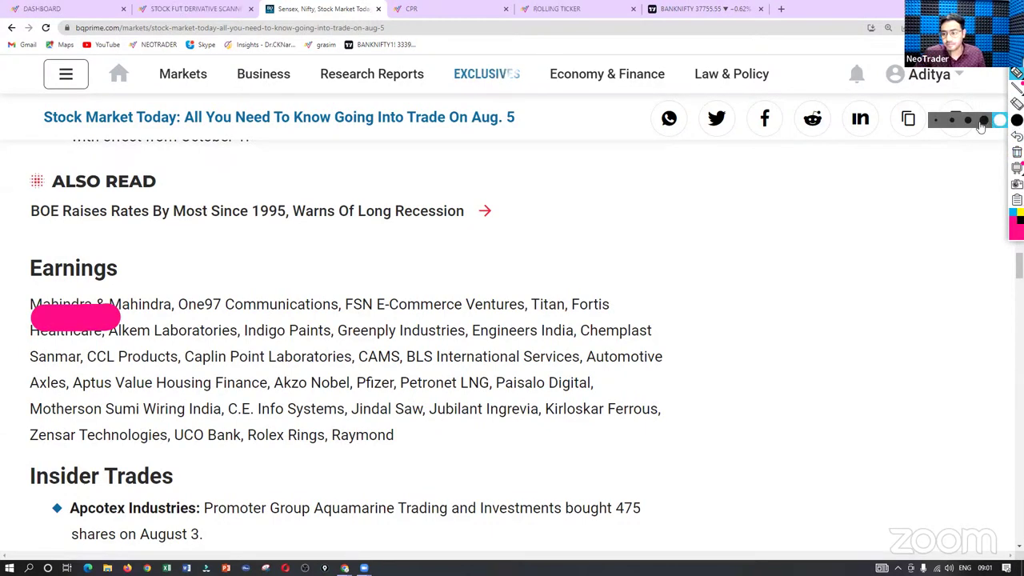
{"action": "left_click", "coordinate": [1017, 152]}
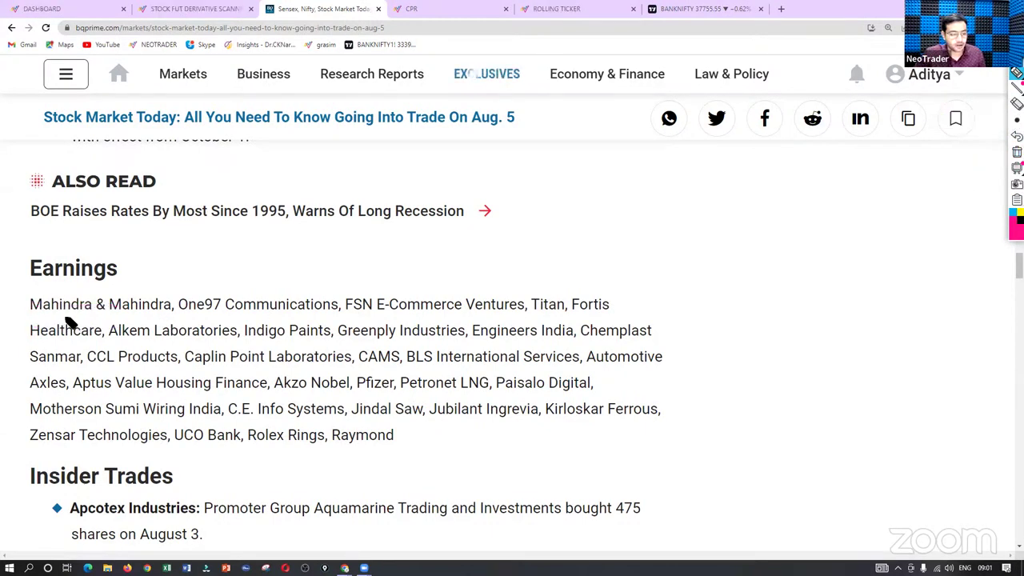
Step: Underline Mahindra & Mahindra, One97 Communications, Alkem Laboratories, Akzo Nobel, Pfizer, Petronet LNG, Jindal Saw and Zensar Technologies, and tick Titan in the Earnings list
{"action": "left_click_drag", "start_coordinate": [35, 314], "coordinate": [311, 317]}
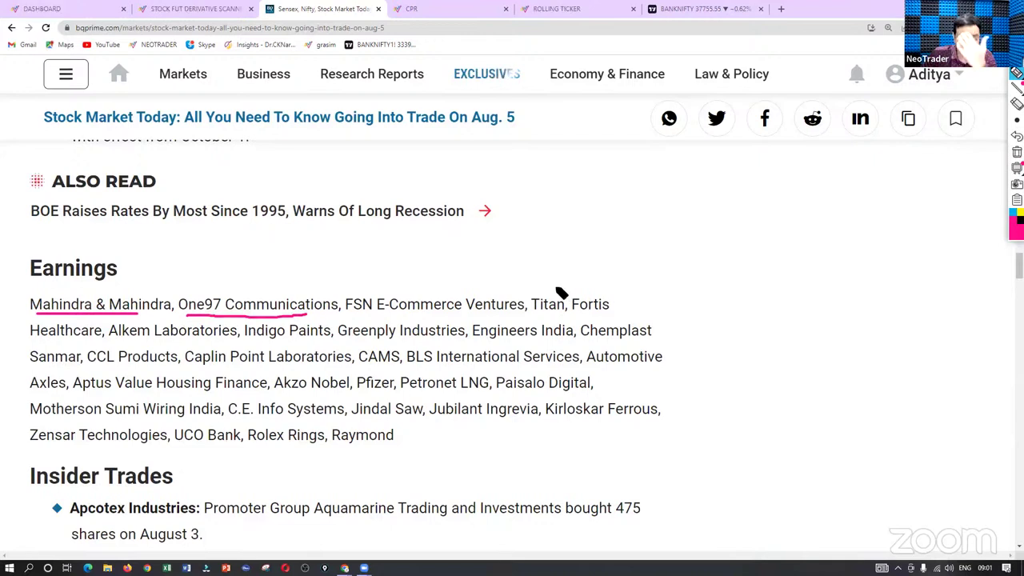
{"action": "left_click_drag", "start_coordinate": [542, 289], "coordinate": [573, 268]}
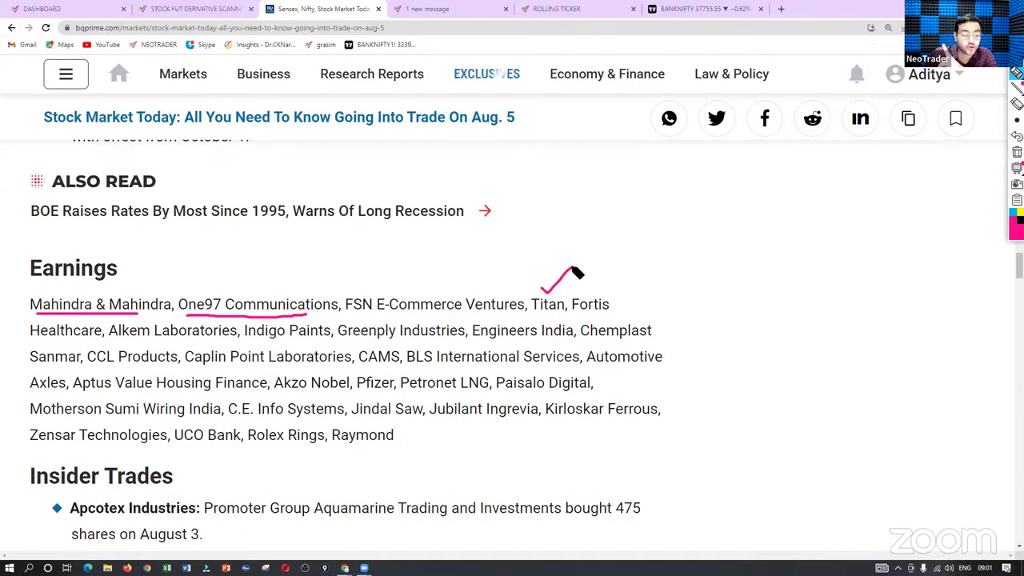
{"action": "left_click_drag", "start_coordinate": [112, 344], "coordinate": [212, 344]}
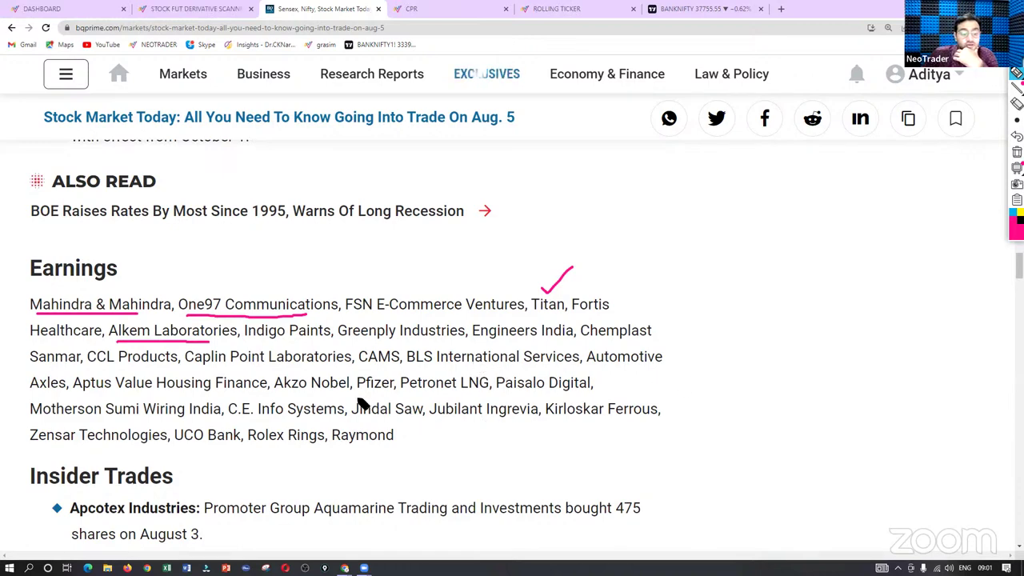
{"action": "left_click_drag", "start_coordinate": [292, 393], "coordinate": [467, 392]}
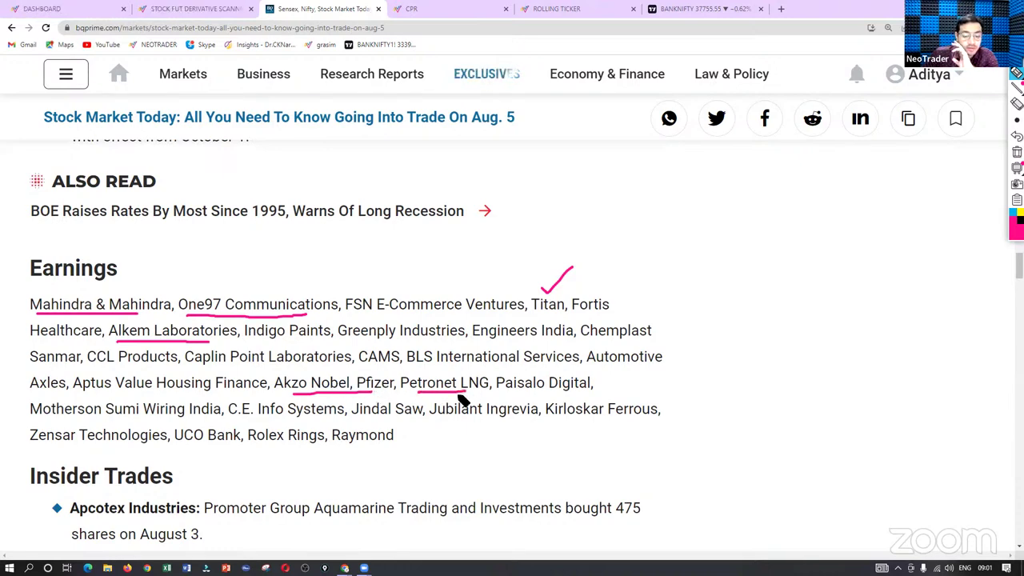
{"action": "left_click_drag", "start_coordinate": [352, 416], "coordinate": [410, 421]}
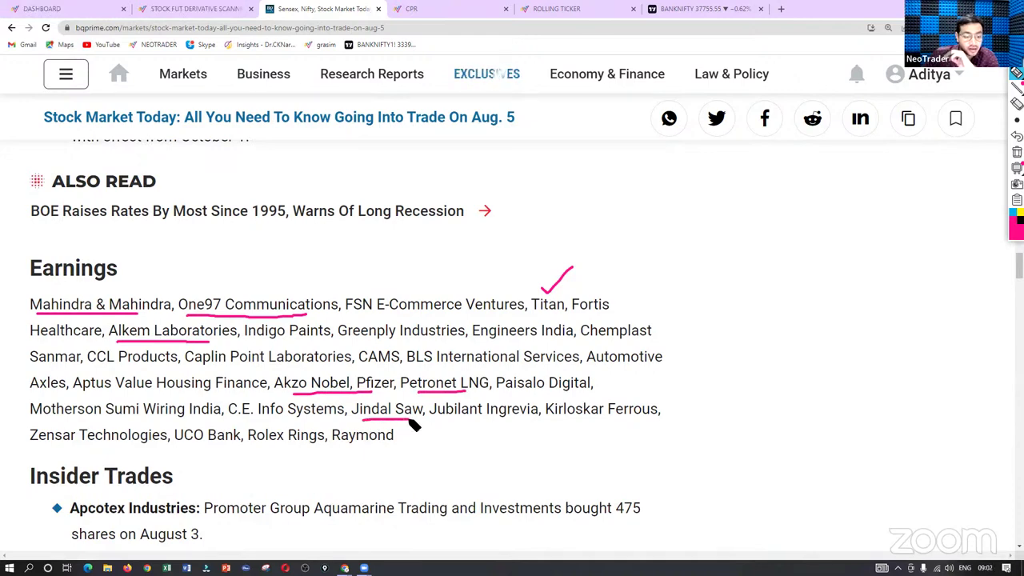
{"action": "left_click_drag", "start_coordinate": [34, 446], "coordinate": [165, 446]}
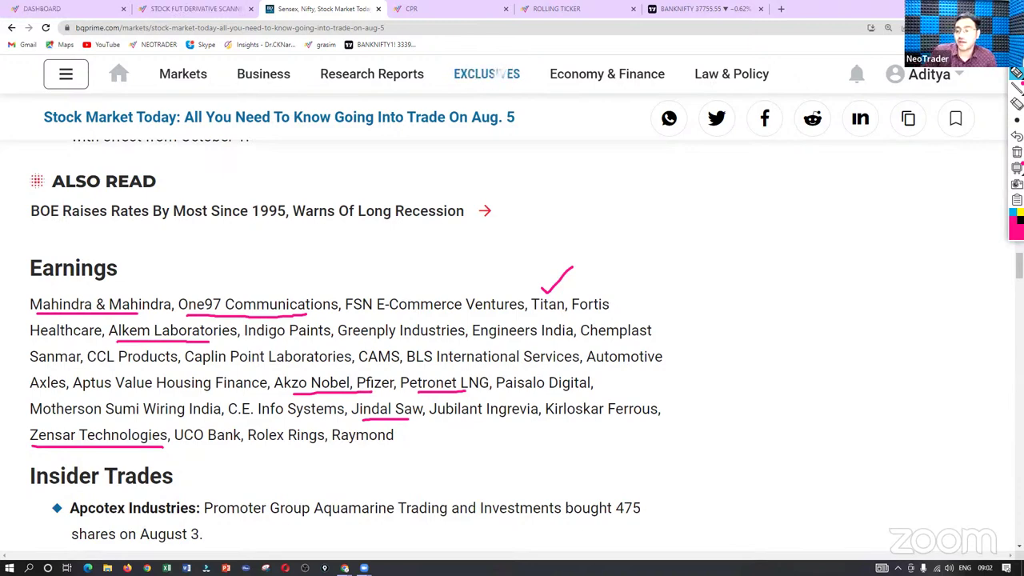
Step: Clear the earlier marks and underline Adani Enterprises' Q1 FY23 heading, revenue growth, EBITDA growth and net profit figures, boxing its EBITDA margin comparison
{"action": "left_click", "coordinate": [1016, 152]}
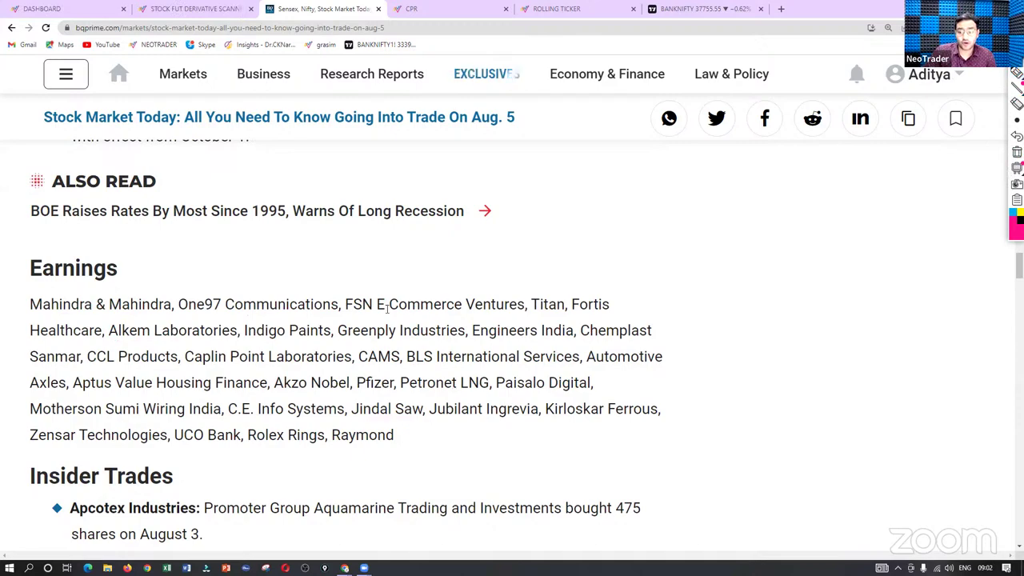
{"action": "scroll", "coordinate": [387, 308], "scroll_direction": "up", "scroll_amount": 5}
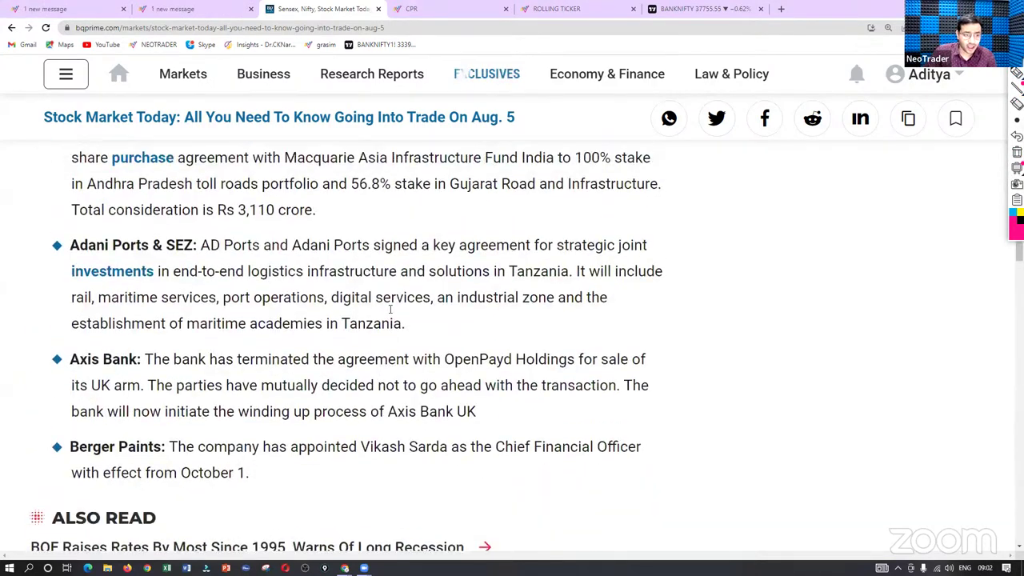
{"action": "scroll", "coordinate": [391, 309], "scroll_direction": "up", "scroll_amount": 15}
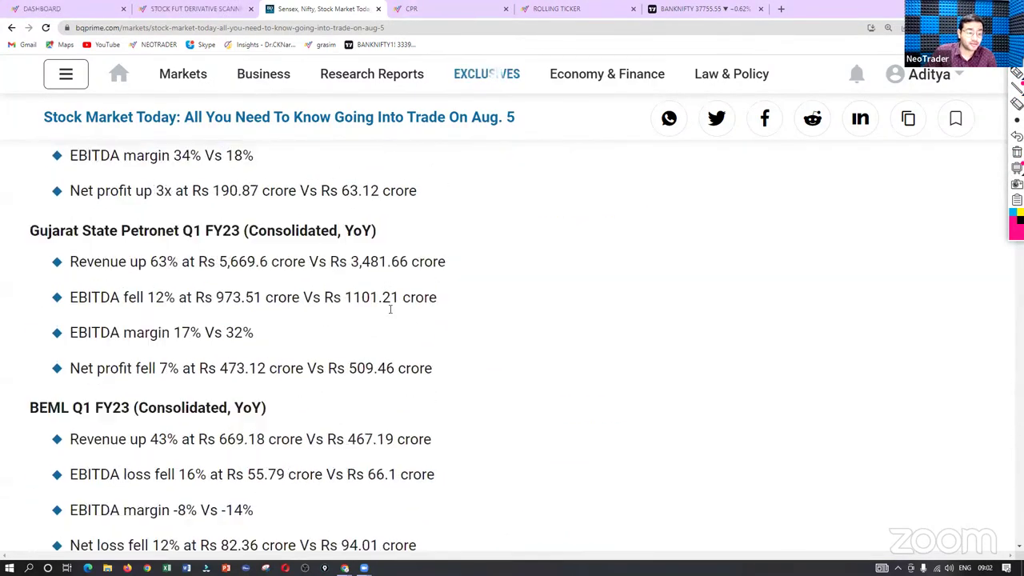
{"action": "scroll", "coordinate": [390, 309], "scroll_direction": "up", "scroll_amount": 14}
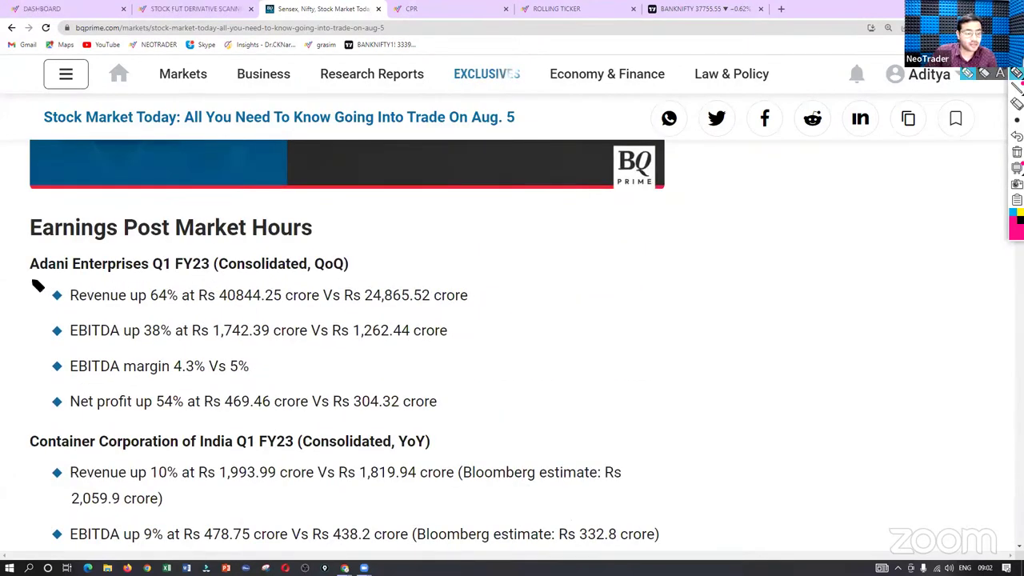
{"action": "left_click_drag", "start_coordinate": [32, 279], "coordinate": [200, 276]}
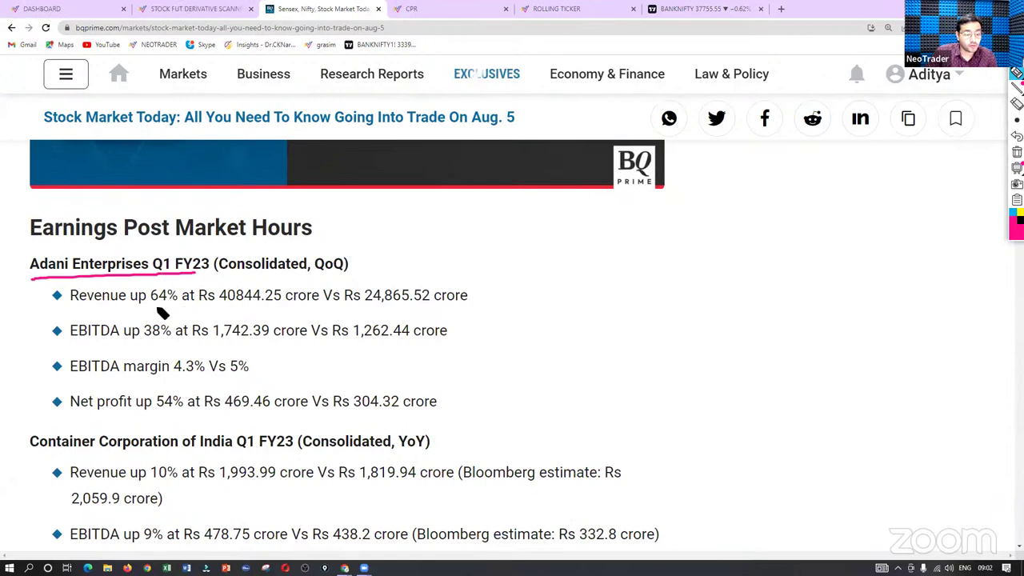
{"action": "left_click_drag", "start_coordinate": [148, 307], "coordinate": [186, 305]}
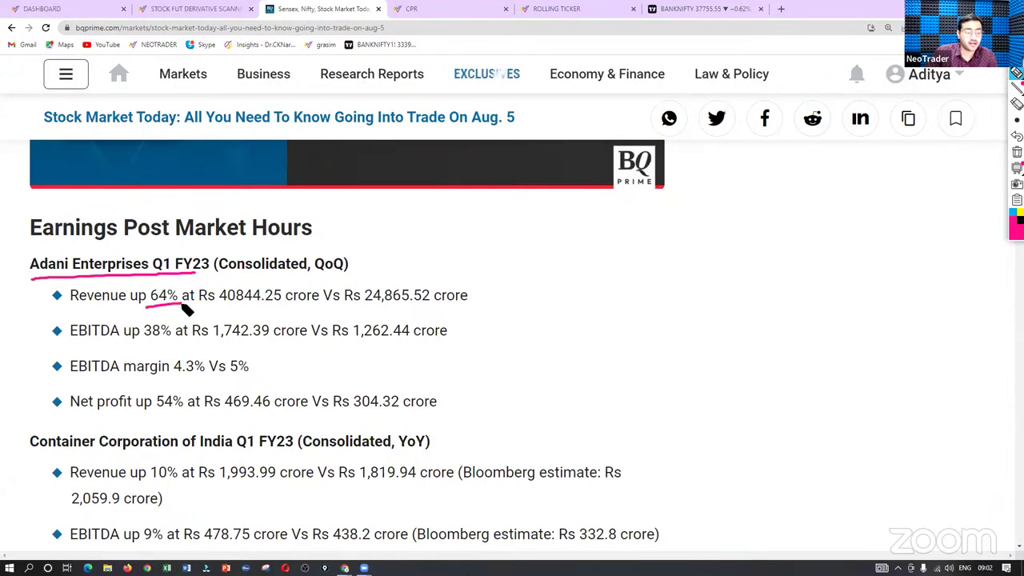
{"action": "left_click_drag", "start_coordinate": [148, 342], "coordinate": [181, 345]}
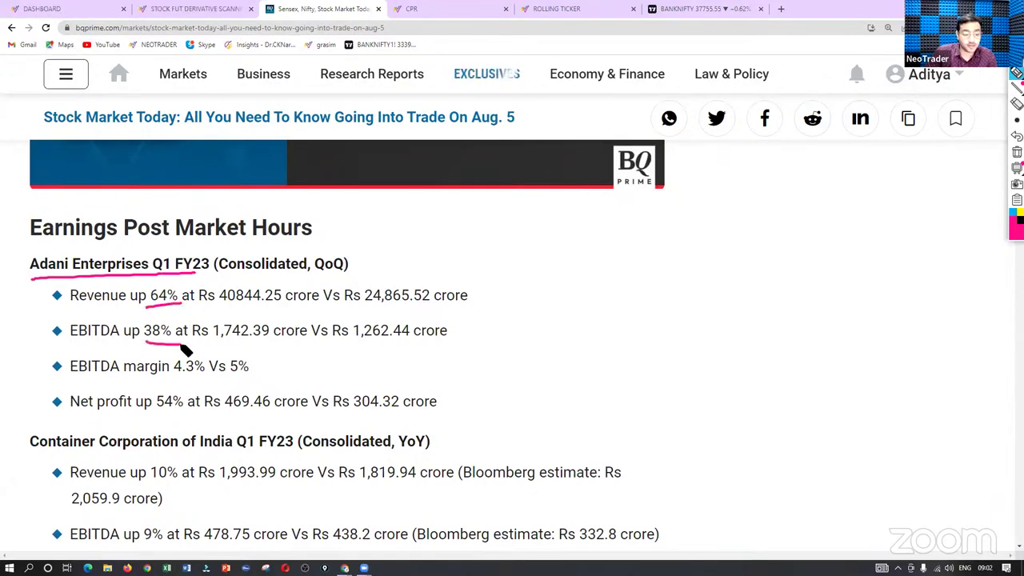
{"action": "mouse_move", "coordinate": [171, 354]}
{"action": "left_mouse_down"}
{"action": "mouse_move", "coordinate": [240, 354]}
{"action": "mouse_move", "coordinate": [261, 374]}
{"action": "mouse_move", "coordinate": [178, 385]}
{"action": "mouse_move", "coordinate": [170, 356]}
{"action": "left_mouse_up"}
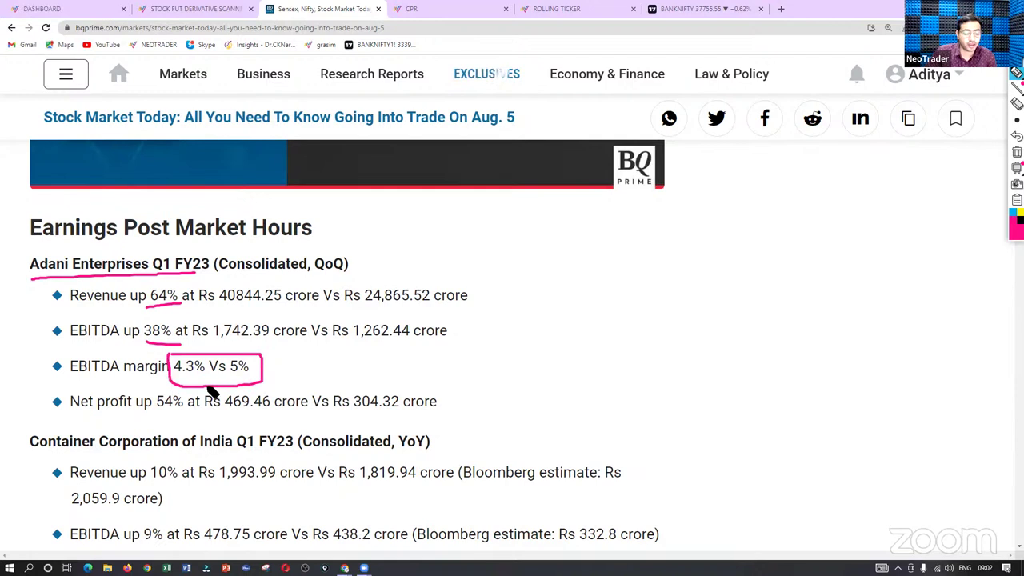
{"action": "left_click_drag", "start_coordinate": [137, 412], "coordinate": [288, 409]}
{"action": "left_click_drag", "start_coordinate": [357, 413], "coordinate": [413, 412]}
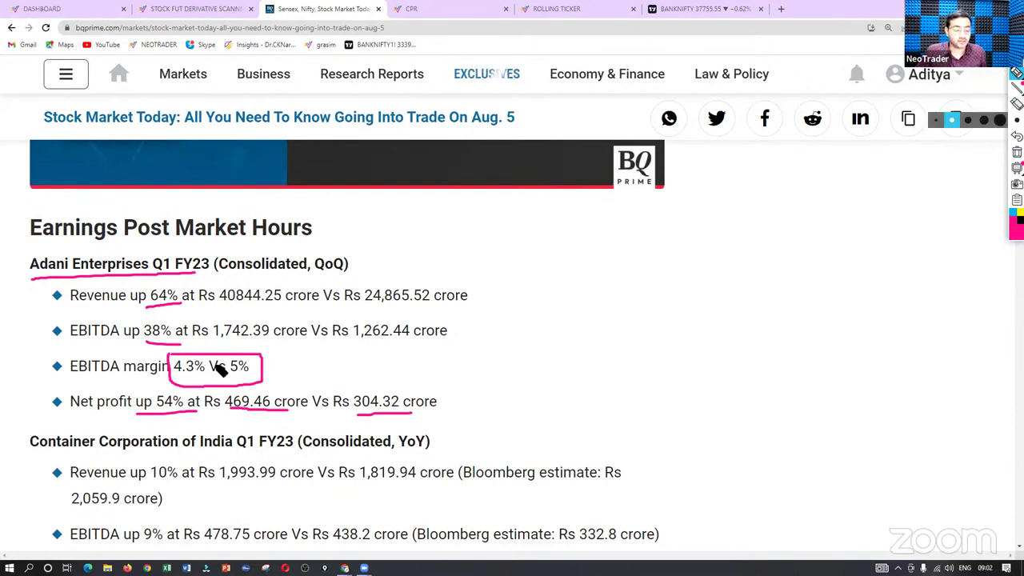
Step: Clear the Adani marks and review the remaining post-market Q1 FY23 results, from Container Corporation of India through LIC Housing Finance
{"action": "left_click", "coordinate": [1016, 152]}
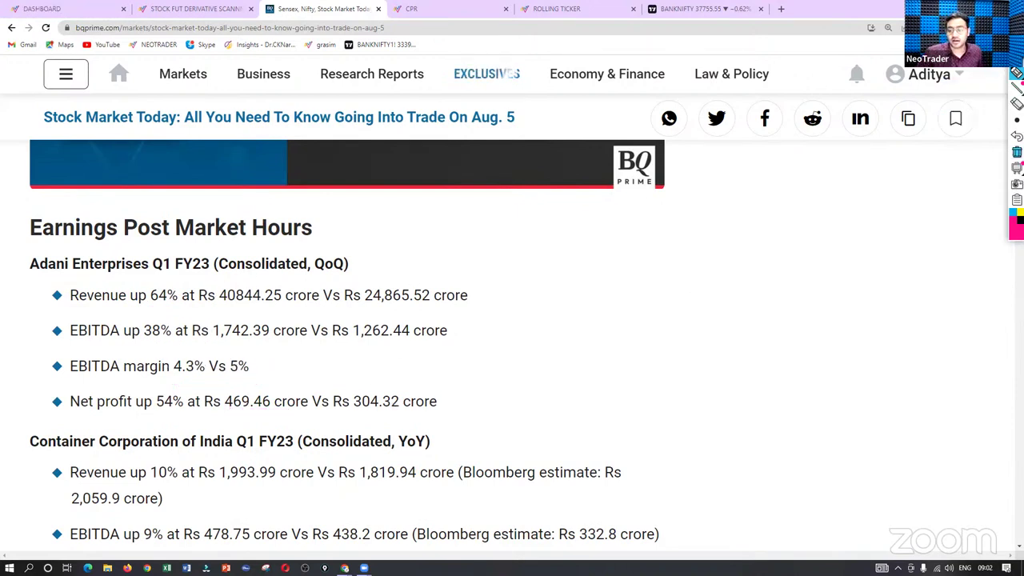
{"action": "scroll", "coordinate": [310, 288], "scroll_direction": "down", "scroll_amount": 2}
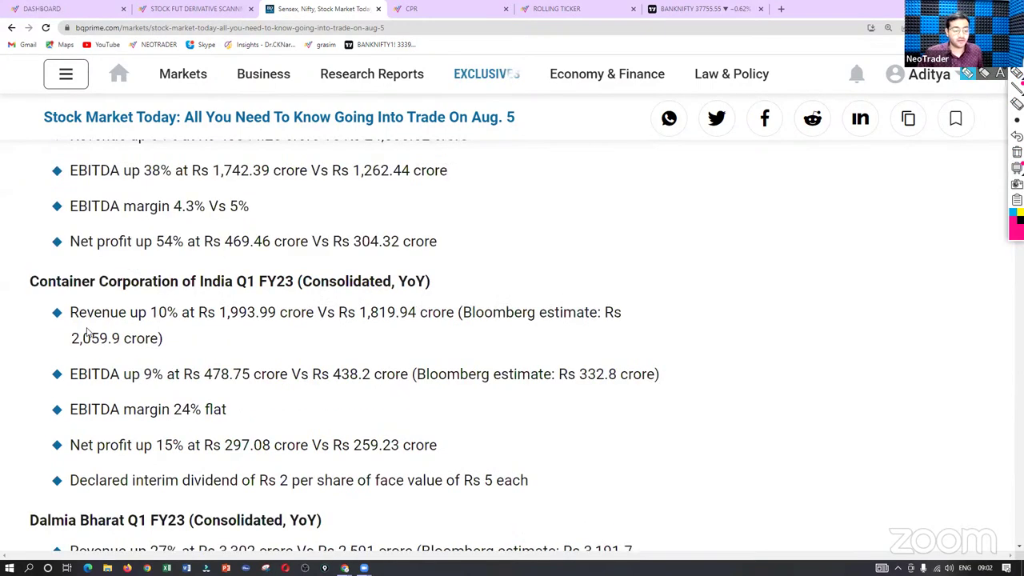
{"action": "scroll", "coordinate": [104, 302], "scroll_direction": "down", "scroll_amount": 6}
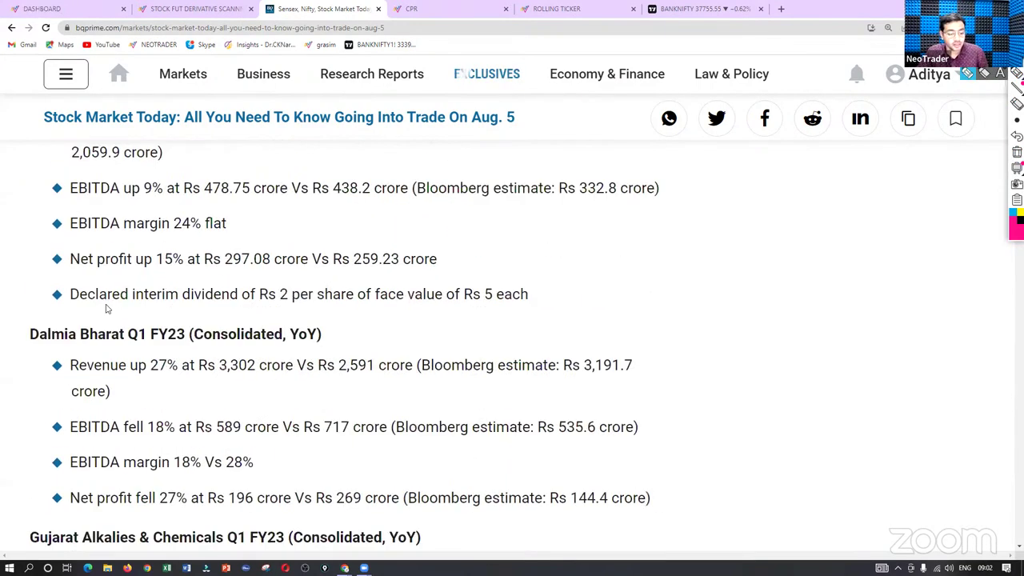
{"action": "scroll", "coordinate": [116, 213], "scroll_direction": "down", "scroll_amount": 2}
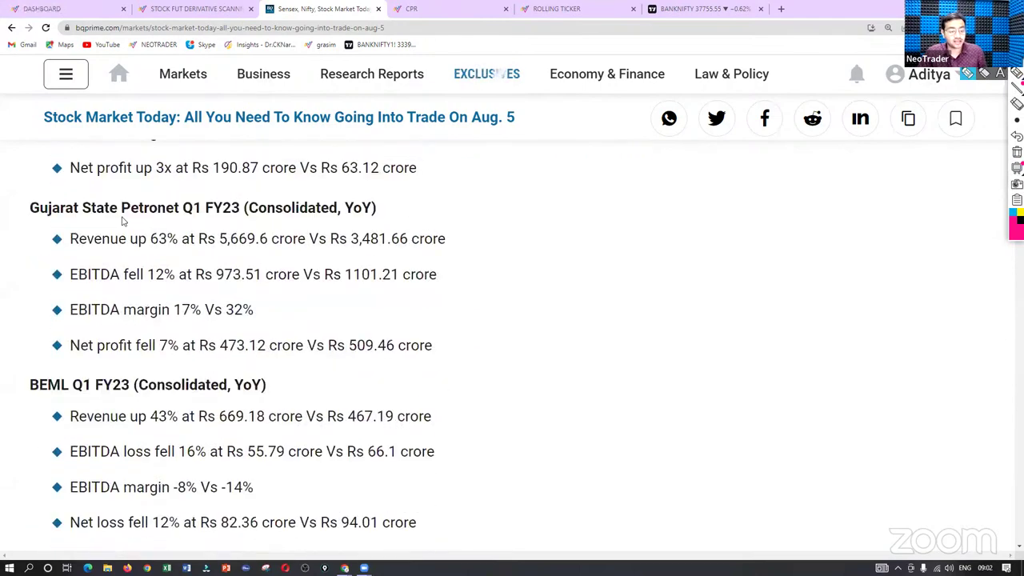
{"action": "scroll", "coordinate": [118, 224], "scroll_direction": "down", "scroll_amount": 2}
{"action": "scroll", "coordinate": [89, 230], "scroll_direction": "down", "scroll_amount": 4}
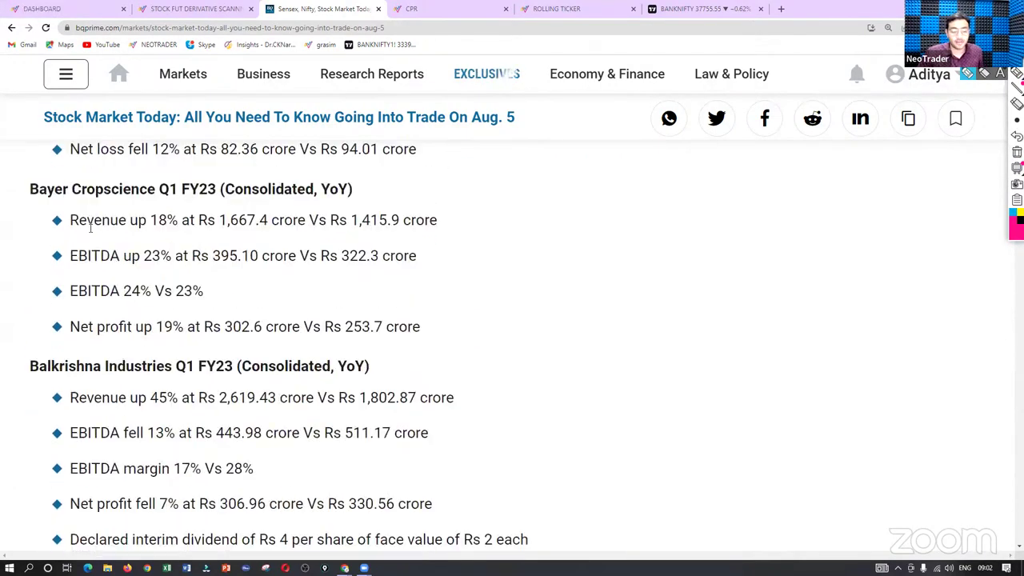
{"action": "scroll", "coordinate": [93, 230], "scroll_direction": "down", "scroll_amount": 3}
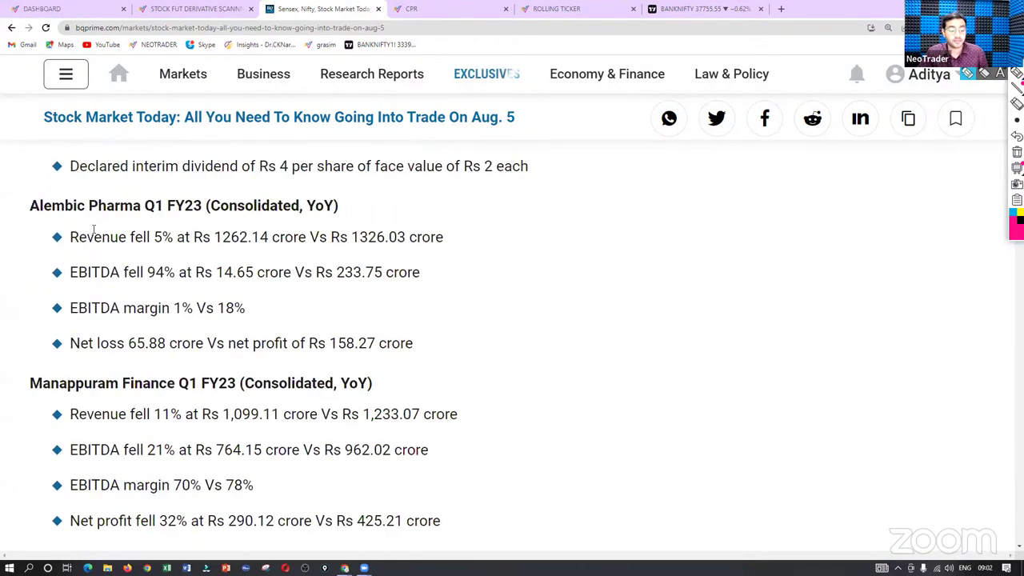
{"action": "scroll", "coordinate": [92, 226], "scroll_direction": "down", "scroll_amount": 2}
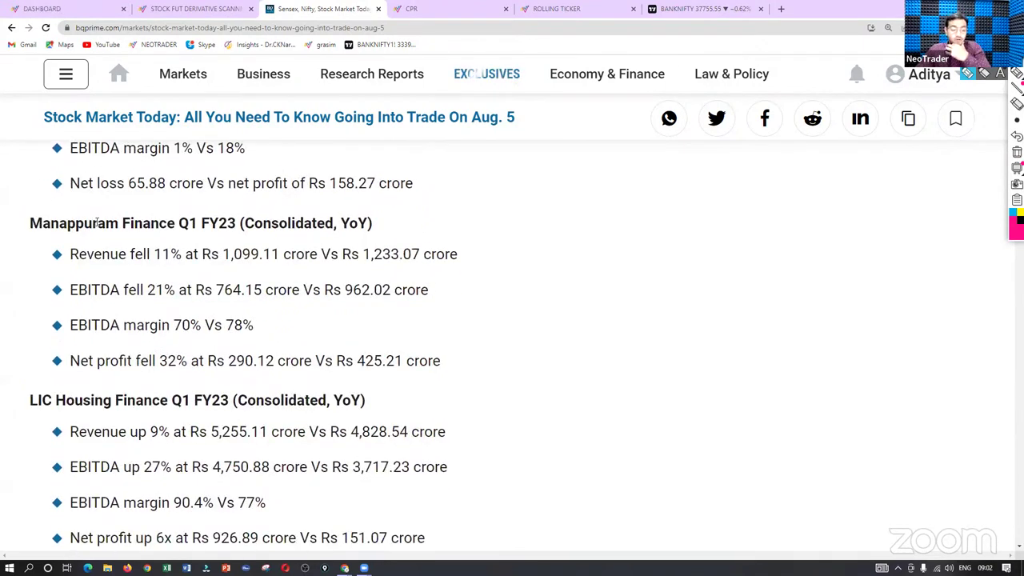
{"action": "scroll", "coordinate": [91, 276], "scroll_direction": "down", "scroll_amount": 2}
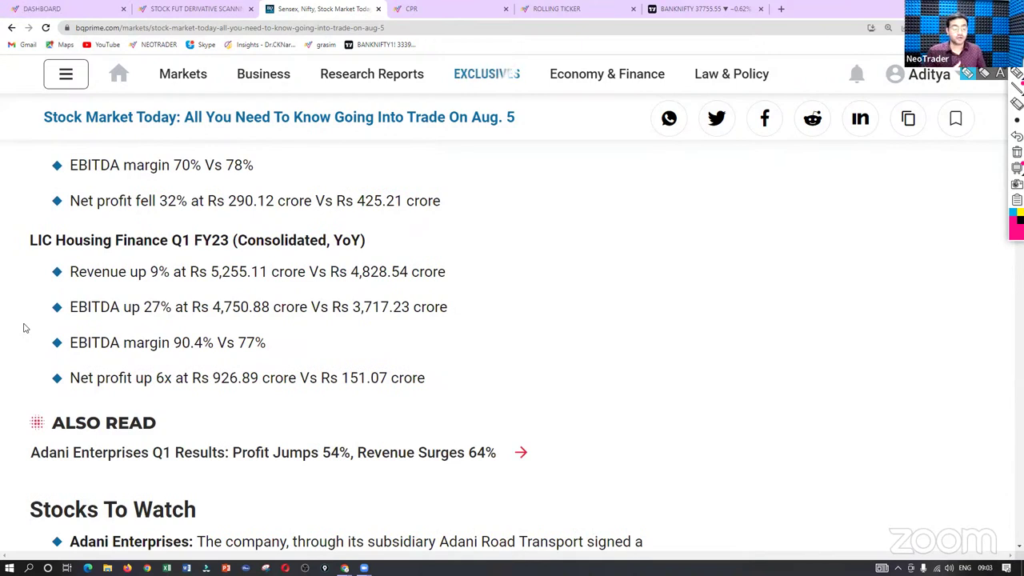
Step: Underline LIC Housing Finance's net profit growth and both of its net profit amounts in pen
{"action": "left_click", "coordinate": [1016, 104]}
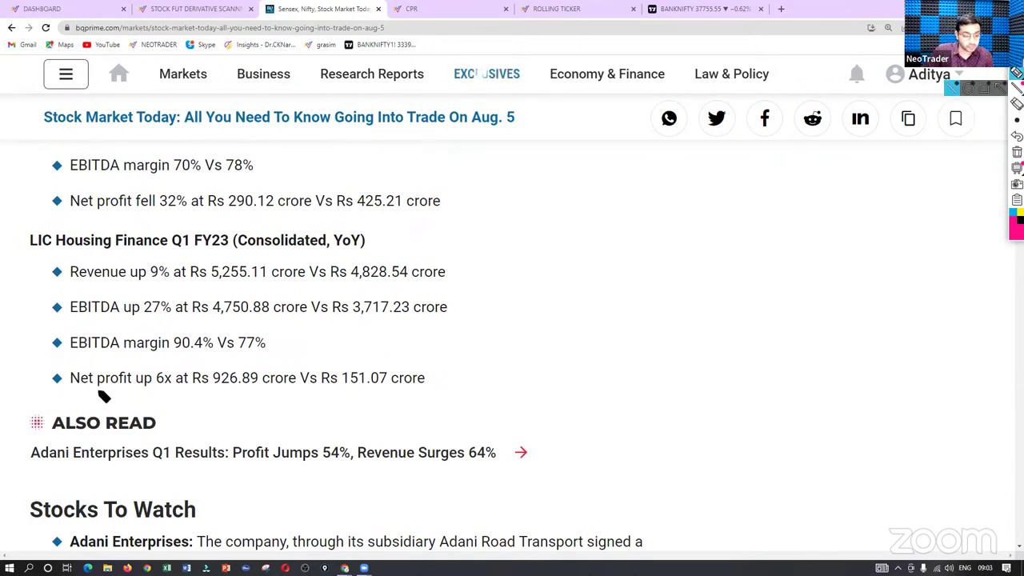
{"action": "left_click_drag", "start_coordinate": [67, 392], "coordinate": [459, 389]}
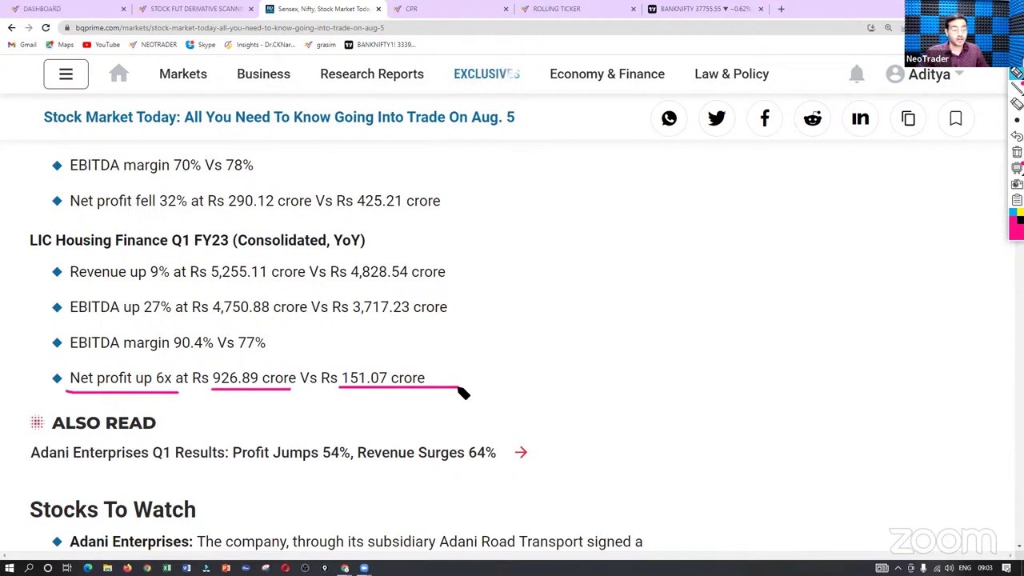
Step: Underline LIC Housing Finance's 27% EBITDA growth, 90.4% EBITDA margin and 9% revenue growth, and clear all the pen marks
{"action": "left_click_drag", "start_coordinate": [143, 318], "coordinate": [170, 318]}
{"action": "left_click_drag", "start_coordinate": [171, 361], "coordinate": [211, 360]}
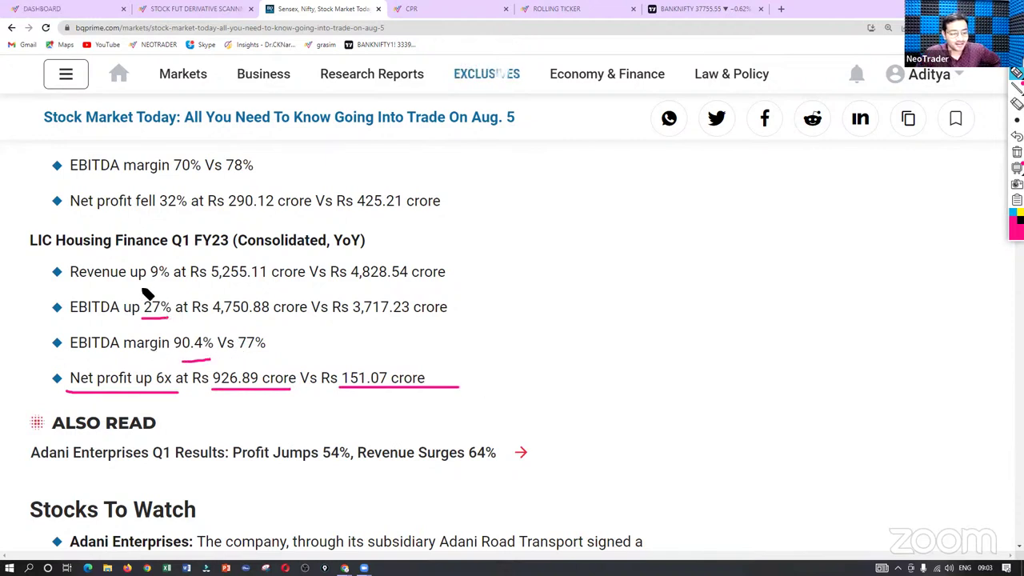
{"action": "left_click_drag", "start_coordinate": [142, 286], "coordinate": [190, 286]}
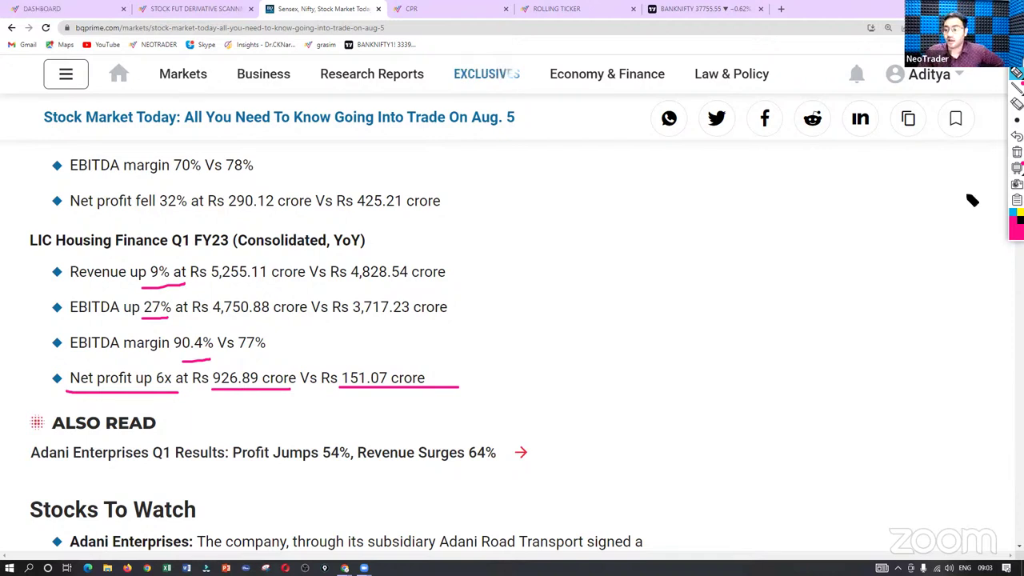
{"action": "left_click", "coordinate": [1015, 152]}
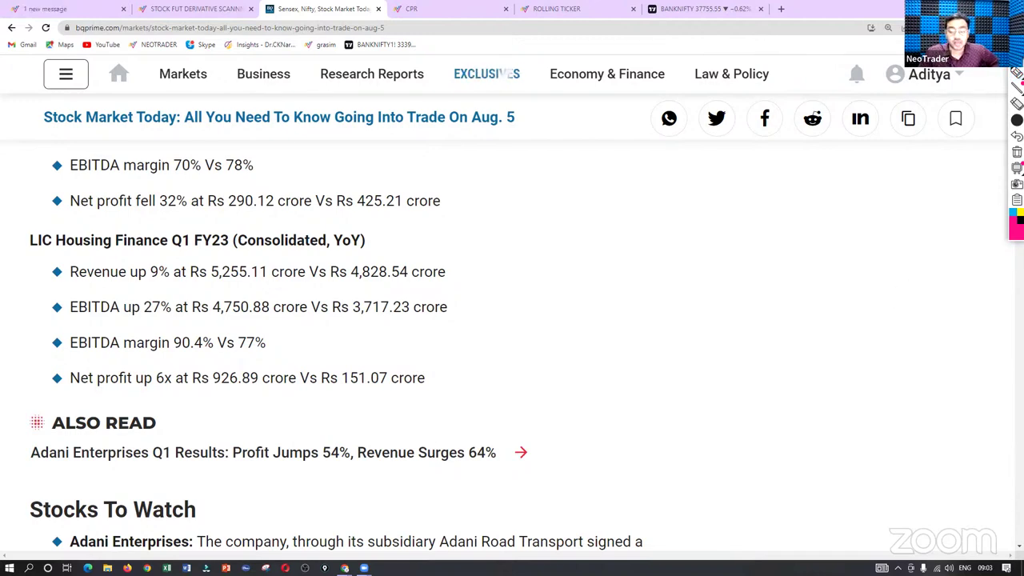
Step: Review the Stocks To Watch items from Adani Enterprises through Berger Paints, continuing on to Insider Trades and Bulk Deals
{"action": "scroll", "coordinate": [672, 337], "scroll_direction": "down", "scroll_amount": 3}
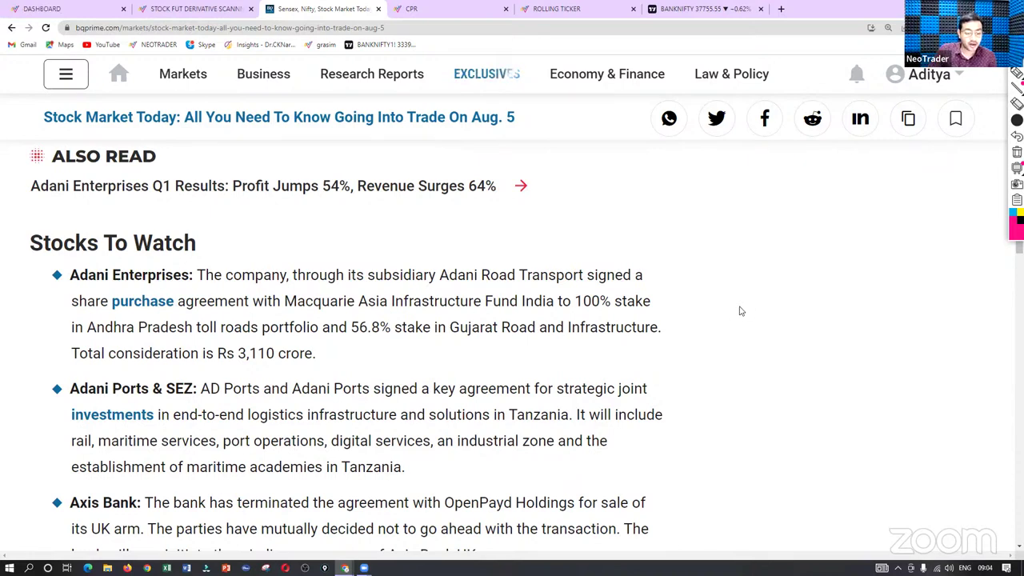
{"action": "scroll", "coordinate": [738, 310], "scroll_direction": "down", "scroll_amount": 1}
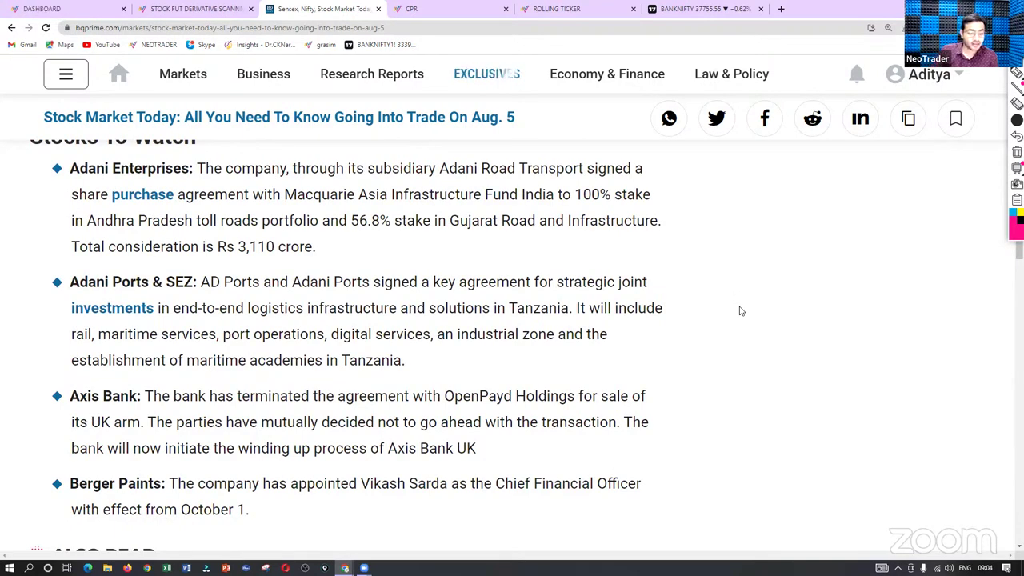
{"action": "scroll", "coordinate": [740, 310], "scroll_direction": "down", "scroll_amount": 2}
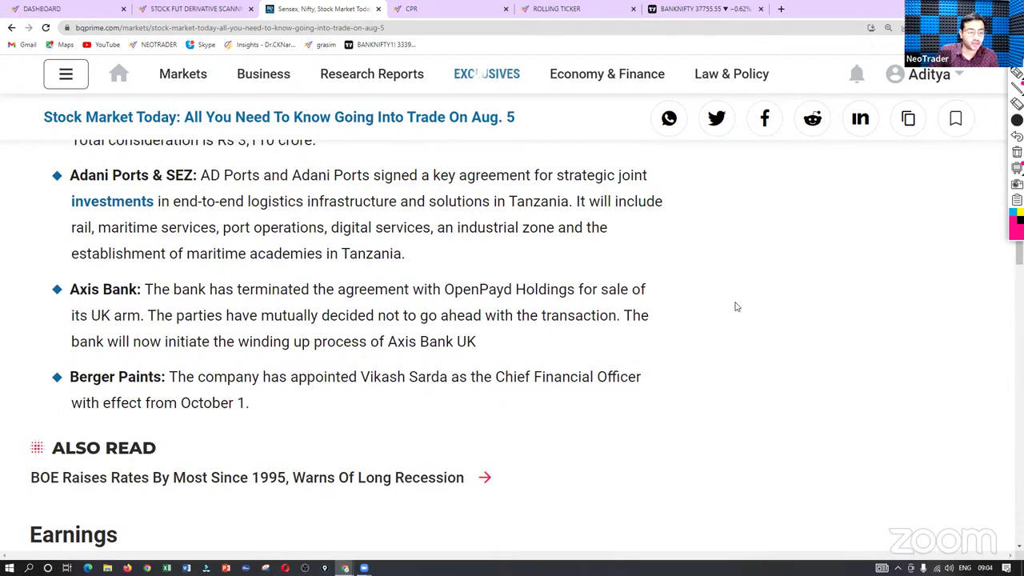
{"action": "scroll", "coordinate": [737, 309], "scroll_direction": "up", "scroll_amount": 1}
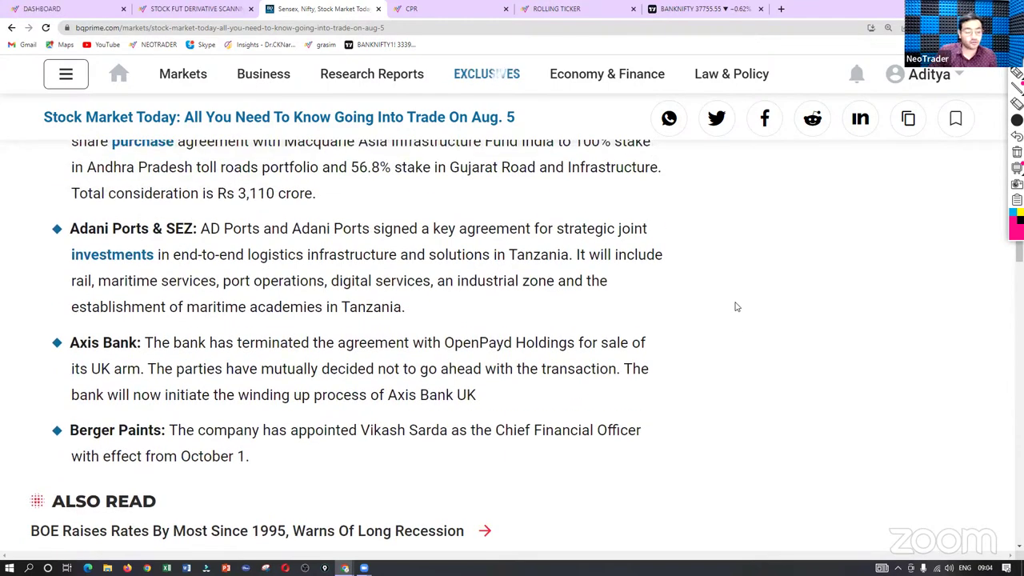
{"action": "scroll", "coordinate": [738, 306], "scroll_direction": "down", "scroll_amount": 2}
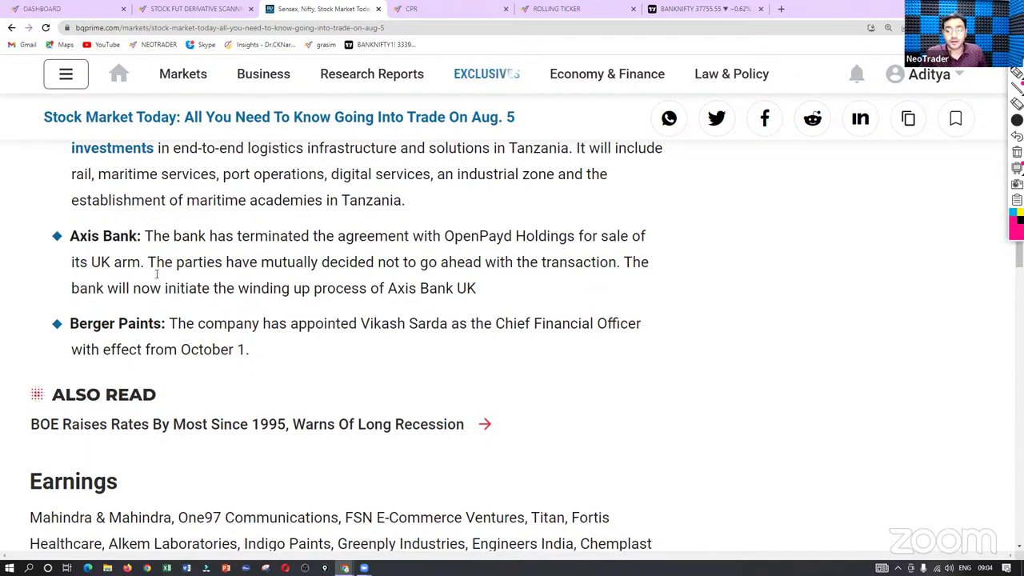
{"action": "scroll", "coordinate": [157, 289], "scroll_direction": "up", "scroll_amount": 1}
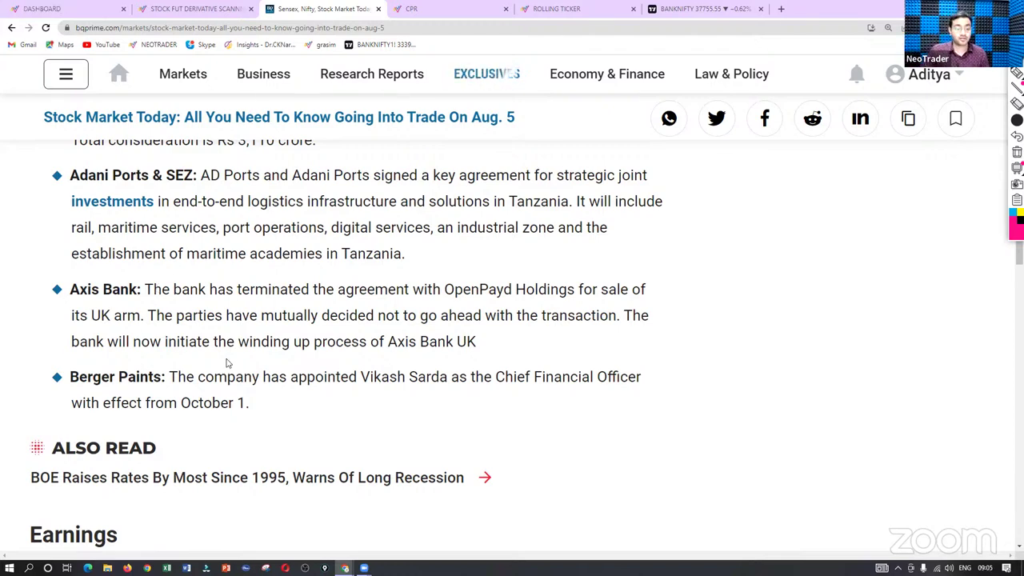
{"action": "scroll", "coordinate": [371, 279], "scroll_direction": "down", "scroll_amount": 5}
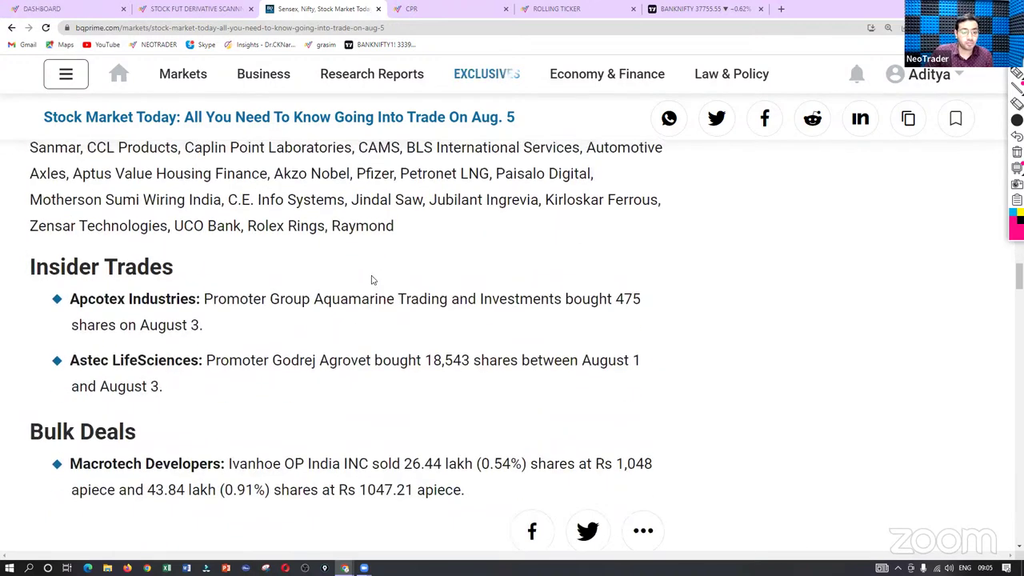
Step: Try to underline the headline about the BOE raising rates, clear the thick stroke and choose the small pen size
{"action": "scroll", "coordinate": [371, 279], "scroll_direction": "up", "scroll_amount": 2}
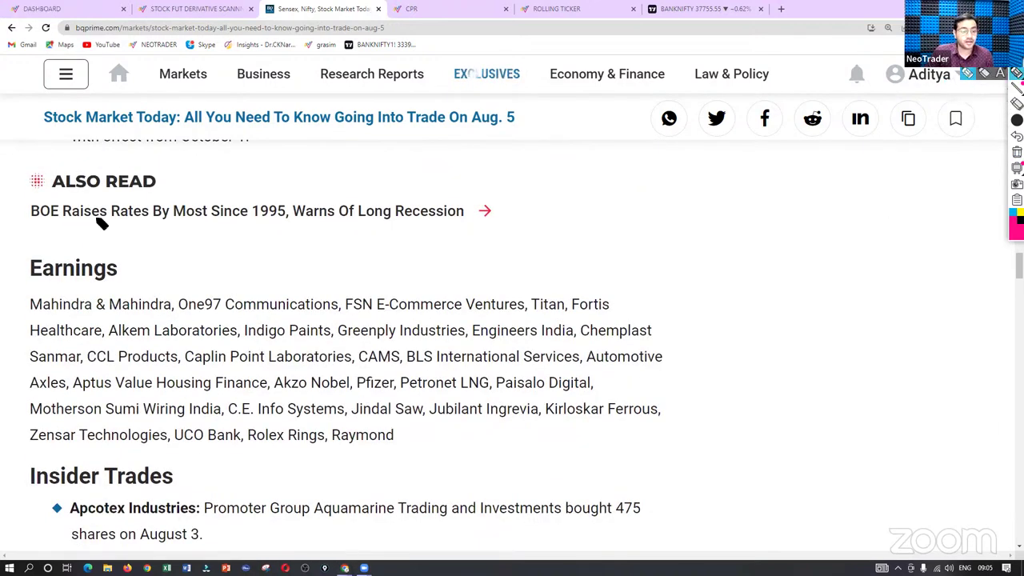
{"action": "left_click_drag", "start_coordinate": [32, 225], "coordinate": [134, 225]}
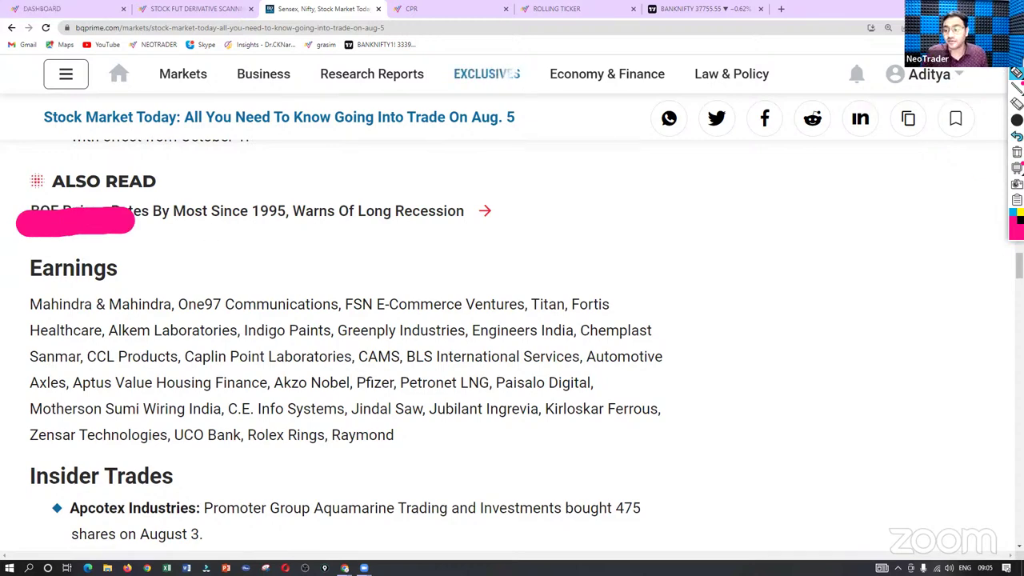
{"action": "left_click", "coordinate": [1016, 152]}
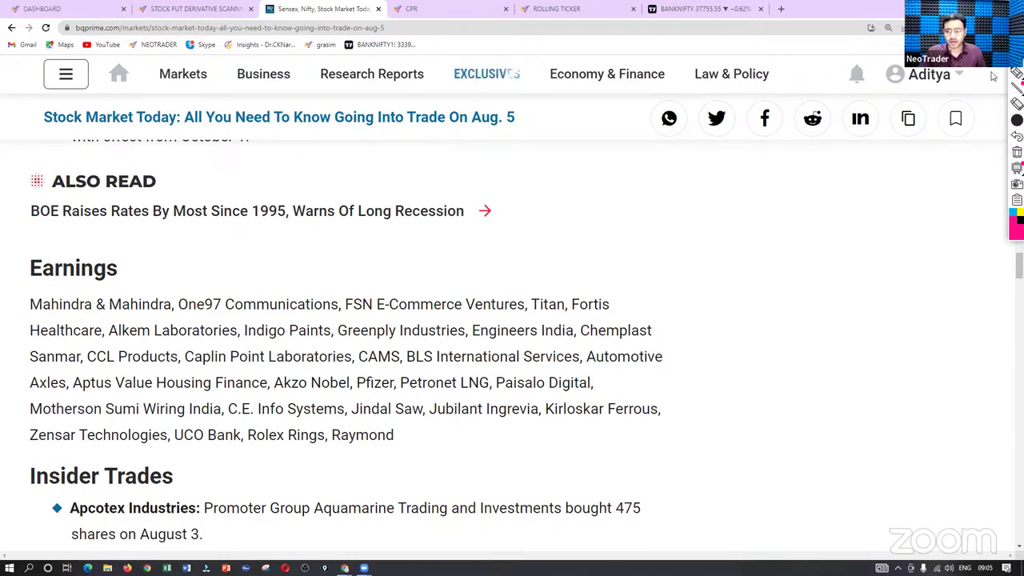
{"action": "left_click", "coordinate": [1012, 121]}
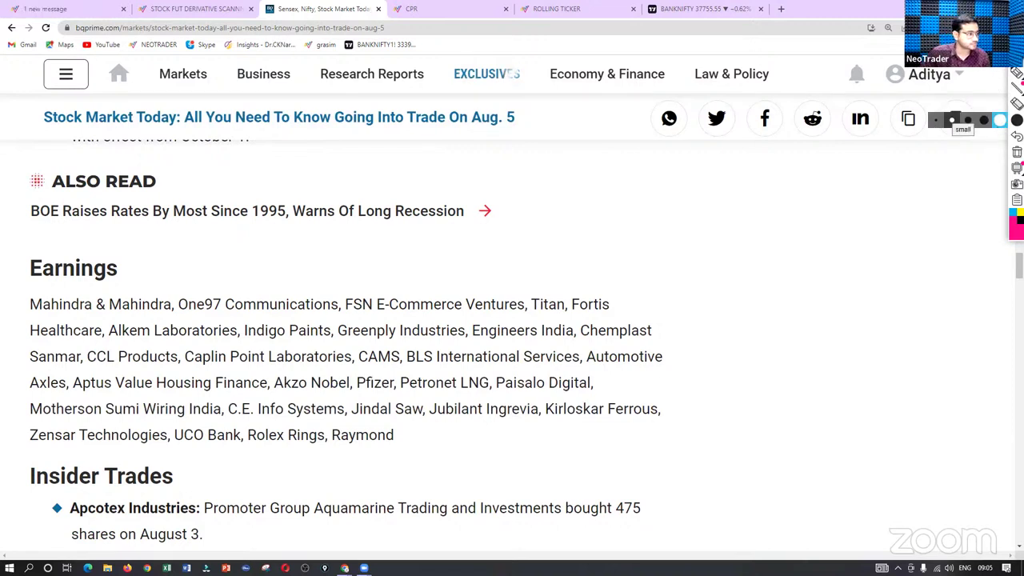
{"action": "left_click", "coordinate": [954, 120]}
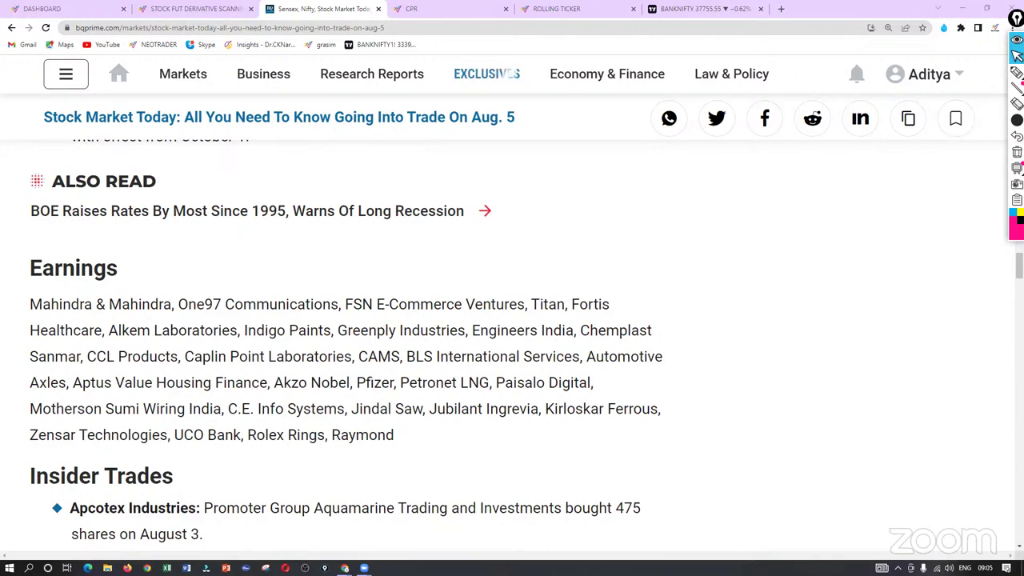
Step: Check the 30-minute NIFTY BANK chart on TradingView and return to the Stock Market Today article
{"action": "left_click", "coordinate": [674, 10]}
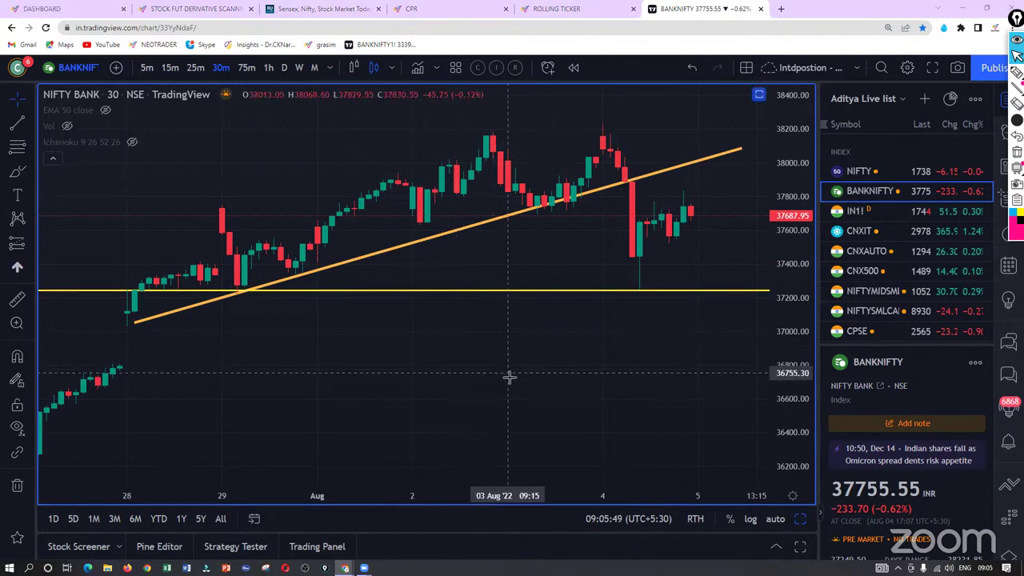
{"action": "scroll", "coordinate": [536, 396], "scroll_direction": "up", "scroll_amount": 1}
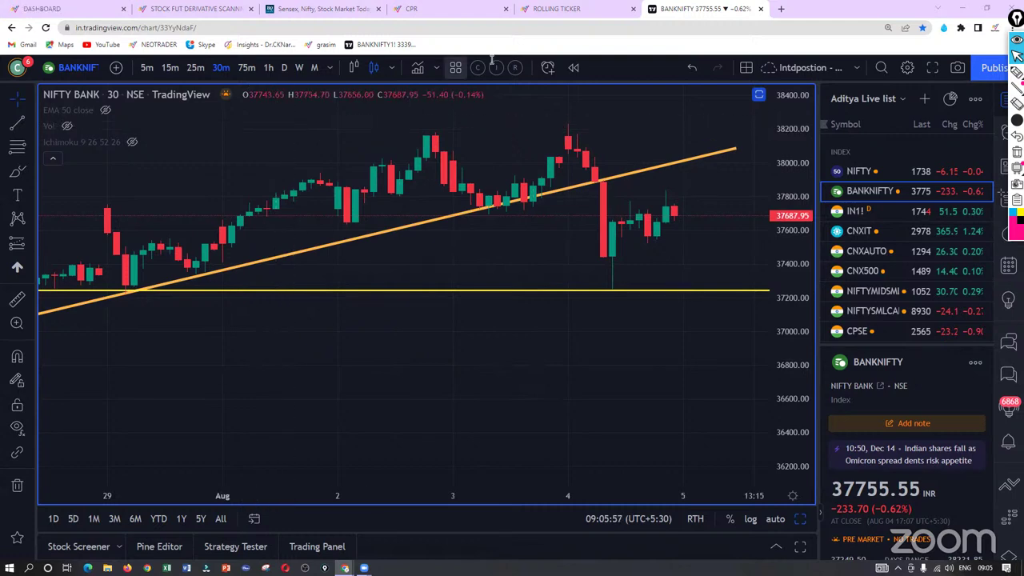
{"action": "left_click", "coordinate": [301, 8]}
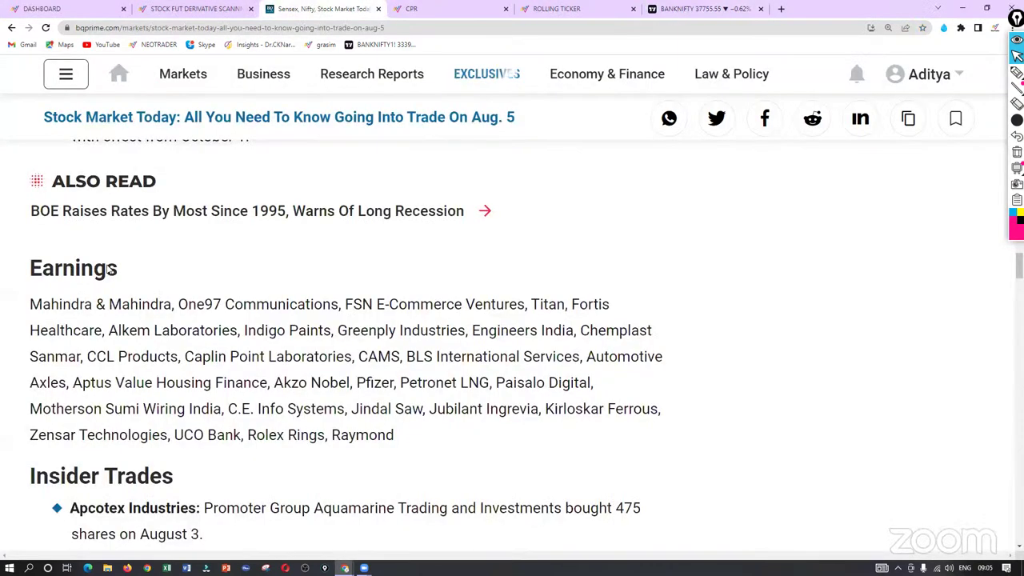
Step: Open the linked story "BOE Raises Rates By Most Since 1995, Warns Of Long Recession" in a new tab at its opening paragraphs
{"action": "right_click", "coordinate": [134, 214]}
{"action": "left_click", "coordinate": [147, 221]}
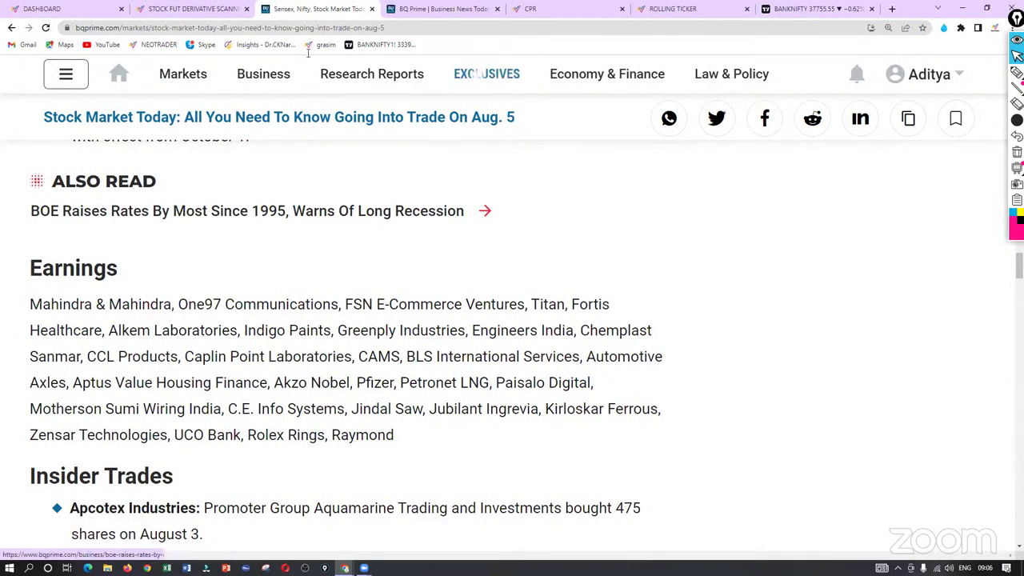
{"action": "left_click", "coordinate": [409, 9]}
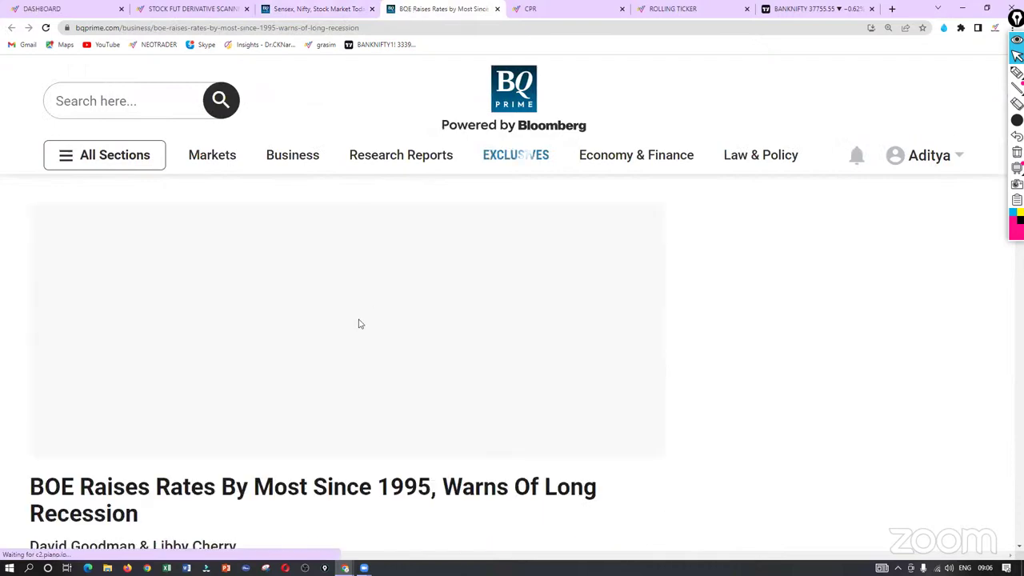
{"action": "scroll", "coordinate": [357, 323], "scroll_direction": "down", "scroll_amount": 5}
{"action": "scroll", "coordinate": [358, 323], "scroll_direction": "down", "scroll_amount": 2}
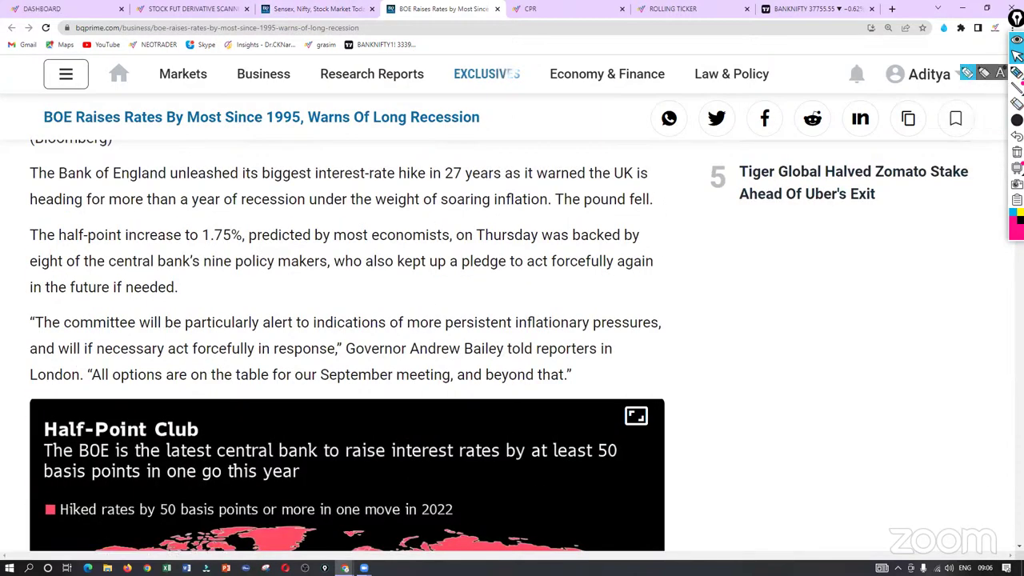
Step: Replace the thick marks with a thinner underline beneath "The half-point increase to 1.75%, predicted by most economists", and clear it
{"action": "left_click_drag", "start_coordinate": [38, 248], "coordinate": [56, 249]}
{"action": "left_click_drag", "start_coordinate": [192, 252], "coordinate": [231, 253]}
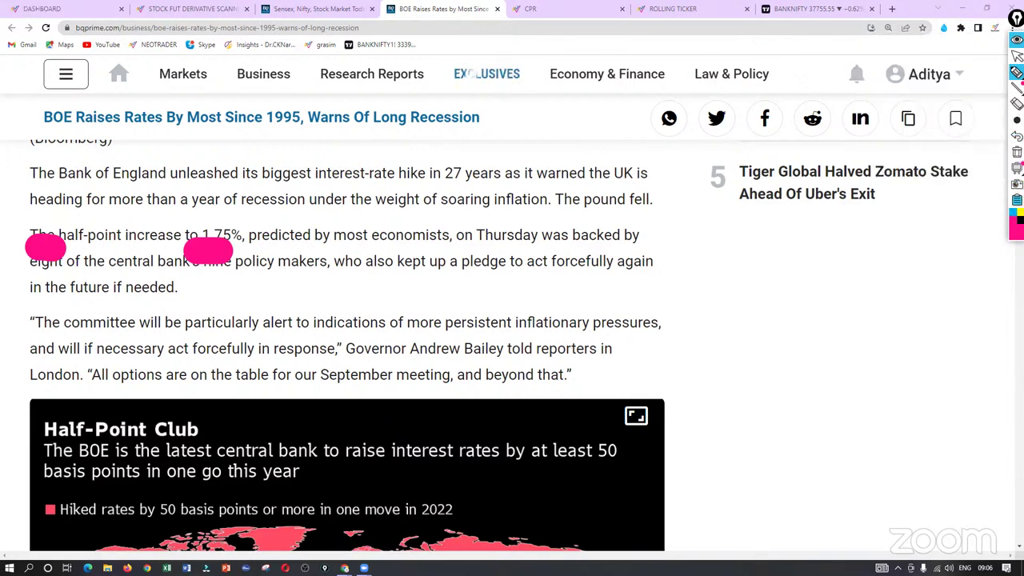
{"action": "key", "text": "ctrl+shift+c"}
{"action": "left_click_drag", "start_coordinate": [35, 248], "coordinate": [430, 248]}
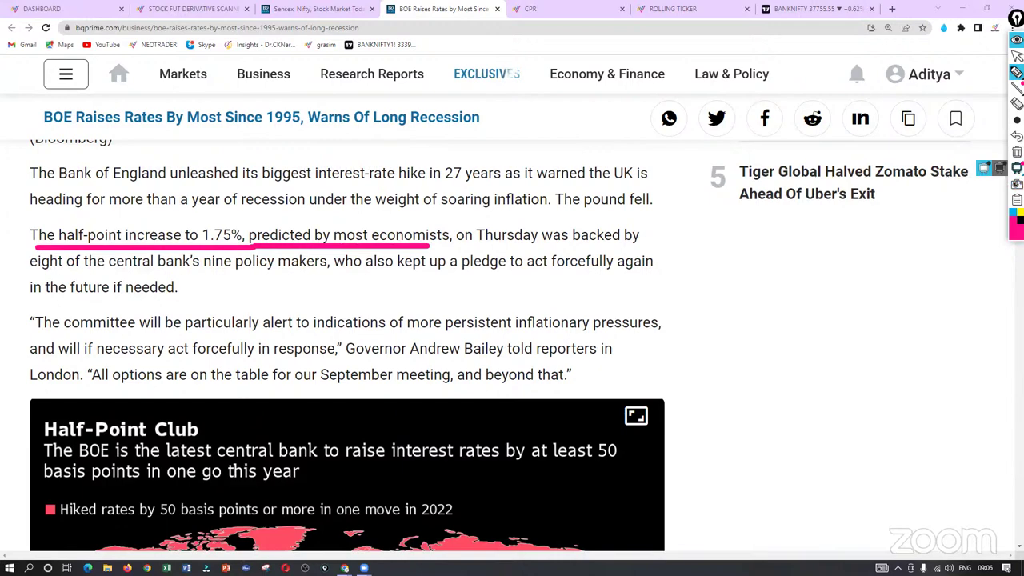
{"action": "left_click", "coordinate": [1017, 152]}
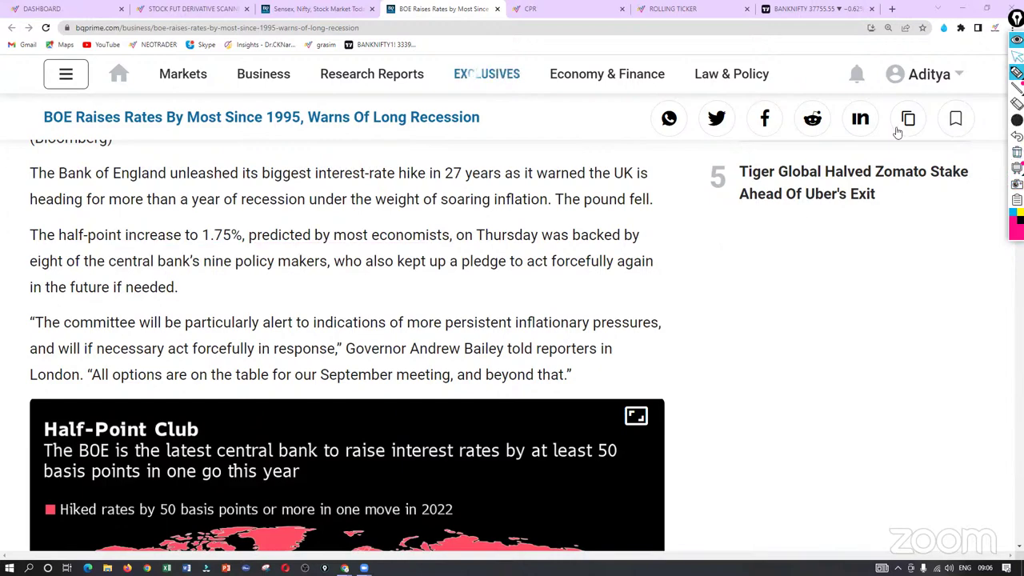
Step: Examine the BOE story's passages on the pound, recession, inflation forecast and household incomes, and return to its opening paragraphs
{"action": "left_click", "coordinate": [1016, 56]}
{"action": "scroll", "coordinate": [658, 247], "scroll_direction": "down", "scroll_amount": 3}
{"action": "scroll", "coordinate": [658, 248], "scroll_direction": "down", "scroll_amount": 3}
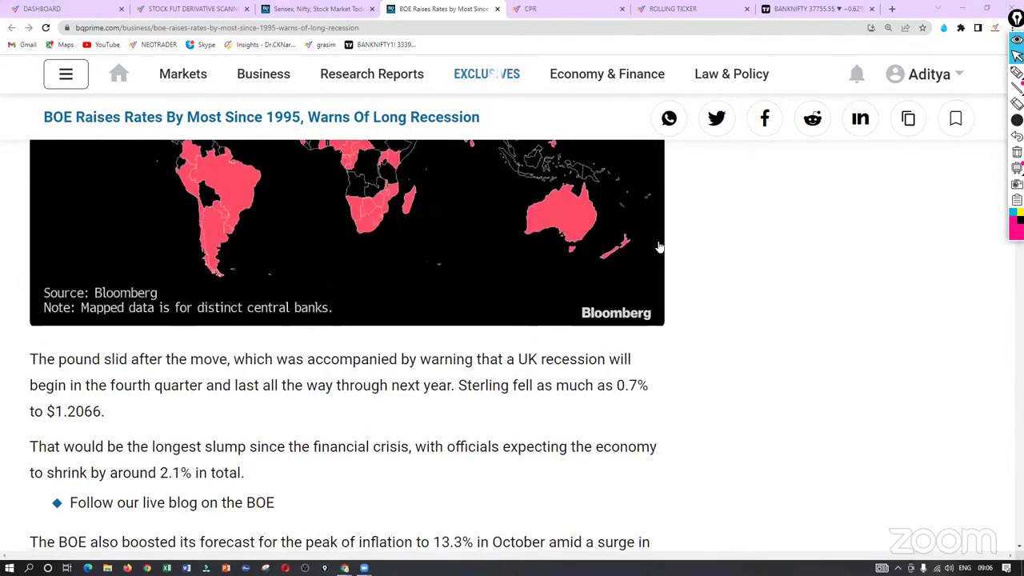
{"action": "scroll", "coordinate": [658, 247], "scroll_direction": "down", "scroll_amount": 2}
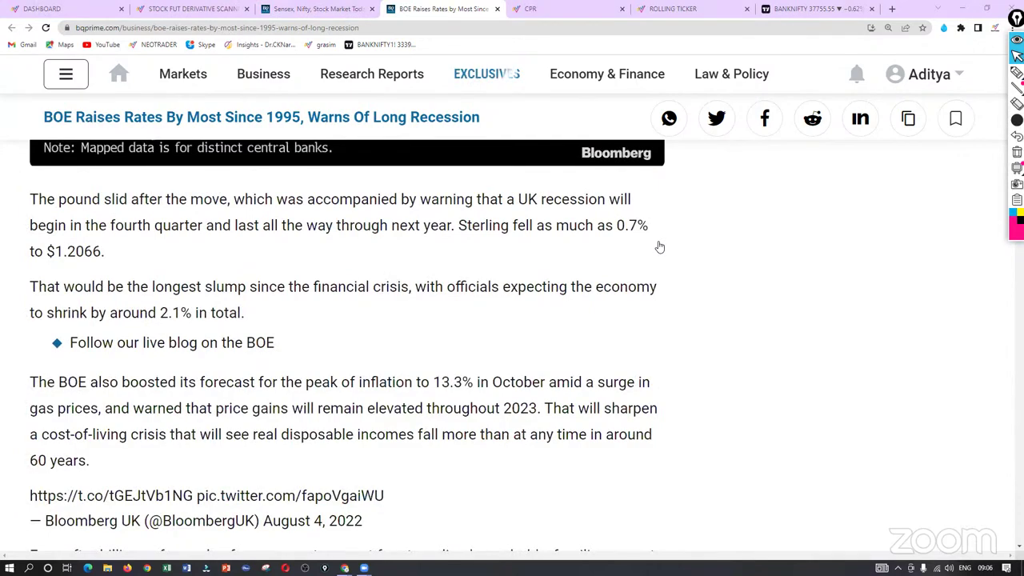
{"action": "scroll", "coordinate": [659, 247], "scroll_direction": "down", "scroll_amount": 3}
{"action": "scroll", "coordinate": [391, 258], "scroll_direction": "down", "scroll_amount": 2}
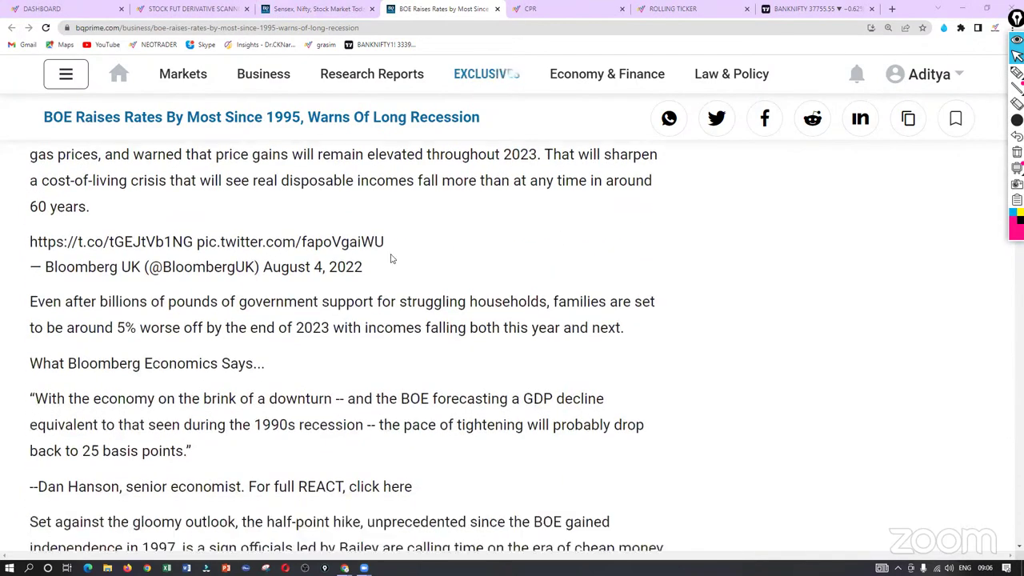
{"action": "scroll", "coordinate": [391, 259], "scroll_direction": "up", "scroll_amount": 10}
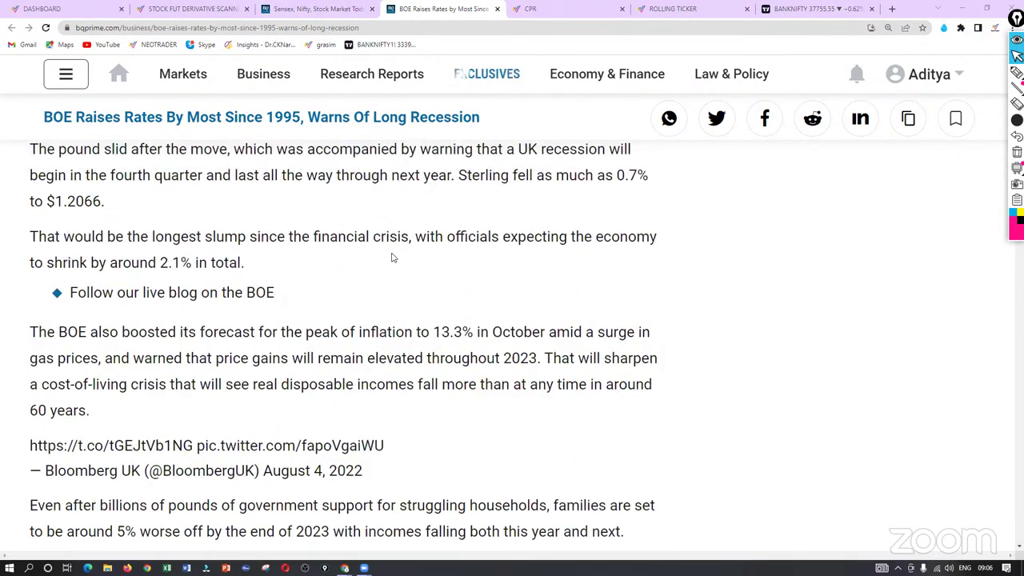
{"action": "scroll", "coordinate": [391, 258], "scroll_direction": "up", "scroll_amount": 6}
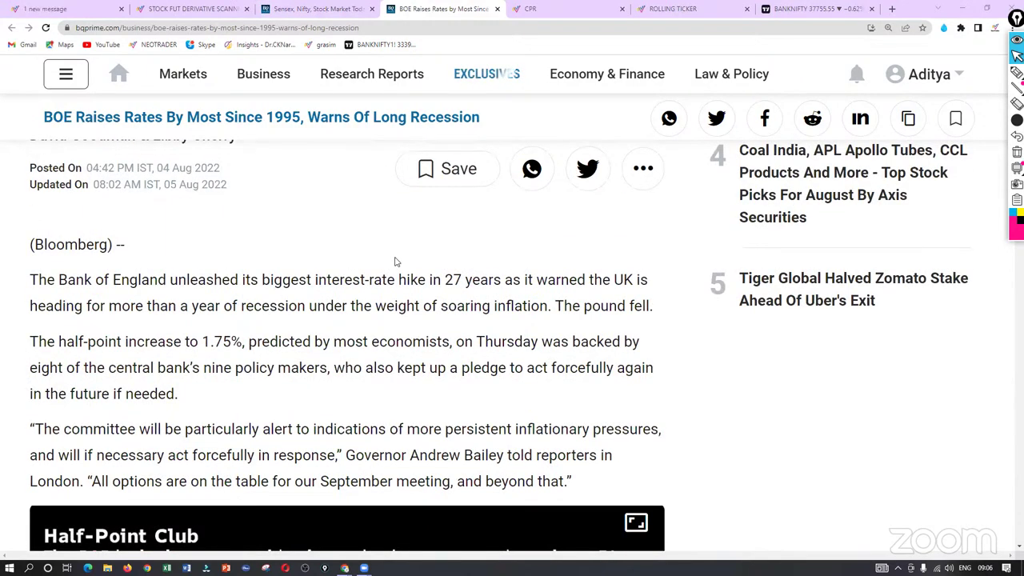
Step: Underline "biggest interest-rate hike in 27 years" in the BOE story, clear the mark and set the pen size to small
{"action": "left_click", "coordinate": [1016, 72]}
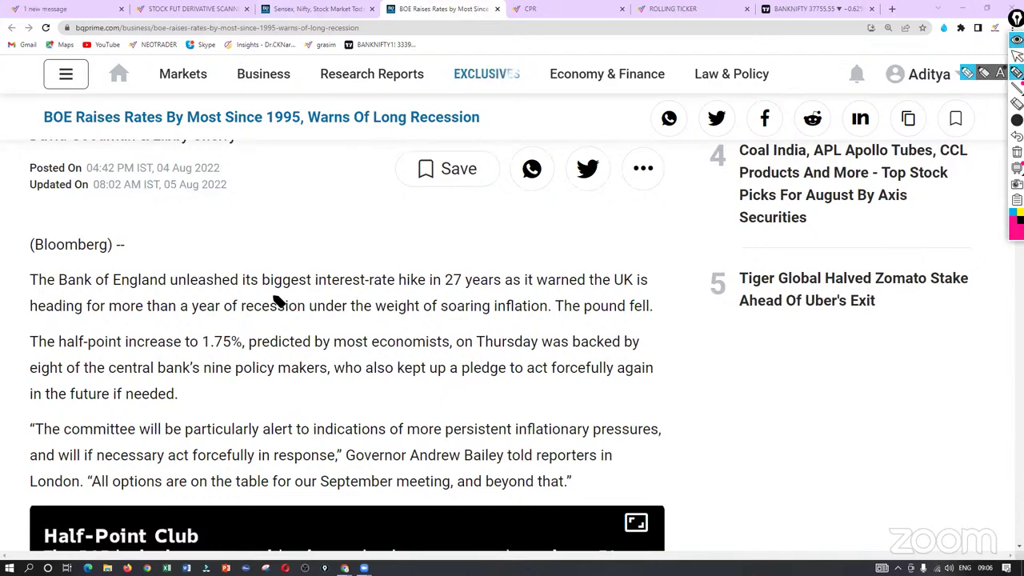
{"action": "left_click_drag", "start_coordinate": [271, 294], "coordinate": [497, 295]}
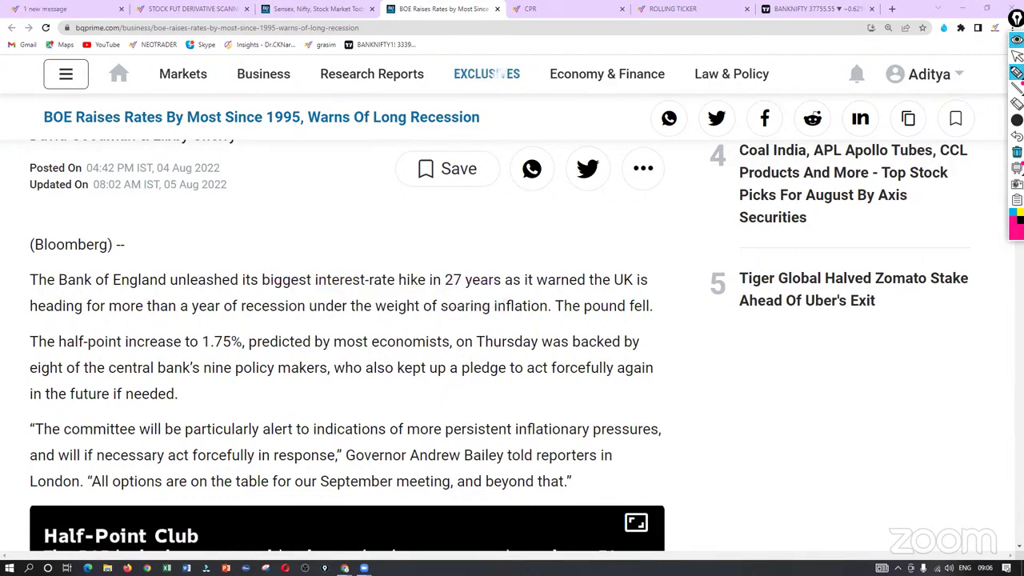
{"action": "mouse_move", "coordinate": [1015, 120]}
{"action": "left_click", "coordinate": [954, 125]}
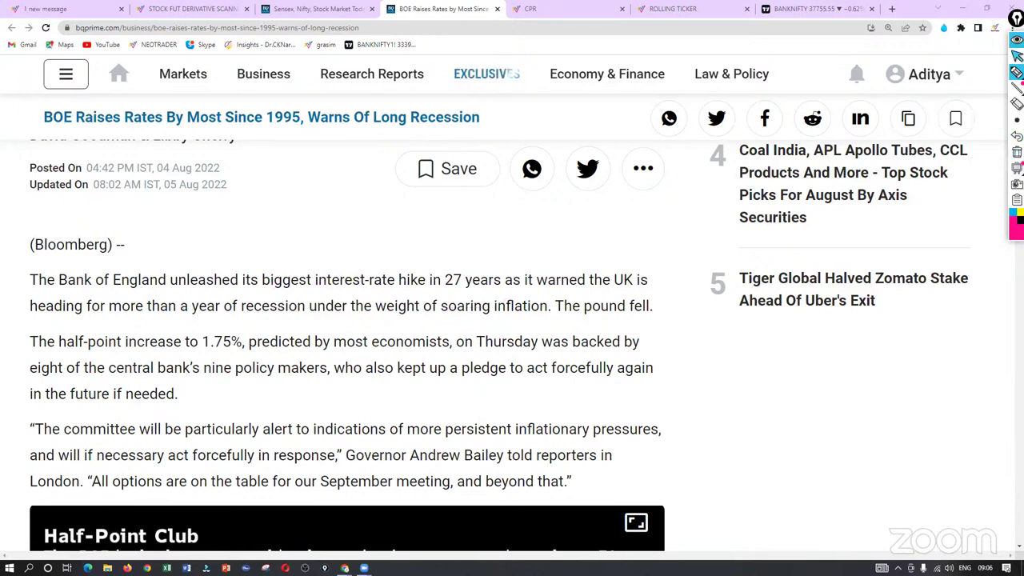
Step: Leave pen mode, go back to the Stock Market Today article and switch to NeoTrader's intraday stock analyser for NIFTY
{"action": "left_click", "coordinate": [1015, 56]}
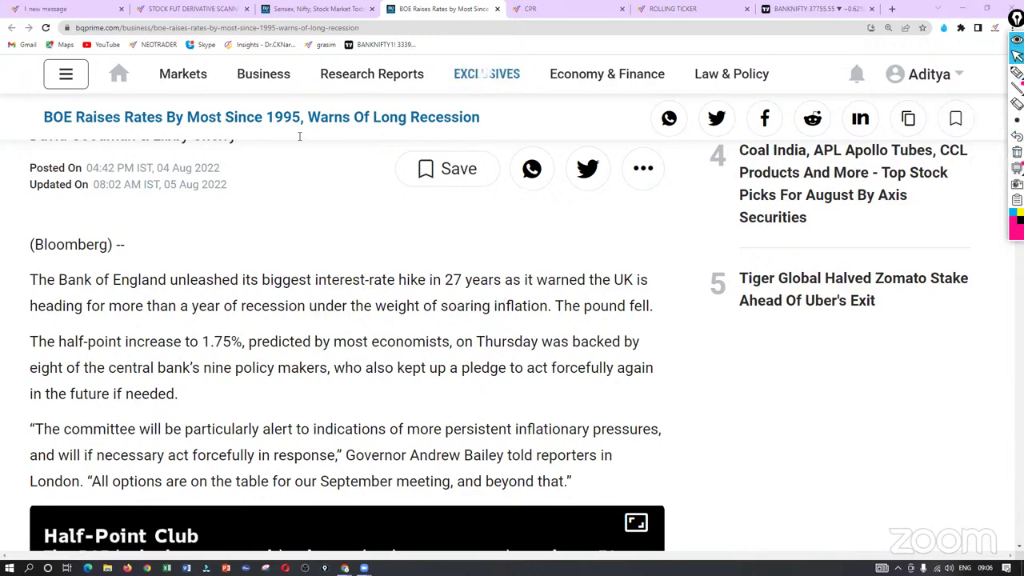
{"action": "left_click", "coordinate": [272, 9]}
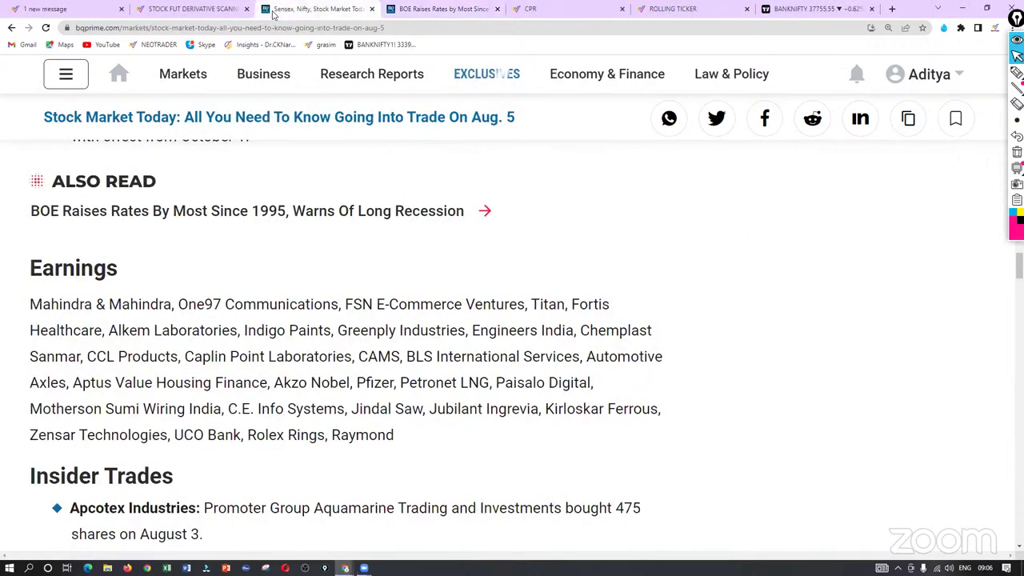
{"action": "left_click", "coordinate": [200, 10]}
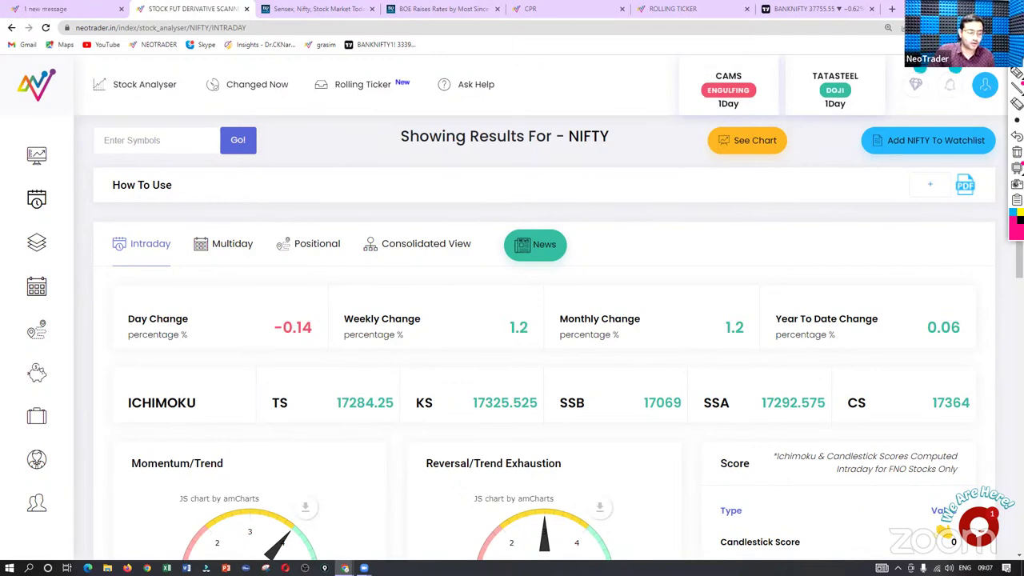
Step: Open the Ichimoku Dashboard from the Analyst Zone and remove the 30Min, 60Min and 1Week timeframes, leaving only 1Day
{"action": "mouse_move", "coordinate": [38, 460]}
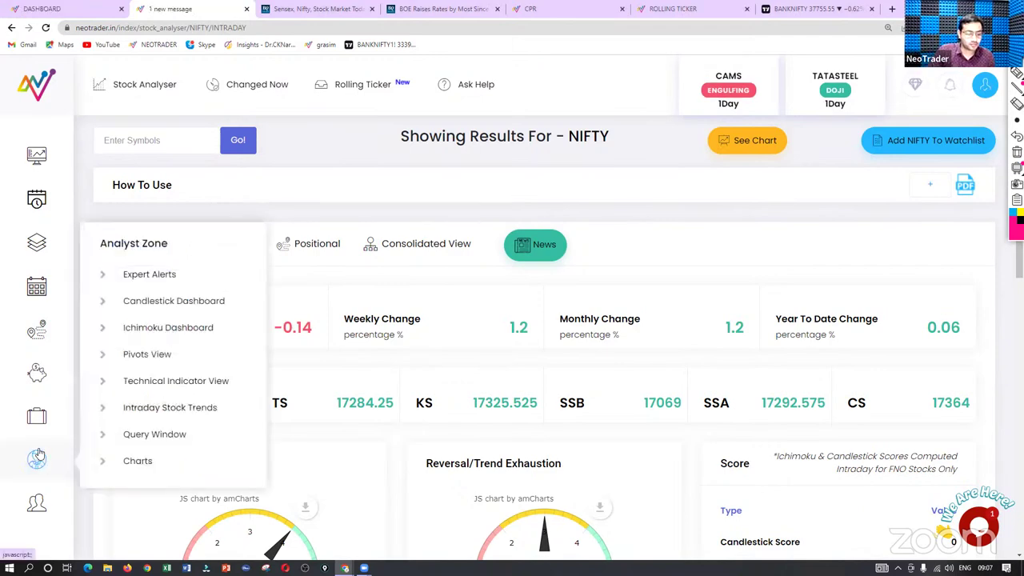
{"action": "left_click", "coordinate": [145, 322]}
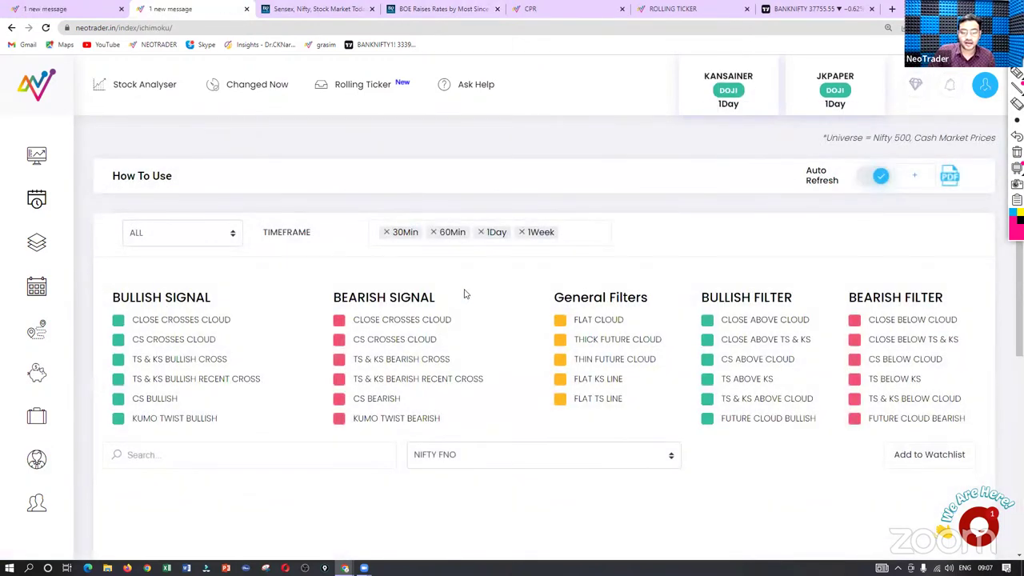
{"action": "left_click", "coordinate": [387, 231]}
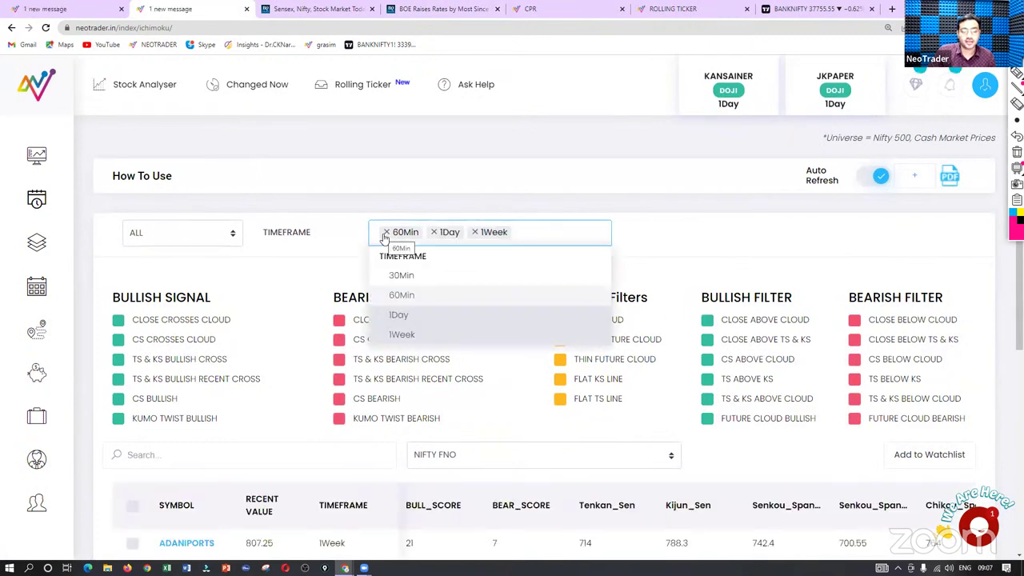
{"action": "left_click", "coordinate": [386, 232]}
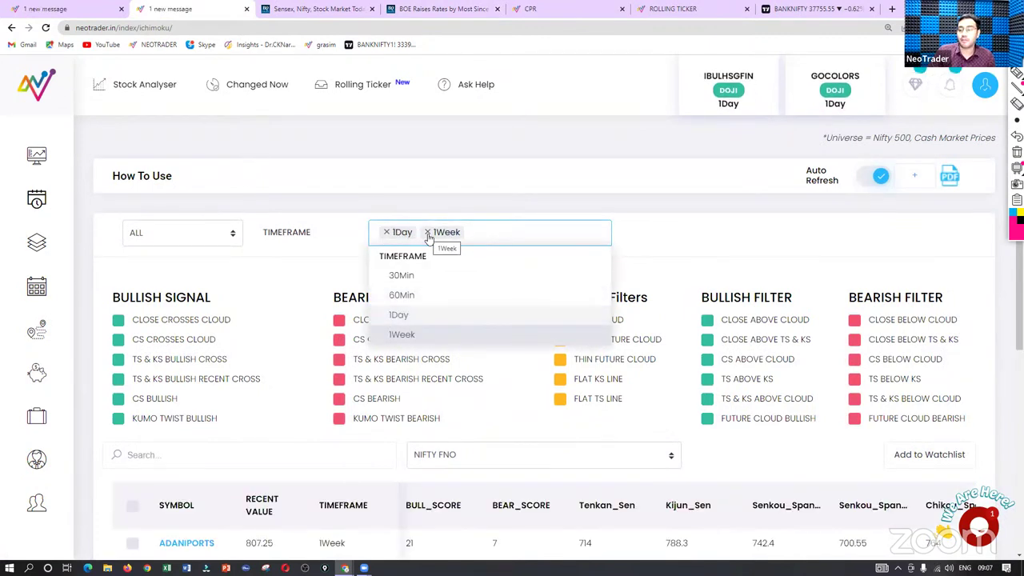
{"action": "left_click", "coordinate": [428, 233]}
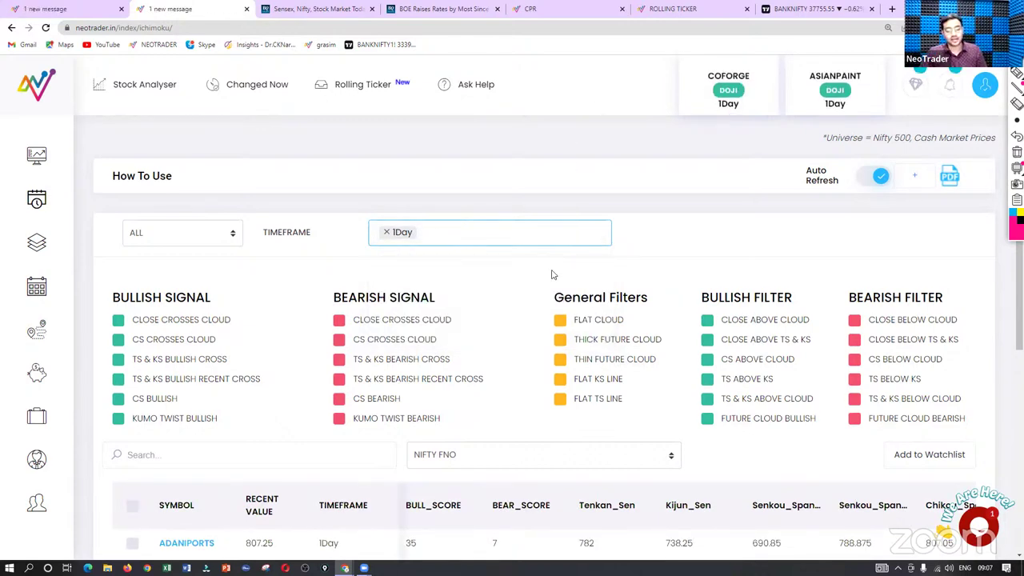
Step: Mark the KUMO TWIST BULLISH signal with a pen tick and an arrow, and clear the marks
{"action": "scroll", "coordinate": [557, 279], "scroll_direction": "down", "scroll_amount": 2}
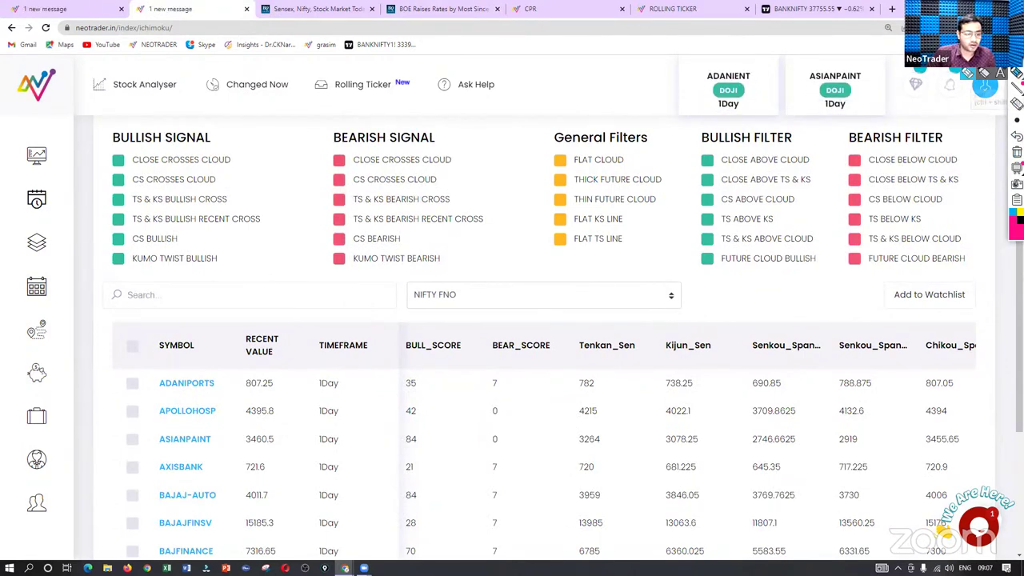
{"action": "left_click_drag", "start_coordinate": [107, 252], "coordinate": [137, 228]}
{"action": "left_click_drag", "start_coordinate": [294, 260], "coordinate": [217, 262]}
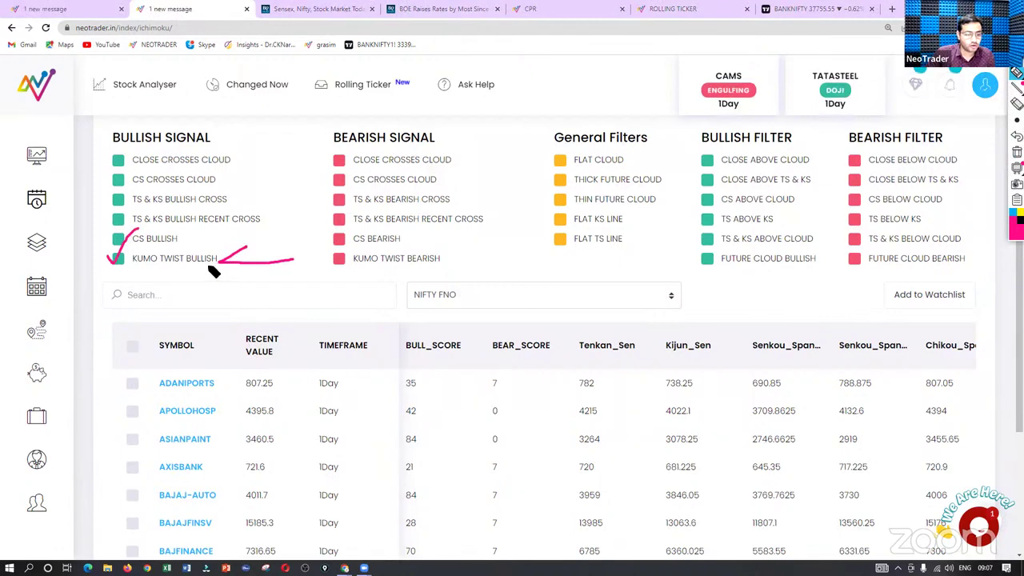
{"action": "left_click", "coordinate": [1017, 152]}
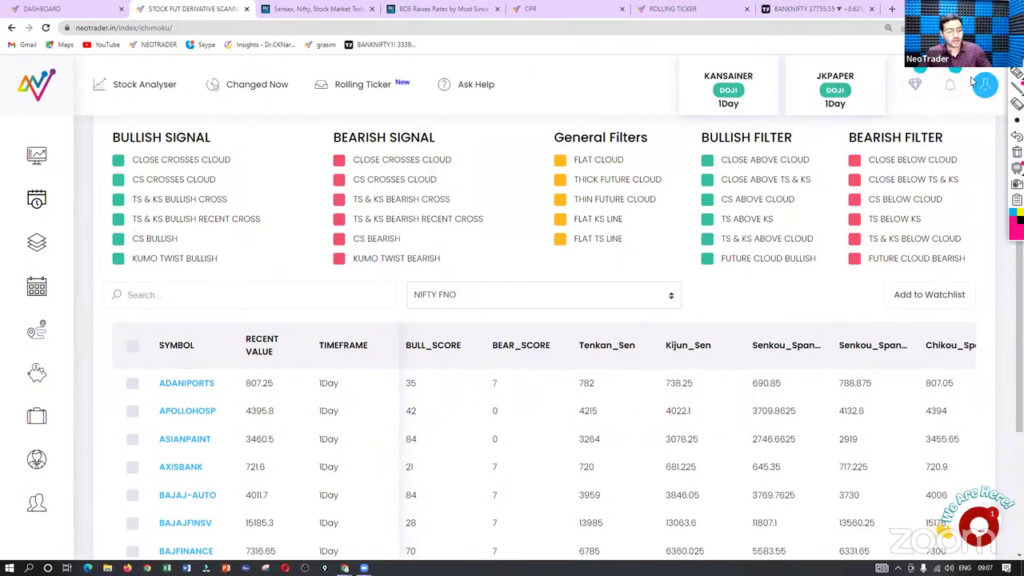
Step: Filter the NIFTY FNO list by KUMO TWIST BULLISH and sort it by BULL_SCORE from highest to lowest
{"action": "left_click", "coordinate": [118, 257]}
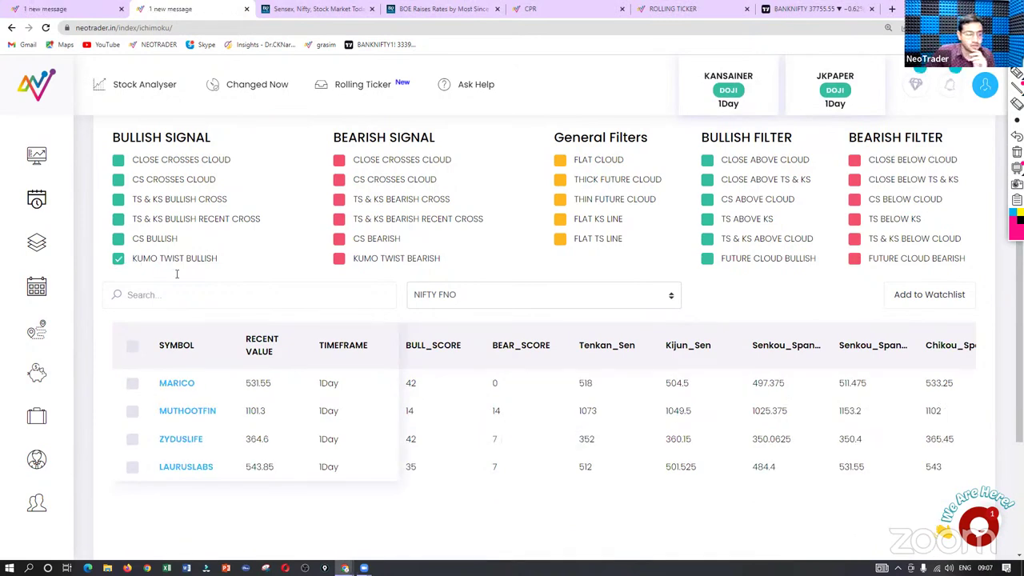
{"action": "left_click", "coordinate": [470, 349]}
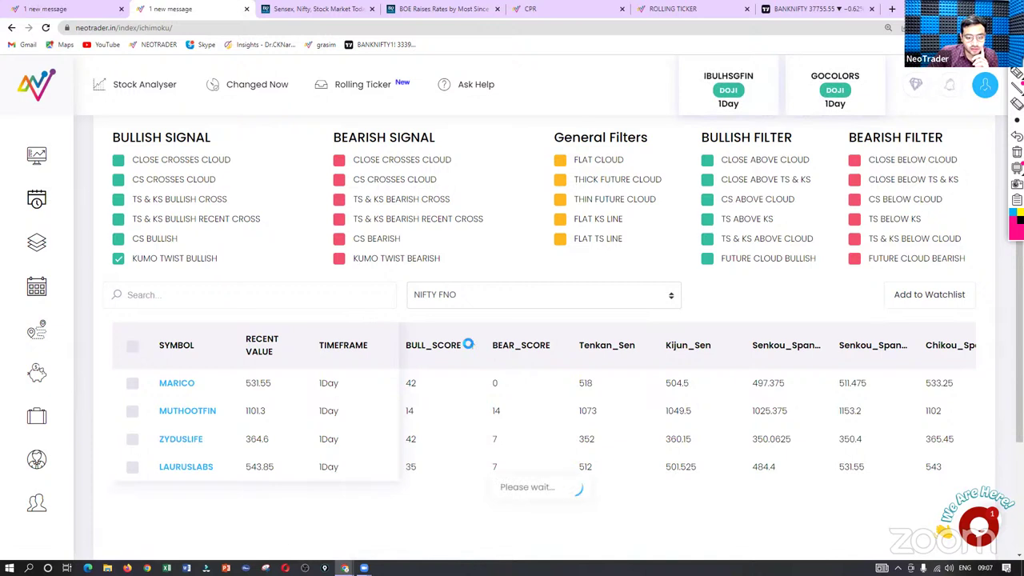
{"action": "left_click", "coordinate": [472, 352]}
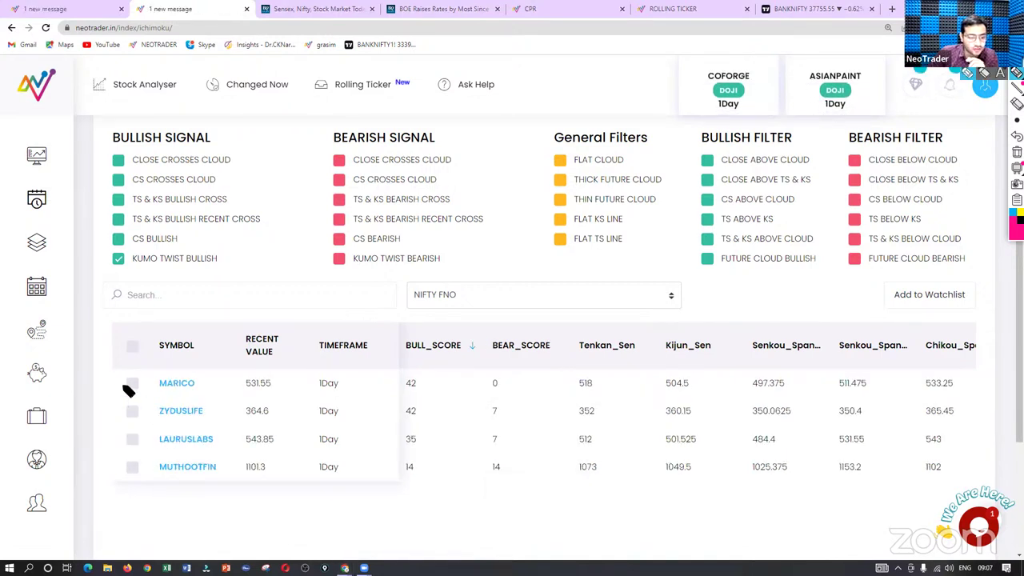
Step: Draw pen ticks beside MARICO, ZYDUSLIFE and LAURUSLABS in the filtered list, and clear them
{"action": "left_click_drag", "start_coordinate": [122, 387], "coordinate": [165, 368]}
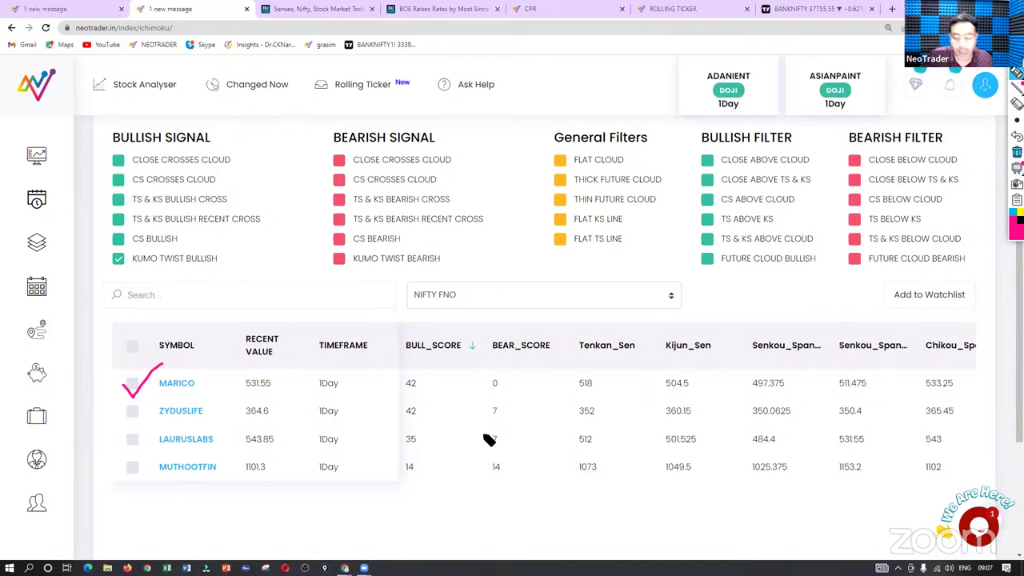
{"action": "left_click_drag", "start_coordinate": [123, 411], "coordinate": [144, 405]}
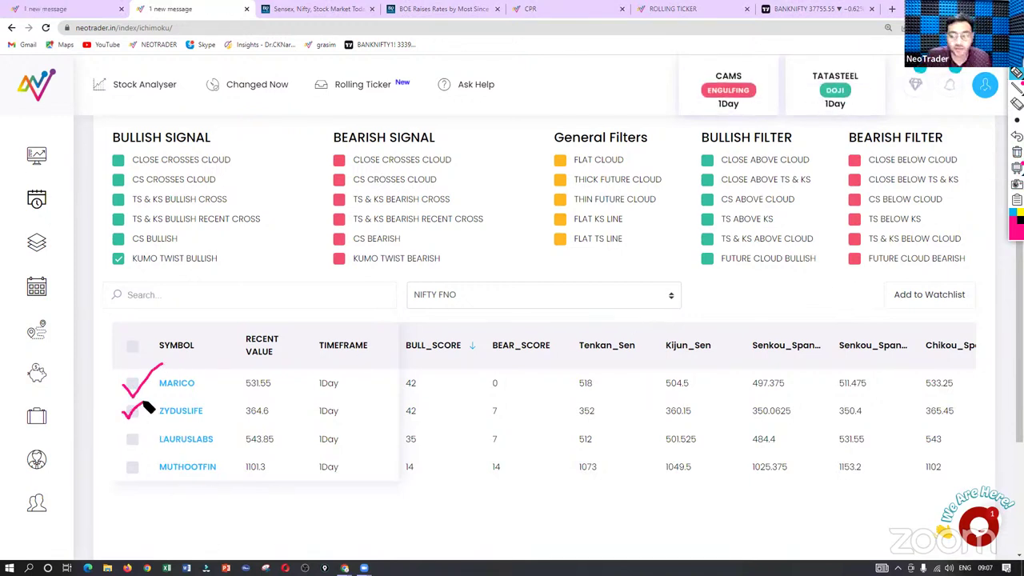
{"action": "mouse_move", "coordinate": [106, 439]}
{"action": "left_mouse_down"}
{"action": "mouse_move", "coordinate": [119, 445]}
{"action": "mouse_move", "coordinate": [130, 432]}
{"action": "left_mouse_up"}
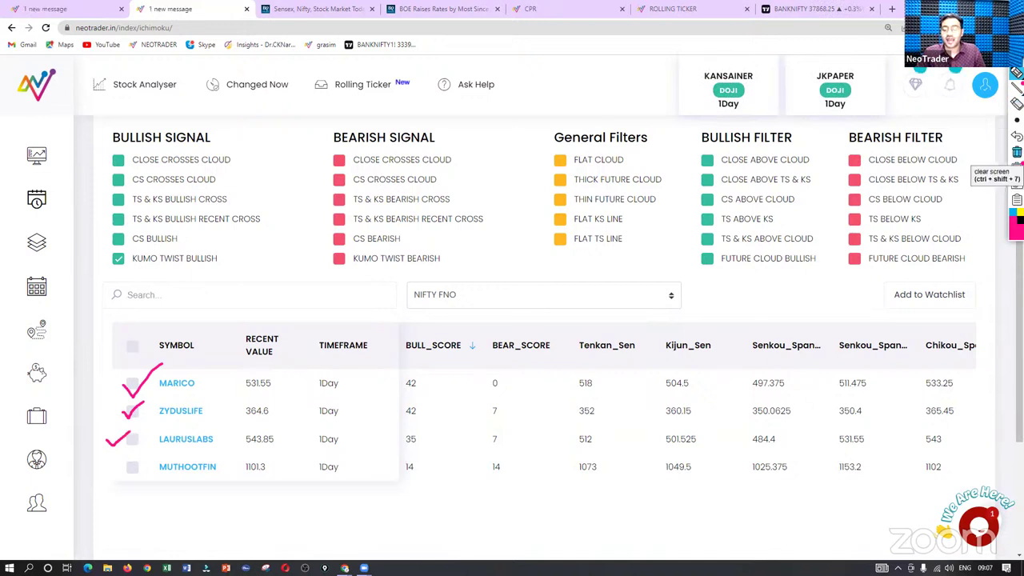
{"action": "left_click", "coordinate": [1017, 167]}
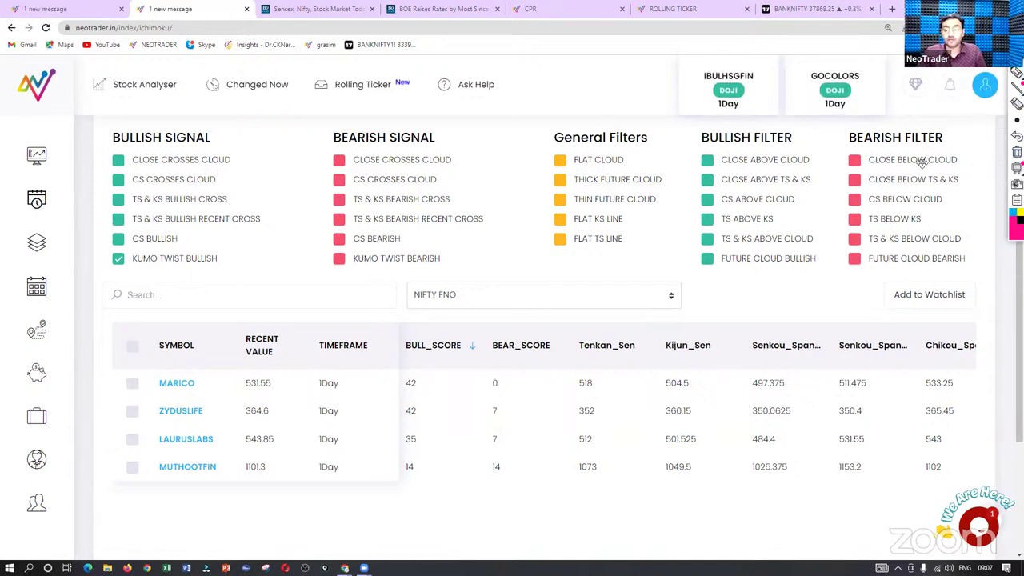
Step: Switch to the TradingView BANKNIFTY chart, set it to daily candles and show the Ichimoku indicator together with the RSI and DMI panes
{"action": "left_click", "coordinate": [792, 10]}
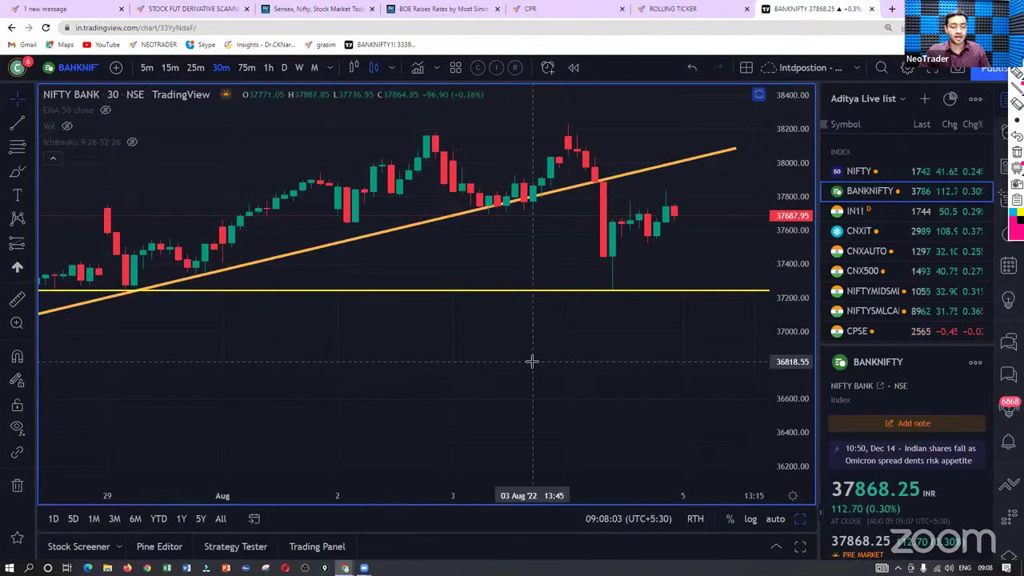
{"action": "left_click", "coordinate": [284, 67]}
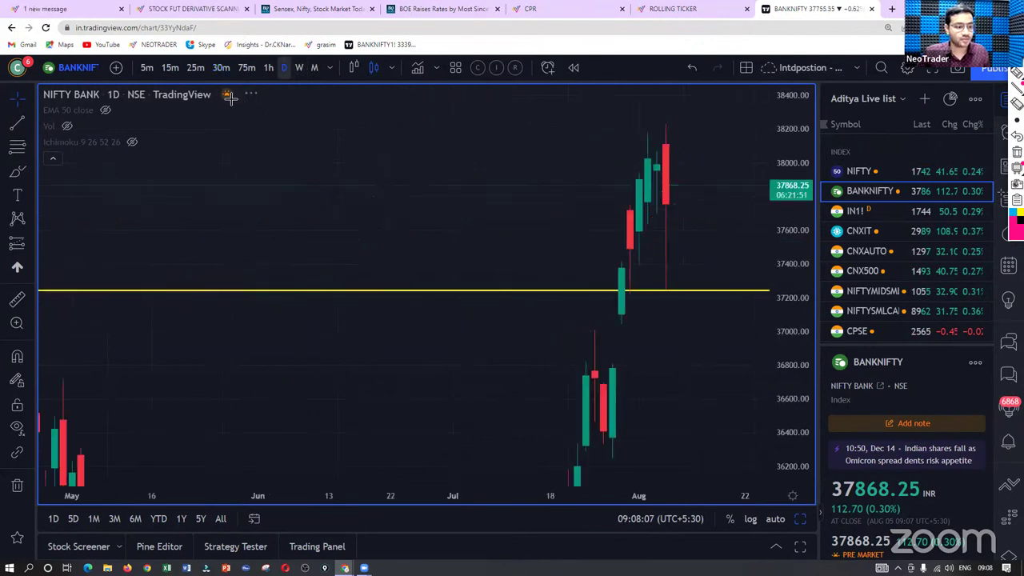
{"action": "left_click", "coordinate": [131, 141]}
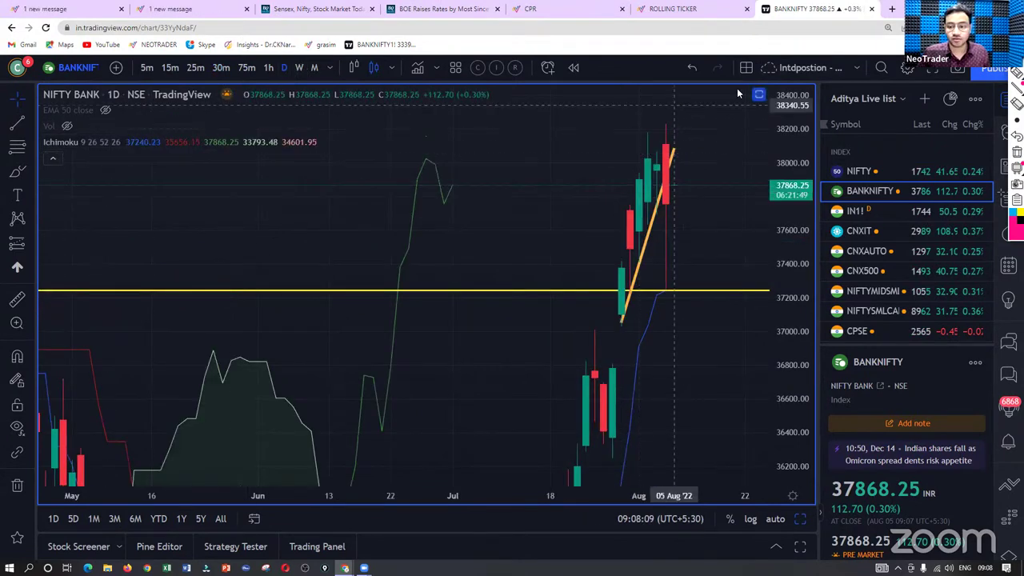
{"action": "left_click", "coordinate": [768, 94]}
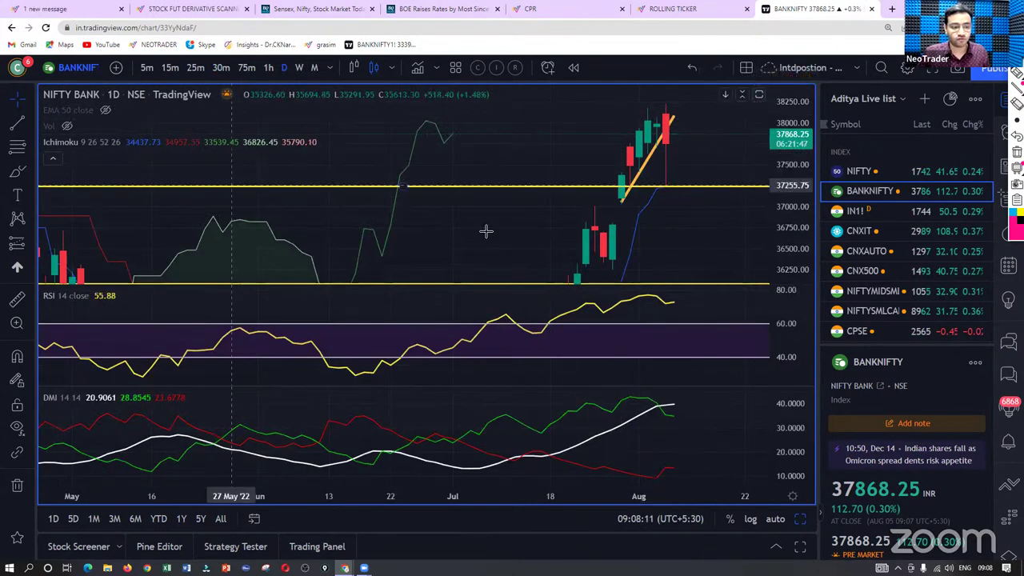
Step: Load the NSE stock chart of MARICO and bring its latest candles and the future cloud into view
{"action": "type", "text": "MARICO"}
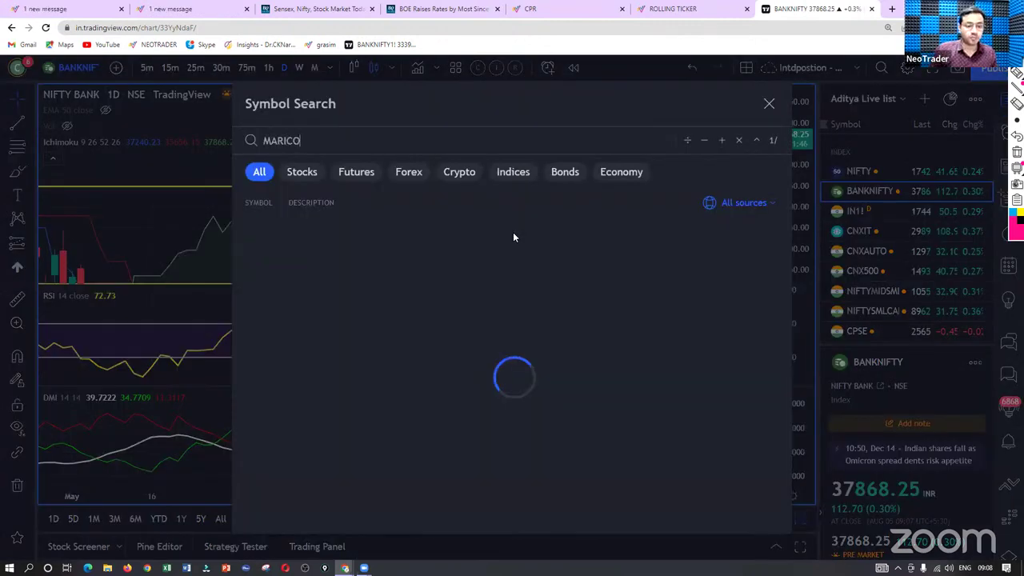
{"action": "key", "text": "Down"}
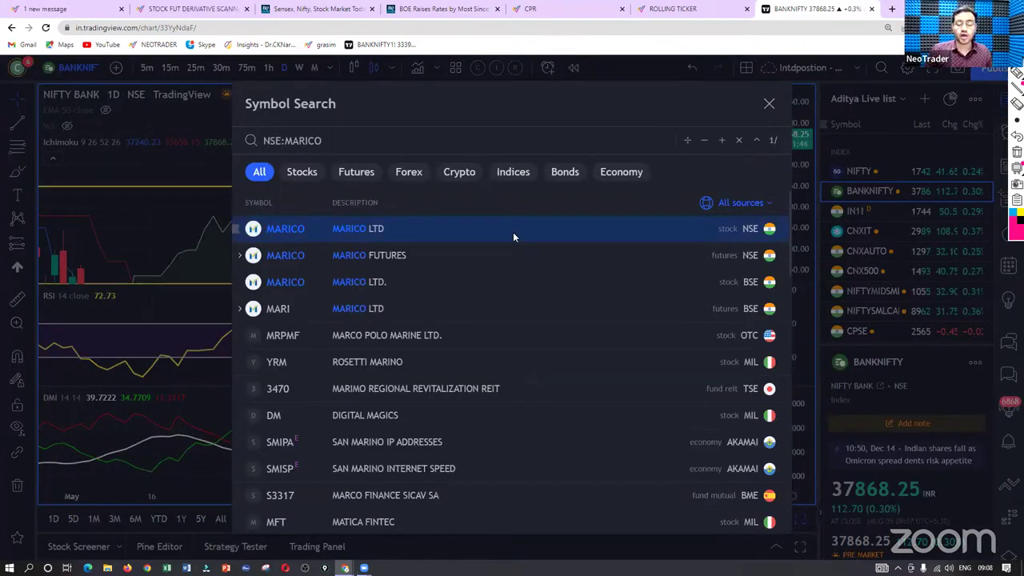
{"action": "key", "text": "Return"}
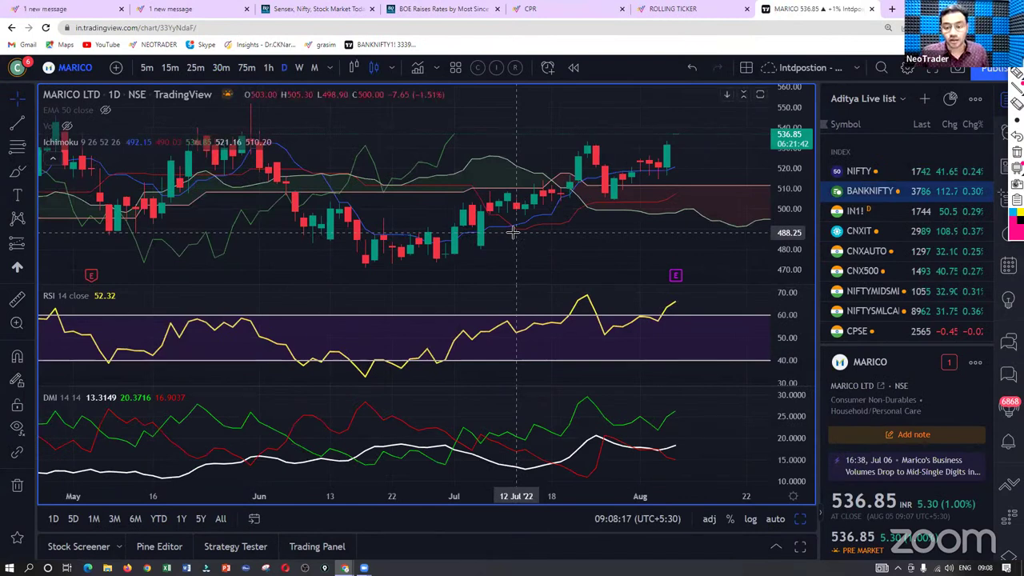
{"action": "left_click_drag", "start_coordinate": [569, 251], "coordinate": [663, 274]}
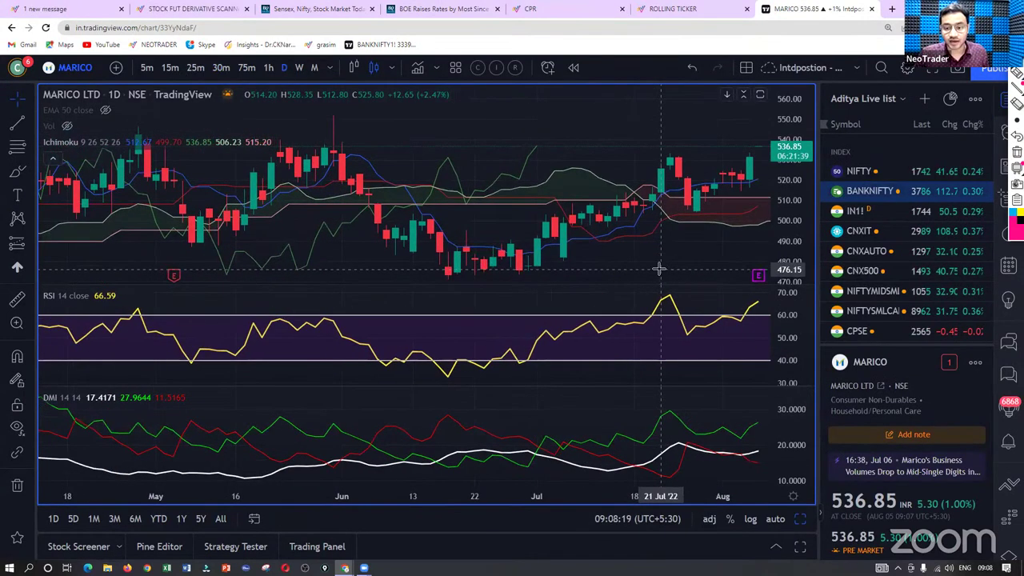
{"action": "left_click_drag", "start_coordinate": [591, 270], "coordinate": [530, 270]}
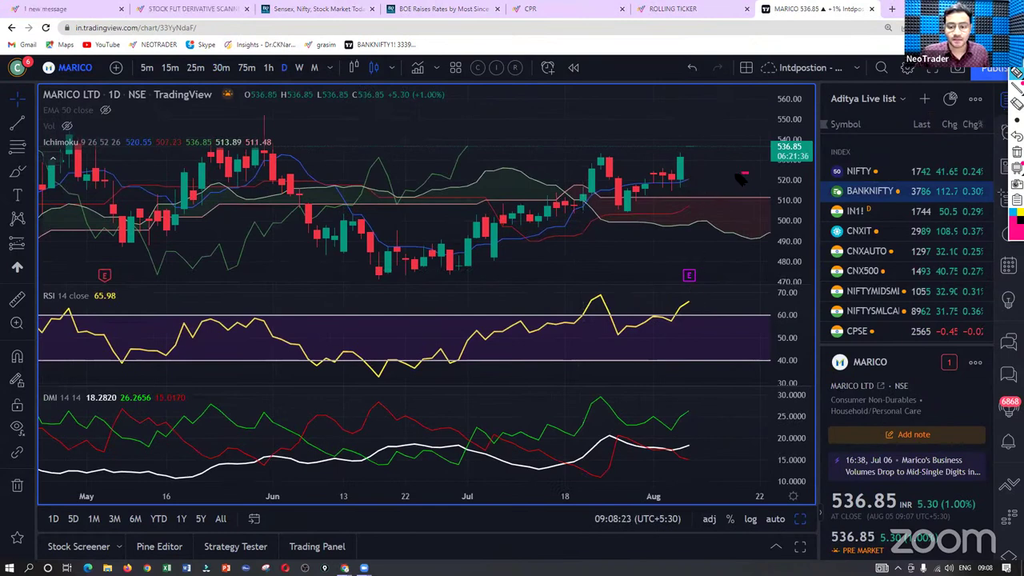
Step: Annotate MARICO's latest price, lagging line, RSI and DMI with arrows, a circle and a vertical stroke, and clear the marks
{"action": "mouse_move", "coordinate": [739, 176]}
{"action": "left_mouse_down"}
{"action": "mouse_move", "coordinate": [691, 177]}
{"action": "mouse_move", "coordinate": [703, 186]}
{"action": "left_mouse_up"}
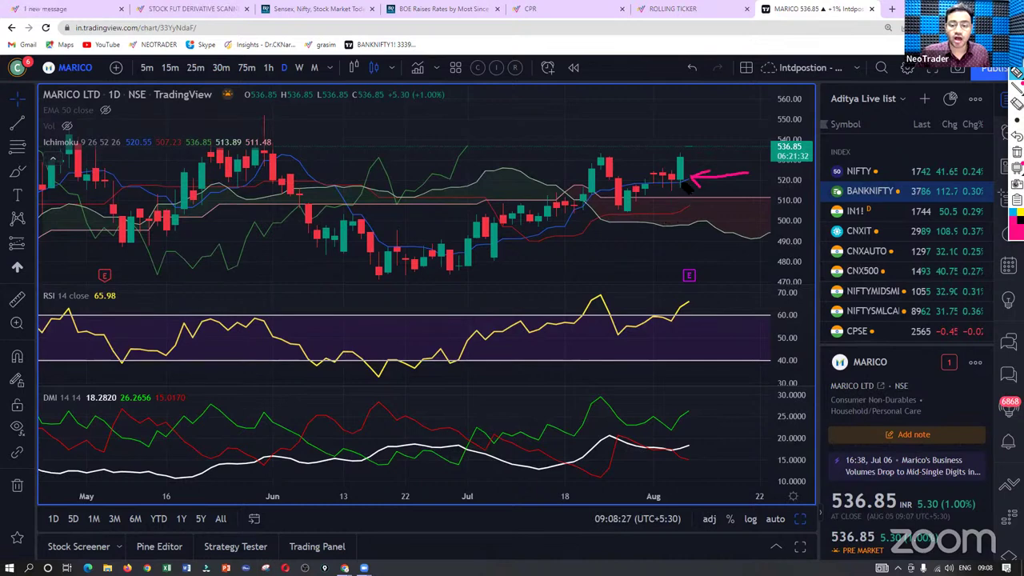
{"action": "mouse_move", "coordinate": [450, 116]}
{"action": "left_mouse_down"}
{"action": "mouse_move", "coordinate": [458, 147]}
{"action": "mouse_move", "coordinate": [472, 133]}
{"action": "mouse_move", "coordinate": [460, 145]}
{"action": "left_mouse_up"}
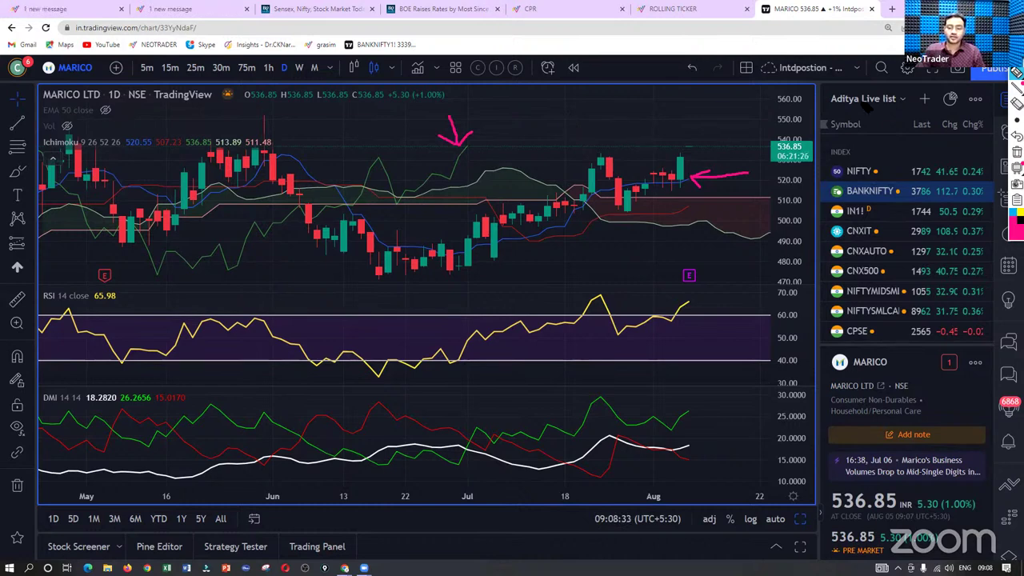
{"action": "mouse_move", "coordinate": [675, 304]}
{"action": "left_mouse_down"}
{"action": "mouse_move", "coordinate": [709, 327]}
{"action": "mouse_move", "coordinate": [664, 320]}
{"action": "mouse_move", "coordinate": [670, 292]}
{"action": "mouse_move", "coordinate": [686, 295]}
{"action": "left_mouse_up"}
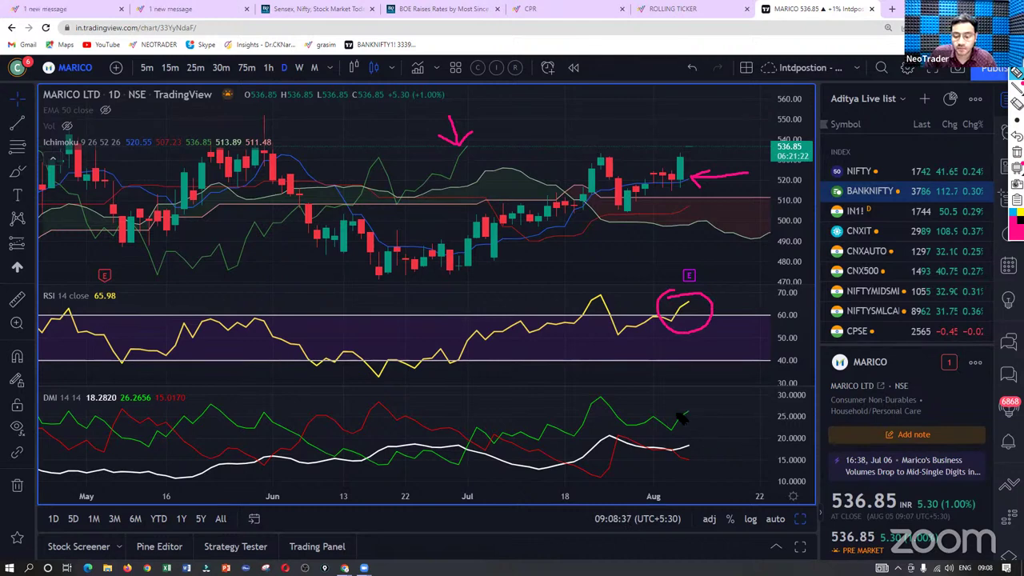
{"action": "left_click_drag", "start_coordinate": [686, 415], "coordinate": [687, 454]}
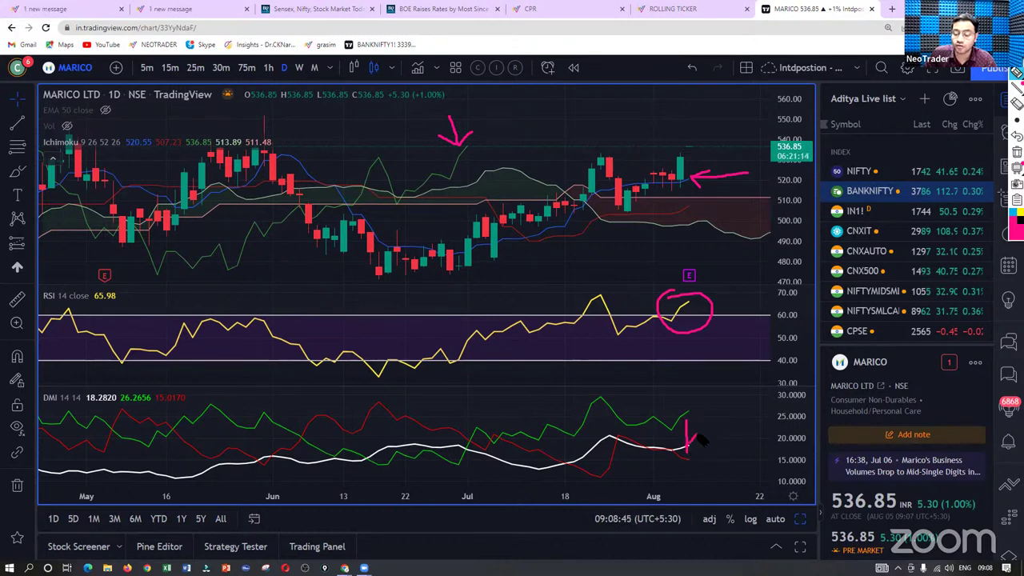
{"action": "left_click", "coordinate": [1017, 151]}
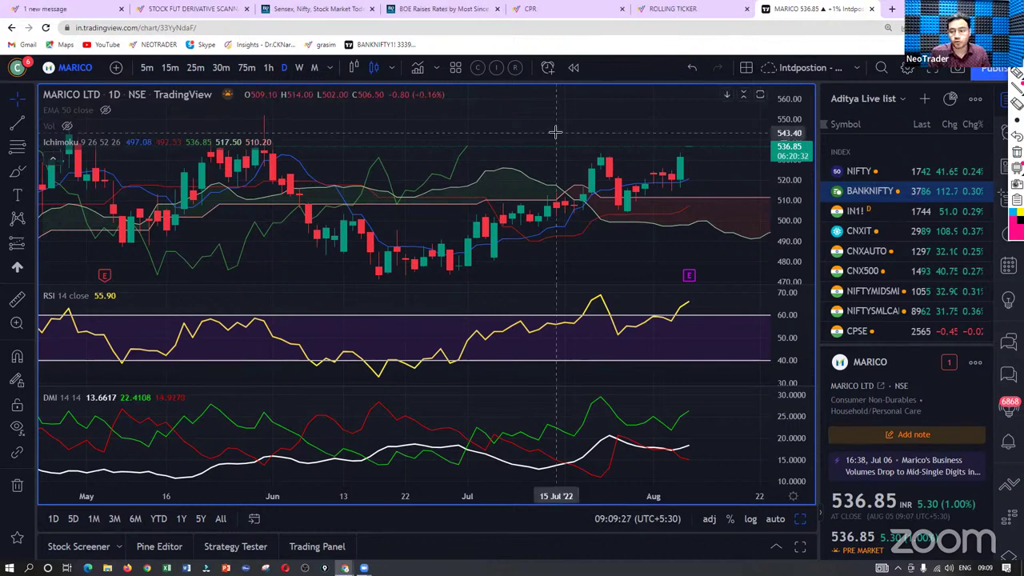
Step: Search for LAURUS and load the NSE stock chart of LAURUSLABS
{"action": "type", "text": "LAURUS"}
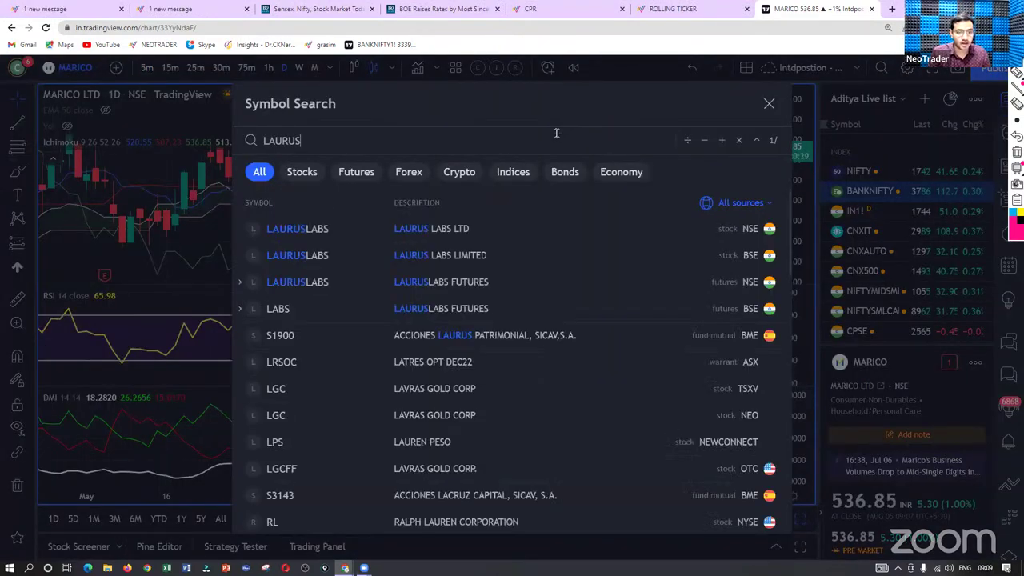
{"action": "key", "text": "Down"}
{"action": "key", "text": "Return"}
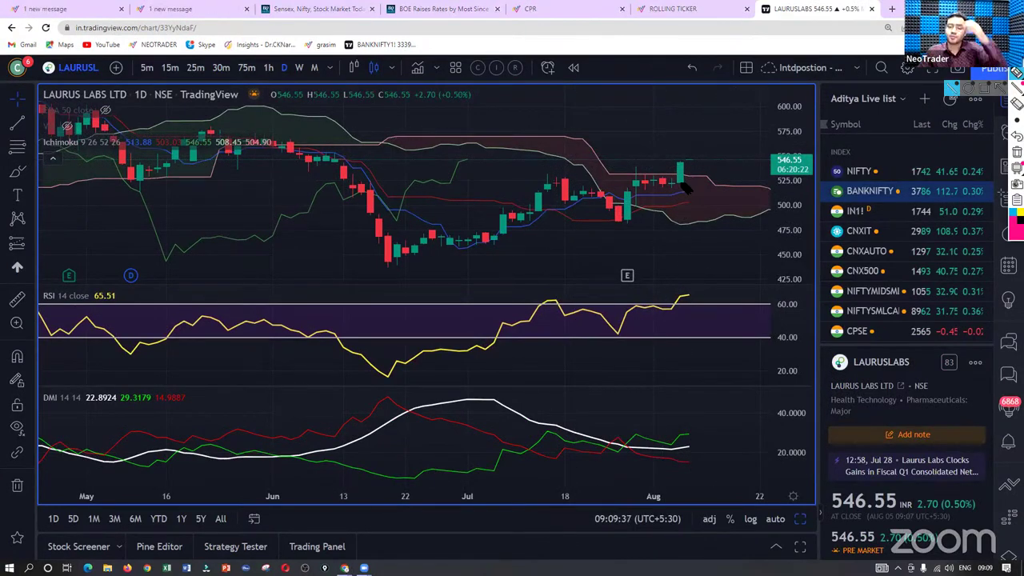
Step: Circle the latest RSI and DMI readings on the LAURUSLABS chart, clear the circles and return to NeoTrader's NSE option-chain filter
{"action": "left_click_drag", "start_coordinate": [704, 291], "coordinate": [669, 308]}
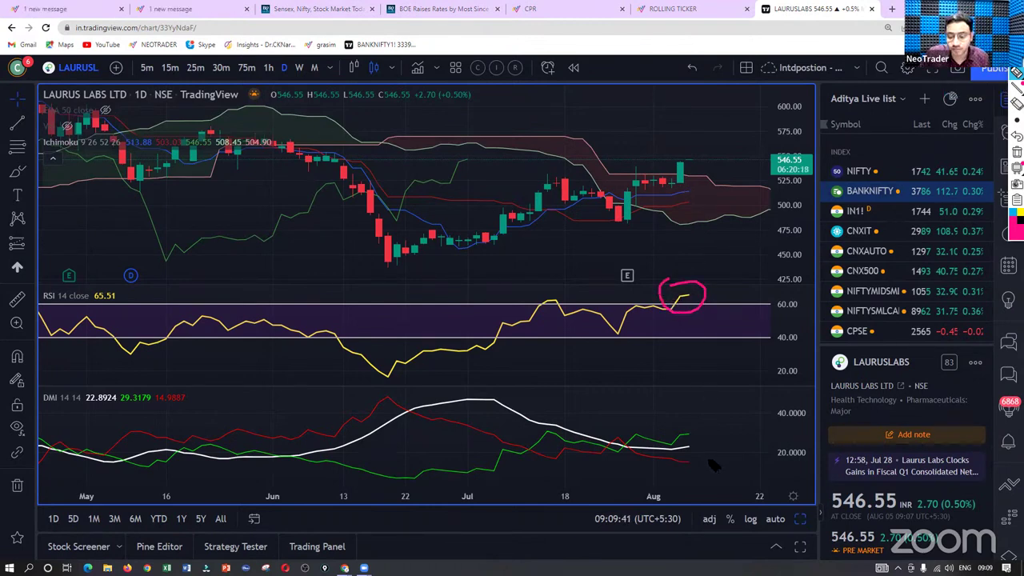
{"action": "mouse_move", "coordinate": [678, 465]}
{"action": "left_mouse_down"}
{"action": "mouse_move", "coordinate": [701, 415]}
{"action": "mouse_move", "coordinate": [689, 476]}
{"action": "left_mouse_up"}
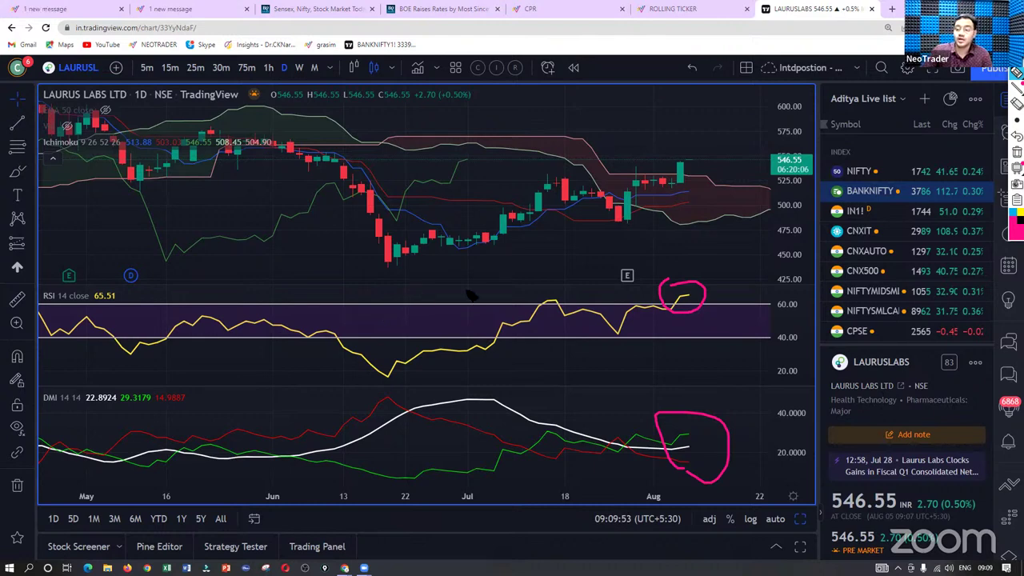
{"action": "left_click", "coordinate": [1017, 152]}
{"action": "left_click", "coordinate": [988, 177]}
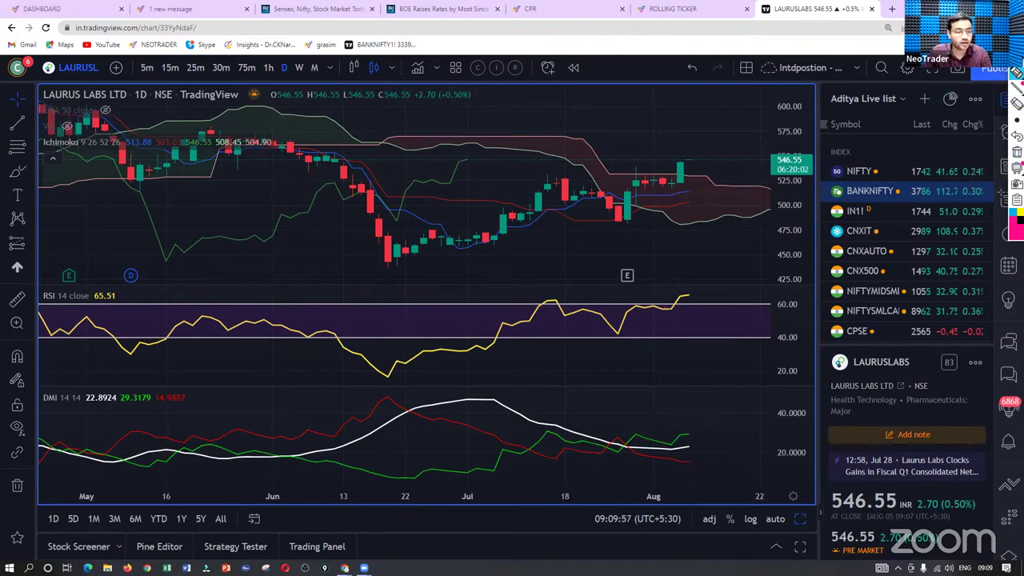
{"action": "left_click", "coordinate": [36, 11]}
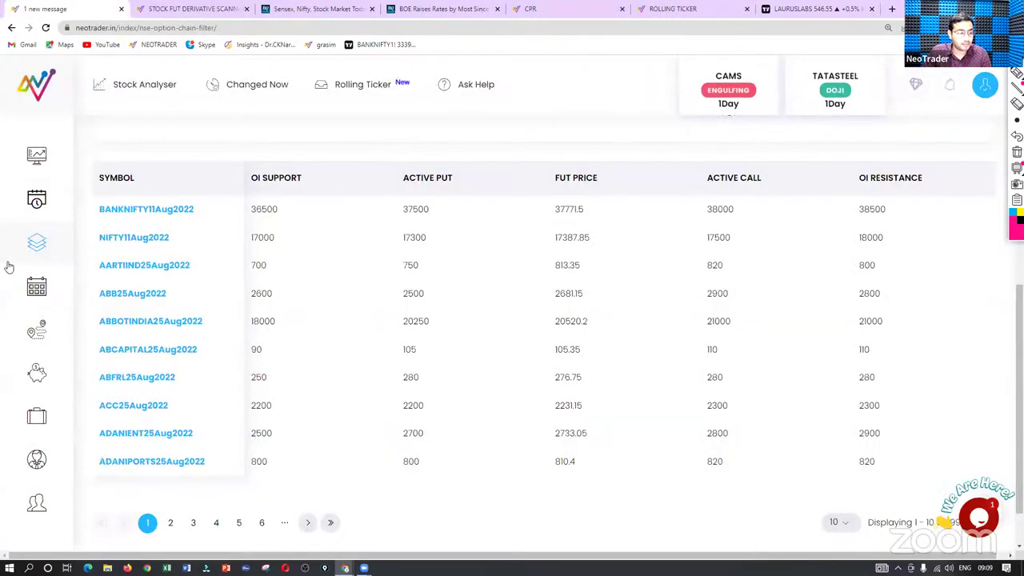
Step: Open NeoTrader's Multiday Play list and bring its table of momentum signals into view
{"action": "mouse_move", "coordinate": [37, 286]}
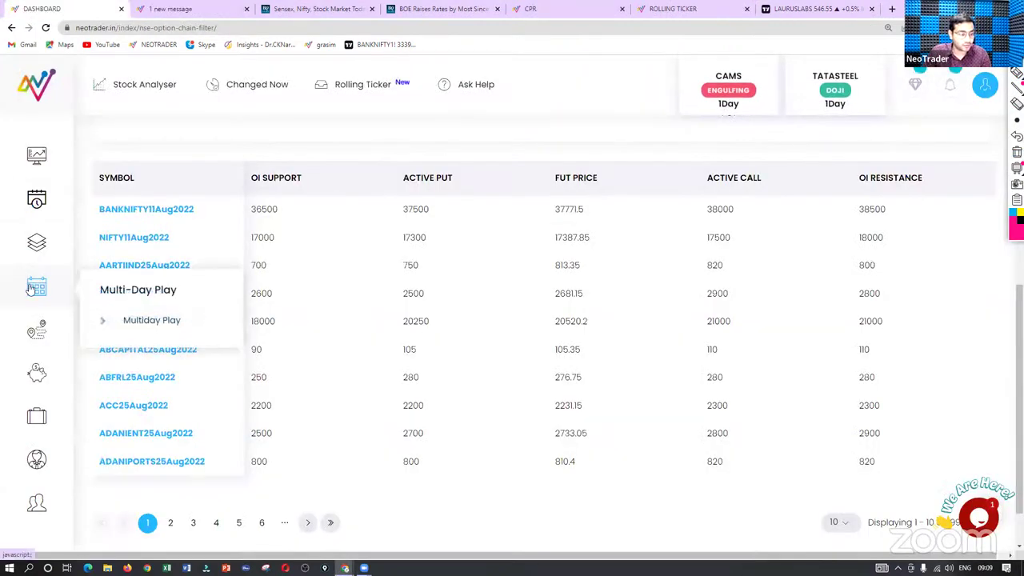
{"action": "left_click", "coordinate": [157, 318]}
{"action": "scroll", "coordinate": [964, 205], "scroll_direction": "down", "scroll_amount": 3}
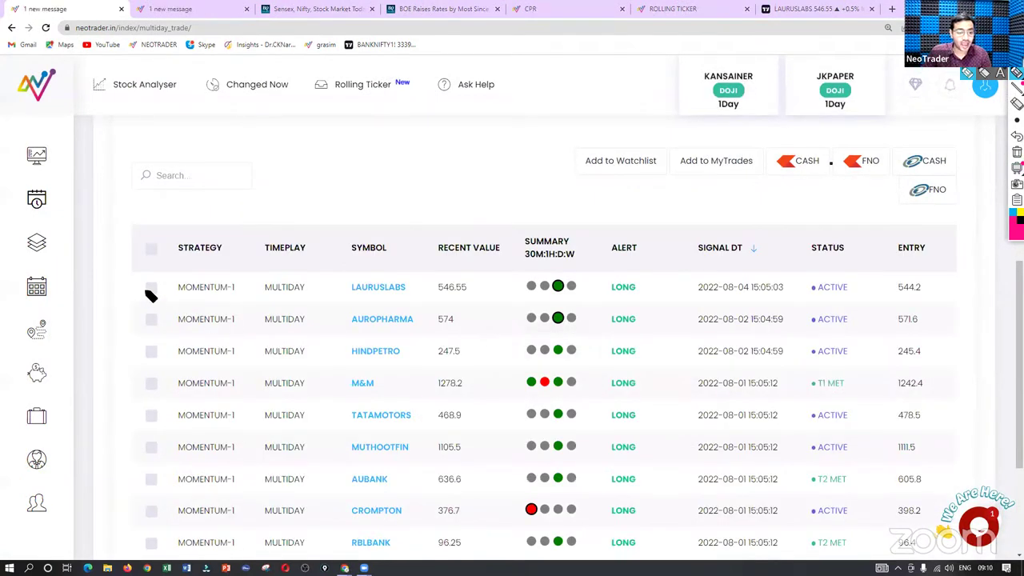
Step: Mark the LAURUSLABS row with a tick, box its symbol, underline its signal date and time, and clear the marks
{"action": "left_click_drag", "start_coordinate": [145, 289], "coordinate": [177, 274]}
{"action": "mouse_move", "coordinate": [342, 281]}
{"action": "left_mouse_down"}
{"action": "mouse_move", "coordinate": [413, 279]}
{"action": "mouse_move", "coordinate": [344, 282]}
{"action": "left_mouse_up"}
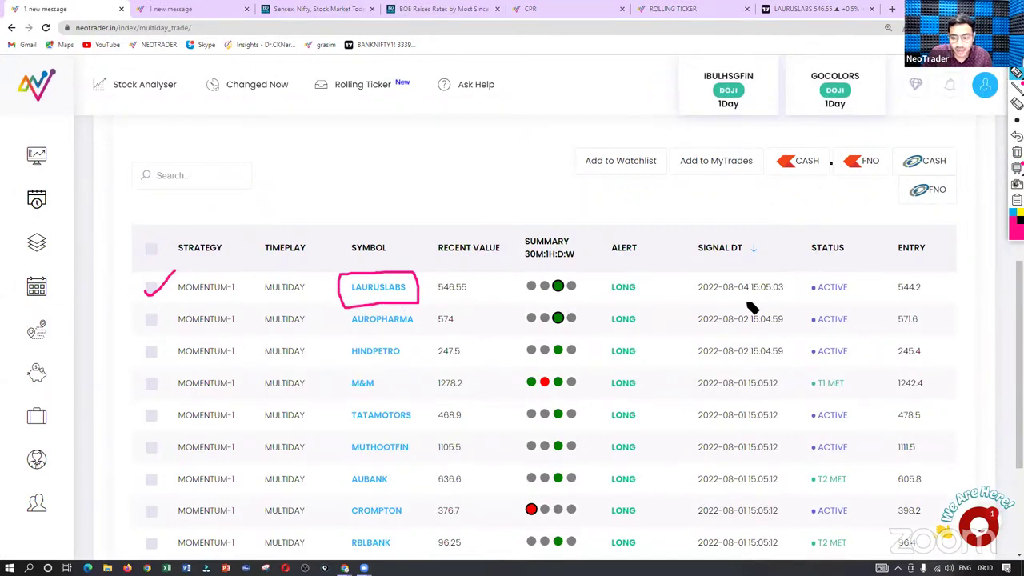
{"action": "left_click_drag", "start_coordinate": [725, 298], "coordinate": [746, 298]}
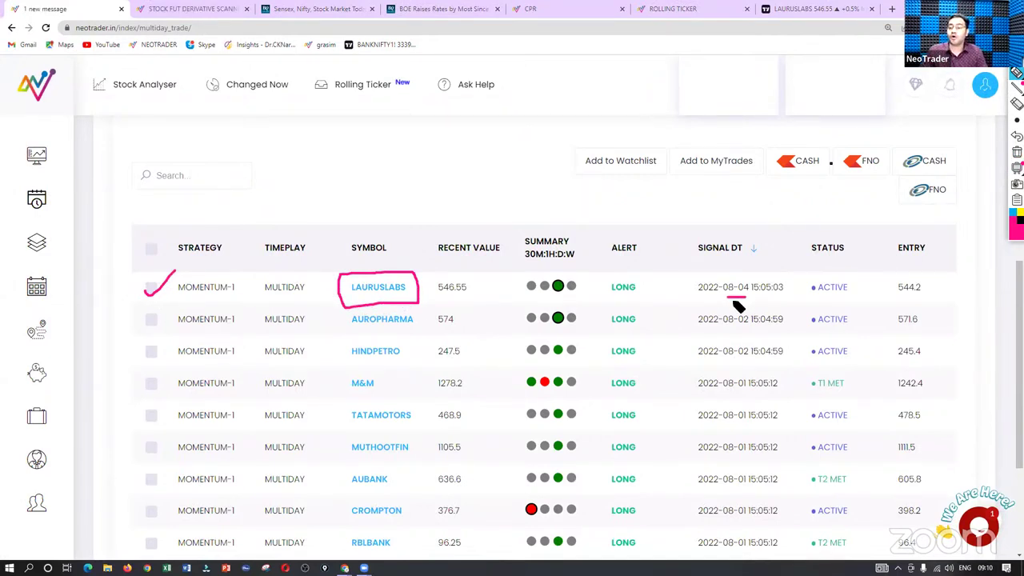
{"action": "left_click_drag", "start_coordinate": [757, 295], "coordinate": [777, 300]}
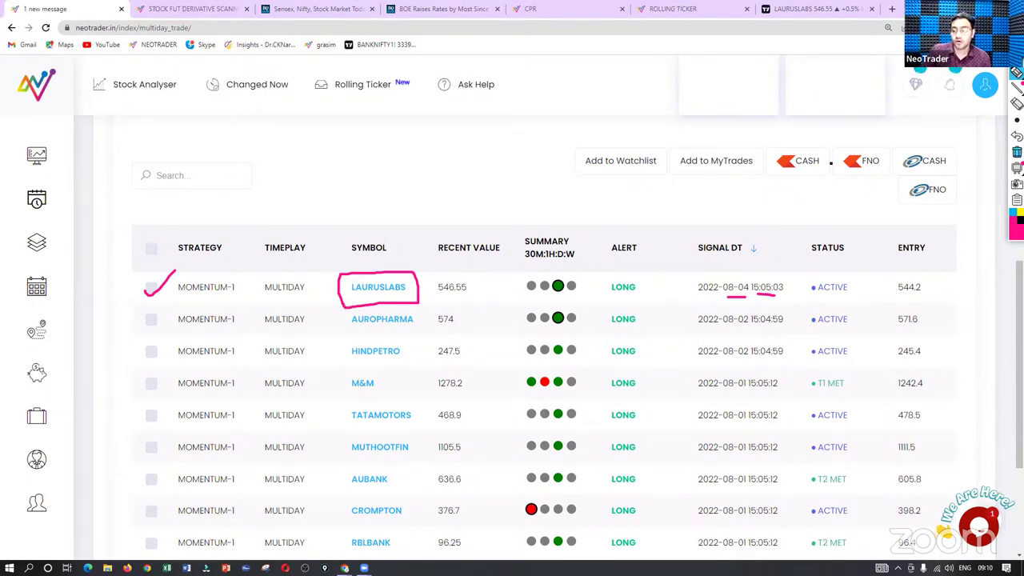
{"action": "key", "text": "Escape"}
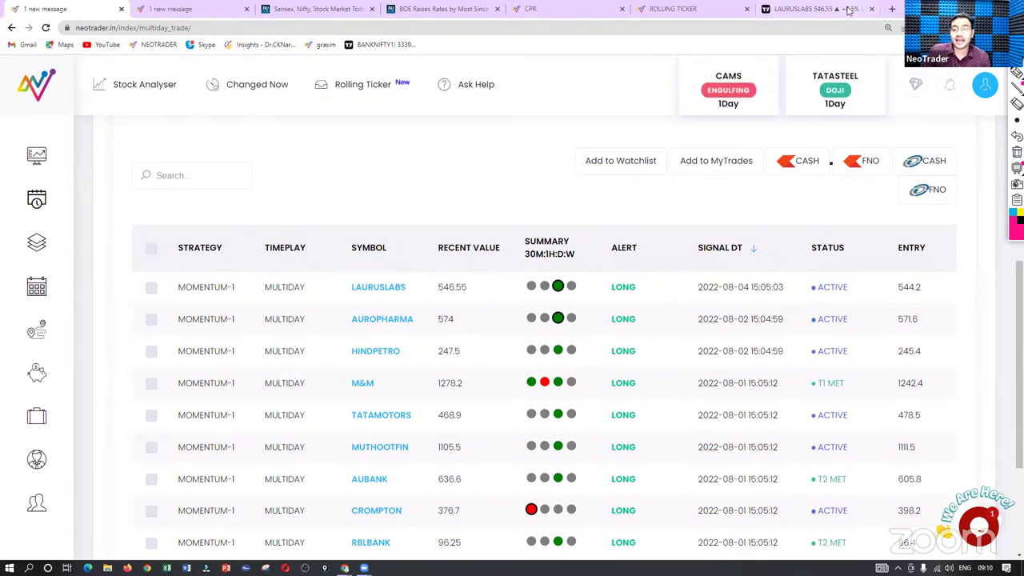
Step: Switch to TradingView, search for ZYDUS and load the NSE stock chart of ZYDUSLIFE
{"action": "left_click", "coordinate": [854, 10]}
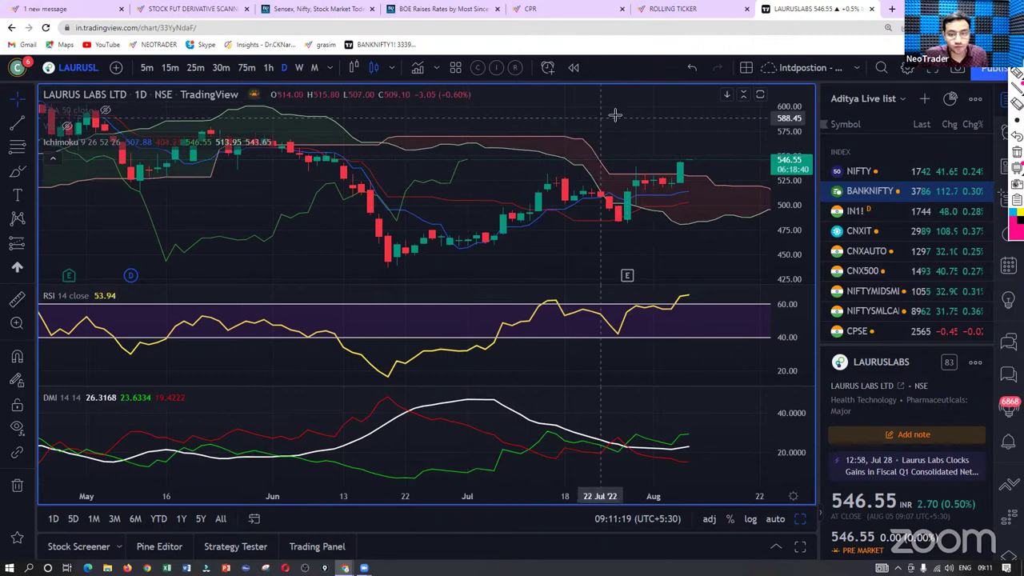
{"action": "type", "text": "ZYDUS"}
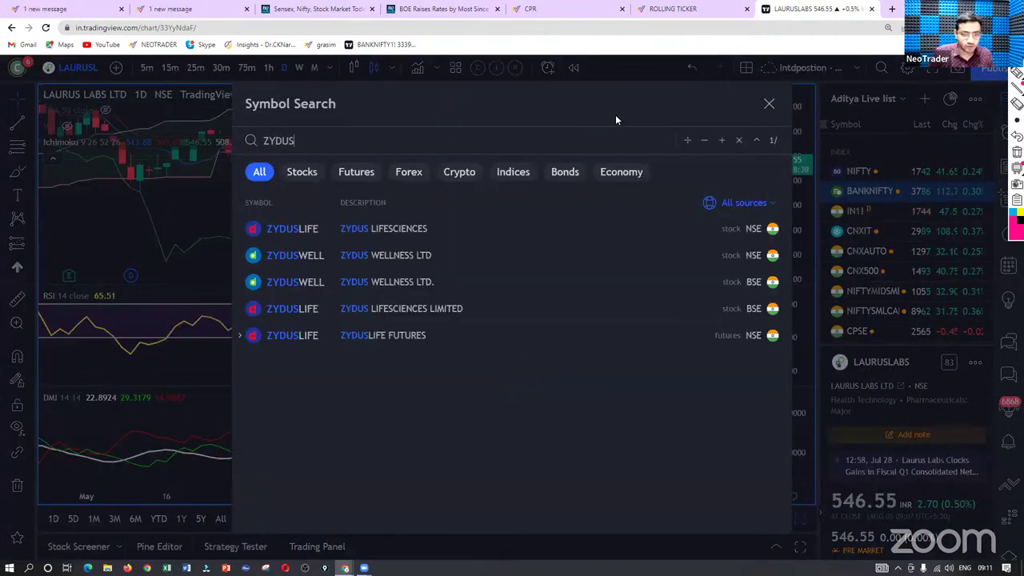
{"action": "key", "text": "Return"}
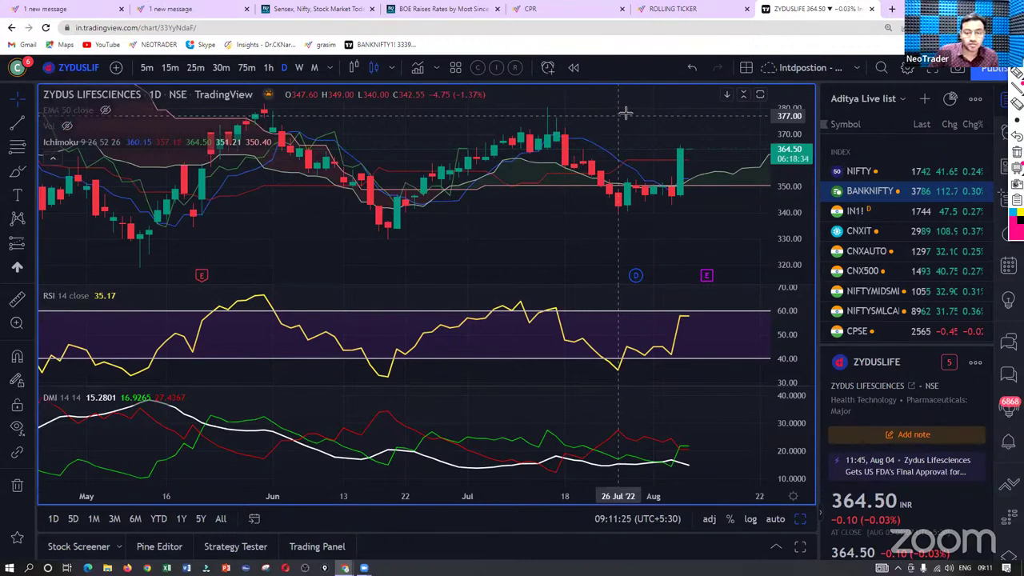
Step: Inspect ZYDUSLIFE's latest candles against the Ichimoku cloud, mark its latest RSI and DMI readings, and clear the marks
{"action": "scroll", "coordinate": [656, 192], "scroll_direction": "down", "scroll_amount": 3}
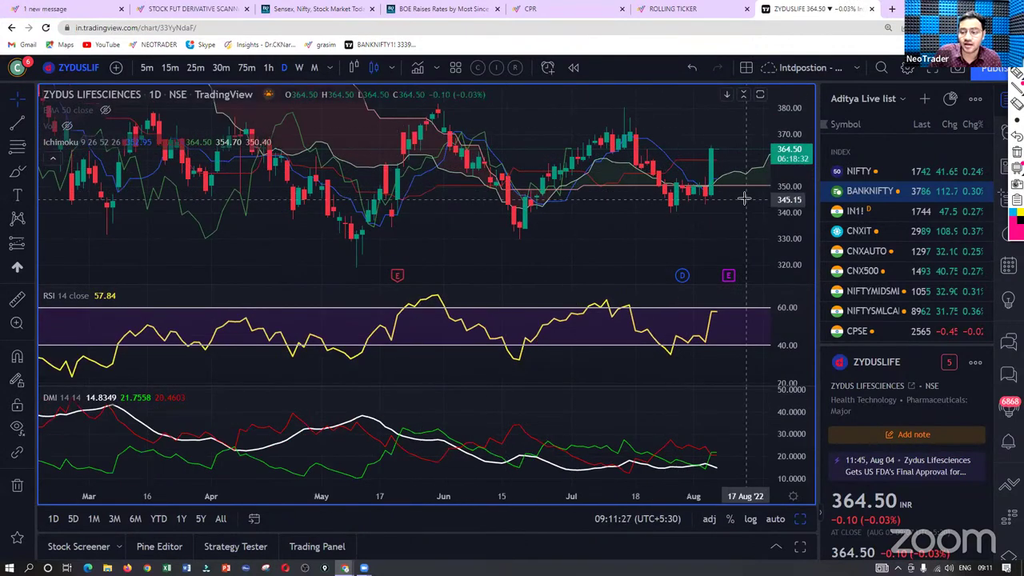
{"action": "scroll", "coordinate": [753, 204], "scroll_direction": "up", "scroll_amount": 3}
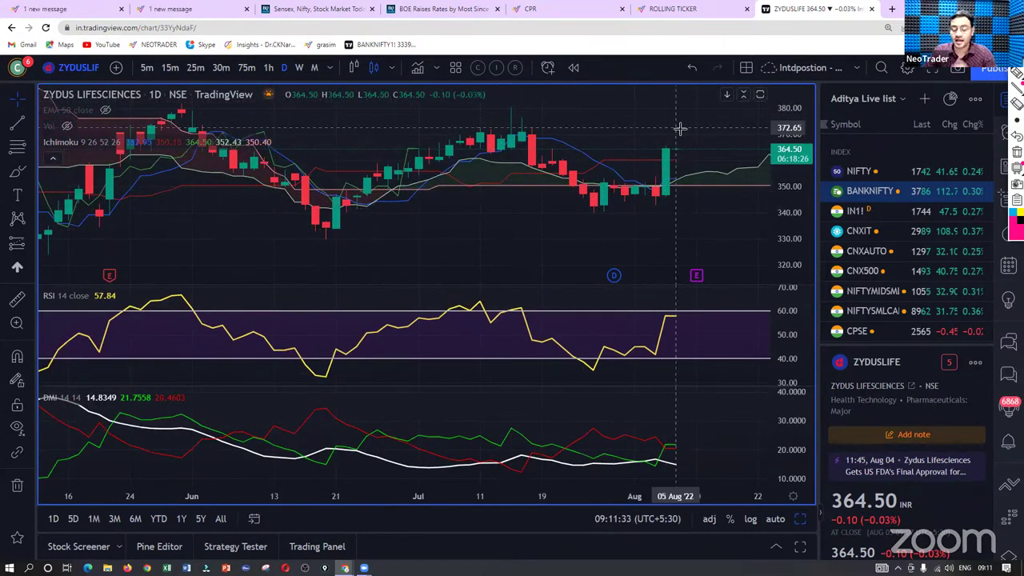
{"action": "scroll", "coordinate": [679, 189], "scroll_direction": "down", "scroll_amount": 4}
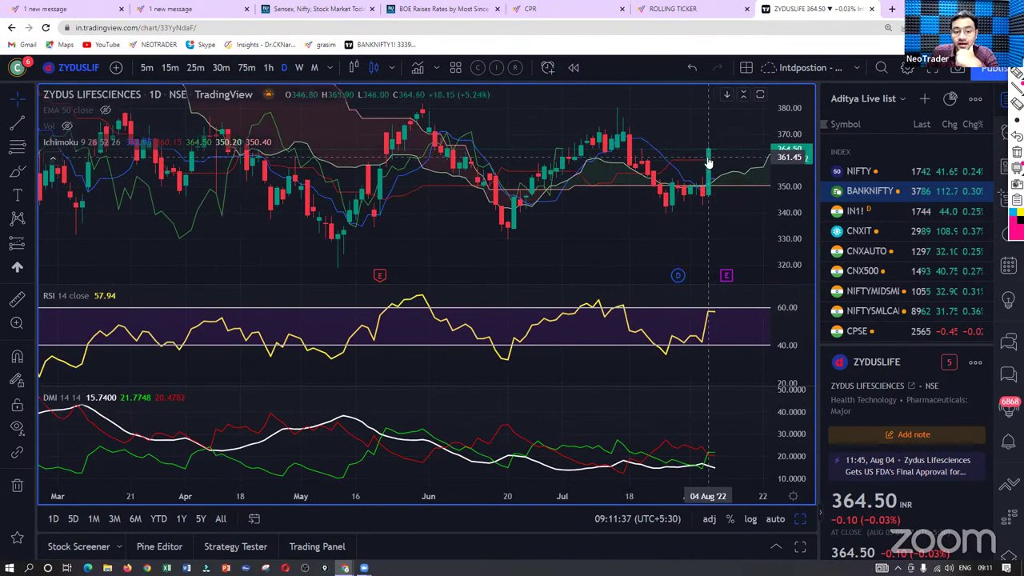
{"action": "scroll", "coordinate": [688, 166], "scroll_direction": "up", "scroll_amount": 3}
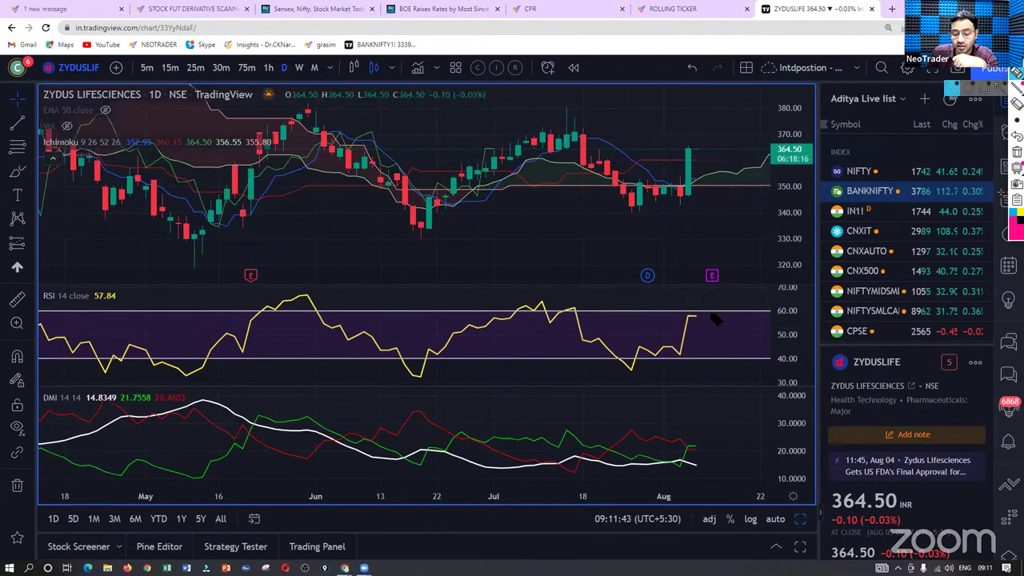
{"action": "mouse_move", "coordinate": [681, 314]}
{"action": "left_mouse_down"}
{"action": "mouse_move", "coordinate": [704, 308]}
{"action": "mouse_move", "coordinate": [676, 318]}
{"action": "left_mouse_up"}
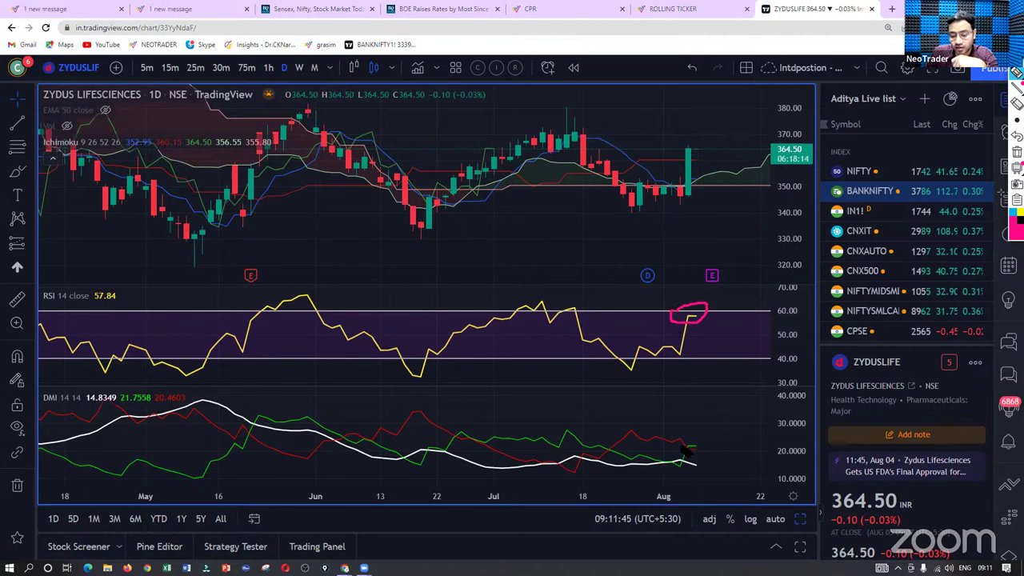
{"action": "mouse_move", "coordinate": [695, 439]}
{"action": "left_mouse_down"}
{"action": "mouse_move", "coordinate": [699, 457]}
{"action": "mouse_move", "coordinate": [678, 448]}
{"action": "mouse_move", "coordinate": [684, 441]}
{"action": "mouse_move", "coordinate": [698, 479]}
{"action": "left_mouse_up"}
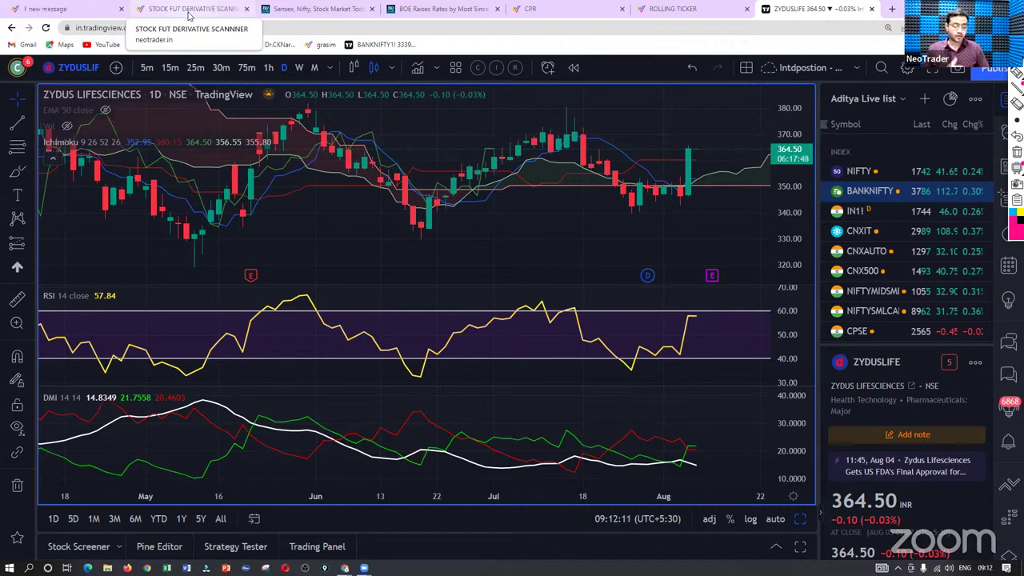
Step: In NeoTrader's Ichimoku scanner, replace Kumo Twist Bullish with Close Crosses Cloud and CS Bullish, then box JSWSTEEL and ASTRAL and clear the box
{"action": "left_click", "coordinate": [48, 12]}
{"action": "left_click", "coordinate": [170, 9]}
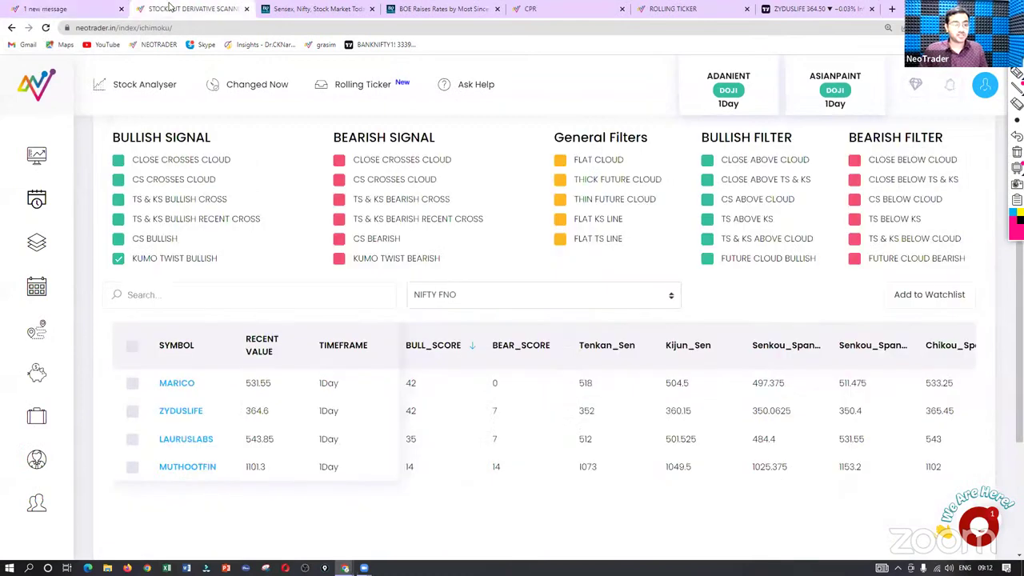
{"action": "left_click", "coordinate": [118, 261]}
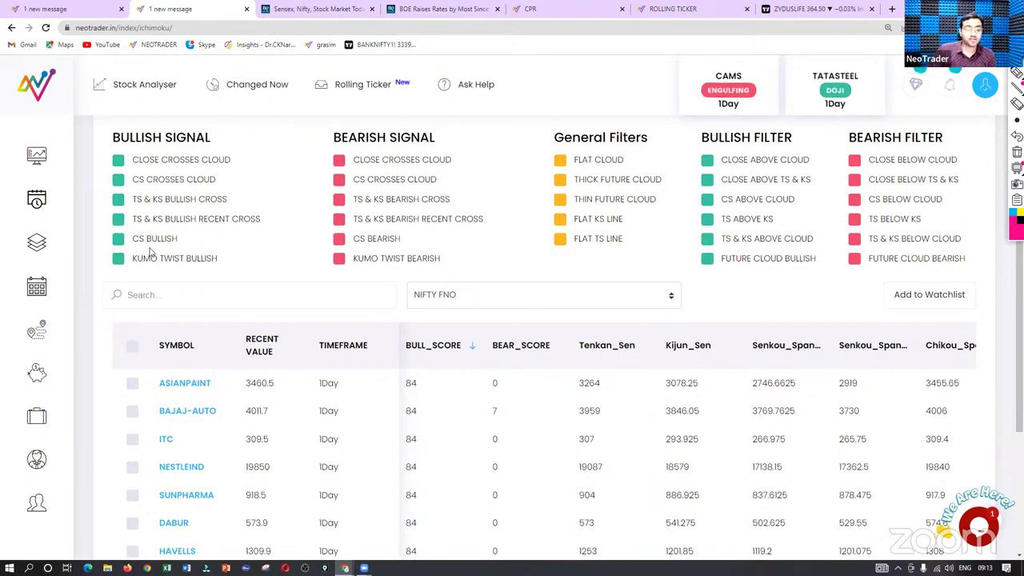
{"action": "scroll", "coordinate": [126, 306], "scroll_direction": "up", "scroll_amount": 2}
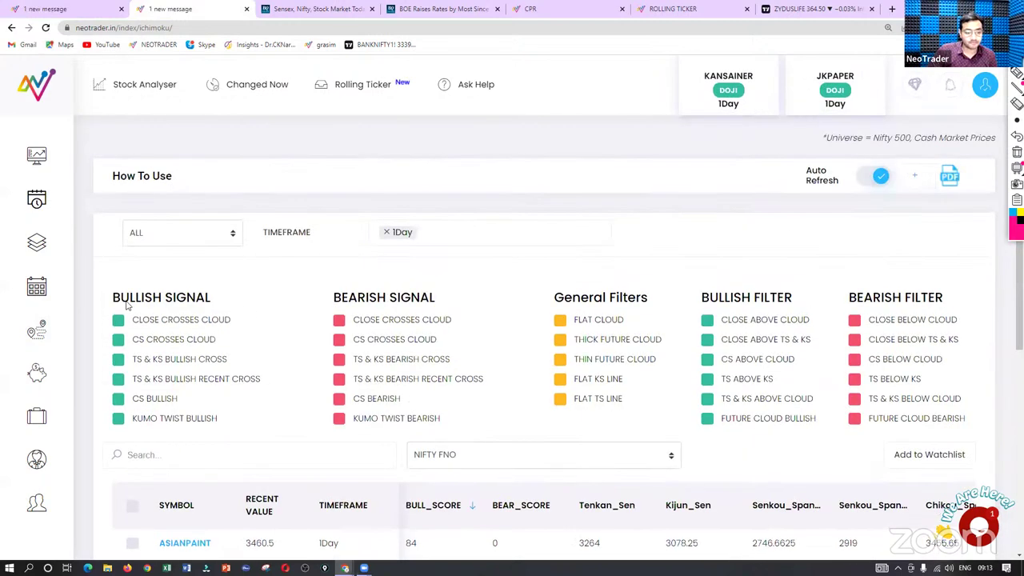
{"action": "left_click", "coordinate": [119, 320]}
{"action": "scroll", "coordinate": [122, 320], "scroll_direction": "down", "scroll_amount": 1}
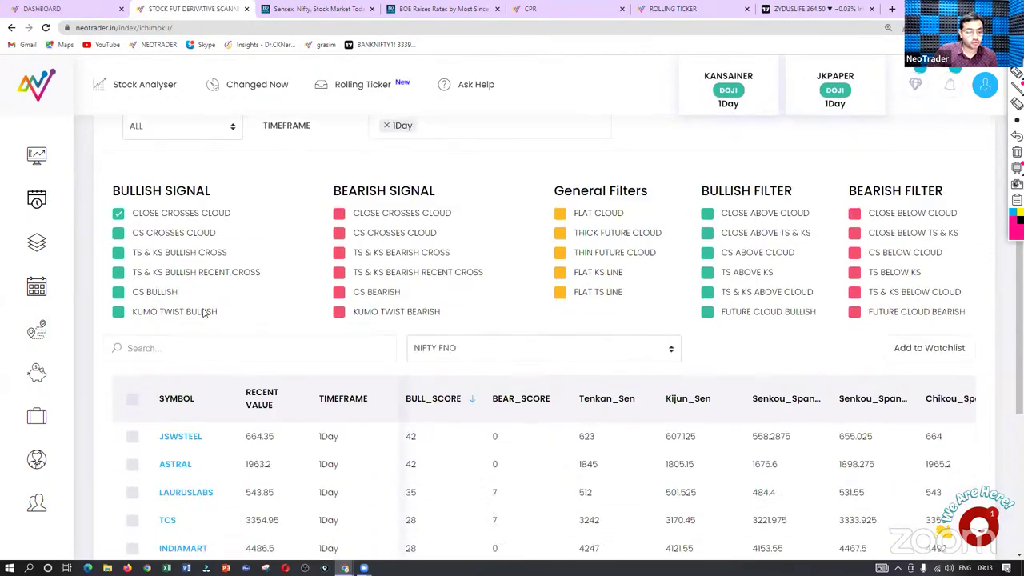
{"action": "left_click", "coordinate": [119, 293]}
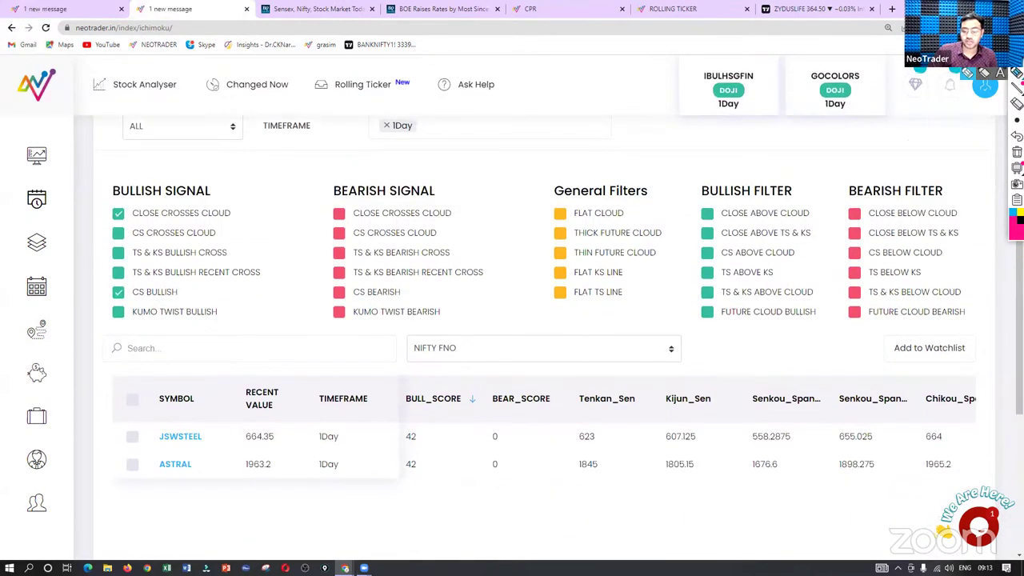
{"action": "mouse_move", "coordinate": [137, 424]}
{"action": "left_mouse_down"}
{"action": "mouse_move", "coordinate": [213, 425]}
{"action": "mouse_move", "coordinate": [212, 483]}
{"action": "mouse_move", "coordinate": [141, 499]}
{"action": "mouse_move", "coordinate": [128, 424]}
{"action": "mouse_move", "coordinate": [138, 419]}
{"action": "left_mouse_up"}
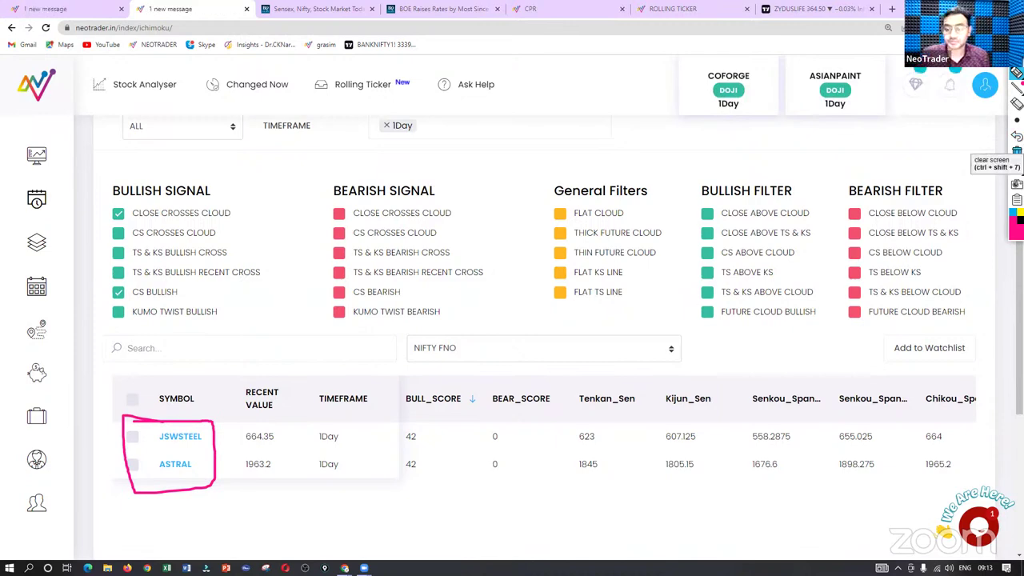
{"action": "left_click", "coordinate": [1017, 151]}
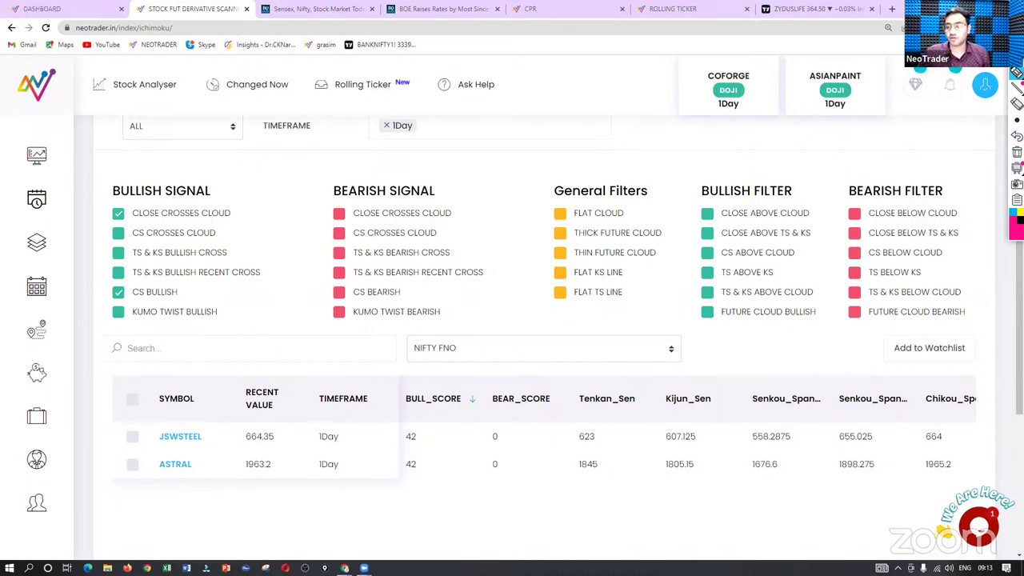
Step: Switch to TradingView, search for JSW and load the NSE stock chart of JSWSTEEL
{"action": "left_click", "coordinate": [804, 14]}
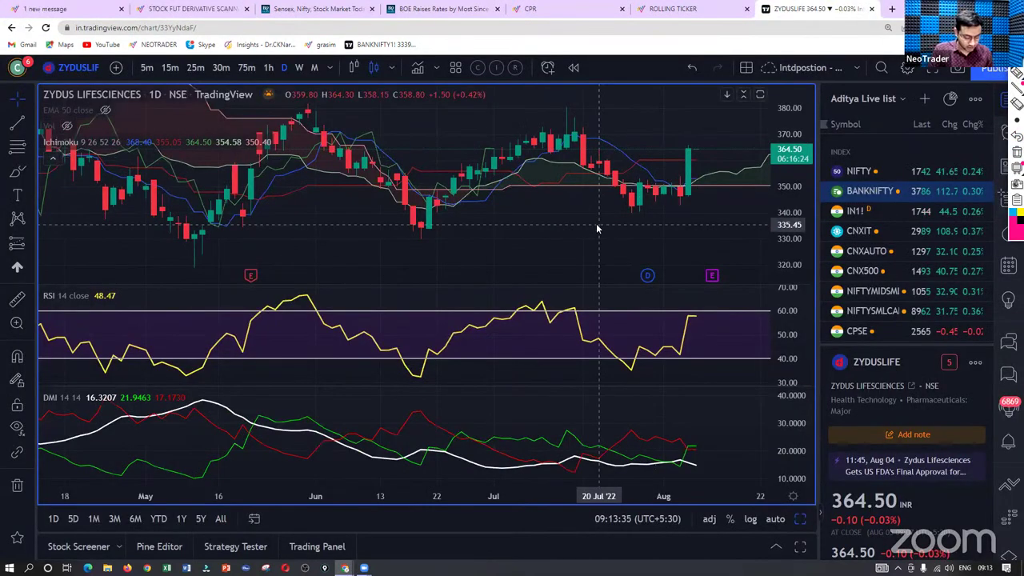
{"action": "type", "text": "JSW"}
{"action": "left_click", "coordinate": [596, 229]}
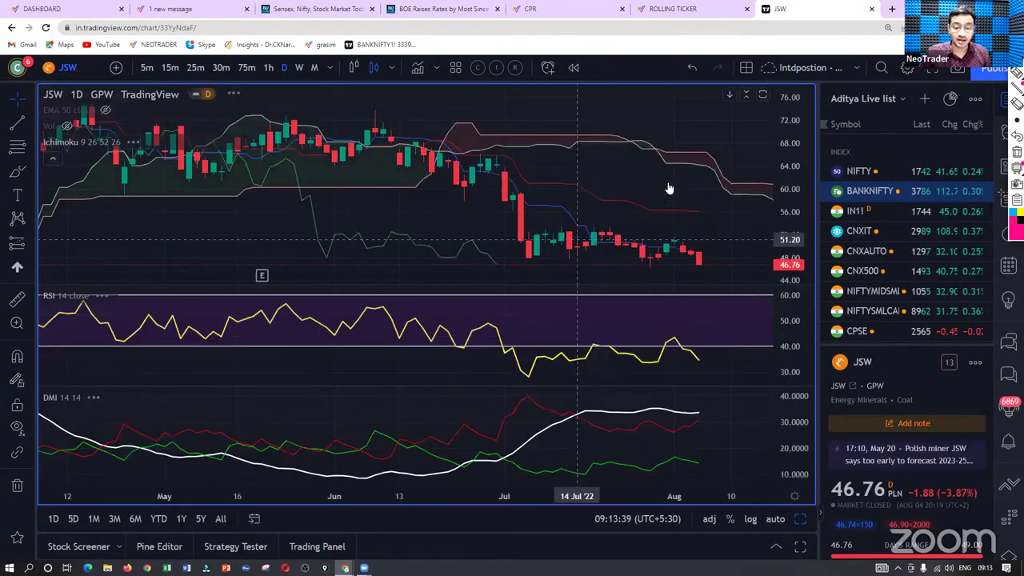
{"action": "type", "text": "JSW"}
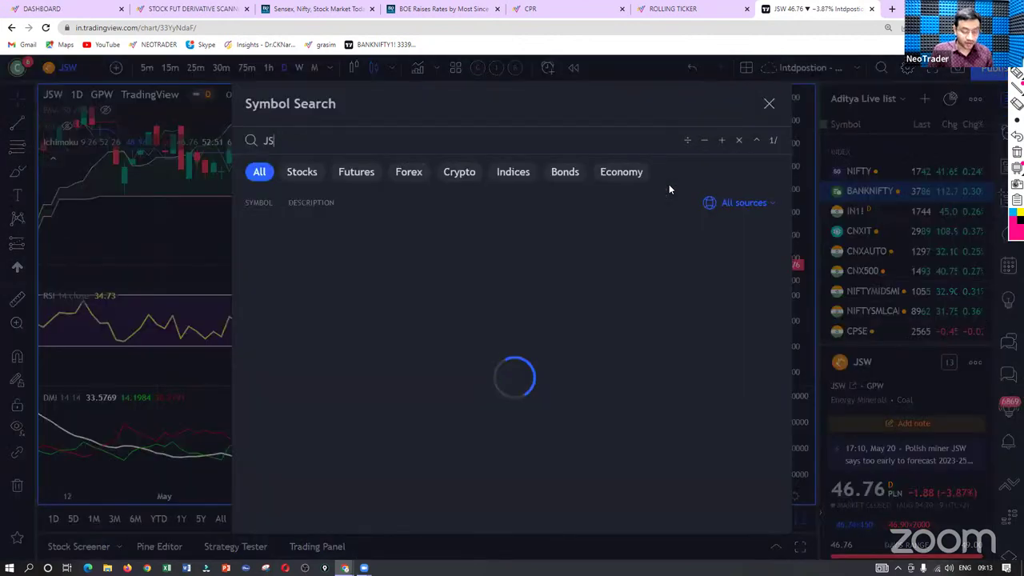
{"action": "key", "text": "Down"}
{"action": "key", "text": "Down"}
{"action": "key", "text": "Return"}
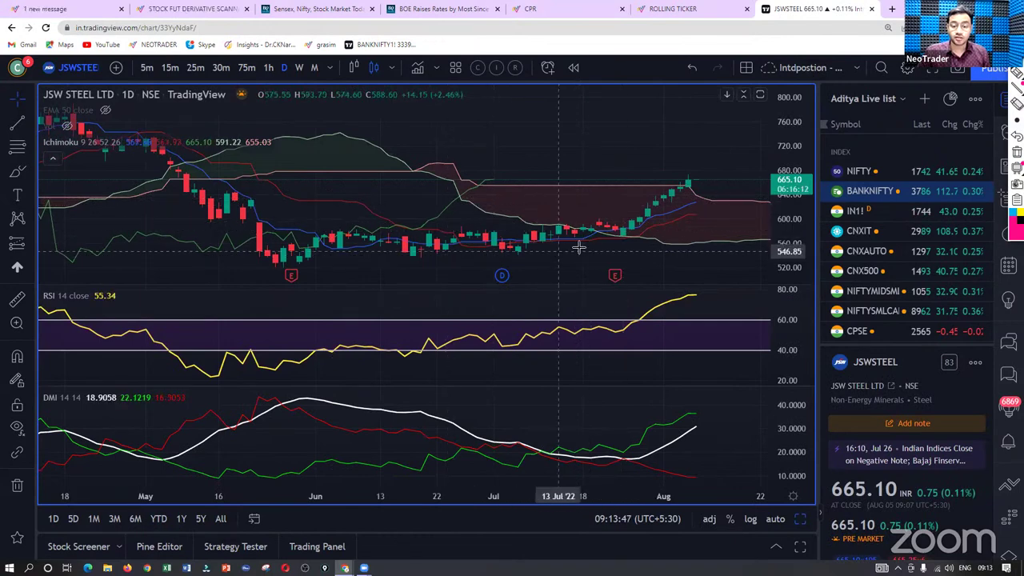
Step: Enlarge JSWSTEEL's recent candles, box the rally from late July to early August, and clear the box
{"action": "scroll", "coordinate": [632, 232], "scroll_direction": "up", "scroll_amount": 3}
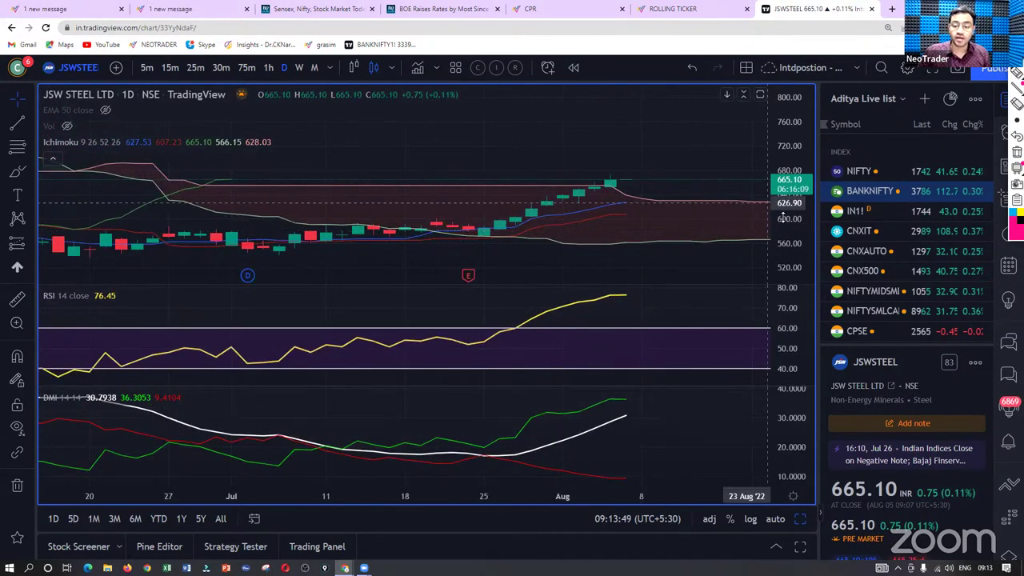
{"action": "scroll", "coordinate": [640, 200], "scroll_direction": "left", "scroll_amount": 2}
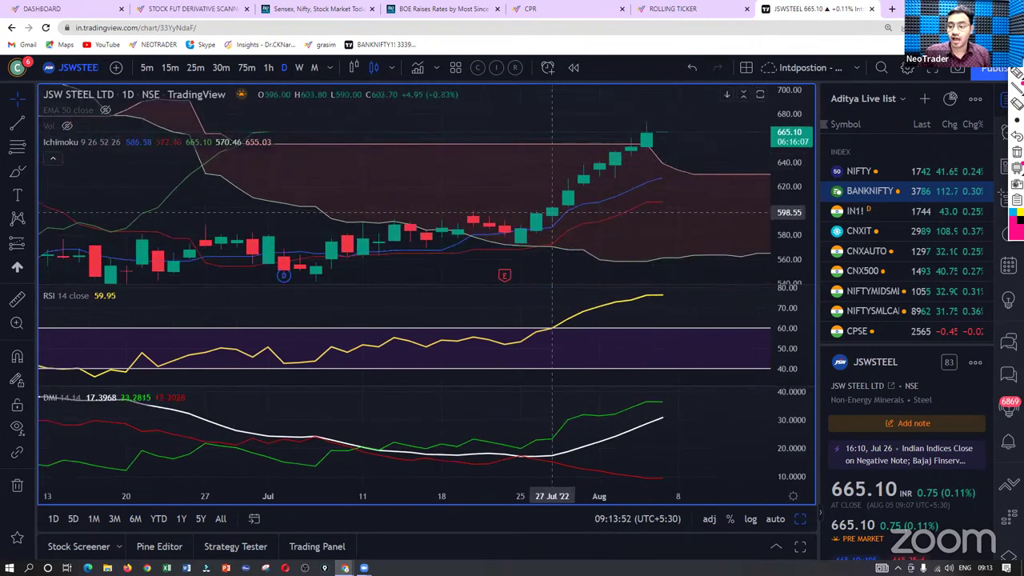
{"action": "mouse_move", "coordinate": [541, 115]}
{"action": "left_mouse_down"}
{"action": "mouse_move", "coordinate": [681, 116]}
{"action": "mouse_move", "coordinate": [657, 241]}
{"action": "mouse_move", "coordinate": [512, 227]}
{"action": "mouse_move", "coordinate": [545, 117]}
{"action": "mouse_move", "coordinate": [568, 107]}
{"action": "left_mouse_up"}
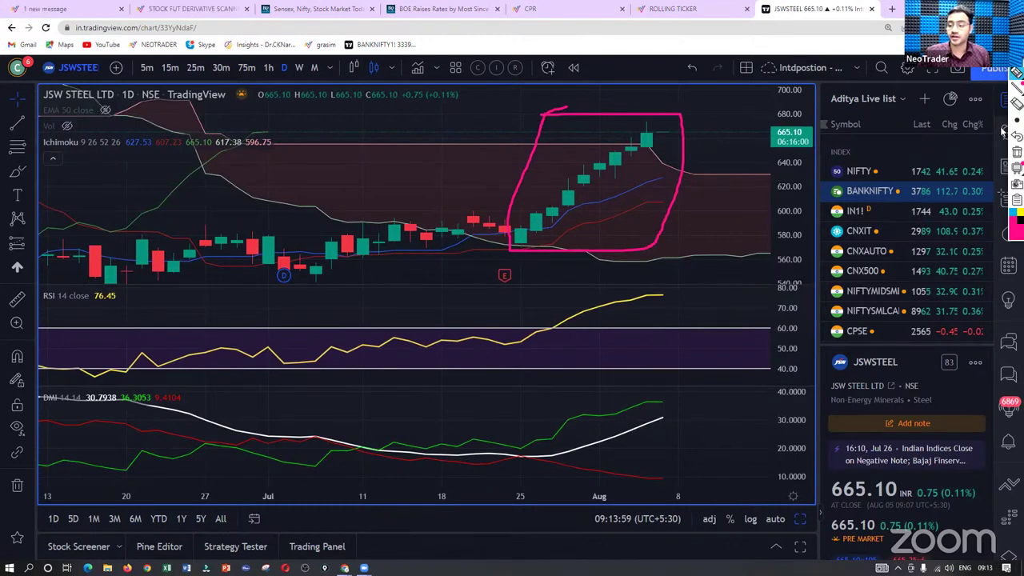
{"action": "left_click", "coordinate": [1017, 152]}
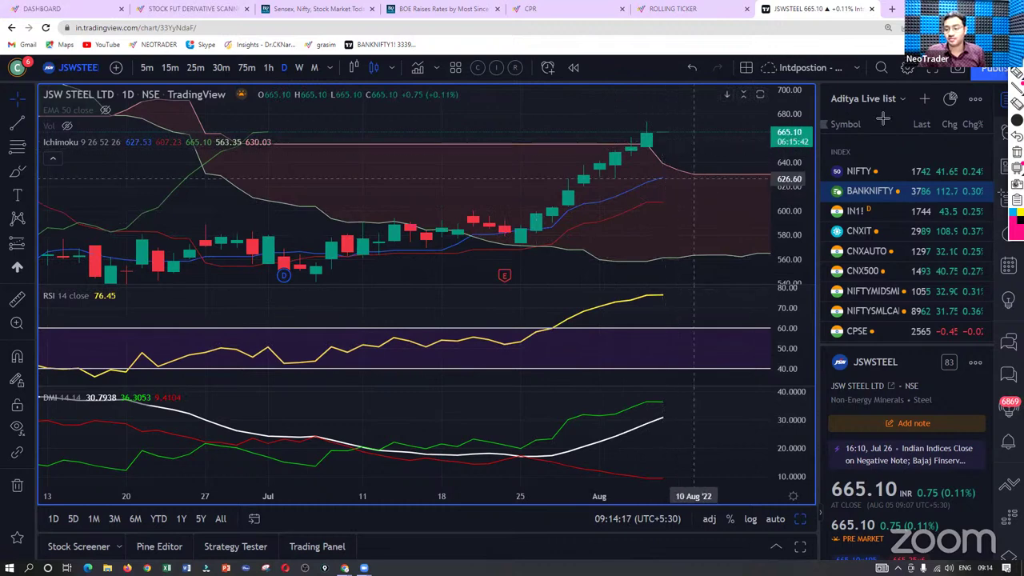
Step: Draw a thick stroke and a thinner one beside JSWSTEEL's latest candle at the falling cloud edge, and clear the marks
{"action": "left_click_drag", "start_coordinate": [663, 142], "coordinate": [669, 164]}
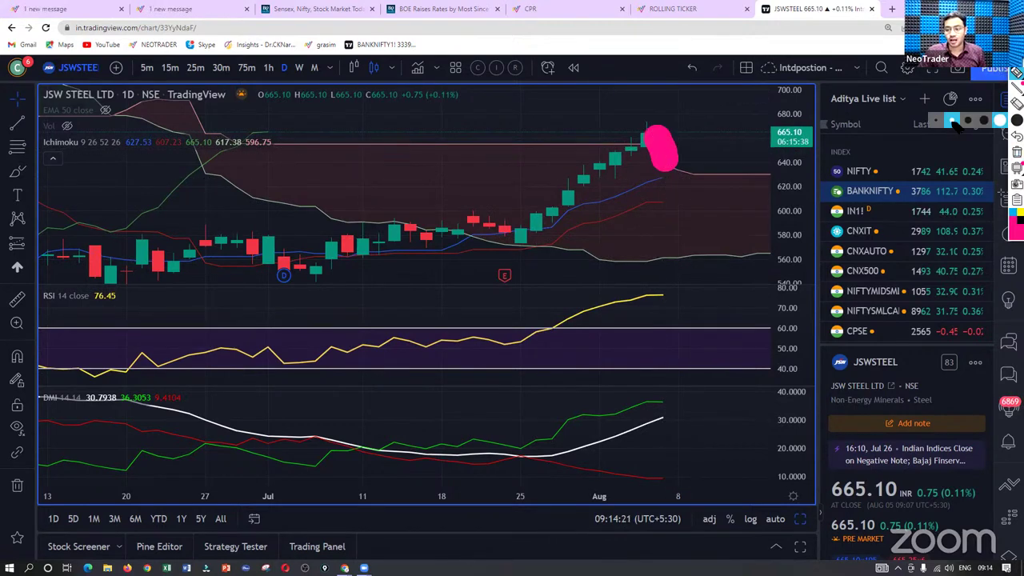
{"action": "left_click_drag", "start_coordinate": [661, 139], "coordinate": [666, 164]}
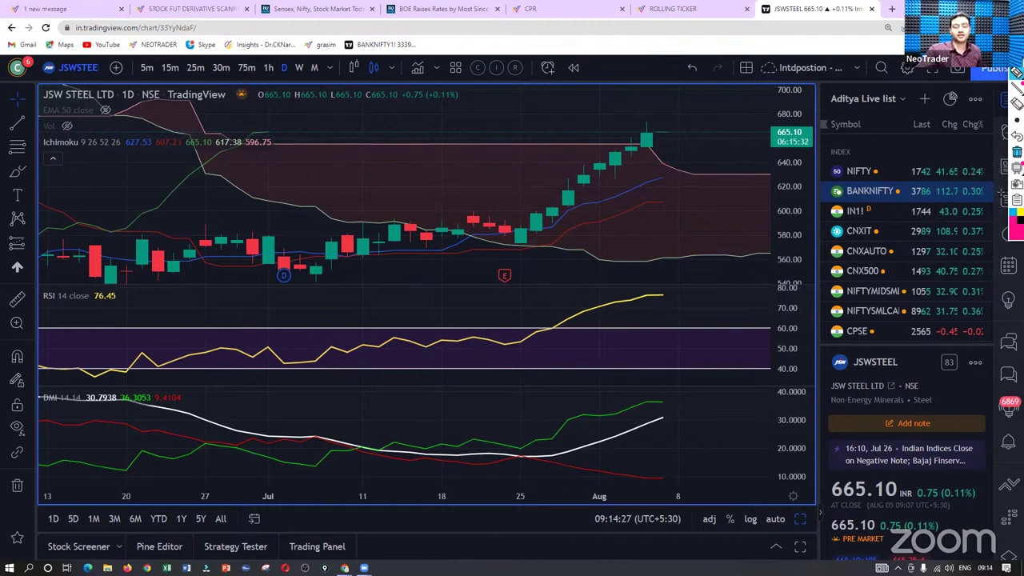
{"action": "left_click", "coordinate": [1014, 120]}
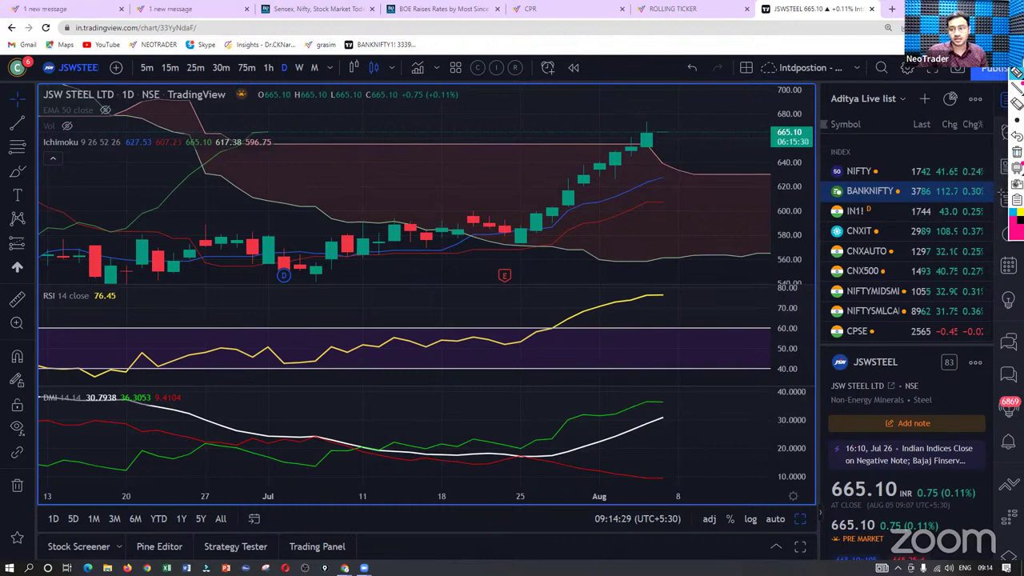
Step: Search for ASTRAL, load the NSE stock chart, and reveal more price space above its recent candles
{"action": "type", "text": "A"}
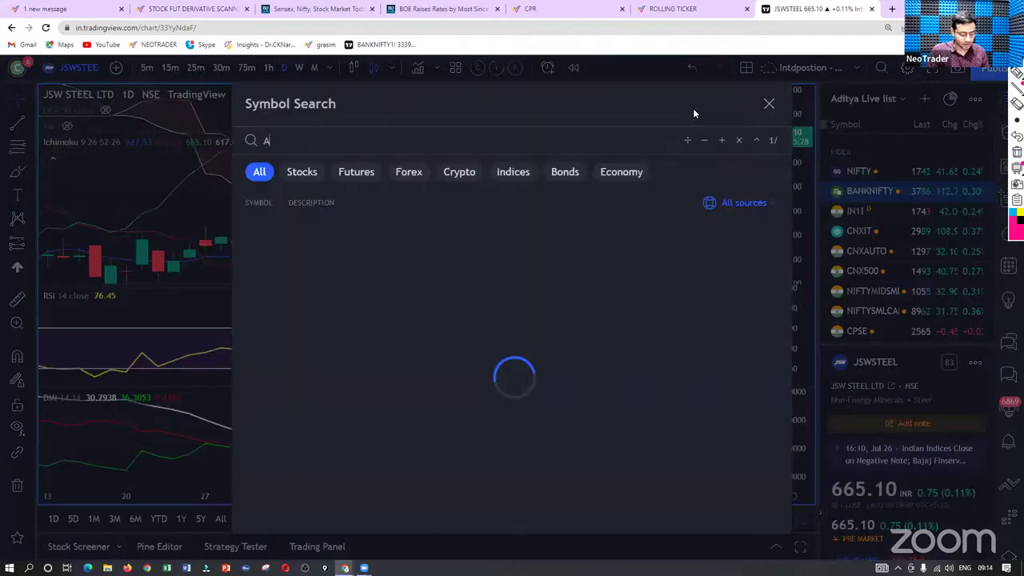
{"action": "type", "text": "STRAL"}
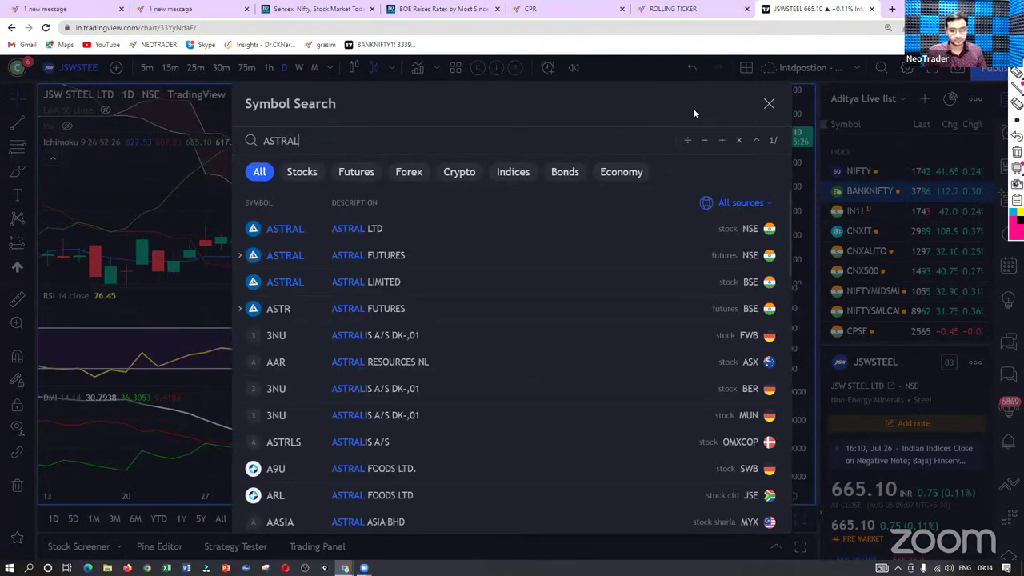
{"action": "key", "text": "Down"}
{"action": "key", "text": "Return"}
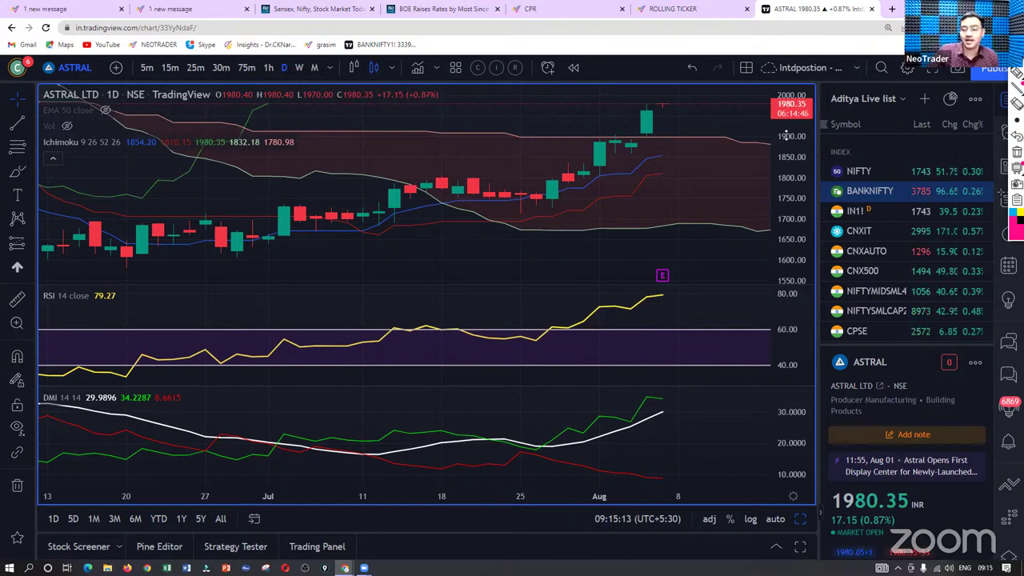
{"action": "left_click_drag", "start_coordinate": [695, 249], "coordinate": [701, 285]}
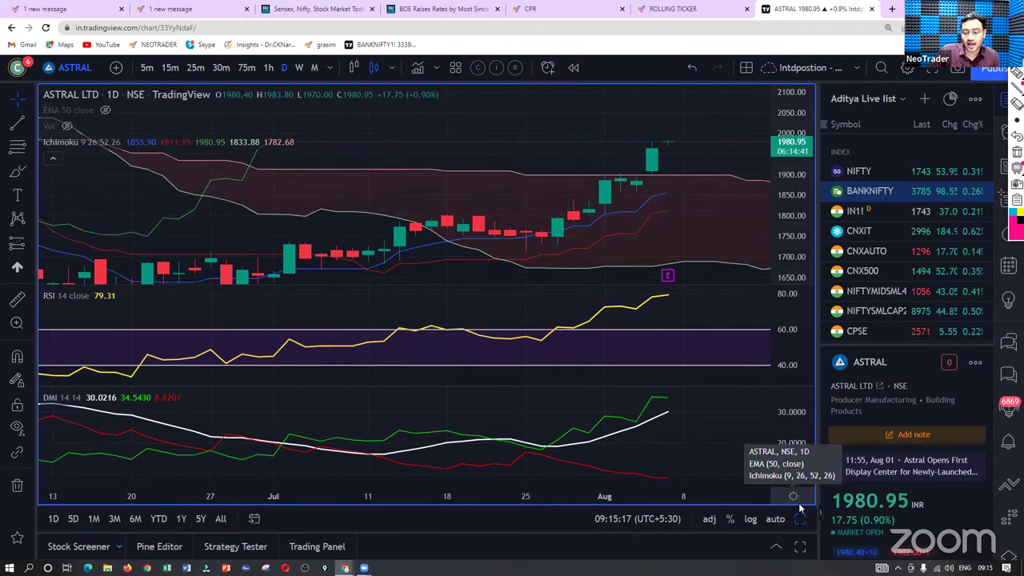
Step: Load NIFTY from the watchlist, leave the enlarged daily chart, and maximize the 5-minute chart with its latest candle and pivot levels in view
{"action": "left_click", "coordinate": [882, 175]}
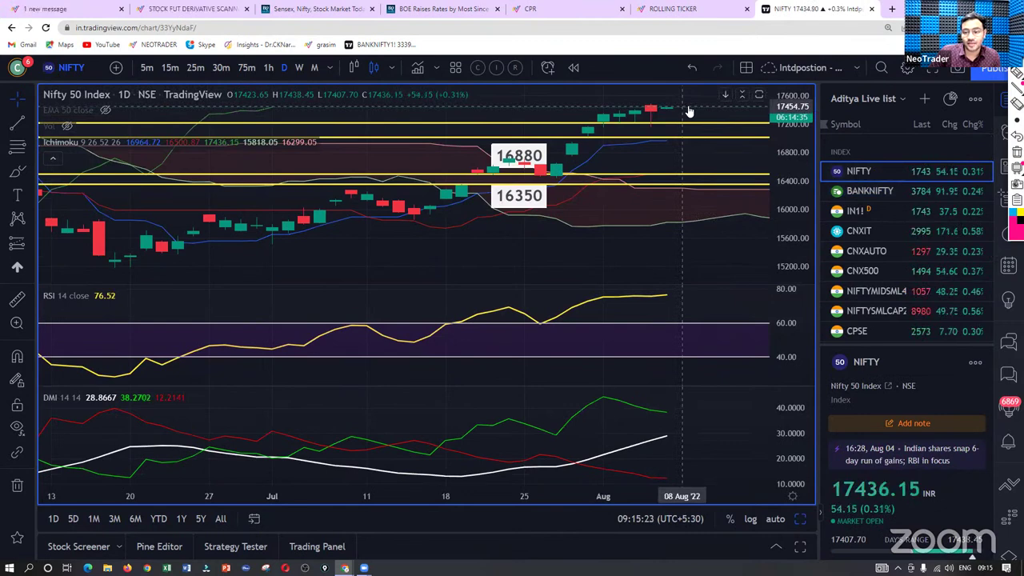
{"action": "left_click", "coordinate": [800, 518]}
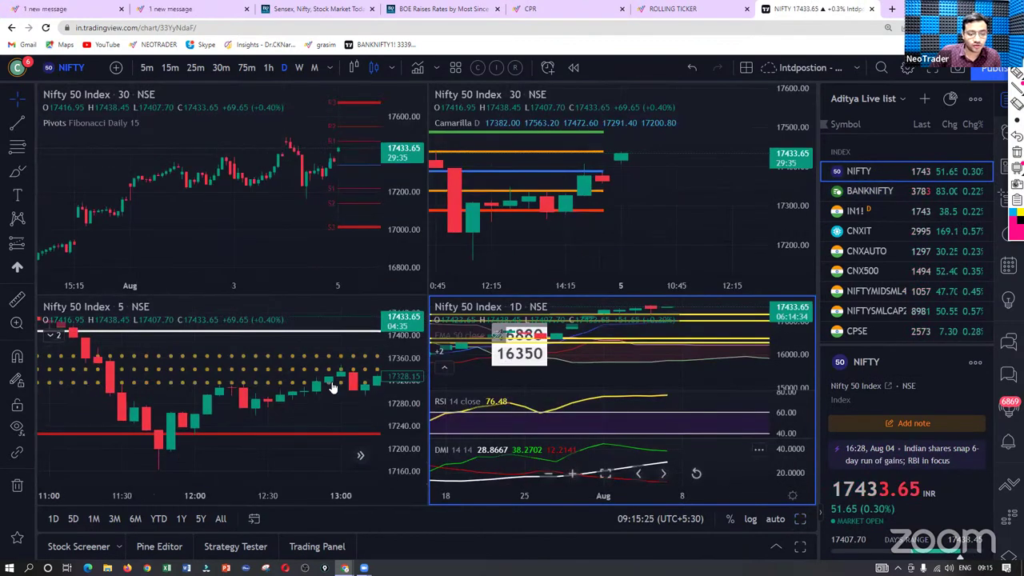
{"action": "left_click", "coordinate": [800, 519]}
{"action": "left_click_drag", "start_coordinate": [316, 380], "coordinate": [50, 352]}
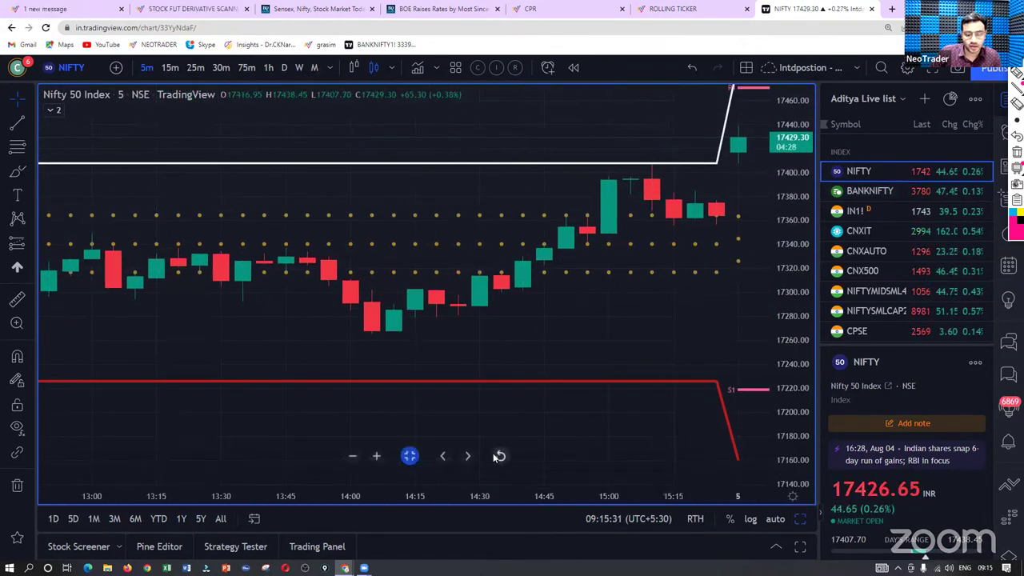
{"action": "scroll", "coordinate": [516, 453], "scroll_direction": "down", "scroll_amount": 5}
{"action": "scroll", "coordinate": [702, 376], "scroll_direction": "up", "scroll_amount": 5}
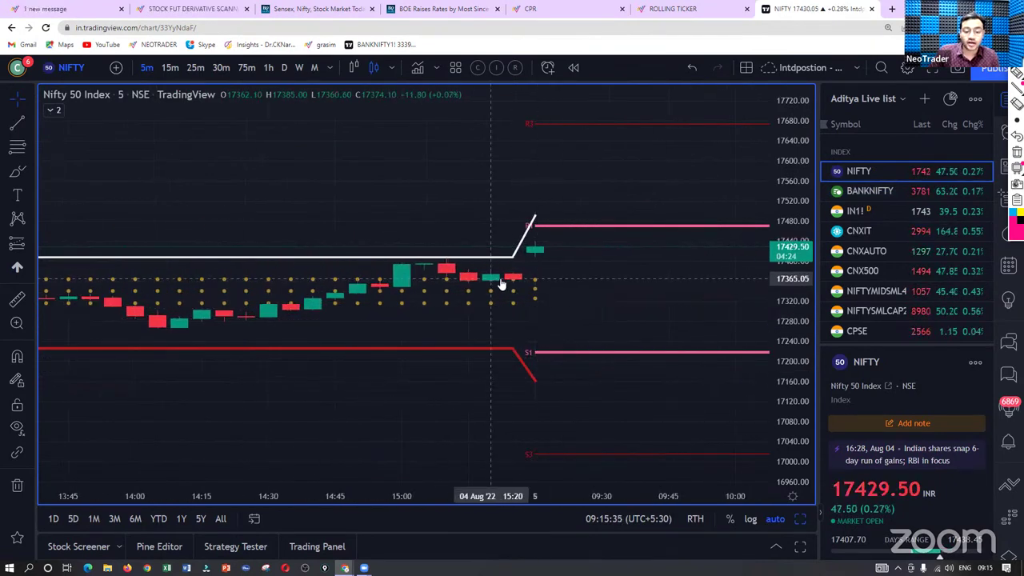
Step: Enlarge NIFTY's 5-minute candles, draw a freehand arrow pointing at the 5 August opening candle, and clear the arrow
{"action": "scroll", "coordinate": [550, 240], "scroll_direction": "up", "scroll_amount": 3}
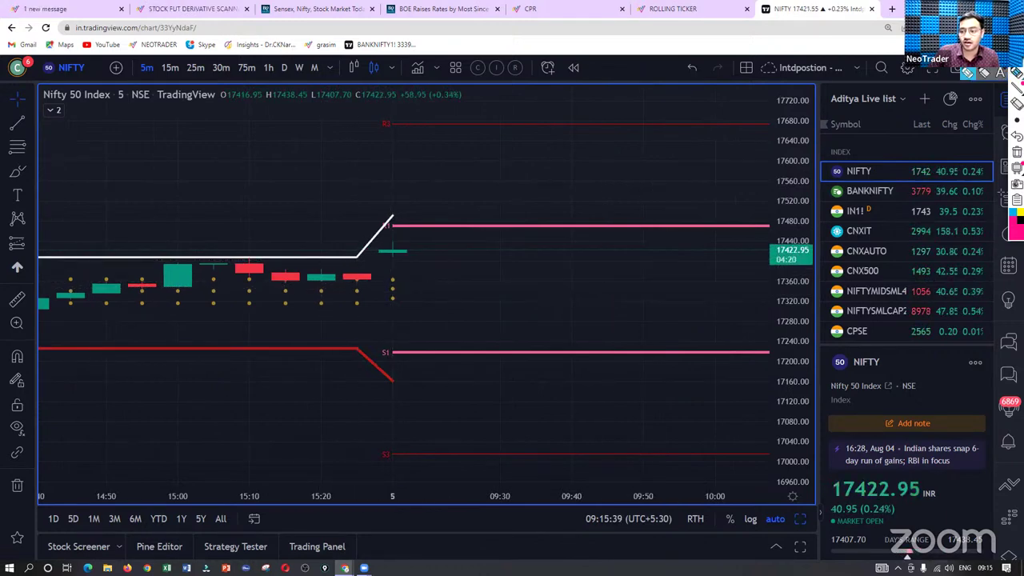
{"action": "mouse_move", "coordinate": [293, 176]}
{"action": "left_mouse_down"}
{"action": "mouse_move", "coordinate": [387, 254]}
{"action": "mouse_move", "coordinate": [376, 246]}
{"action": "left_mouse_up"}
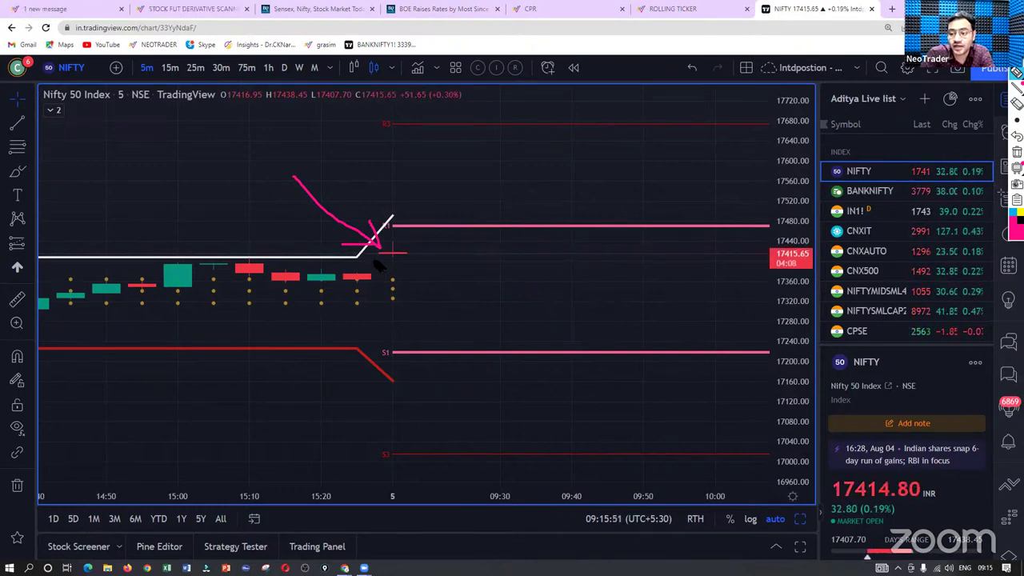
{"action": "left_click", "coordinate": [1017, 152]}
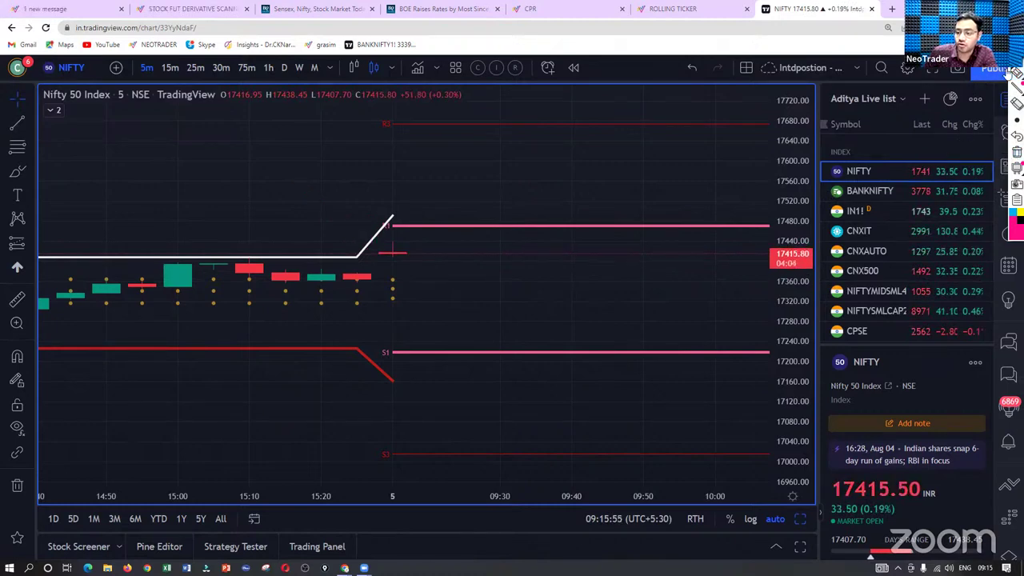
Step: Load BANKNIFTY's 5-minute chart, circle its 5 August opening candle, and clear the circle
{"action": "left_click", "coordinate": [869, 192]}
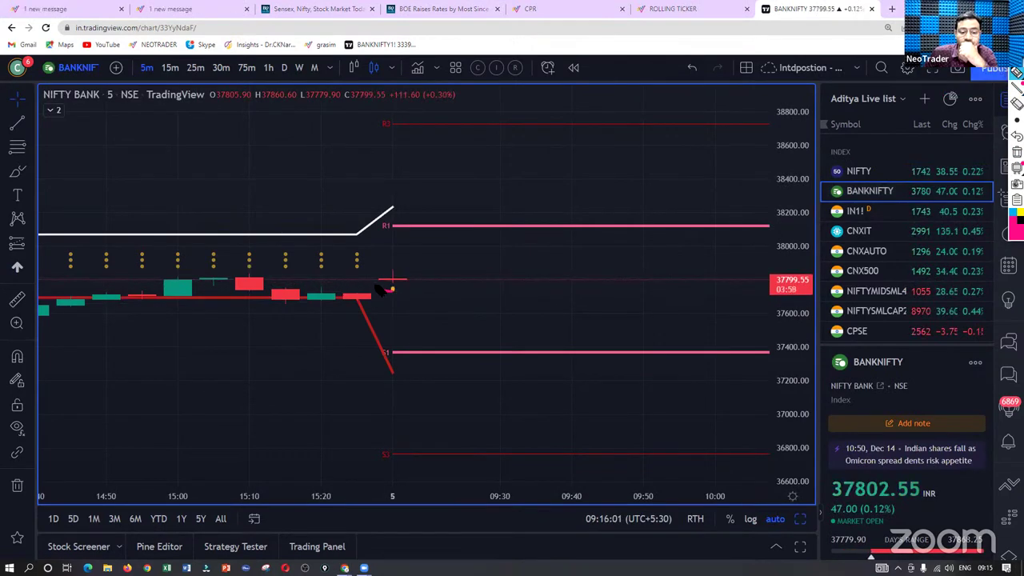
{"action": "mouse_move", "coordinate": [375, 281]}
{"action": "left_mouse_down"}
{"action": "mouse_move", "coordinate": [417, 285]}
{"action": "mouse_move", "coordinate": [392, 290]}
{"action": "left_mouse_up"}
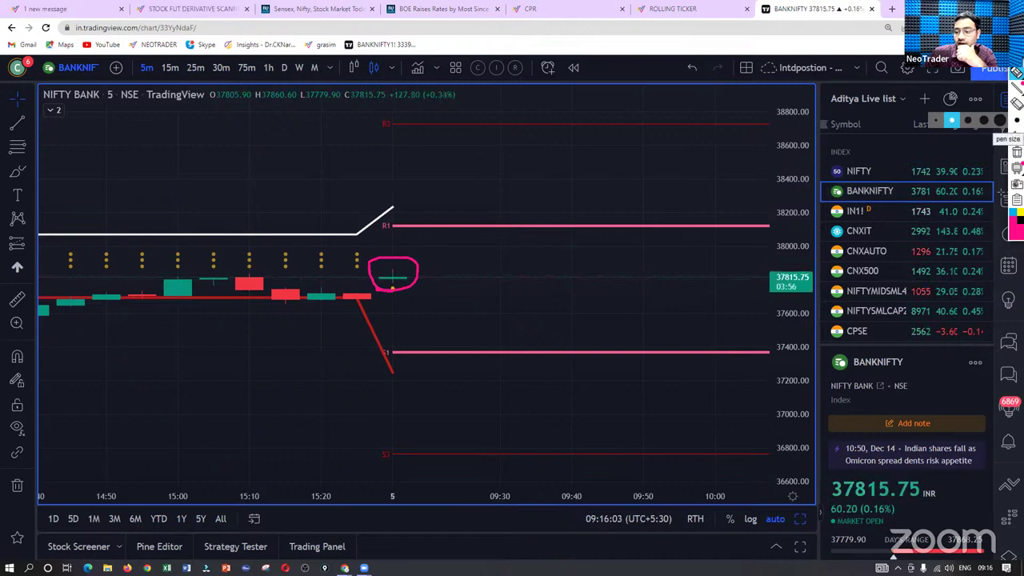
{"action": "left_click", "coordinate": [1017, 166]}
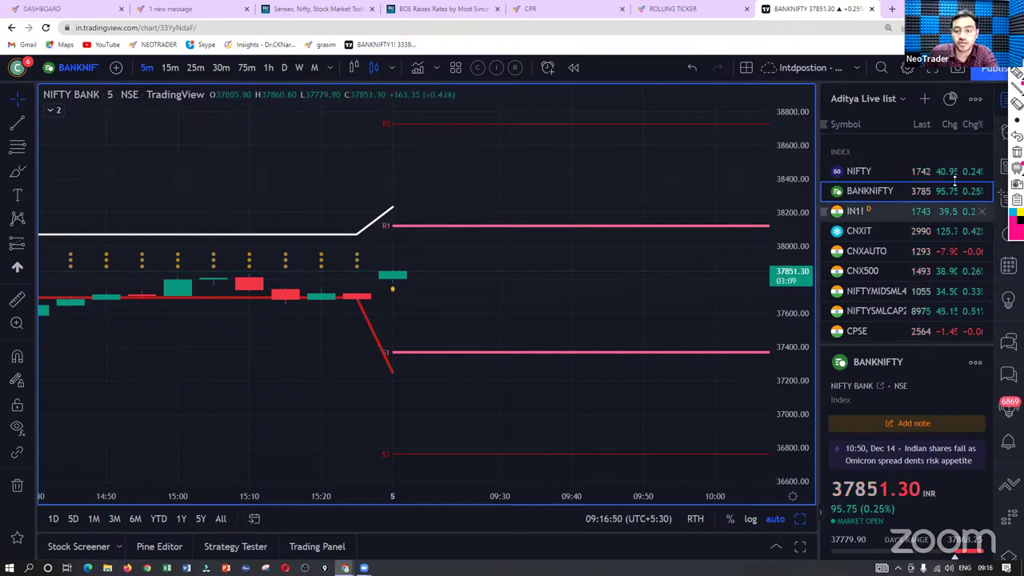
Step: Switch to NeoTrader's CPR page and filter the daily CPR heatmap by INDICES
{"action": "left_click", "coordinate": [672, 8]}
{"action": "left_click", "coordinate": [593, 14]}
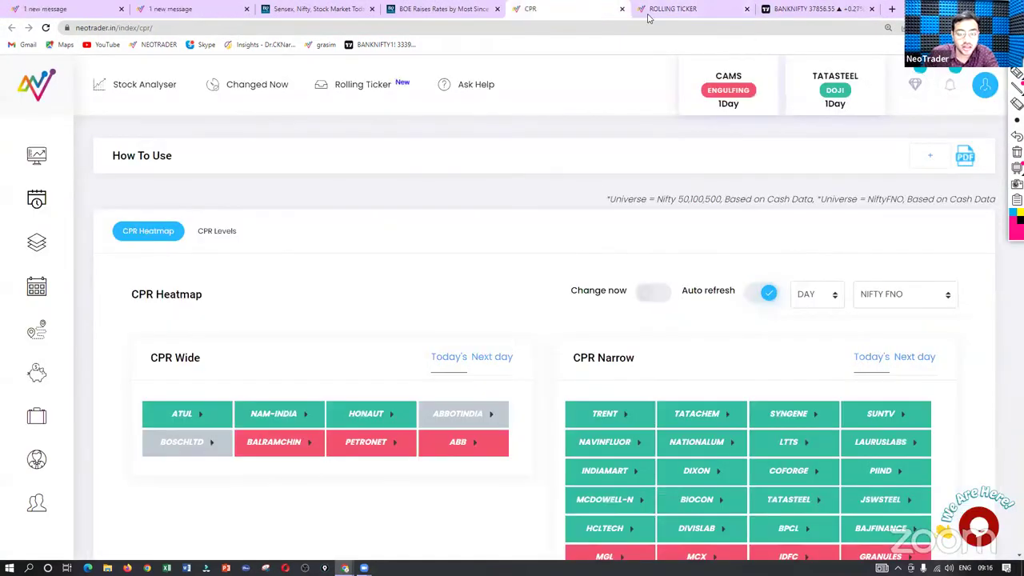
{"action": "scroll", "coordinate": [691, 291], "scroll_direction": "down", "scroll_amount": 2}
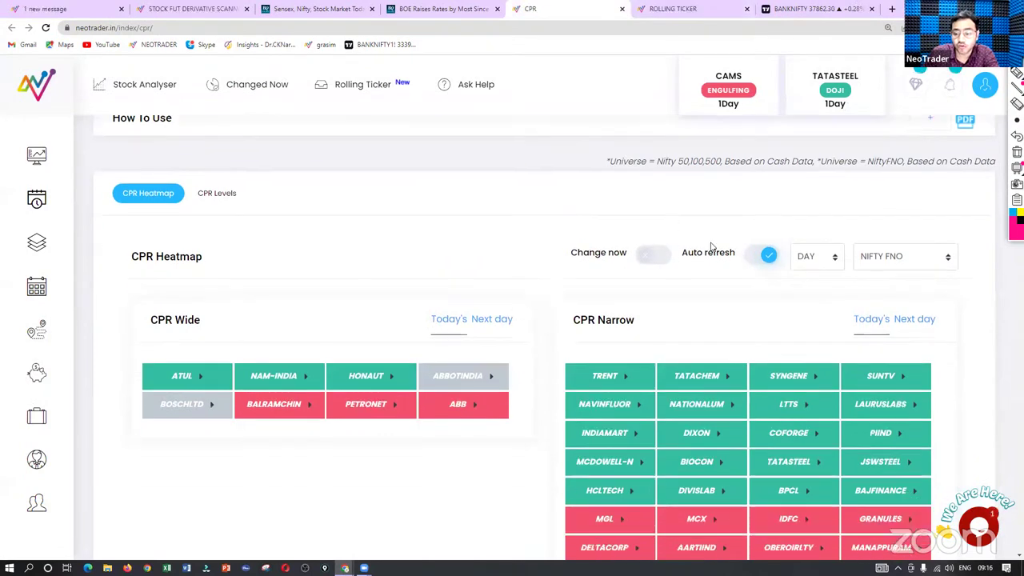
{"action": "left_click", "coordinate": [880, 187]}
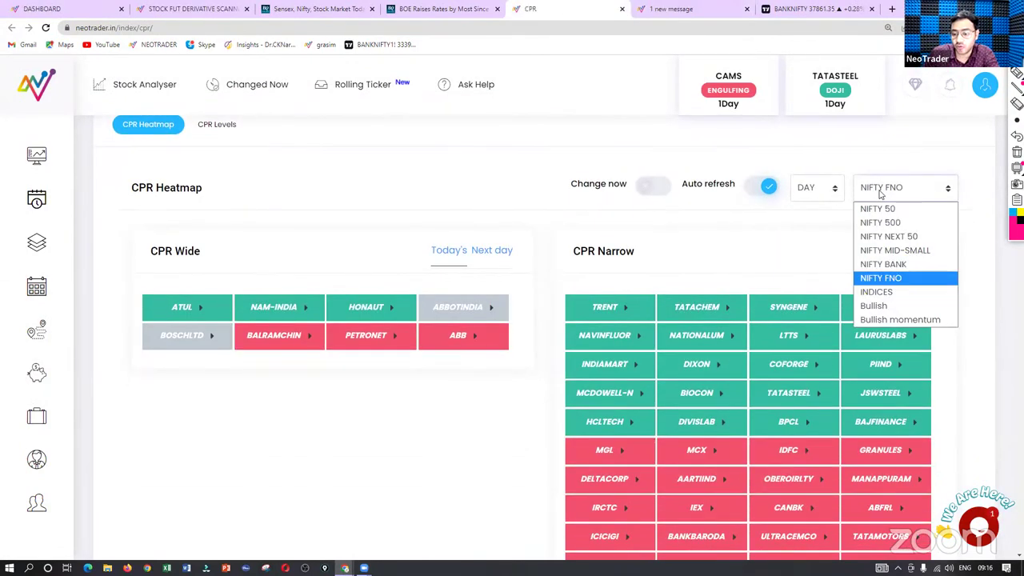
{"action": "left_click", "coordinate": [882, 291]}
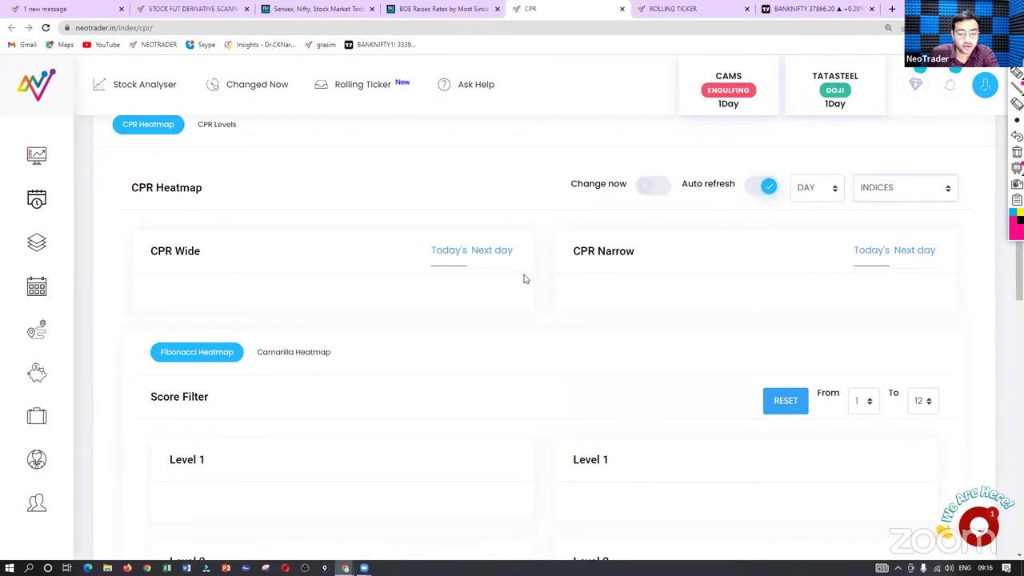
Step: Filter the CPR heatmap by Bullish and review its wide, narrow and Fibonacci level lists
{"action": "left_click", "coordinate": [894, 192]}
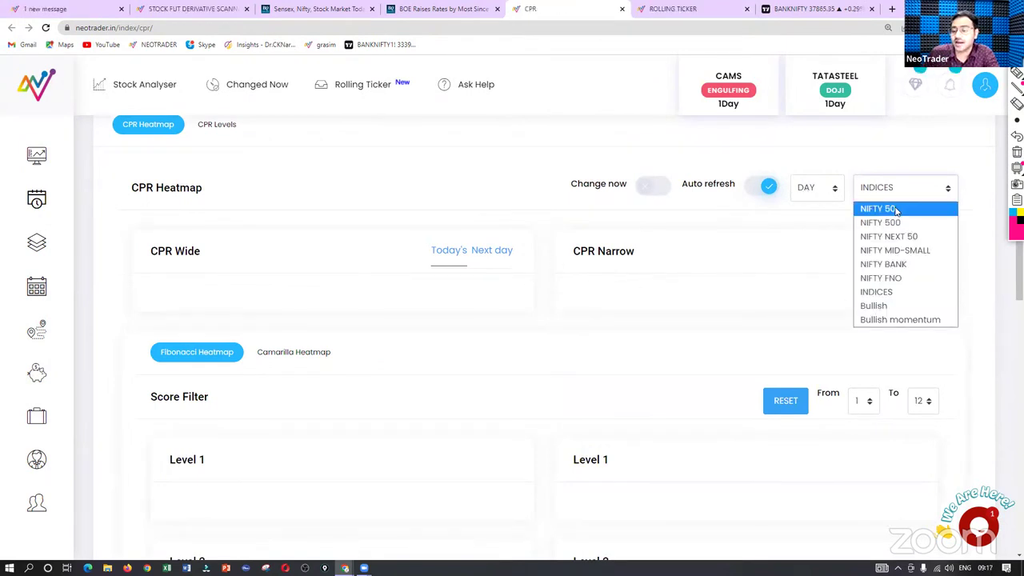
{"action": "left_click", "coordinate": [882, 306]}
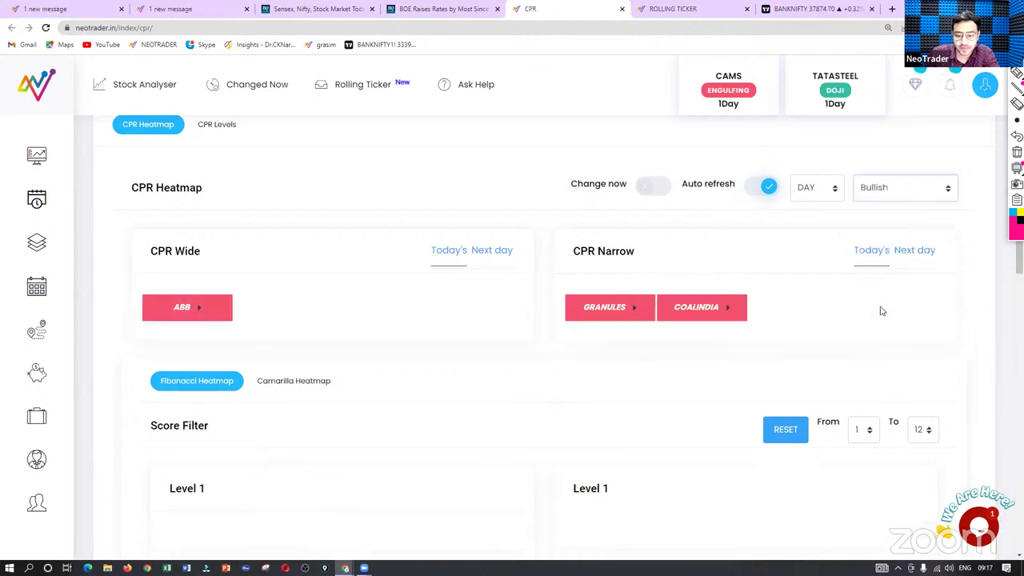
{"action": "scroll", "coordinate": [472, 280], "scroll_direction": "down", "scroll_amount": 4}
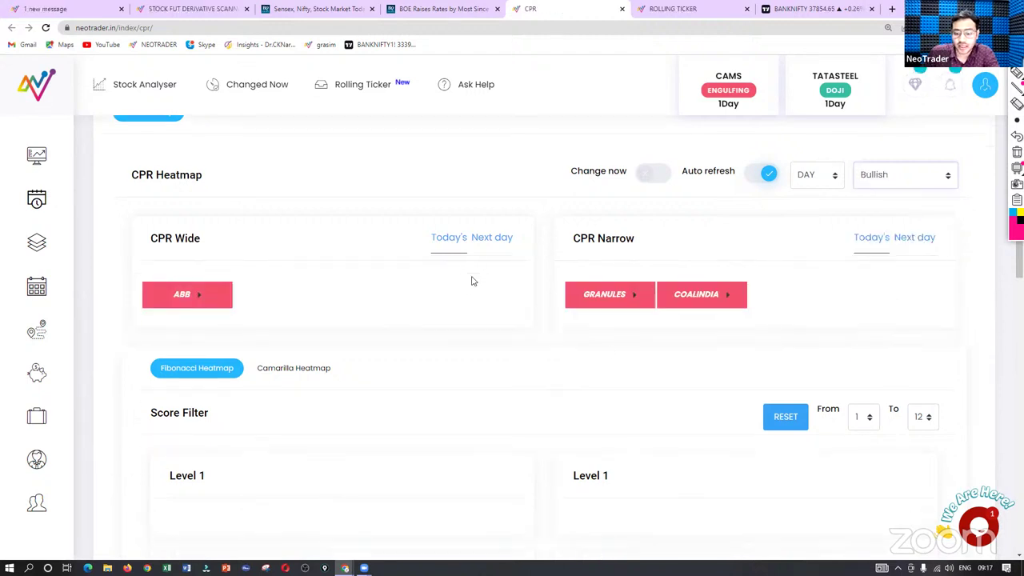
{"action": "scroll", "coordinate": [564, 296], "scroll_direction": "up", "scroll_amount": 2}
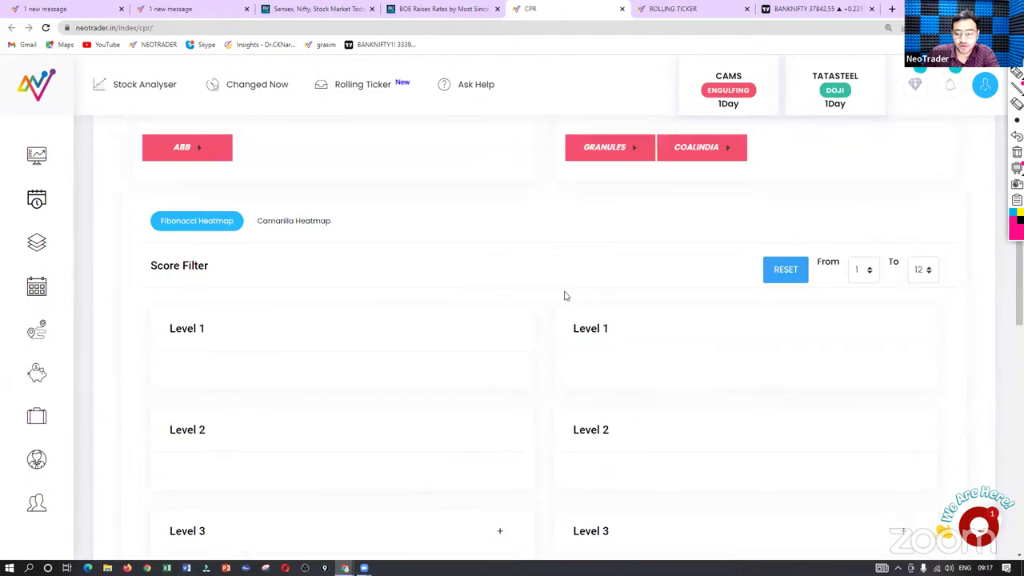
{"action": "scroll", "coordinate": [544, 290], "scroll_direction": "up", "scroll_amount": 2}
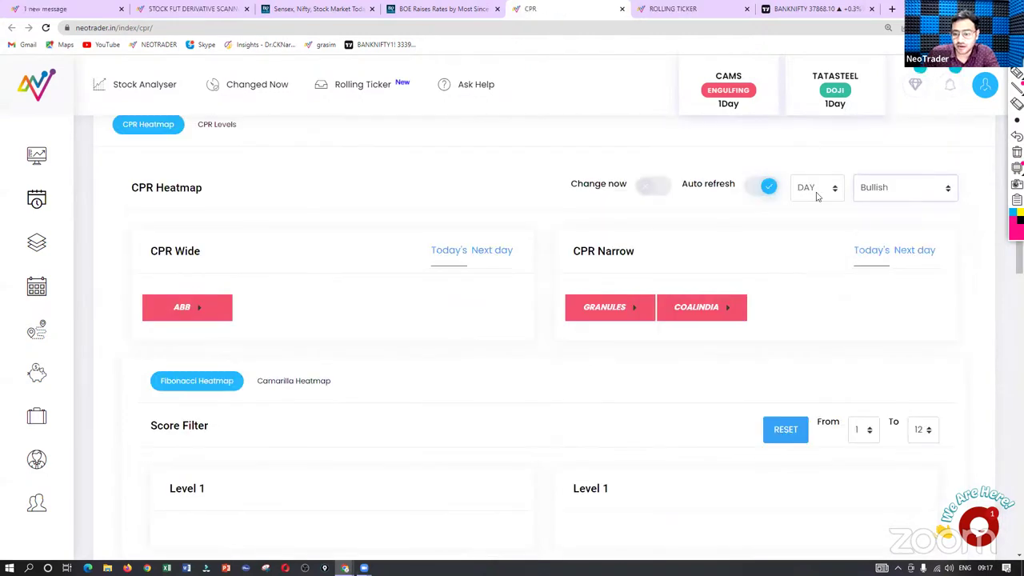
Step: Filter the CPR heatmap by Bullish momentum and examine the Level 3 Fibonacci stocks
{"action": "left_click", "coordinate": [811, 189]}
{"action": "left_click", "coordinate": [889, 190]}
{"action": "left_click", "coordinate": [887, 318]}
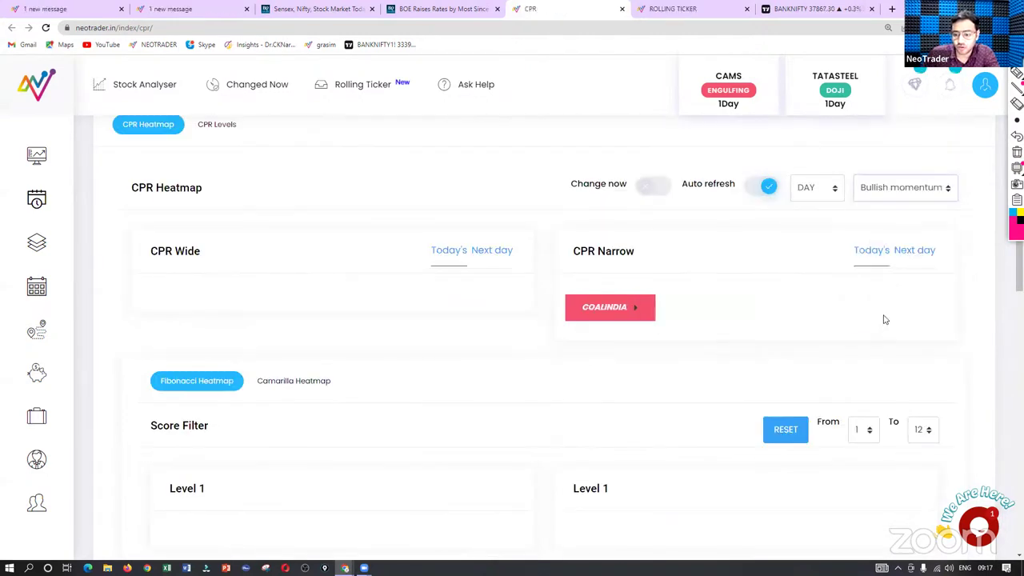
{"action": "scroll", "coordinate": [570, 329], "scroll_direction": "down", "scroll_amount": 4}
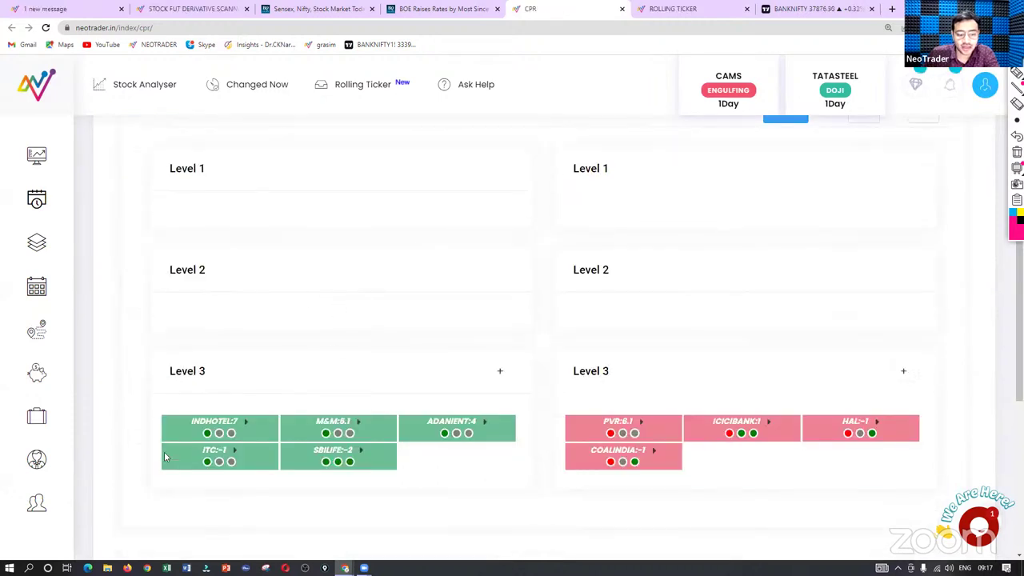
{"action": "scroll", "coordinate": [771, 382], "scroll_direction": "up", "scroll_amount": 4}
Step: Return the CPR heatmap to NIFTY FNO and review its CPR Wide, CPR Narrow and Fibonacci level lists
{"action": "left_click", "coordinate": [864, 188]}
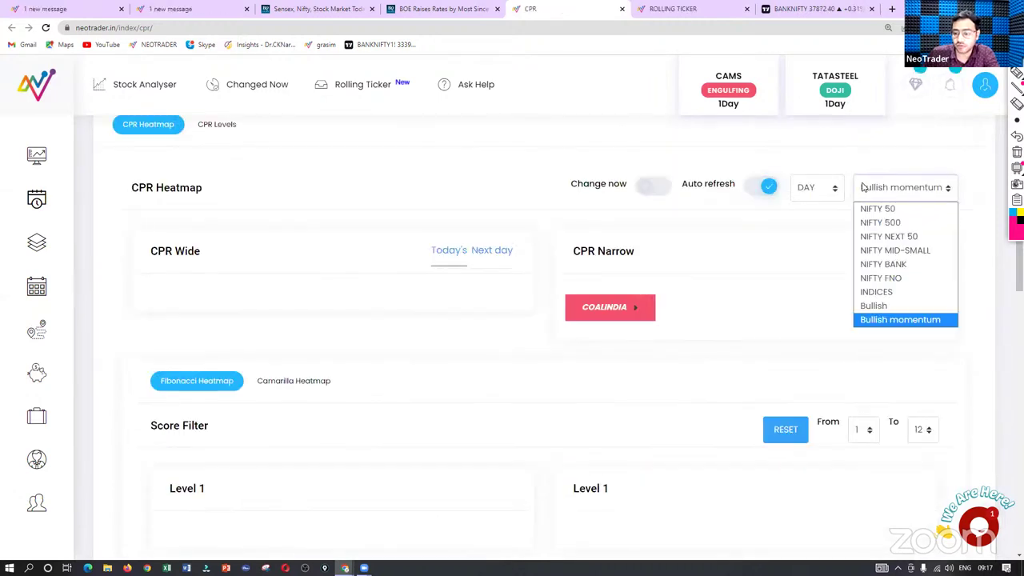
{"action": "left_click", "coordinate": [897, 278]}
{"action": "scroll", "coordinate": [389, 314], "scroll_direction": "down", "scroll_amount": 5}
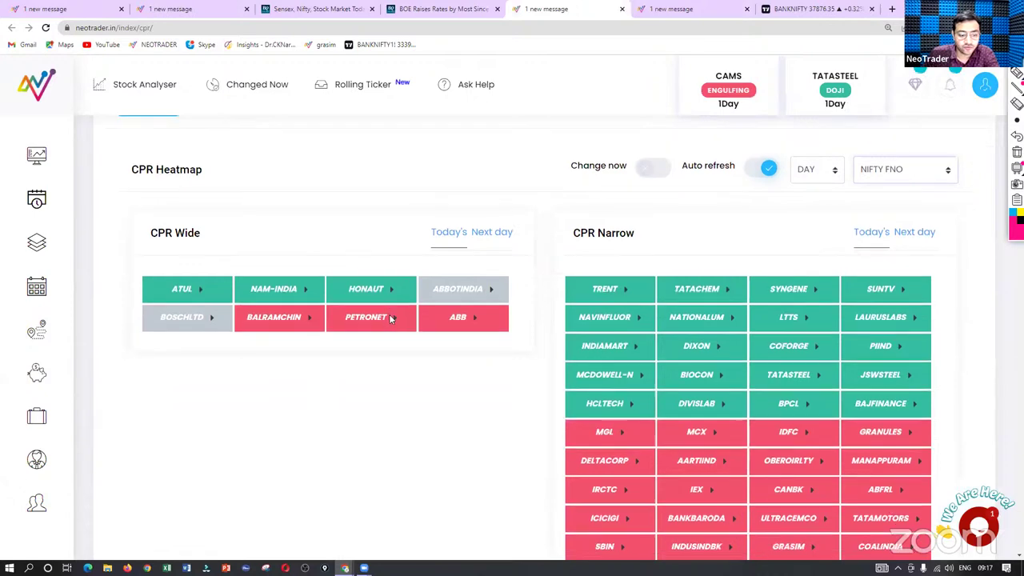
{"action": "scroll", "coordinate": [390, 319], "scroll_direction": "down", "scroll_amount": 2}
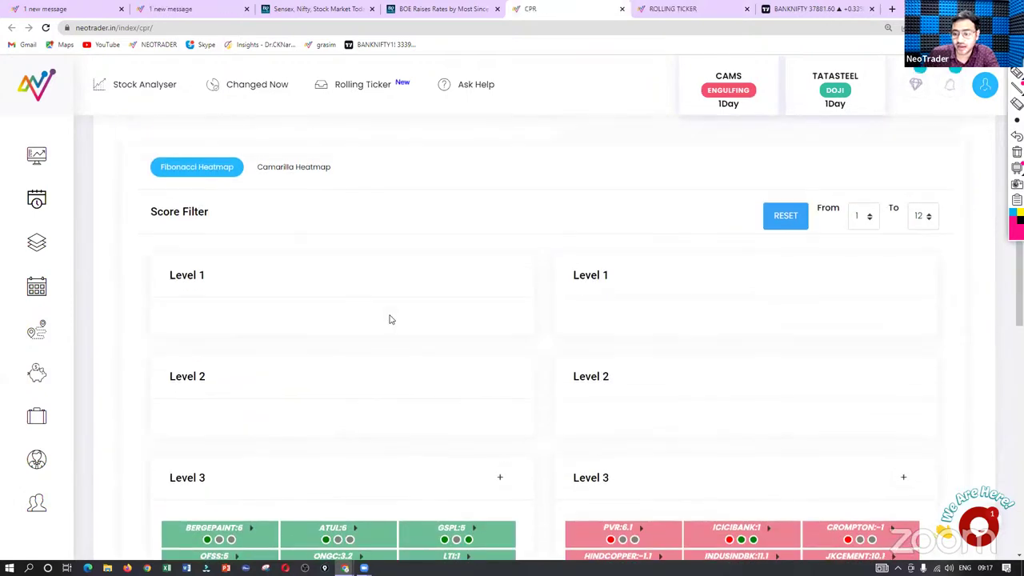
{"action": "scroll", "coordinate": [390, 319], "scroll_direction": "up", "scroll_amount": 6}
{"action": "scroll", "coordinate": [389, 288], "scroll_direction": "up", "scroll_amount": 1}
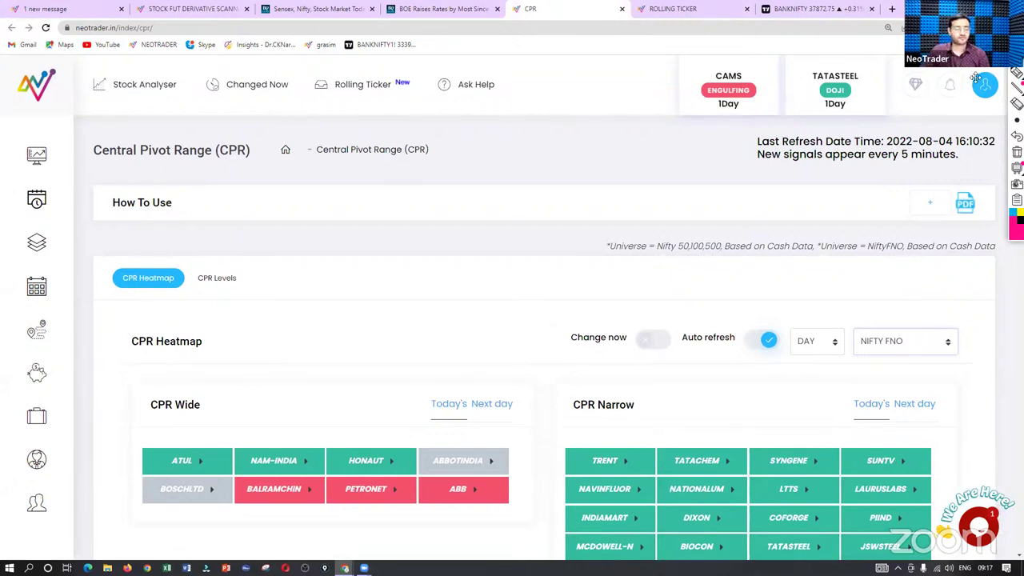
Step: Switch to TradingView and compare the opening candles on the 5-minute NIFTY and BANKNIFTY charts, ending on BANKNIFTY
{"action": "left_click", "coordinate": [36, 459]}
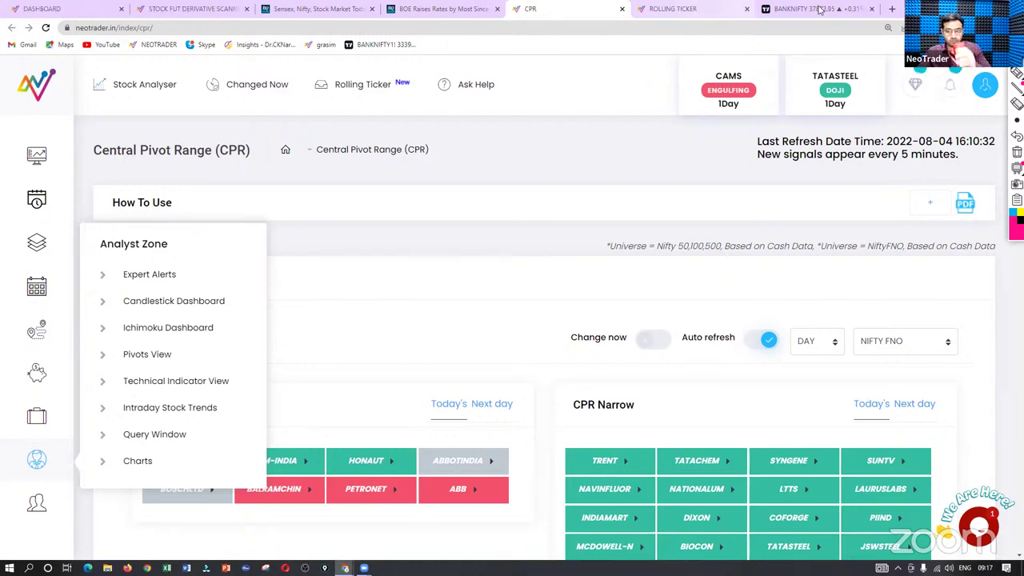
{"action": "key", "text": "ctrl+9"}
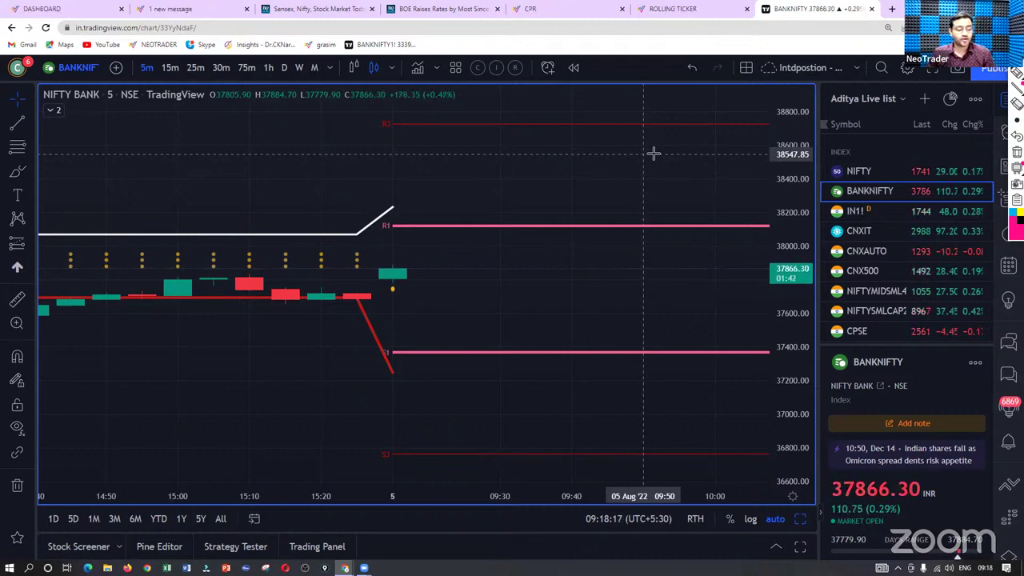
{"action": "left_click", "coordinate": [867, 171]}
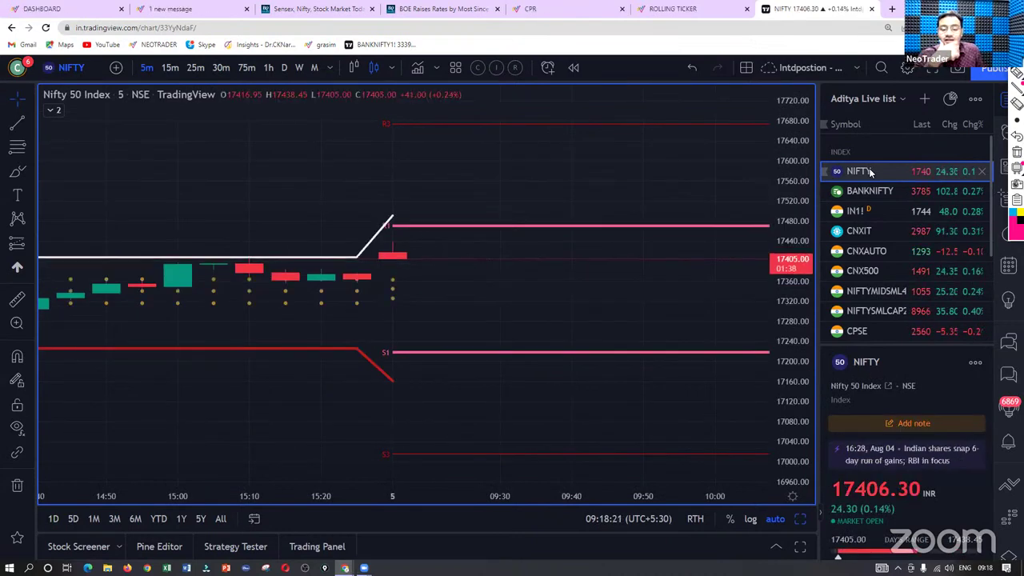
{"action": "left_click", "coordinate": [869, 192]}
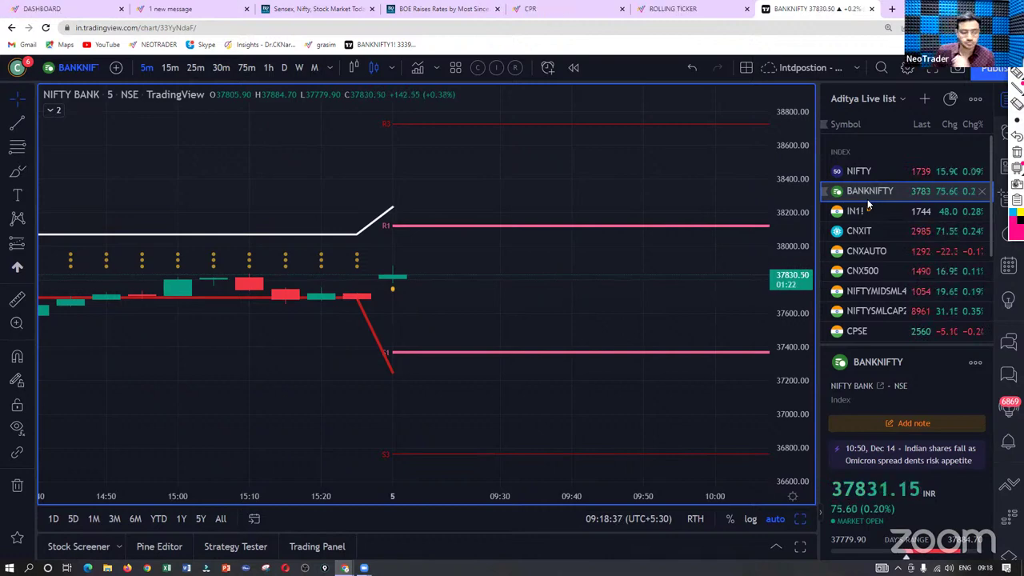
{"action": "key", "text": "Up"}
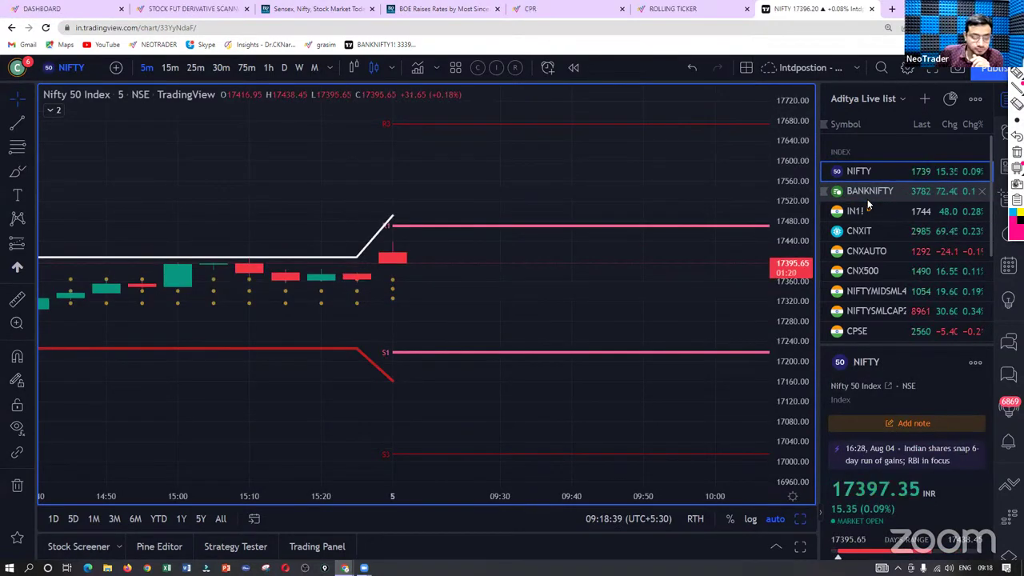
{"action": "key", "text": "Down"}
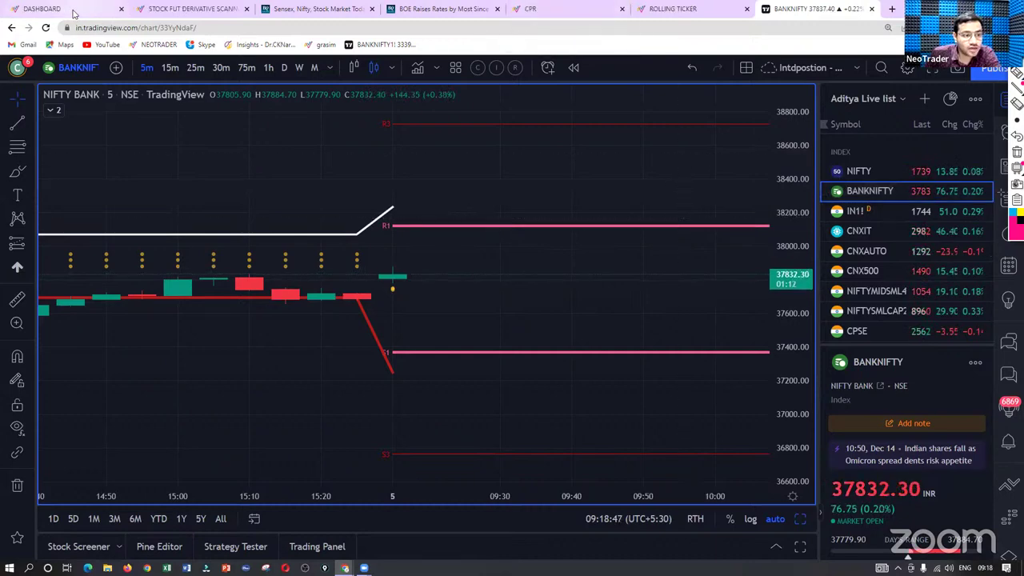
Step: Switch to the NeoTrader dashboard and set the NIFTY FNO price comparison to Open
{"action": "left_click", "coordinate": [76, 14]}
{"action": "mouse_move", "coordinate": [36, 154]}
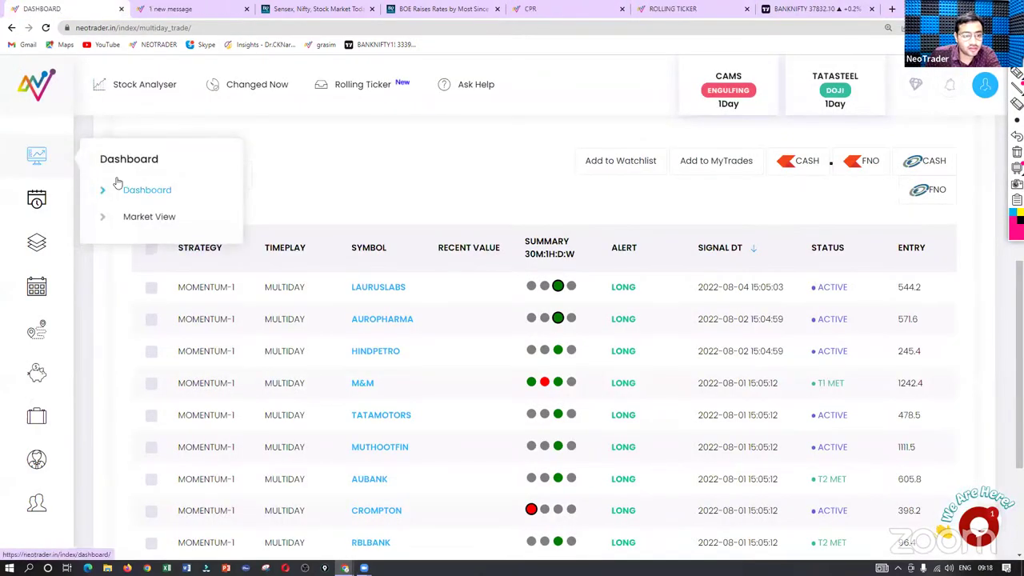
{"action": "left_click", "coordinate": [124, 184]}
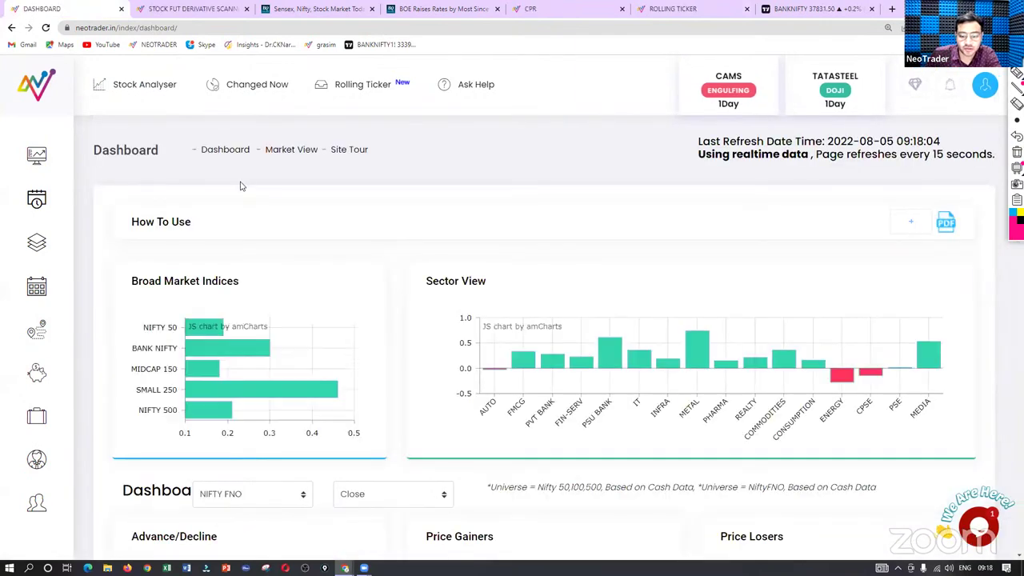
{"action": "scroll", "coordinate": [473, 234], "scroll_direction": "down", "scroll_amount": 3}
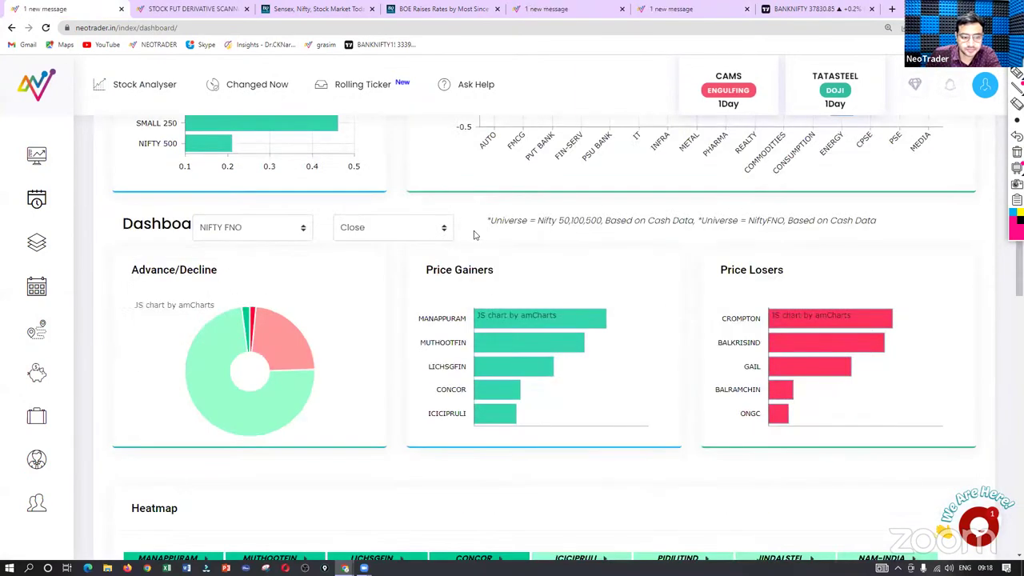
{"action": "left_click", "coordinate": [398, 230]}
{"action": "left_click", "coordinate": [376, 262]}
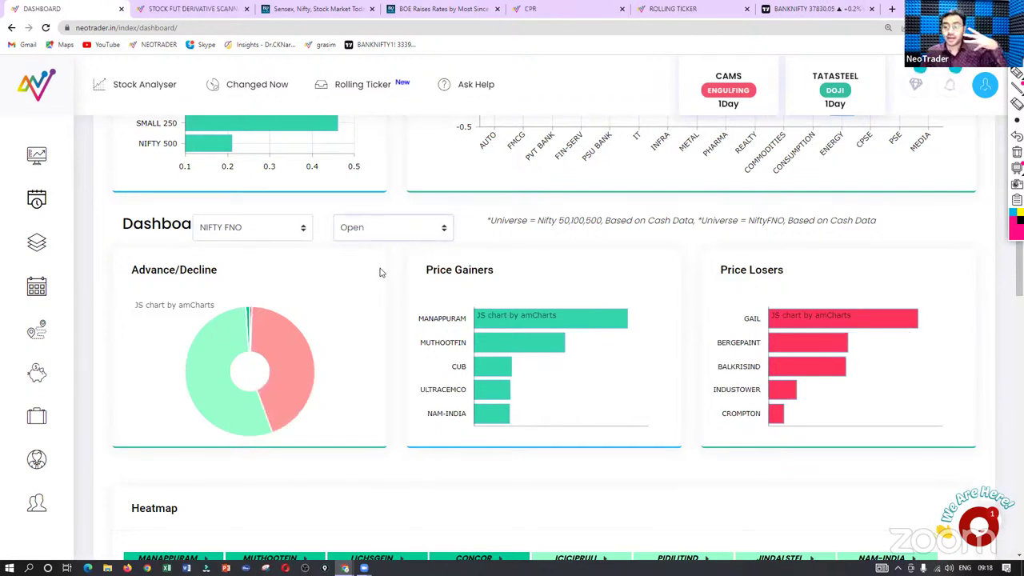
Step: Tick MANAPPURAM and MUTHOOTFIN in the NIFTY FNO heatmap, and clear the marks
{"action": "scroll", "coordinate": [370, 274], "scroll_direction": "down", "scroll_amount": 3}
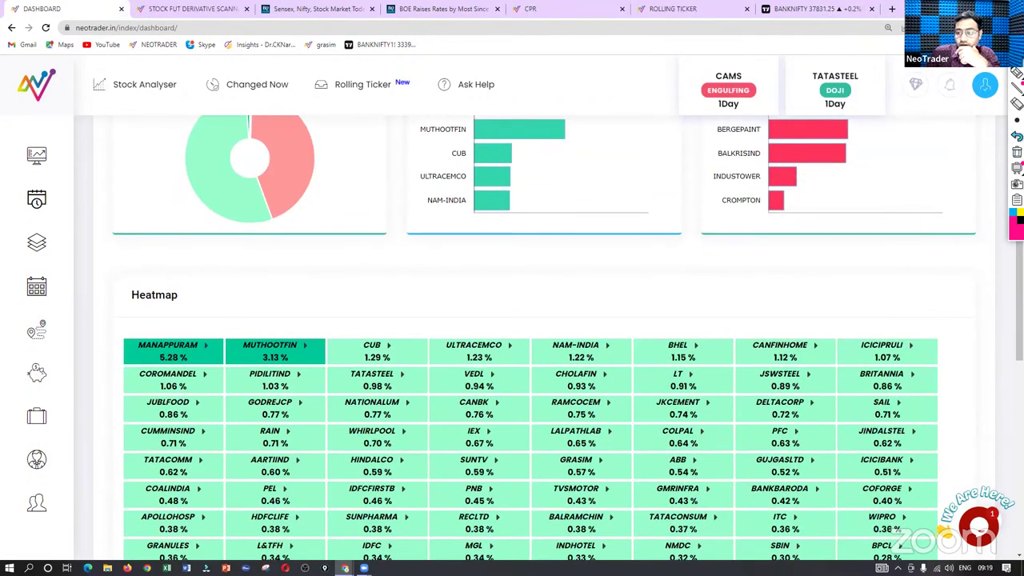
{"action": "left_click_drag", "start_coordinate": [160, 327], "coordinate": [365, 291]}
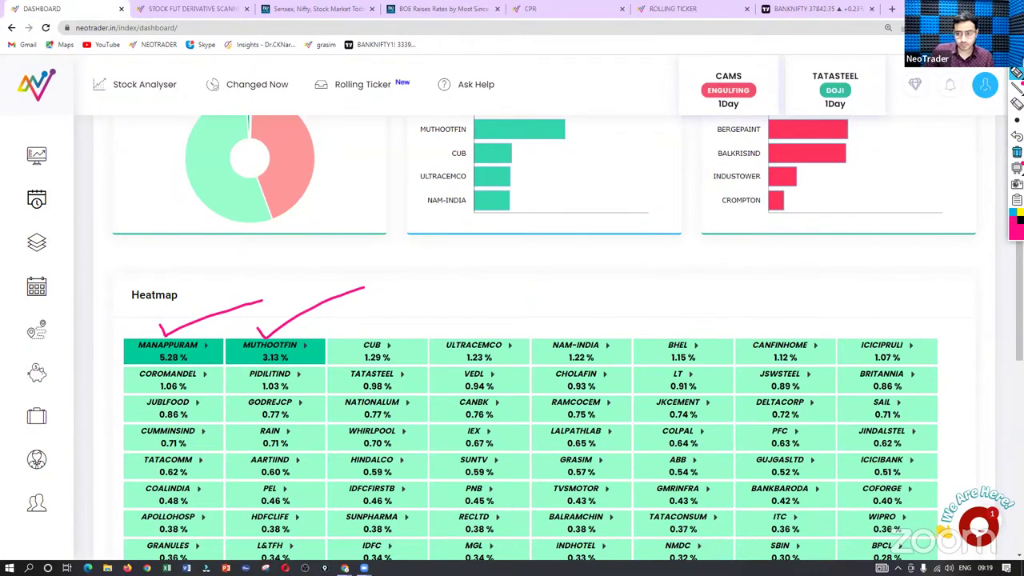
{"action": "left_click", "coordinate": [1016, 152]}
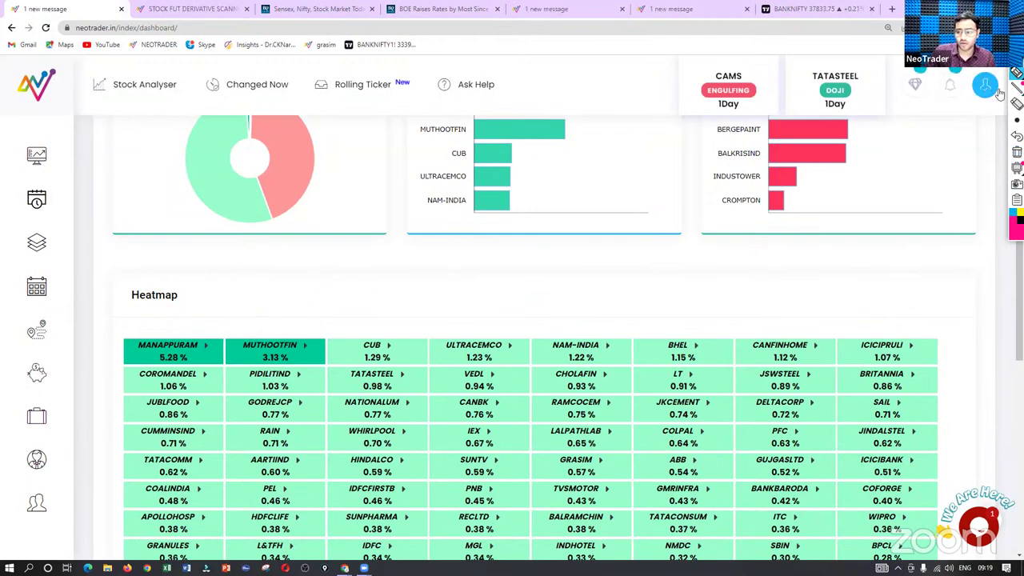
Step: Review the NIFTY FNO heatmap down to its biggest losers and circle JSWSTEEL, TATASTEEL, VEDL, NATIONALUM, SAIL and BRITANNIA
{"action": "scroll", "coordinate": [521, 481], "scroll_direction": "down", "scroll_amount": 10}
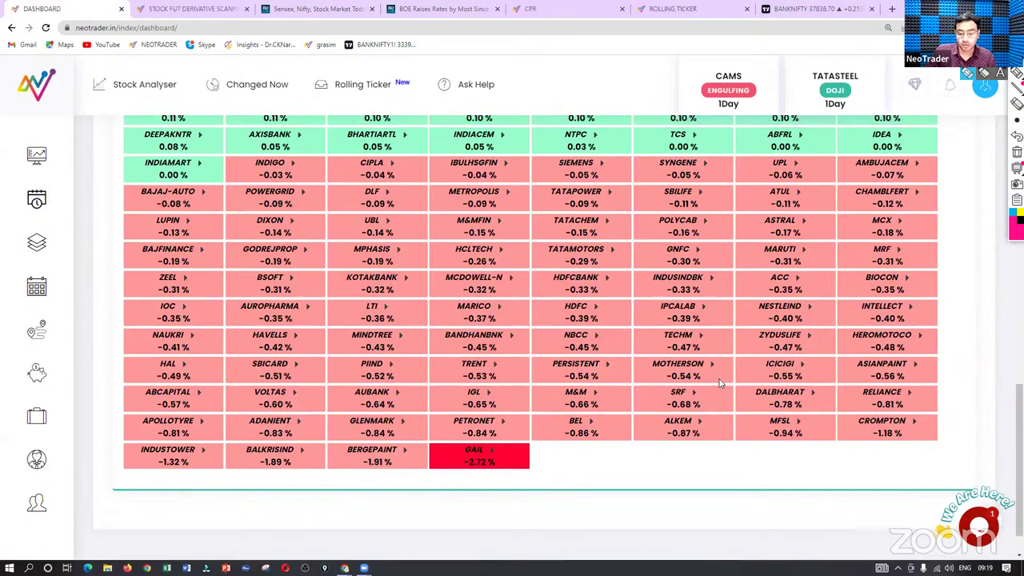
{"action": "scroll", "coordinate": [472, 508], "scroll_direction": "up", "scroll_amount": 5}
{"action": "scroll", "coordinate": [472, 508], "scroll_direction": "up", "scroll_amount": 8}
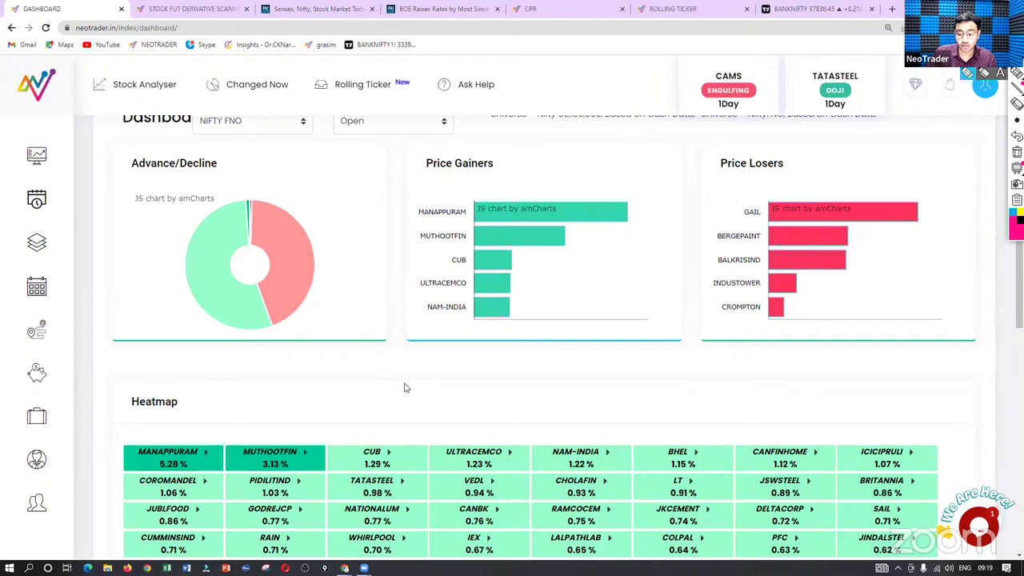
{"action": "scroll", "coordinate": [404, 388], "scroll_direction": "down", "scroll_amount": 2}
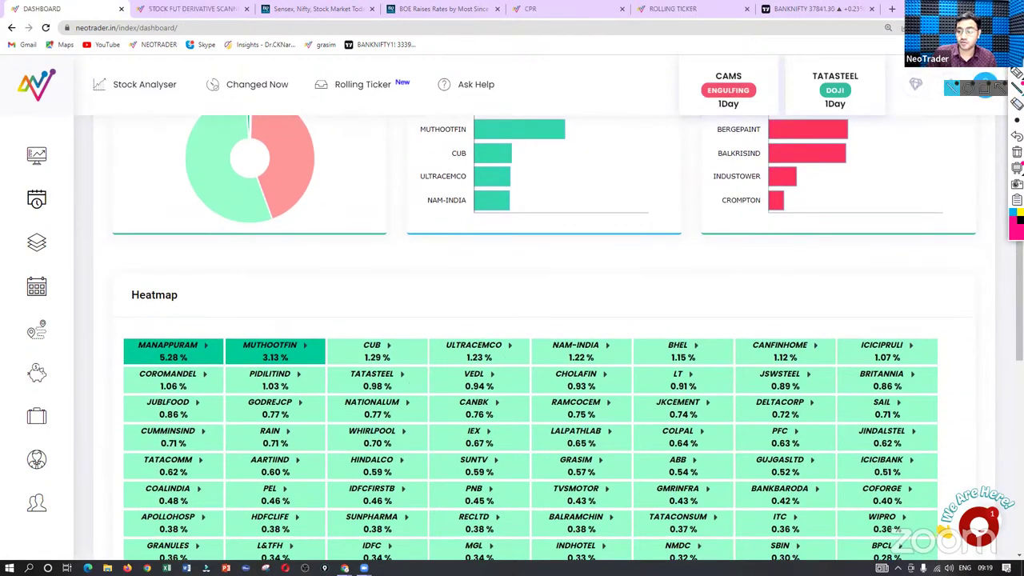
{"action": "mouse_move", "coordinate": [759, 365]}
{"action": "left_mouse_down"}
{"action": "mouse_move", "coordinate": [824, 366]}
{"action": "mouse_move", "coordinate": [758, 404]}
{"action": "mouse_move", "coordinate": [752, 369]}
{"action": "left_mouse_up"}
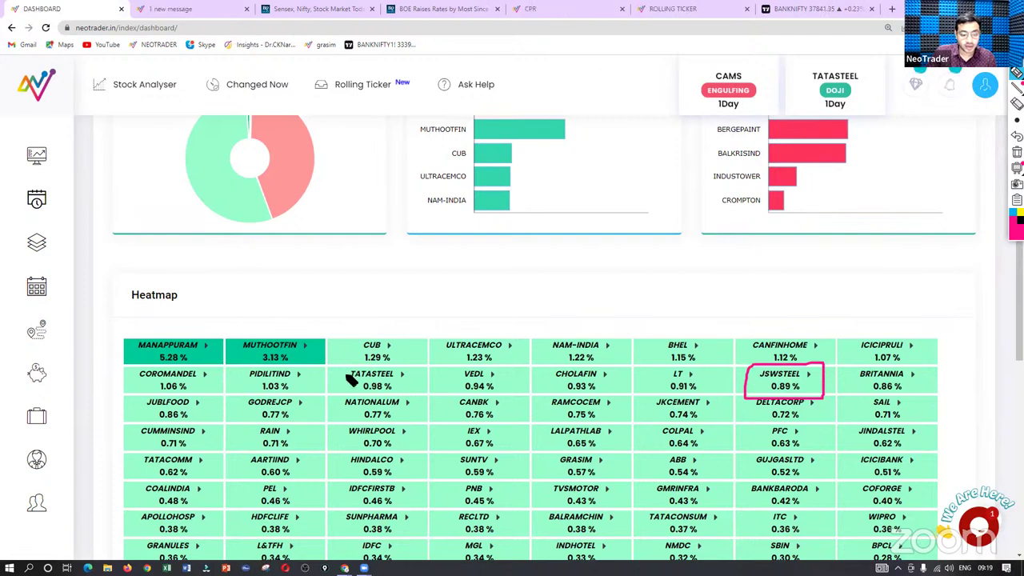
{"action": "mouse_move", "coordinate": [351, 379]}
{"action": "left_mouse_down"}
{"action": "mouse_move", "coordinate": [383, 361]}
{"action": "mouse_move", "coordinate": [411, 388]}
{"action": "mouse_move", "coordinate": [358, 376]}
{"action": "left_mouse_up"}
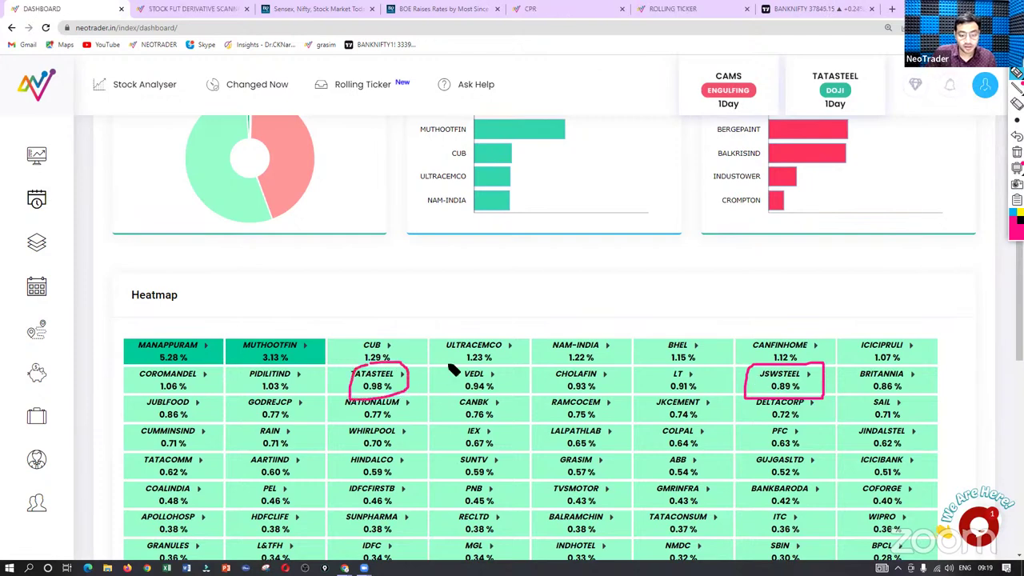
{"action": "mouse_move", "coordinate": [453, 365]}
{"action": "left_mouse_down"}
{"action": "mouse_move", "coordinate": [498, 370]}
{"action": "mouse_move", "coordinate": [453, 391]}
{"action": "mouse_move", "coordinate": [456, 366]}
{"action": "left_mouse_up"}
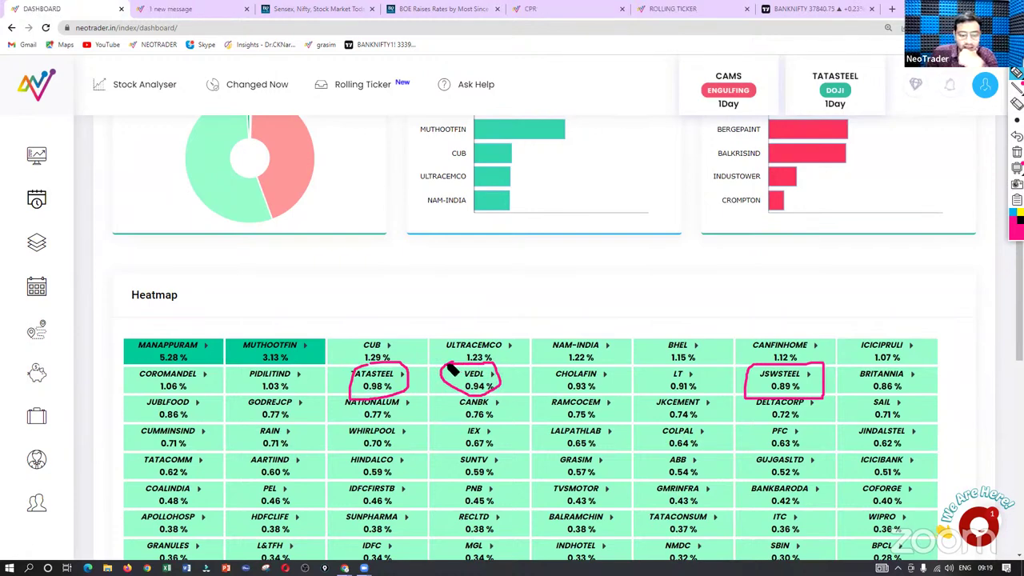
{"action": "mouse_move", "coordinate": [335, 402]}
{"action": "left_mouse_down"}
{"action": "mouse_move", "coordinate": [368, 397]}
{"action": "mouse_move", "coordinate": [392, 428]}
{"action": "mouse_move", "coordinate": [349, 397]}
{"action": "left_mouse_up"}
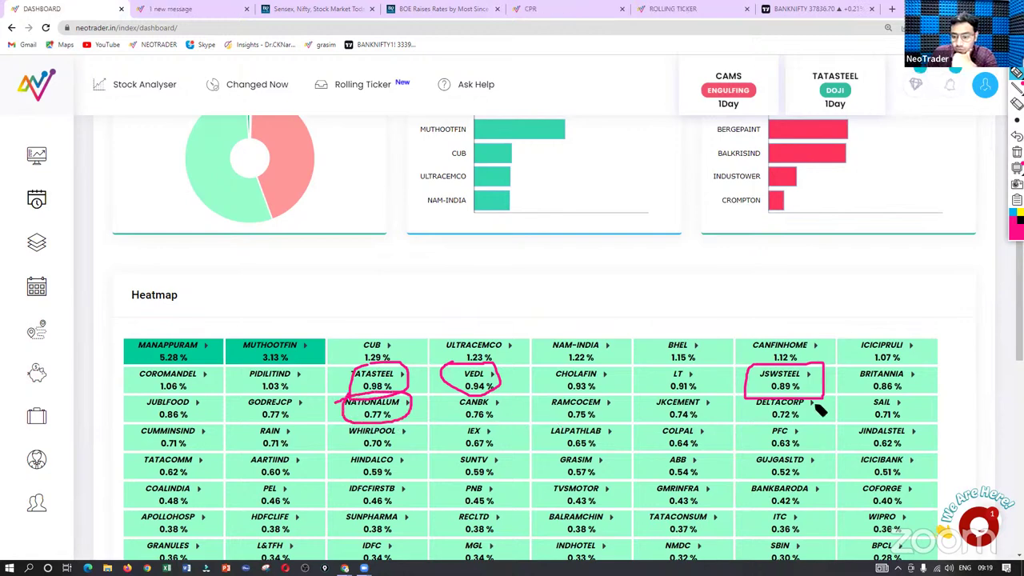
{"action": "mouse_move", "coordinate": [864, 397]}
{"action": "left_mouse_down"}
{"action": "mouse_move", "coordinate": [895, 436]}
{"action": "mouse_move", "coordinate": [860, 400]}
{"action": "mouse_move", "coordinate": [933, 371]}
{"action": "mouse_move", "coordinate": [857, 372]}
{"action": "mouse_move", "coordinate": [864, 367]}
{"action": "left_mouse_up"}
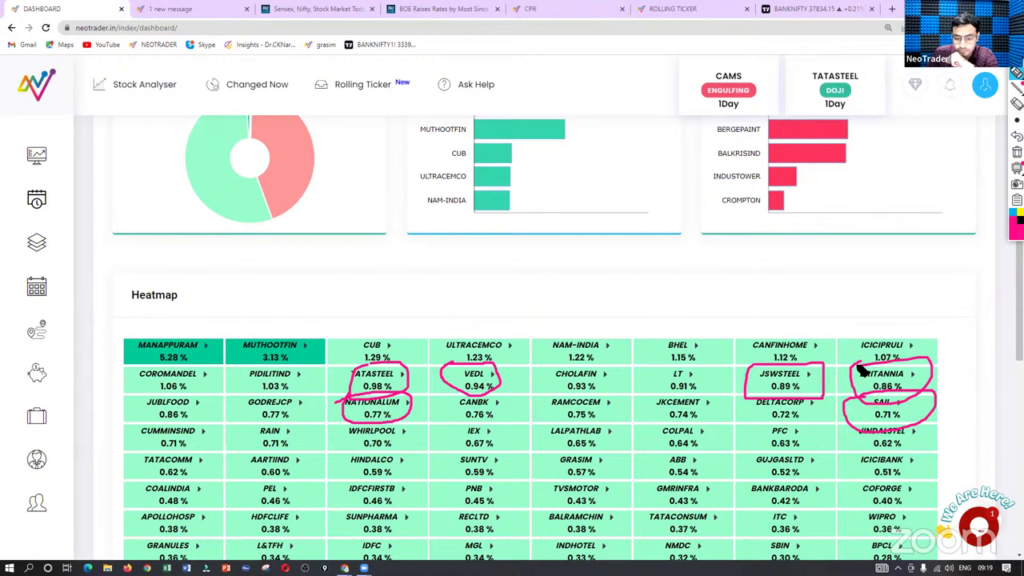
Step: Circle AARTIIND, tick CHOLAFIN, MUTHOOTFIN and CANFINHOME in the heatmap, and clear all the marks
{"action": "mouse_move", "coordinate": [549, 428]}
{"action": "left_mouse_down"}
{"action": "mouse_move", "coordinate": [611, 462]}
{"action": "mouse_move", "coordinate": [556, 427]}
{"action": "left_mouse_up"}
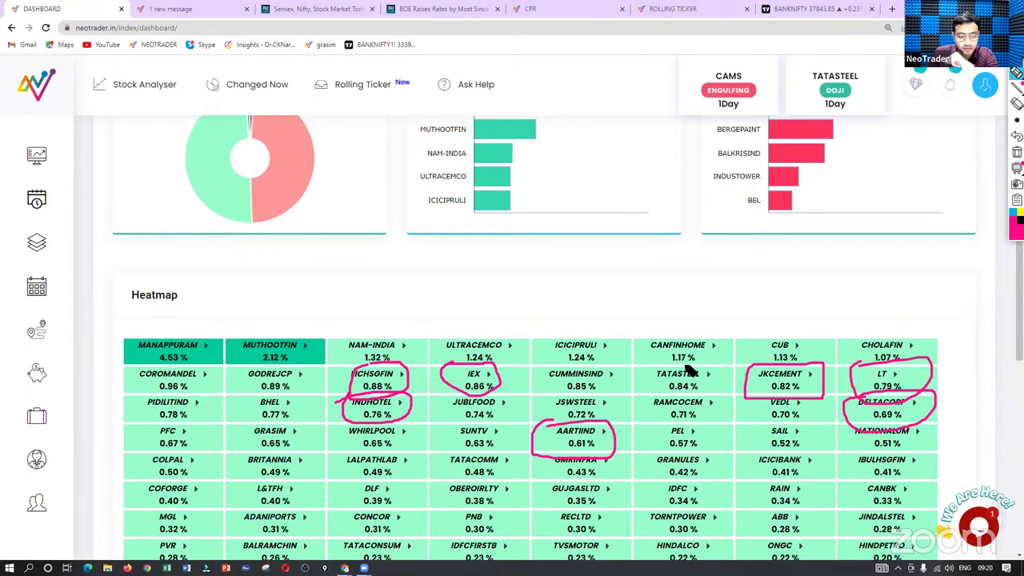
{"action": "left_click_drag", "start_coordinate": [871, 324], "coordinate": [905, 302]}
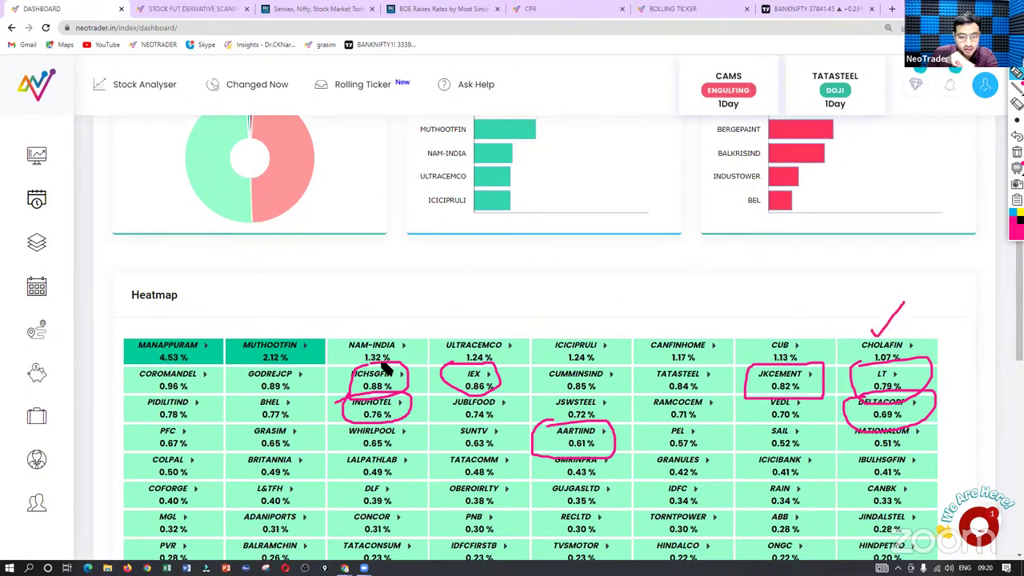
{"action": "left_click_drag", "start_coordinate": [285, 332], "coordinate": [316, 314]}
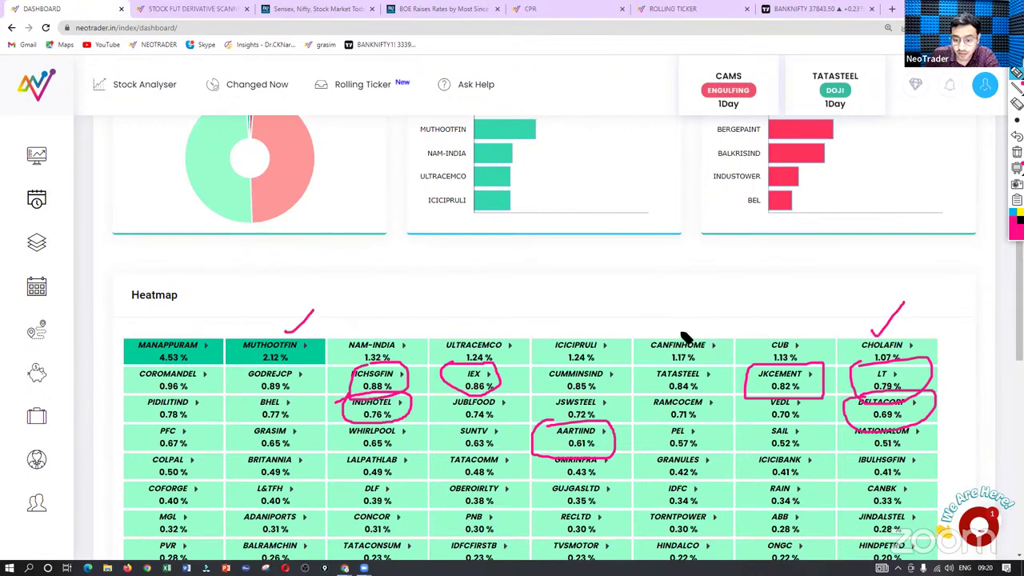
{"action": "left_click_drag", "start_coordinate": [681, 333], "coordinate": [734, 302]}
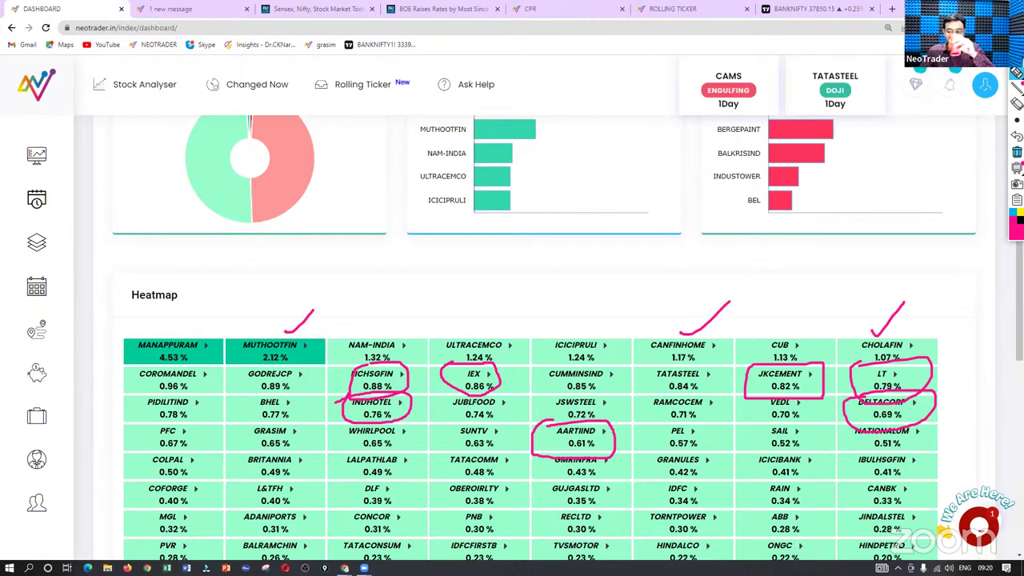
{"action": "left_click", "coordinate": [1016, 152]}
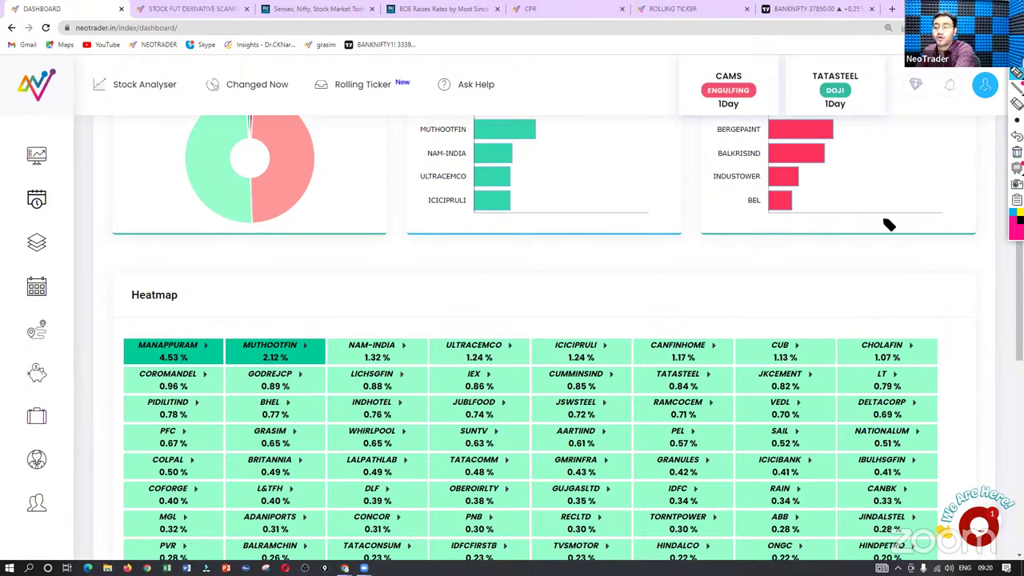
{"action": "left_click", "coordinate": [1015, 72]}
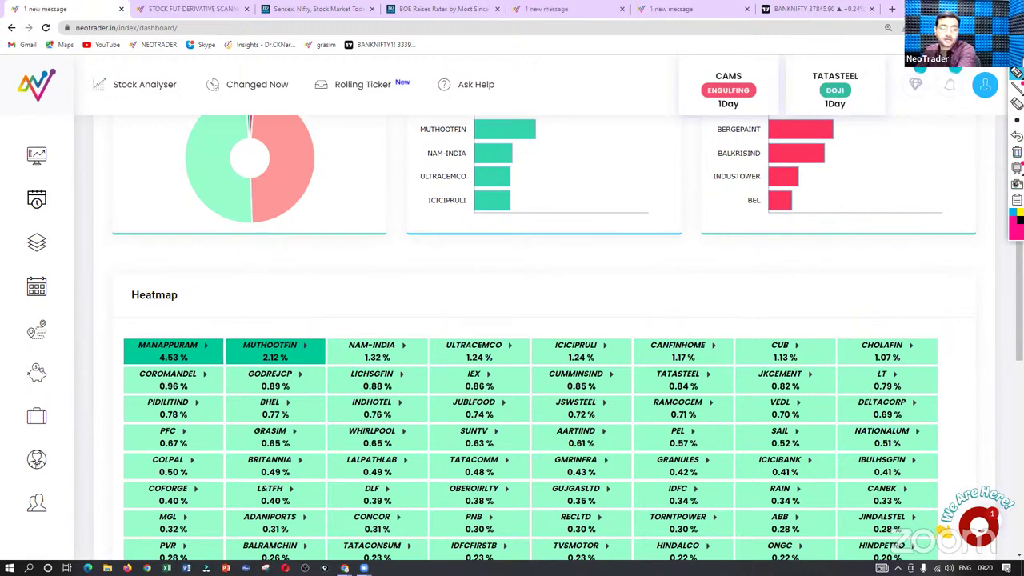
Step: Change the dashboard universe to NIFTY 50 and review its gainers, losers and heatmap
{"action": "scroll", "coordinate": [289, 237], "scroll_direction": "up", "scroll_amount": 3}
{"action": "left_click", "coordinate": [252, 227]}
{"action": "left_click", "coordinate": [264, 248]}
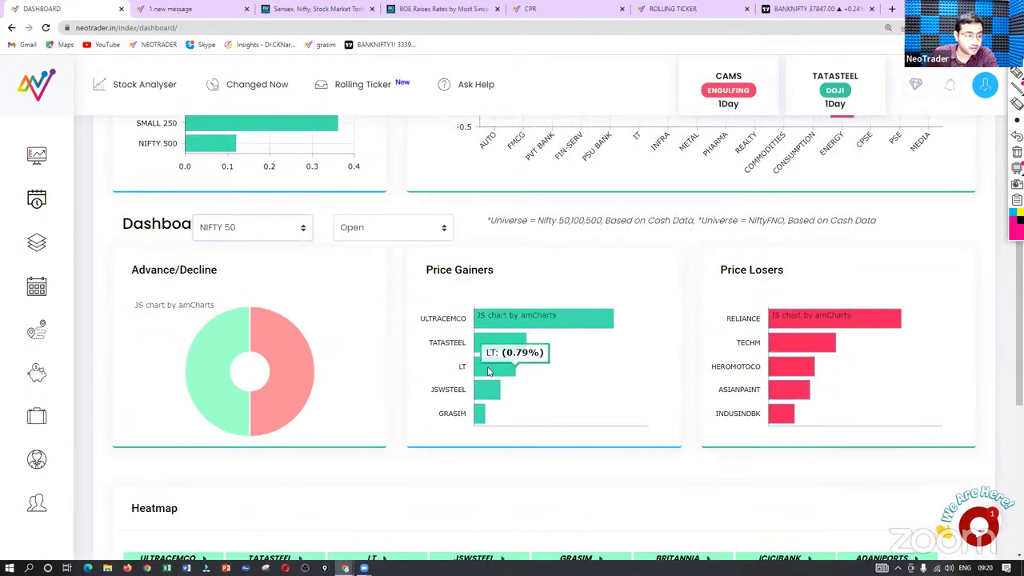
{"action": "scroll", "coordinate": [490, 371], "scroll_direction": "down", "scroll_amount": 3}
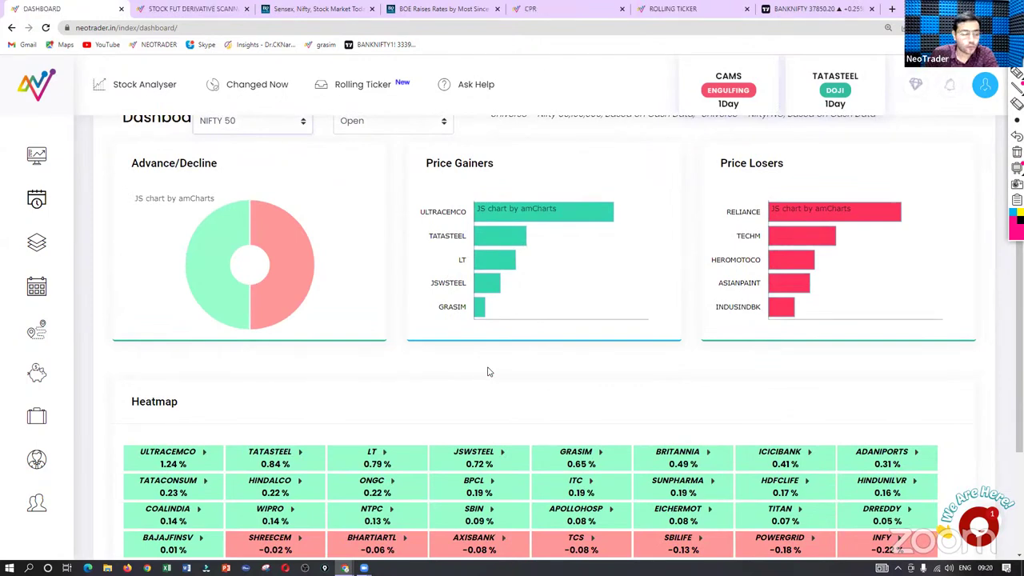
{"action": "scroll", "coordinate": [490, 371], "scroll_direction": "down", "scroll_amount": 3}
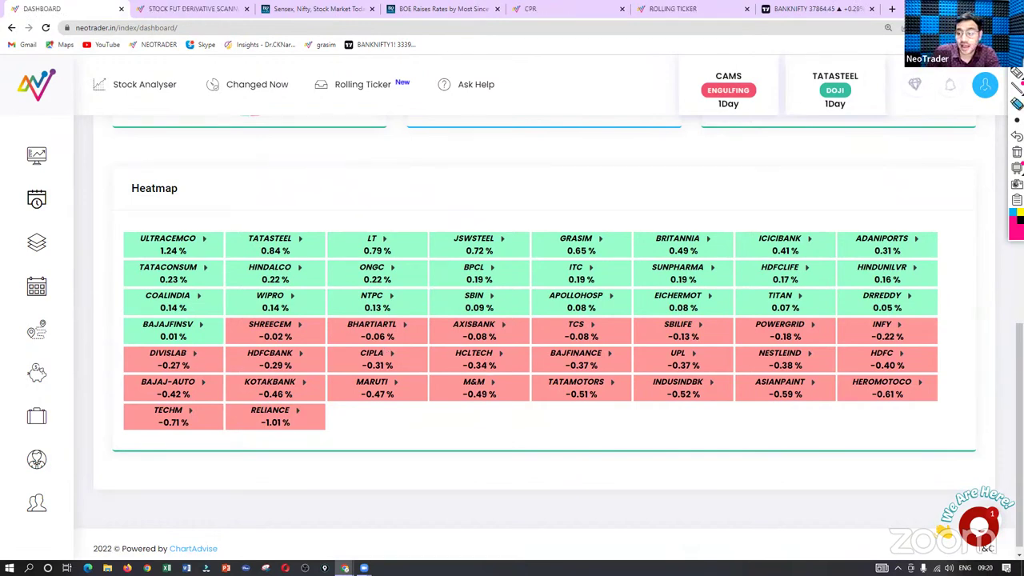
Step: Tick the first four stocks in the top row of the NIFTY 50 heatmap
{"action": "mouse_move", "coordinate": [454, 218]}
{"action": "left_mouse_down"}
{"action": "mouse_move", "coordinate": [516, 197]}
{"action": "mouse_move", "coordinate": [520, 186]}
{"action": "left_mouse_up"}
{"action": "mouse_move", "coordinate": [373, 225]}
{"action": "left_mouse_down"}
{"action": "mouse_move", "coordinate": [388, 231]}
{"action": "mouse_move", "coordinate": [422, 185]}
{"action": "left_mouse_up"}
{"action": "left_click_drag", "start_coordinate": [277, 227], "coordinate": [344, 185]}
{"action": "left_click_drag", "start_coordinate": [179, 217], "coordinate": [258, 168]}
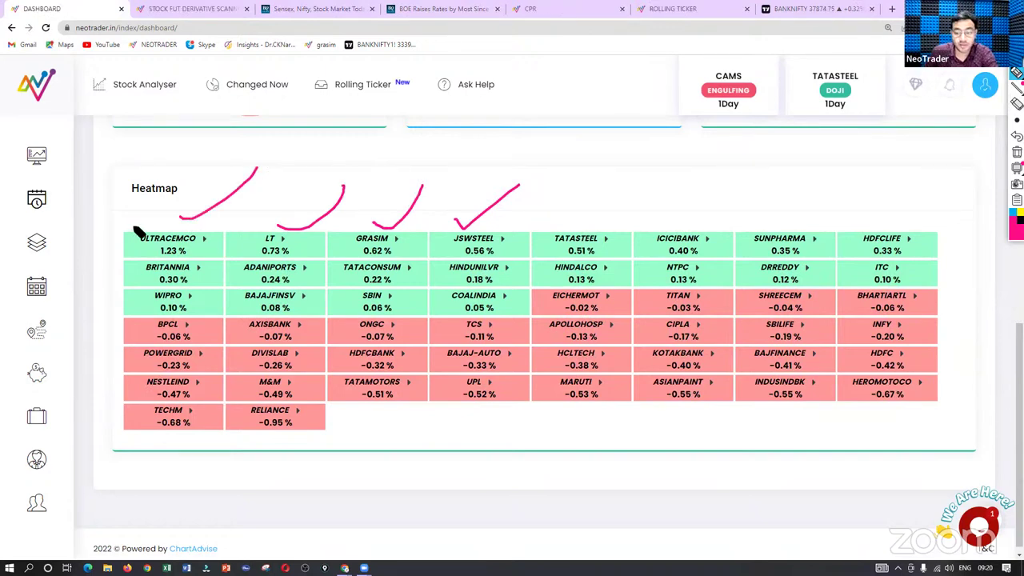
Step: Circle the cement-related stocks ULTRACEMCO, GRASIM and SHREECEM in the NIFTY 50 heatmap, and clear all the marks
{"action": "mouse_move", "coordinate": [136, 231]}
{"action": "left_mouse_down"}
{"action": "mouse_move", "coordinate": [216, 232]}
{"action": "mouse_move", "coordinate": [137, 263]}
{"action": "mouse_move", "coordinate": [141, 233]}
{"action": "left_mouse_up"}
{"action": "mouse_move", "coordinate": [364, 228]}
{"action": "left_mouse_down"}
{"action": "mouse_move", "coordinate": [347, 265]}
{"action": "mouse_move", "coordinate": [349, 230]}
{"action": "left_mouse_up"}
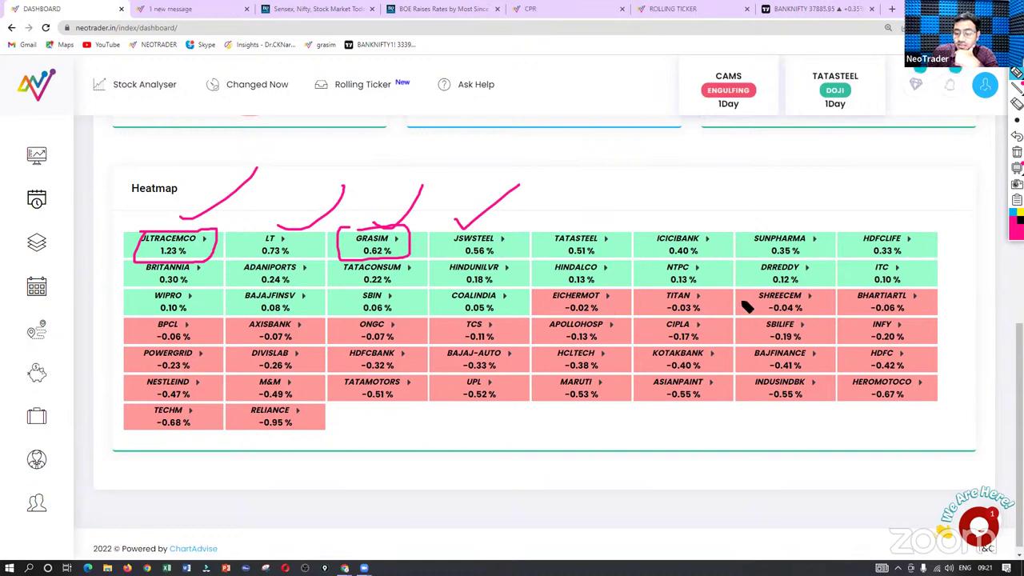
{"action": "mouse_move", "coordinate": [748, 301]}
{"action": "left_mouse_down"}
{"action": "mouse_move", "coordinate": [839, 292]}
{"action": "mouse_move", "coordinate": [753, 300]}
{"action": "left_mouse_up"}
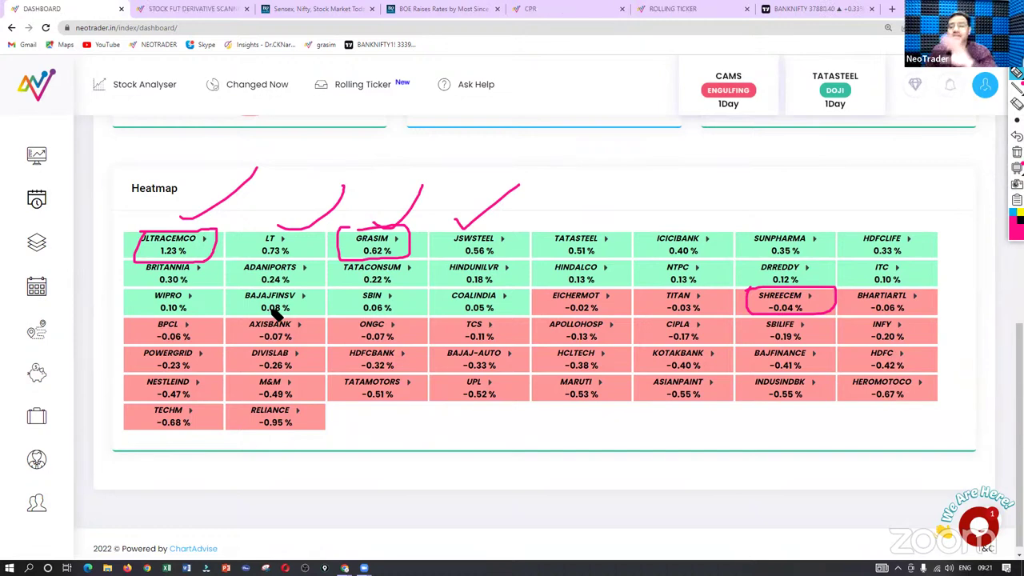
{"action": "left_click", "coordinate": [1017, 151]}
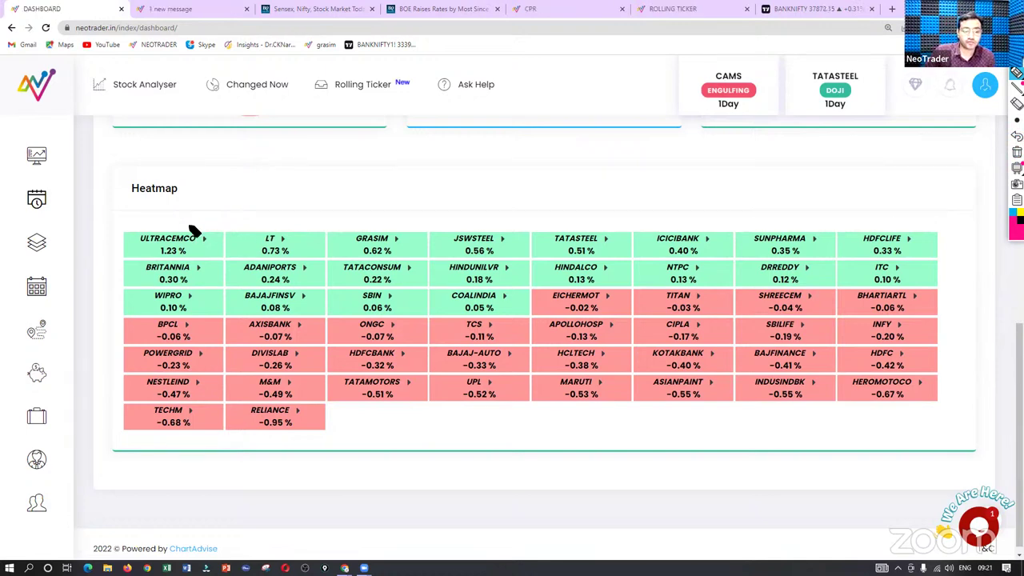
Step: Tick ULTRACEMCO, draw one large loop around most of the other NIFTY 50 stocks, and clear the marks
{"action": "mouse_move", "coordinate": [200, 221]}
{"action": "left_mouse_down"}
{"action": "mouse_move", "coordinate": [210, 232]}
{"action": "mouse_move", "coordinate": [238, 203]}
{"action": "left_mouse_up"}
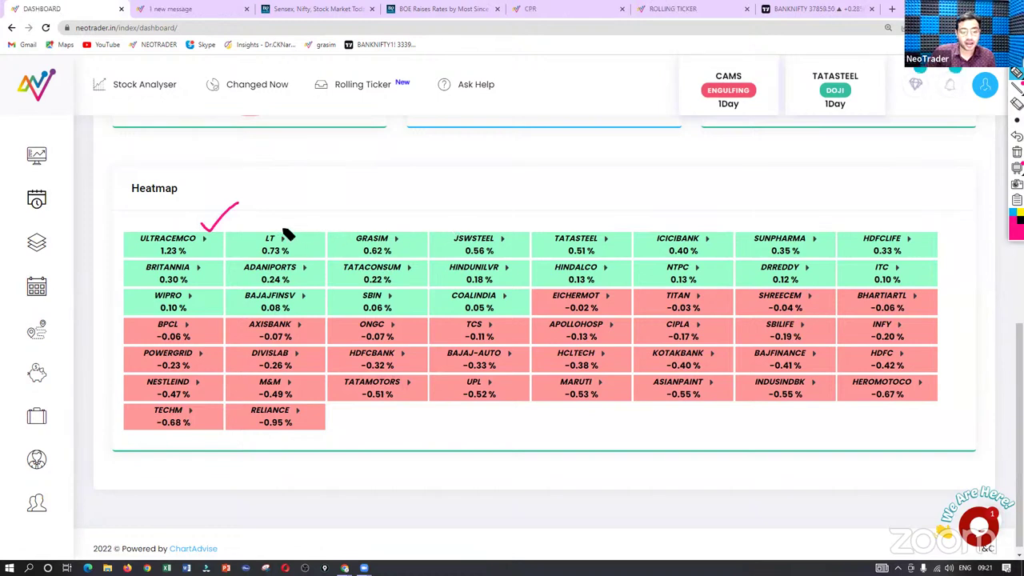
{"action": "mouse_move", "coordinate": [301, 234]}
{"action": "left_mouse_down"}
{"action": "mouse_move", "coordinate": [672, 221]}
{"action": "mouse_move", "coordinate": [930, 232]}
{"action": "mouse_move", "coordinate": [955, 249]}
{"action": "mouse_move", "coordinate": [962, 328]}
{"action": "mouse_move", "coordinate": [872, 372]}
{"action": "mouse_move", "coordinate": [148, 388]}
{"action": "mouse_move", "coordinate": [174, 273]}
{"action": "left_mouse_up"}
{"action": "left_click_drag", "start_coordinate": [281, 250], "coordinate": [330, 244]}
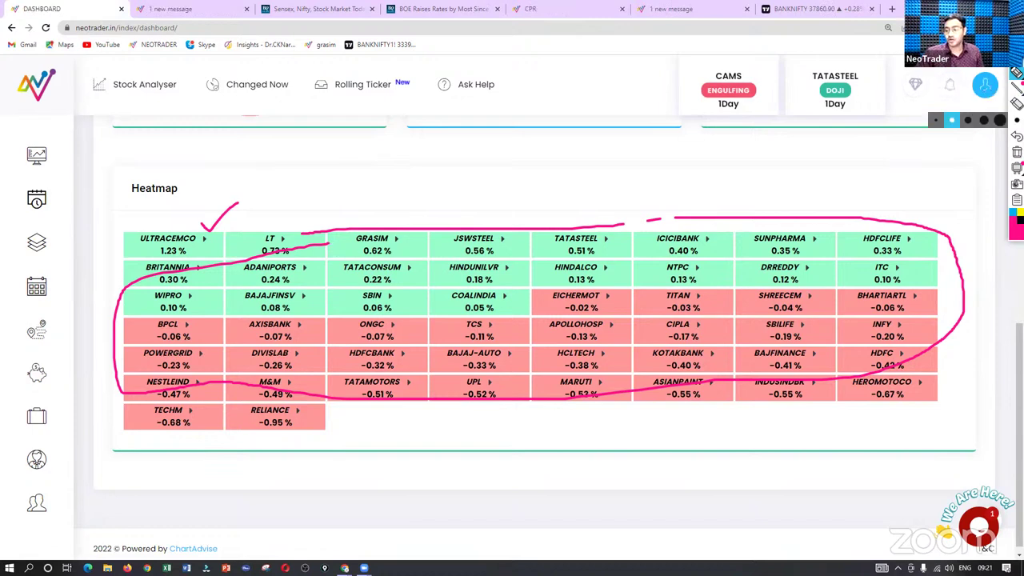
{"action": "left_click", "coordinate": [1016, 152]}
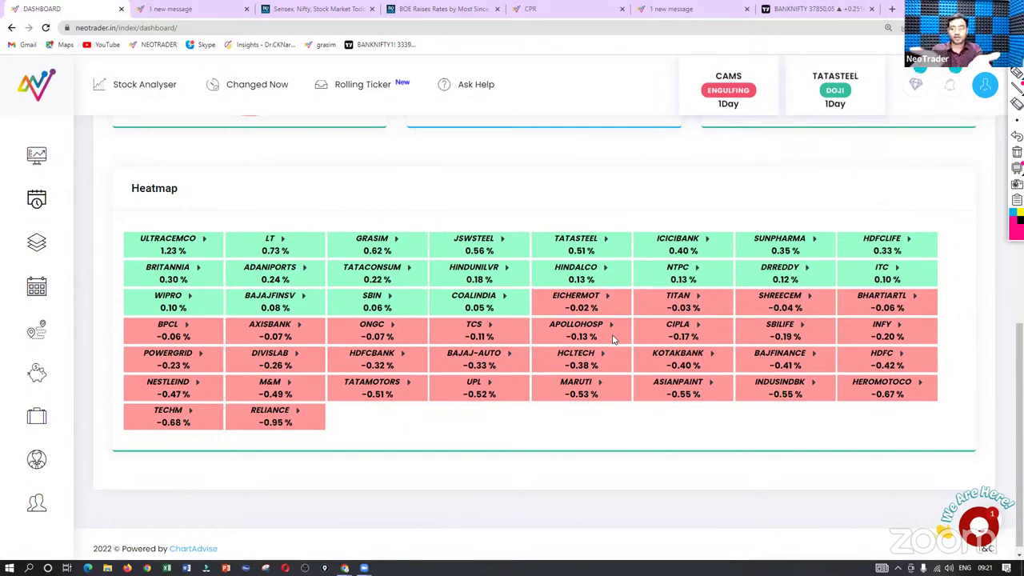
Step: Change the dashboard universe to NIFTY BANK and review its gainers, losers and heatmap
{"action": "scroll", "coordinate": [411, 268], "scroll_direction": "up", "scroll_amount": 3}
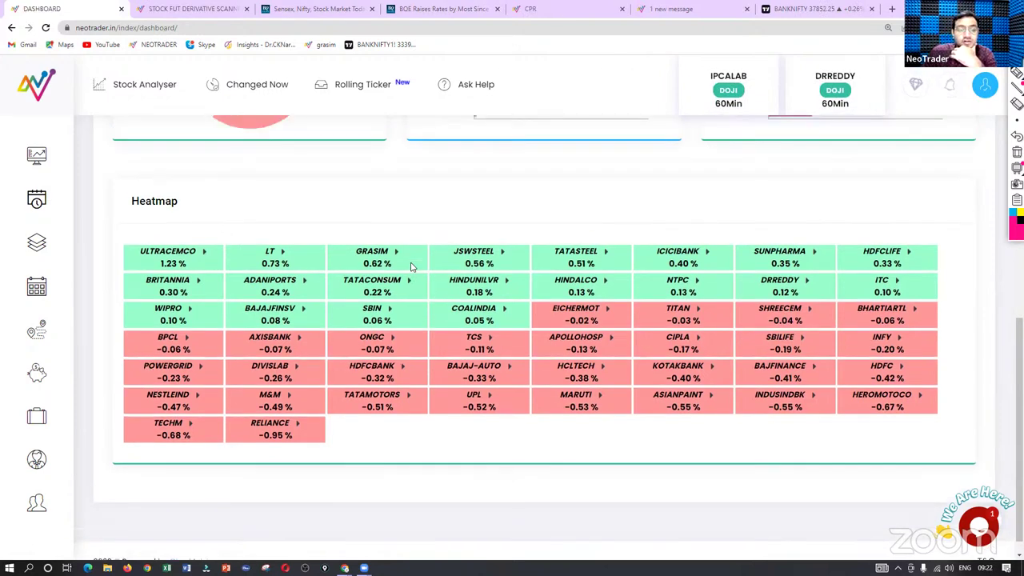
{"action": "scroll", "coordinate": [411, 268], "scroll_direction": "up", "scroll_amount": 4}
{"action": "left_click", "coordinate": [216, 178]}
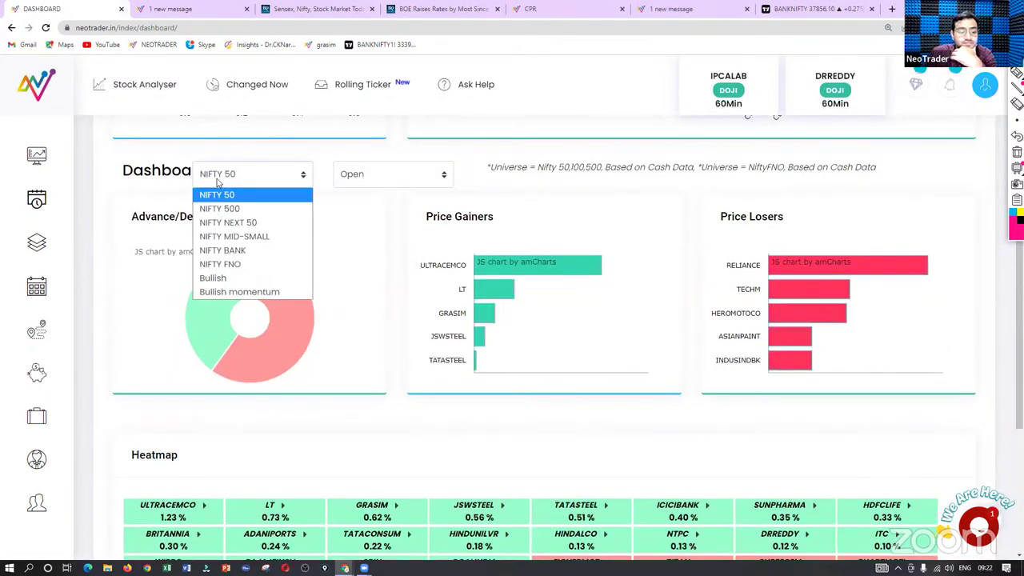
{"action": "left_click", "coordinate": [227, 249]}
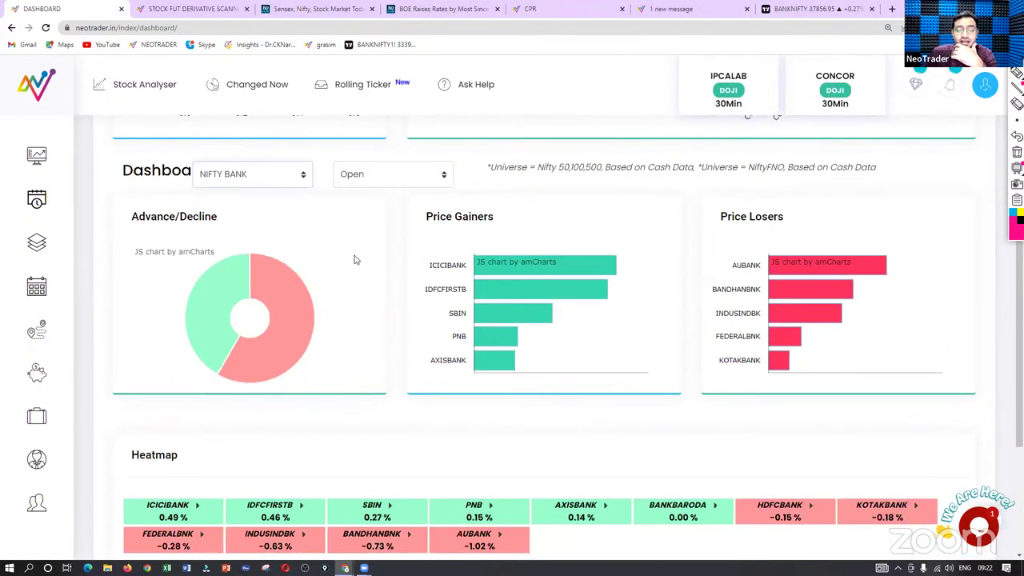
{"action": "scroll", "coordinate": [356, 258], "scroll_direction": "down", "scroll_amount": 4}
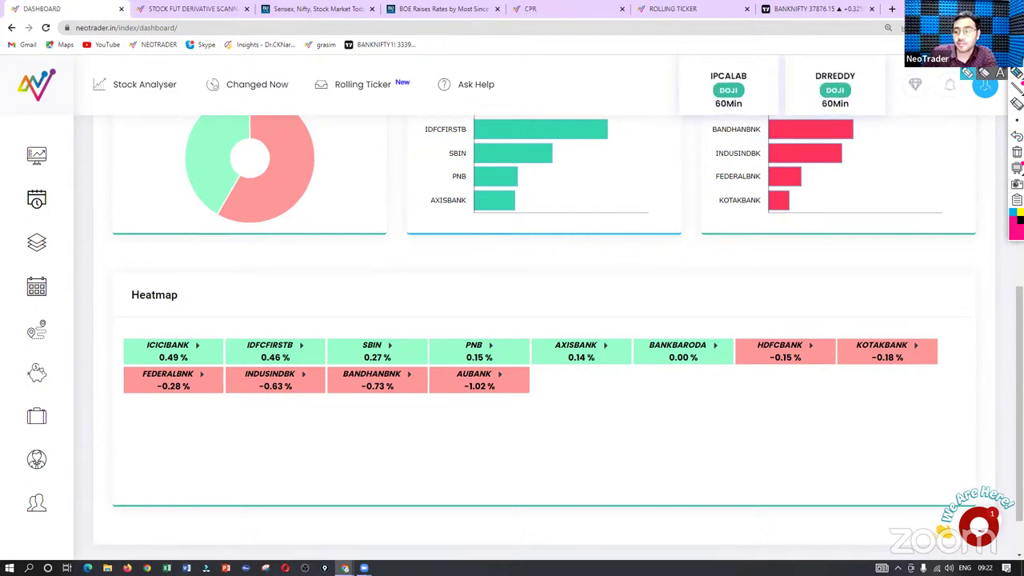
Step: Tick ICICIBANK, IDFCFIRSTB, SBIN and AXISBANK in the NIFTY BANK heatmap, and clear the marks
{"action": "left_click_drag", "start_coordinate": [184, 324], "coordinate": [233, 288]}
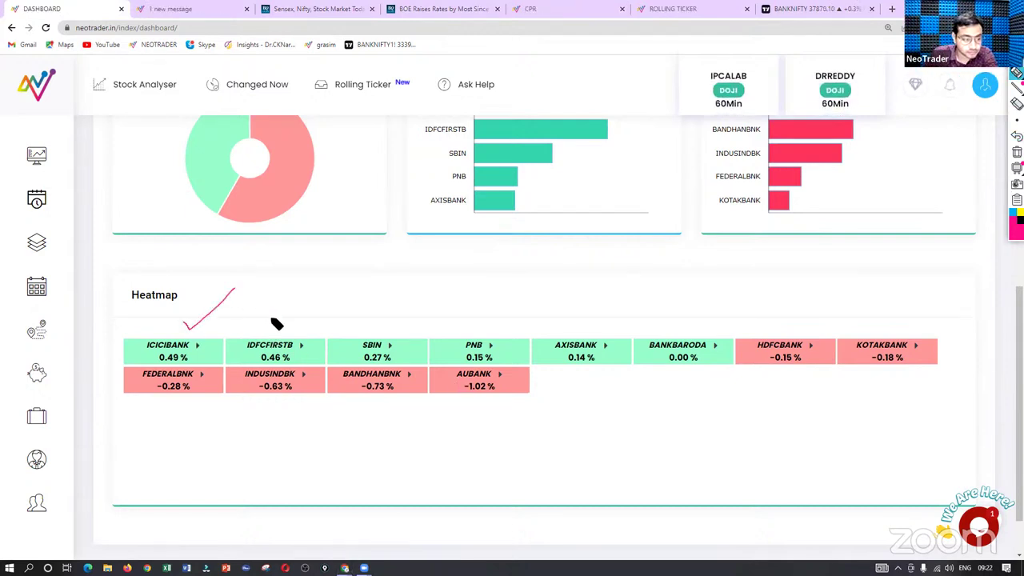
{"action": "left_click_drag", "start_coordinate": [270, 321], "coordinate": [326, 280]}
{"action": "left_click_drag", "start_coordinate": [344, 318], "coordinate": [410, 290]}
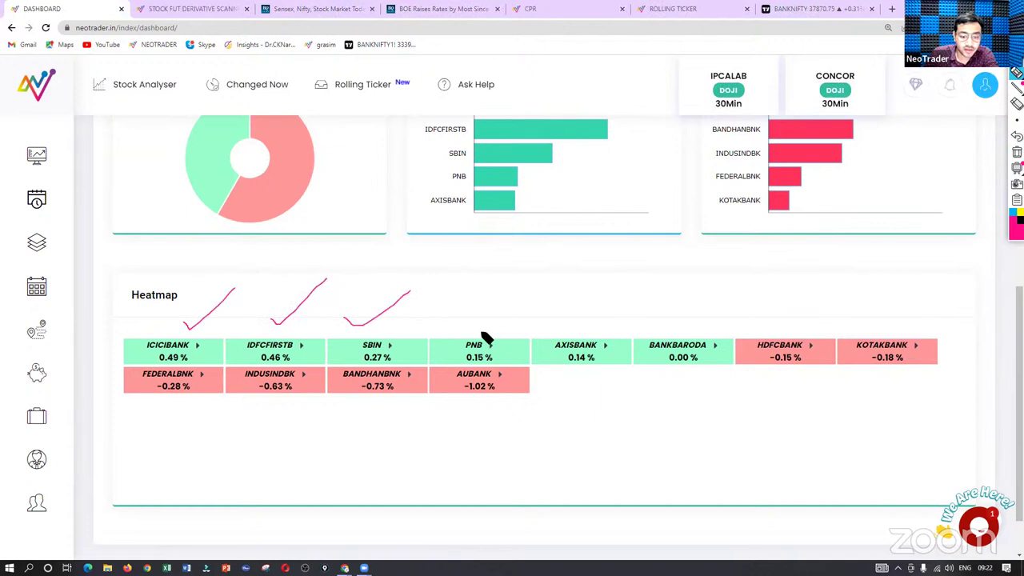
{"action": "mouse_move", "coordinate": [573, 330]}
{"action": "left_mouse_down"}
{"action": "mouse_move", "coordinate": [610, 327]}
{"action": "mouse_move", "coordinate": [626, 307]}
{"action": "left_mouse_up"}
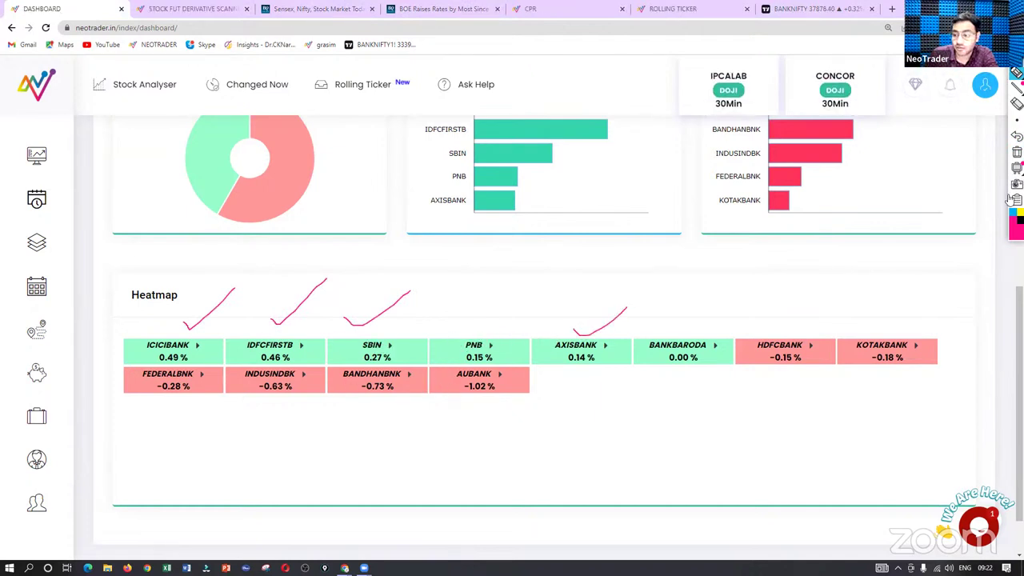
{"action": "left_click", "coordinate": [1016, 152]}
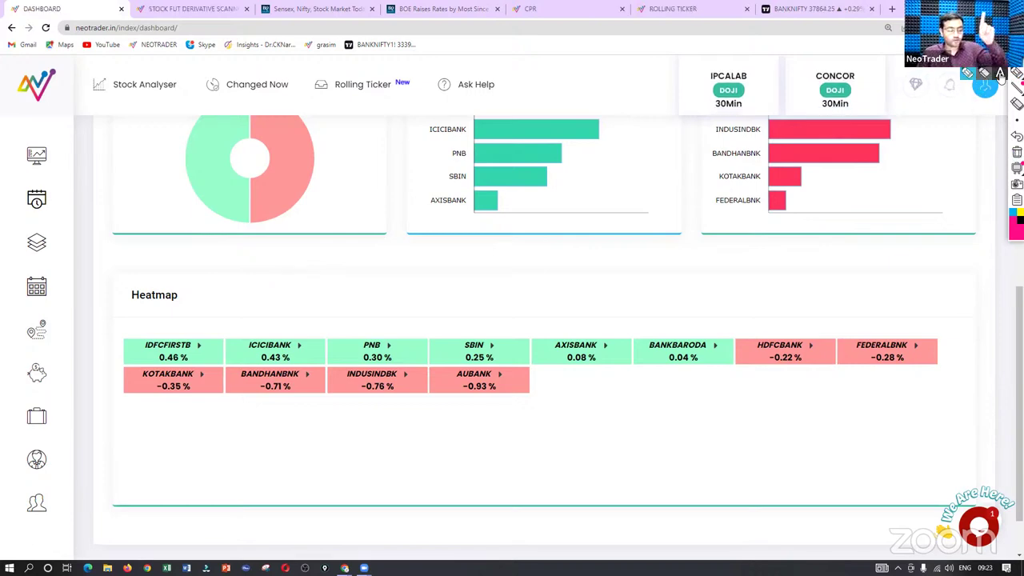
Step: Switch to TradingView and load the NSE chart of SBILIFE
{"action": "left_click", "coordinate": [796, 10]}
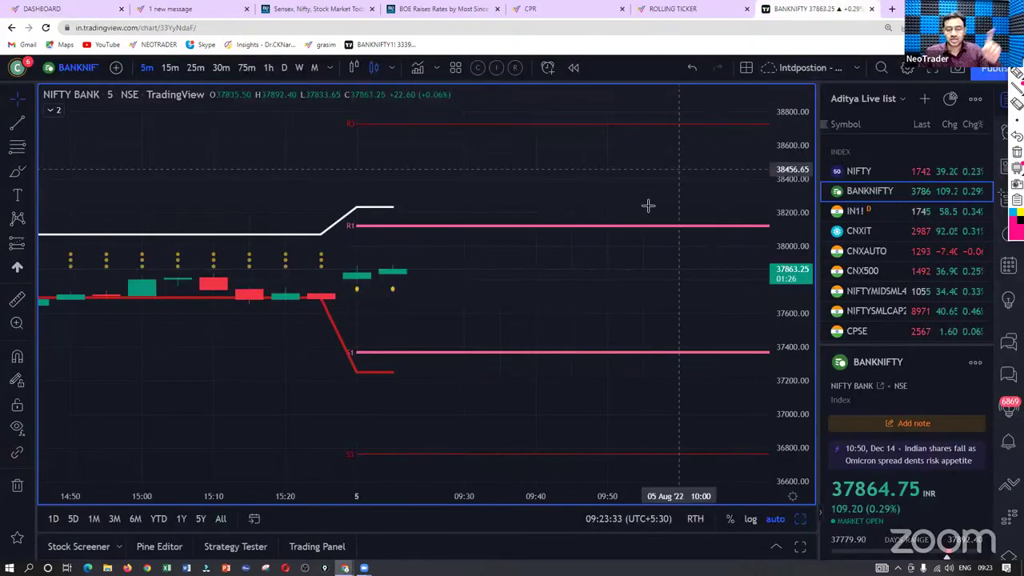
{"action": "type", "text": "SBILIF"}
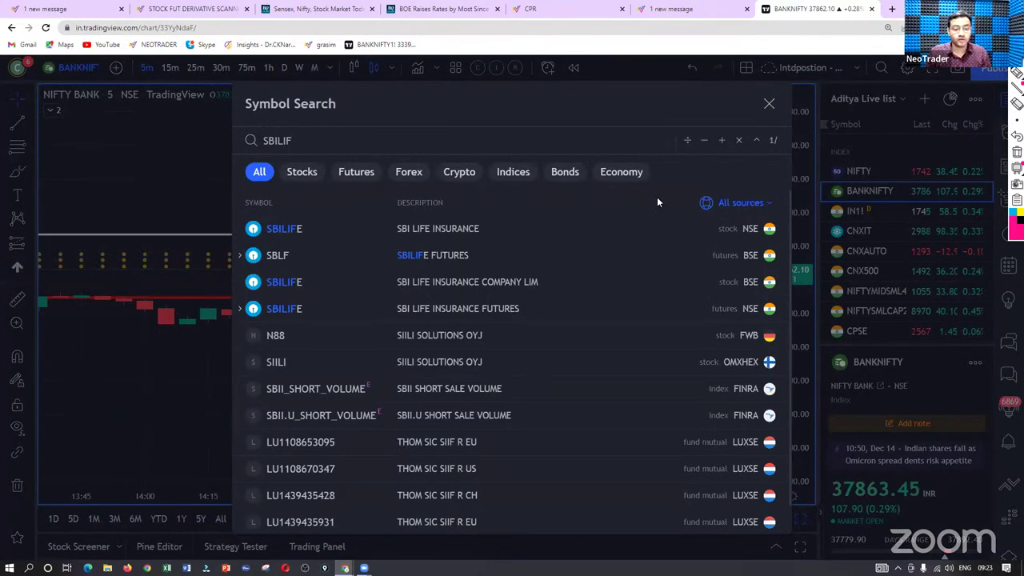
{"action": "key", "text": "Escape"}
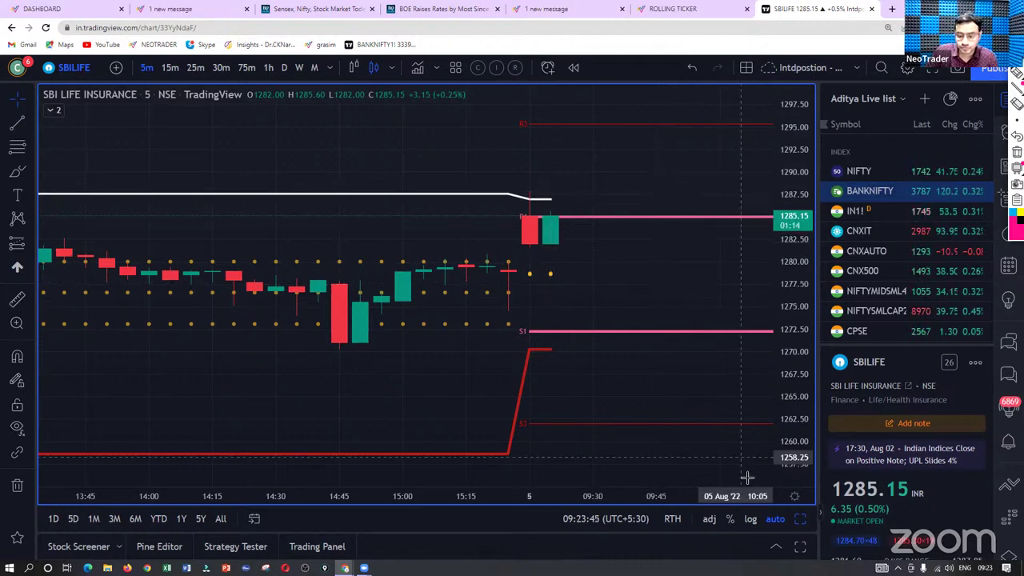
Step: Enlarge the SBI Life Insurance daily chart to examine its Ichimoku, RSI and DMI, and return to the four-chart layout
{"action": "left_click", "coordinate": [802, 519]}
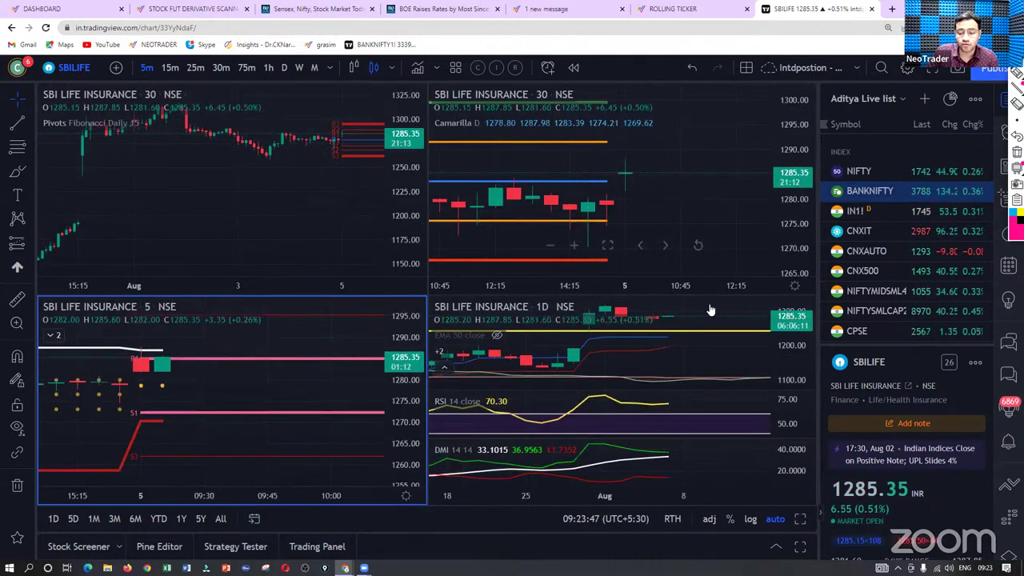
{"action": "left_click", "coordinate": [800, 518]}
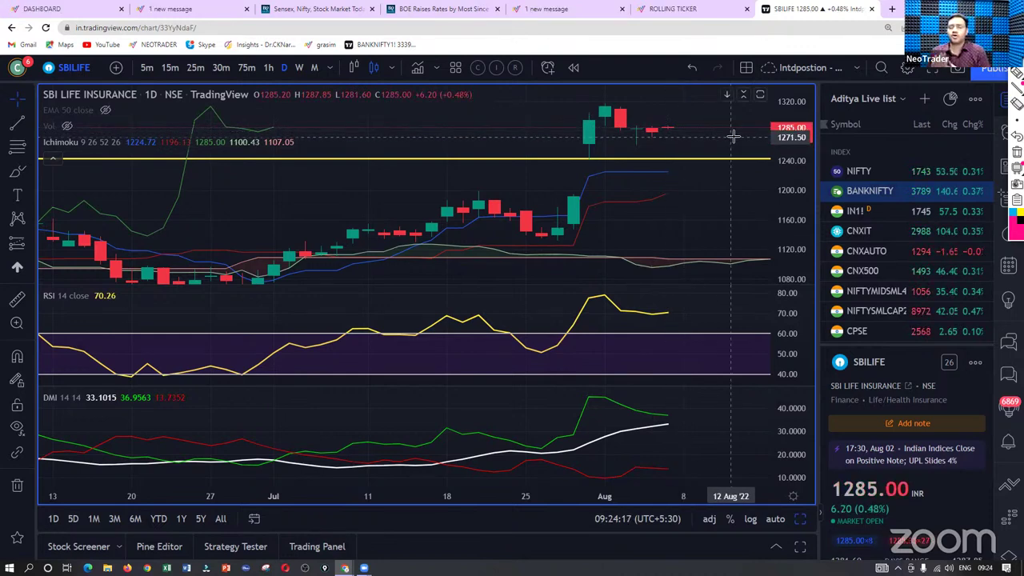
{"action": "left_click", "coordinate": [796, 519]}
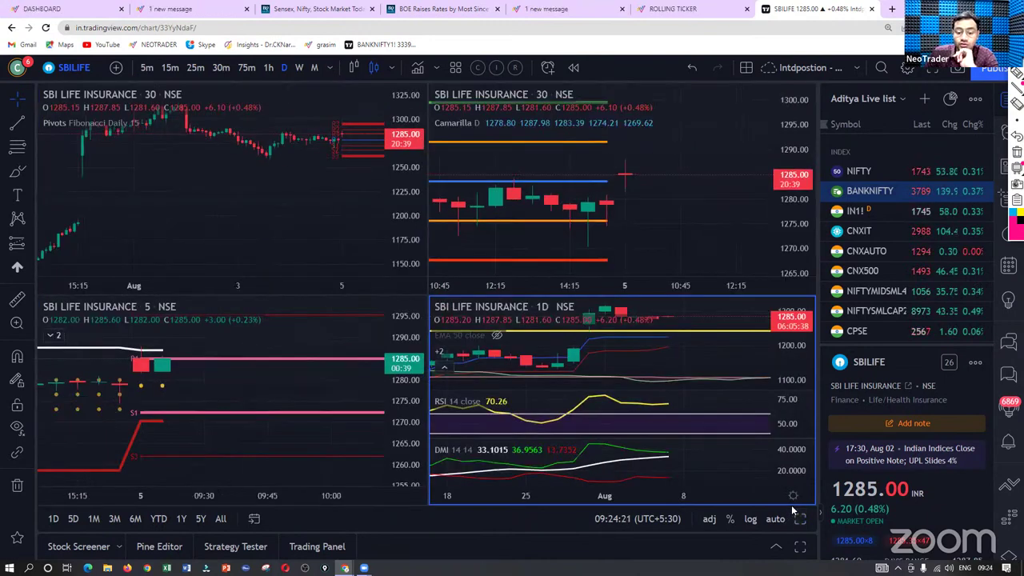
Step: Enlarge the SBI Life Insurance 5-minute chart and compare its pivot levels with the other timeframes
{"action": "left_click", "coordinate": [315, 389]}
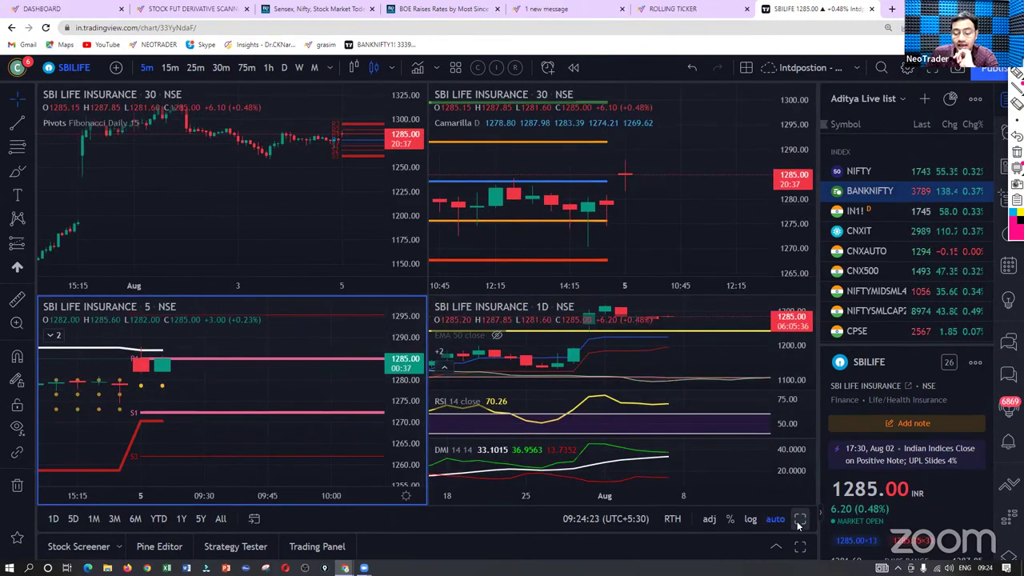
{"action": "left_click", "coordinate": [798, 518]}
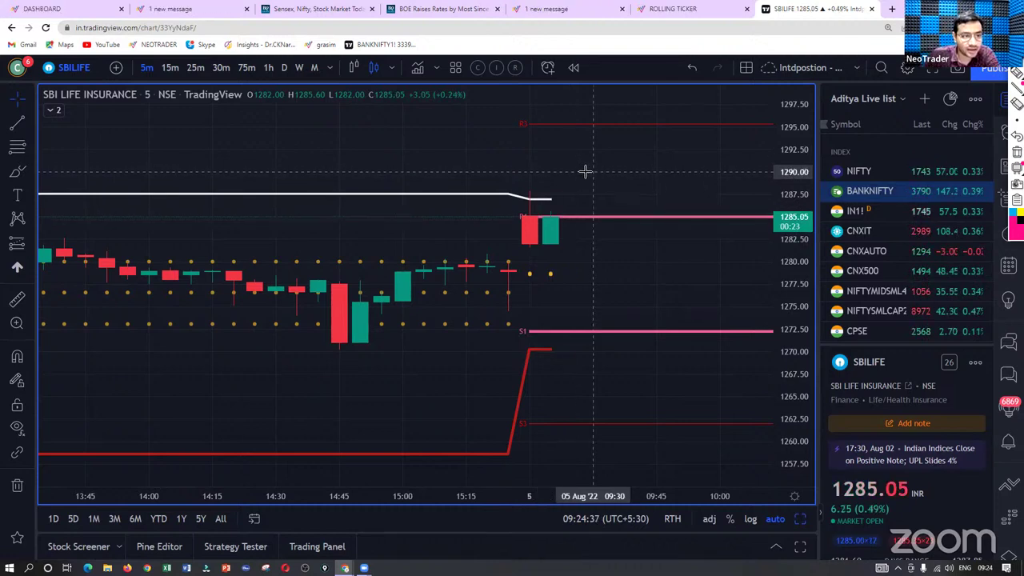
{"action": "left_click", "coordinate": [800, 518]}
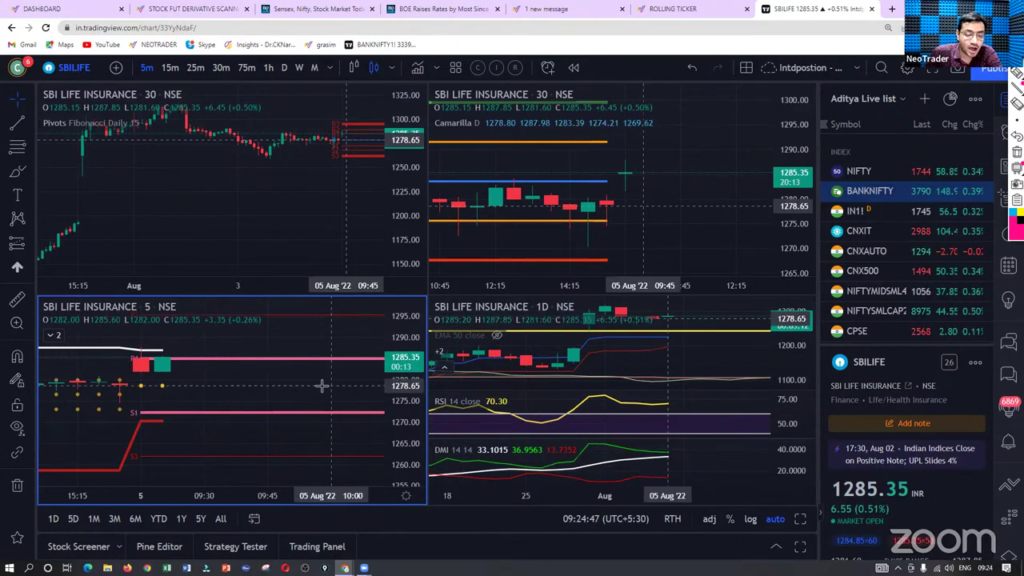
{"action": "left_click", "coordinate": [800, 519]}
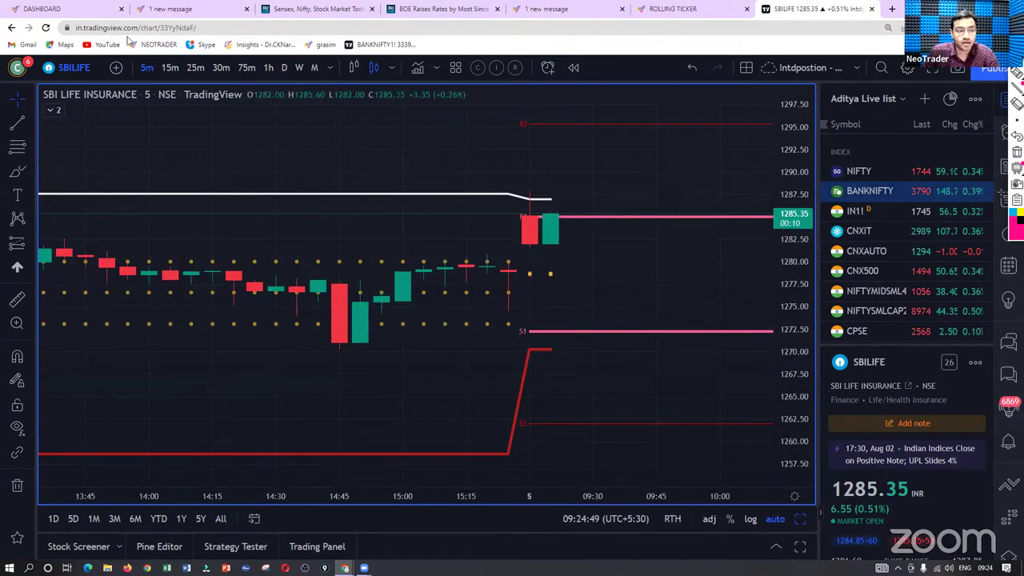
Step: Return to the NeoTrader dashboard and open the CPR pivots page in a new browser tab
{"action": "left_click", "coordinate": [174, 10]}
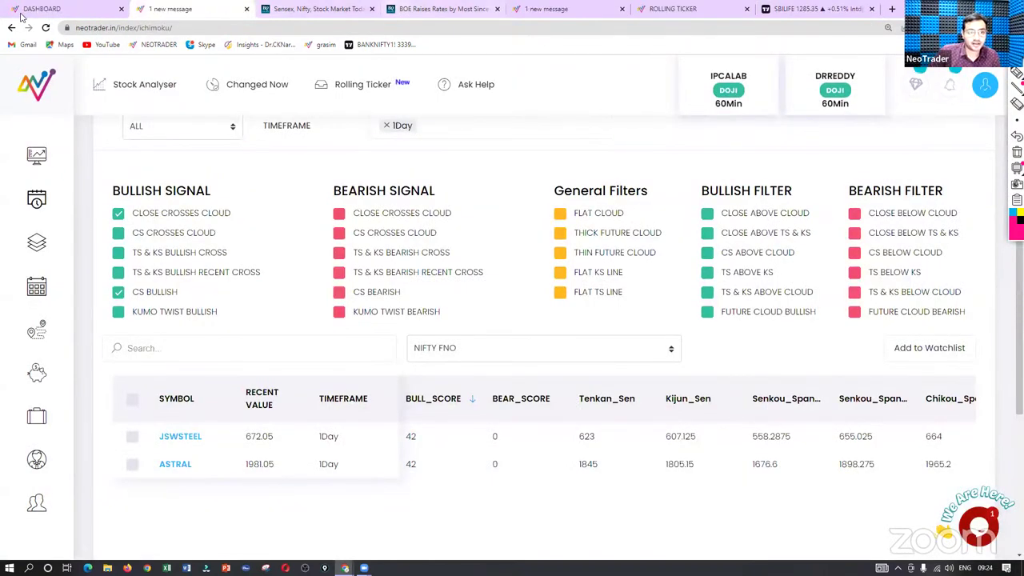
{"action": "left_click", "coordinate": [48, 9]}
{"action": "left_click", "coordinate": [38, 463]}
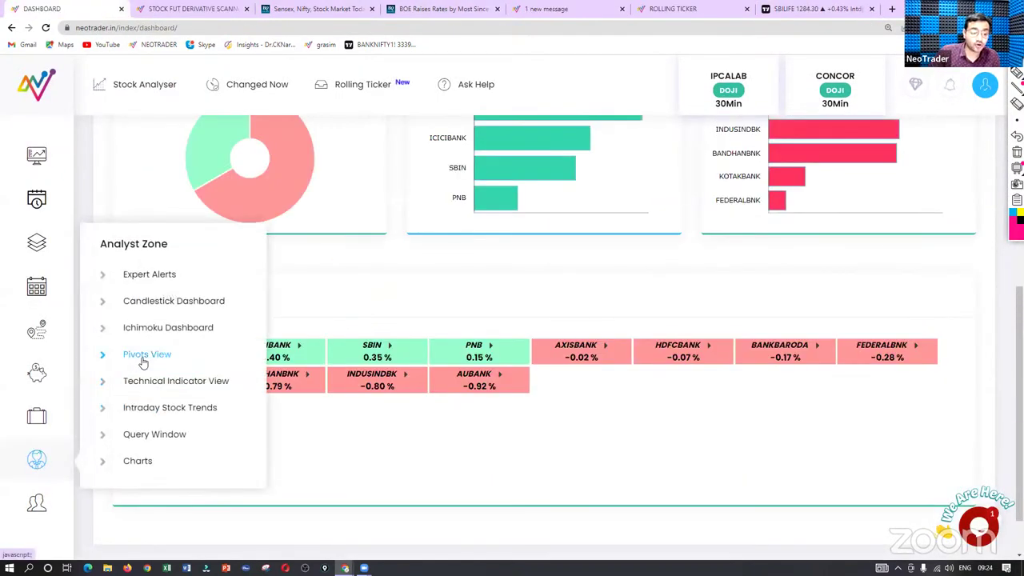
{"action": "mouse_move", "coordinate": [228, 360]}
{"action": "right_click", "coordinate": [299, 347]}
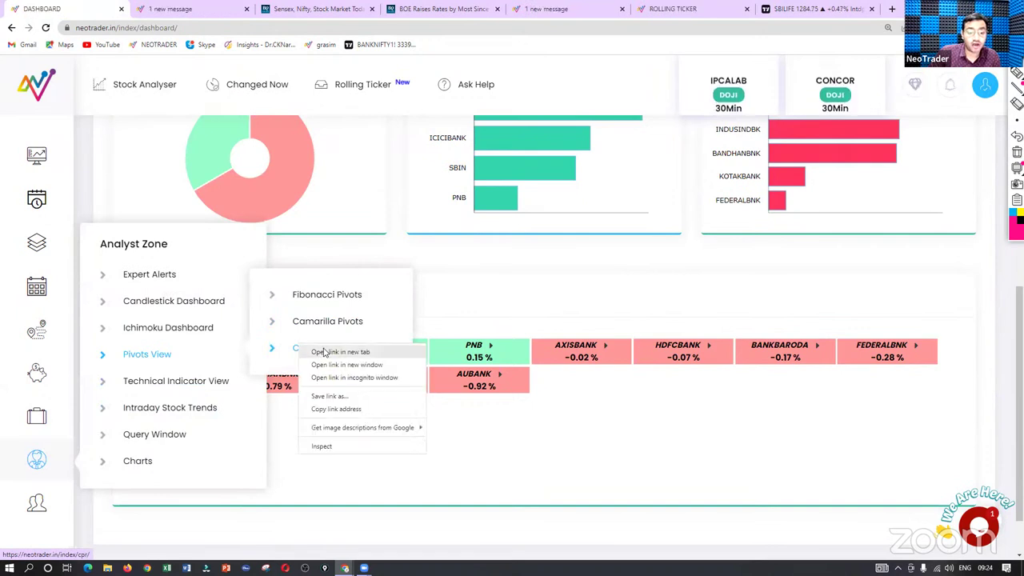
{"action": "left_click", "coordinate": [344, 357]}
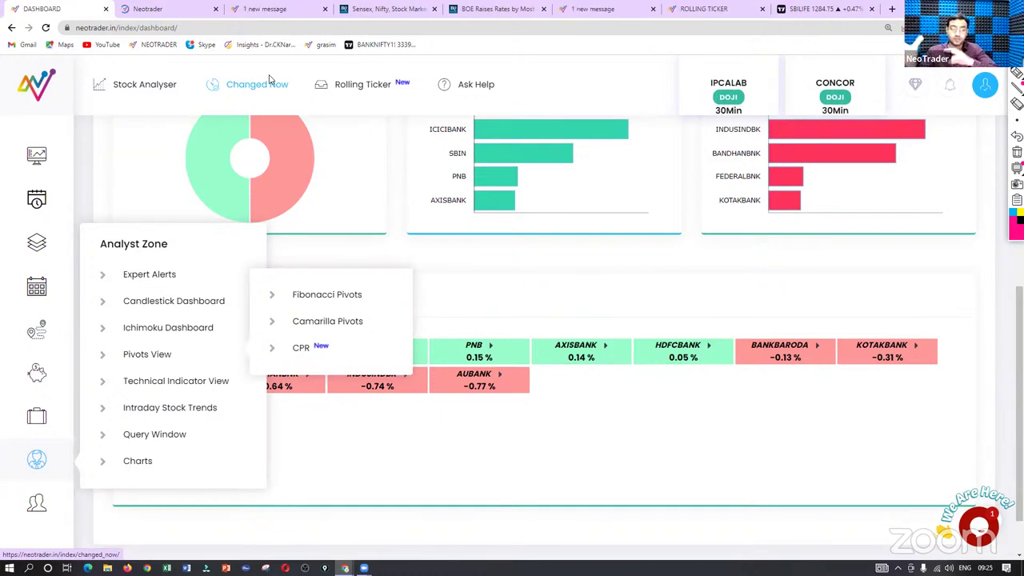
{"action": "left_click", "coordinate": [164, 10]}
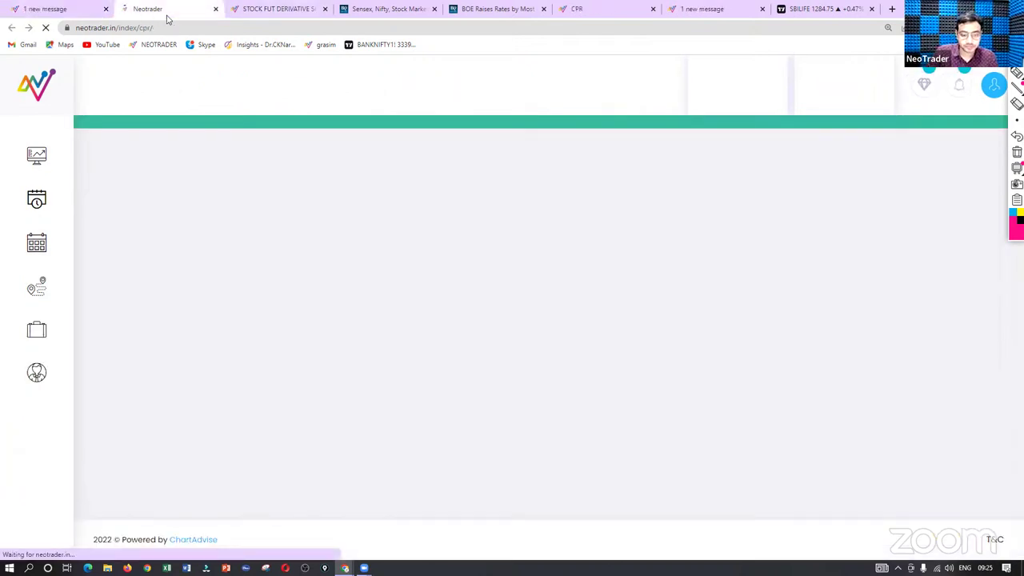
Step: Clear the CLOSE CROSSES CLOUD and CS BULLISH bullish signals in the Ichimoku screener
{"action": "left_click", "coordinate": [296, 10]}
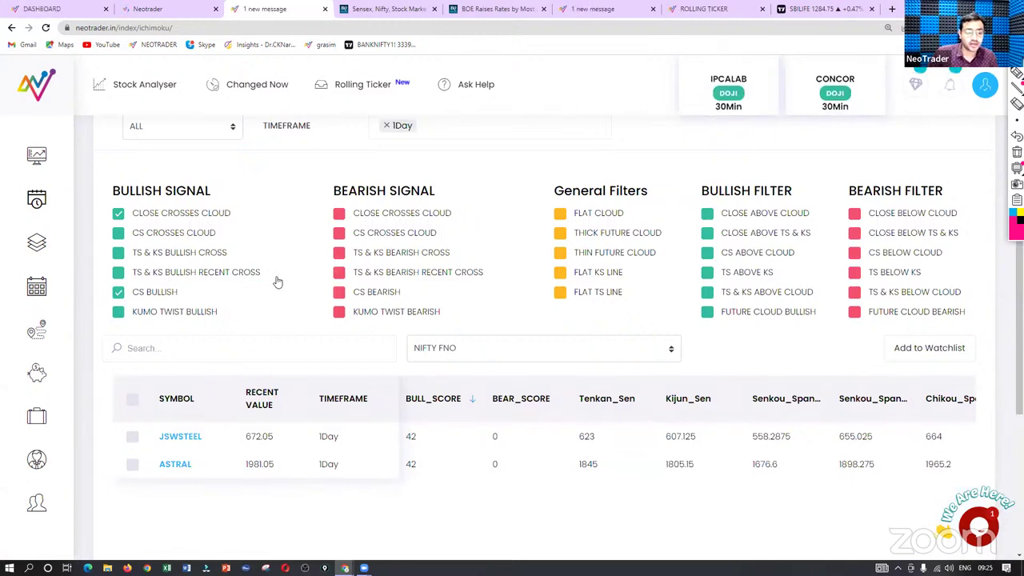
{"action": "left_click", "coordinate": [119, 213]}
{"action": "left_click", "coordinate": [119, 292]}
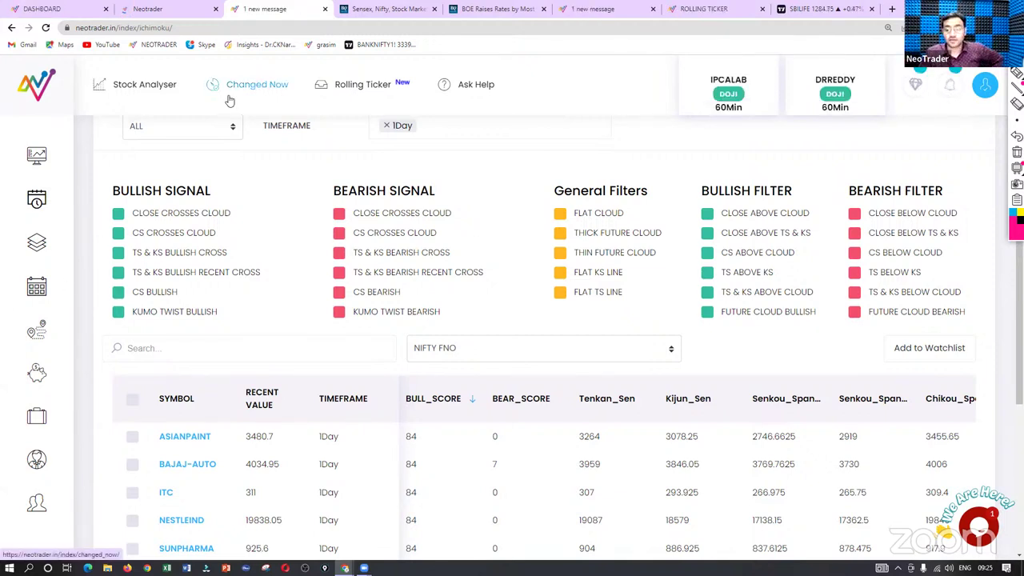
Step: Reload the blank CPR page in the new browser tab and check its stock universe options
{"action": "left_click", "coordinate": [159, 8]}
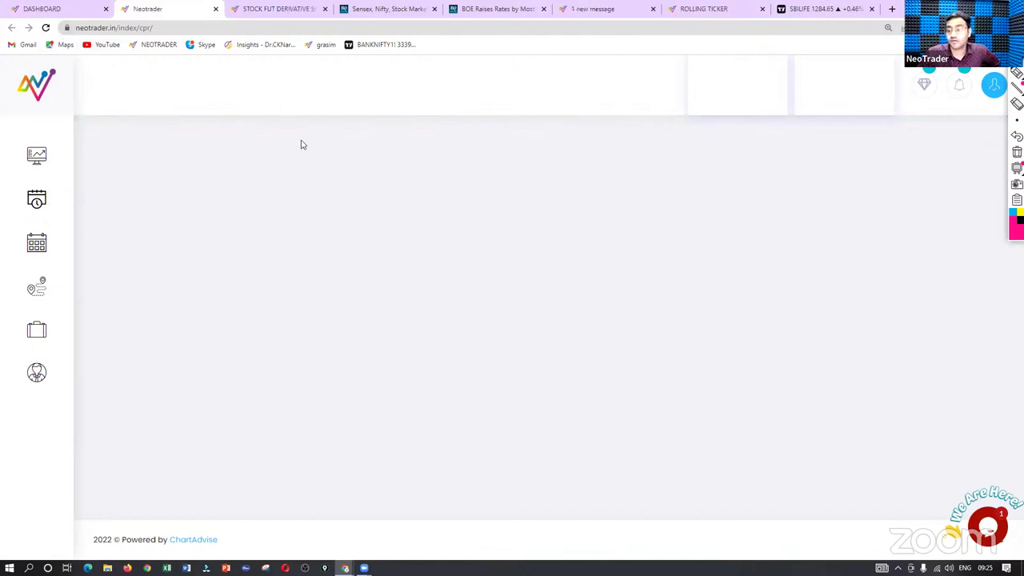
{"action": "left_click", "coordinate": [44, 28]}
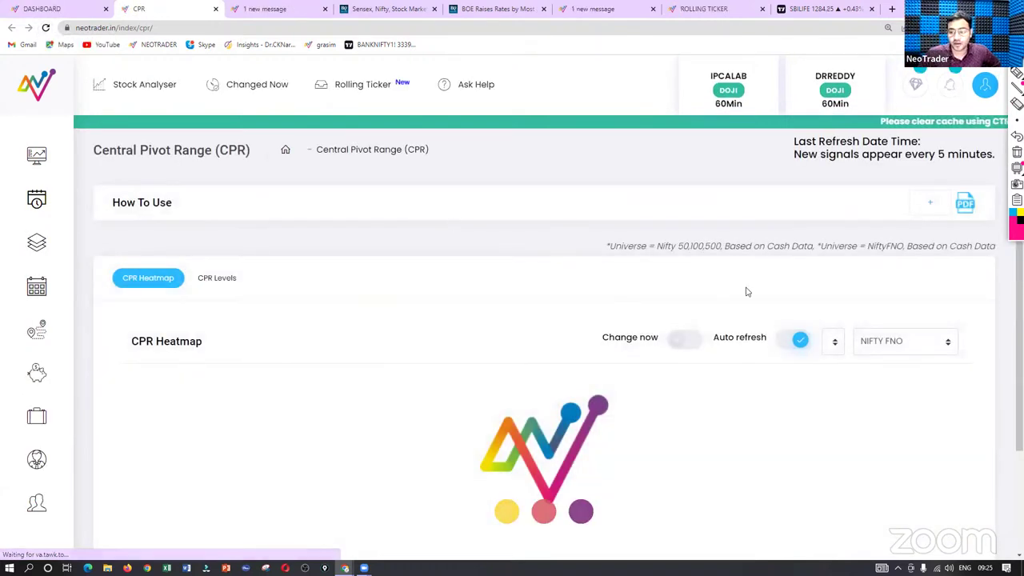
{"action": "left_click", "coordinate": [928, 341]}
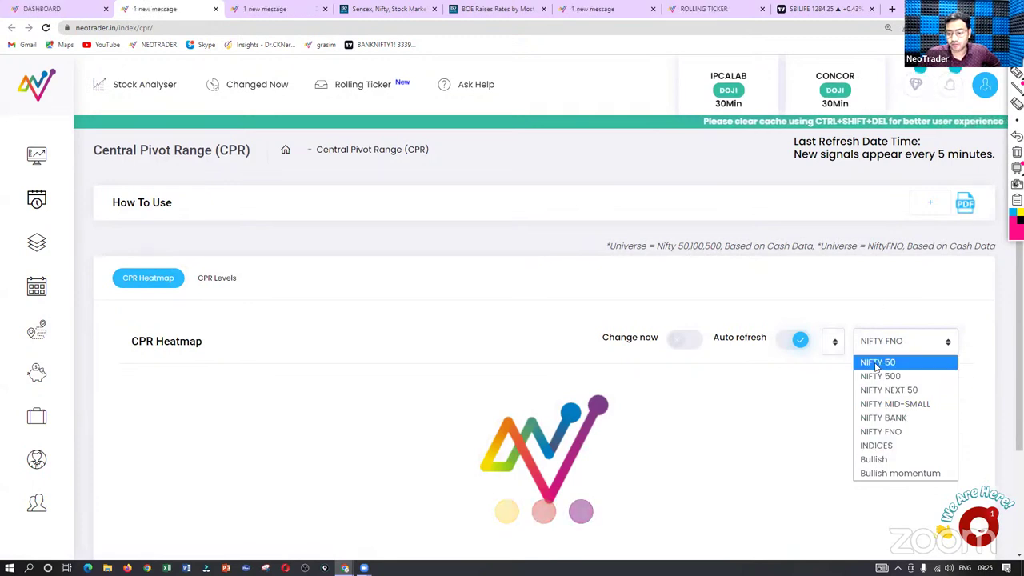
{"action": "left_click", "coordinate": [276, 8]}
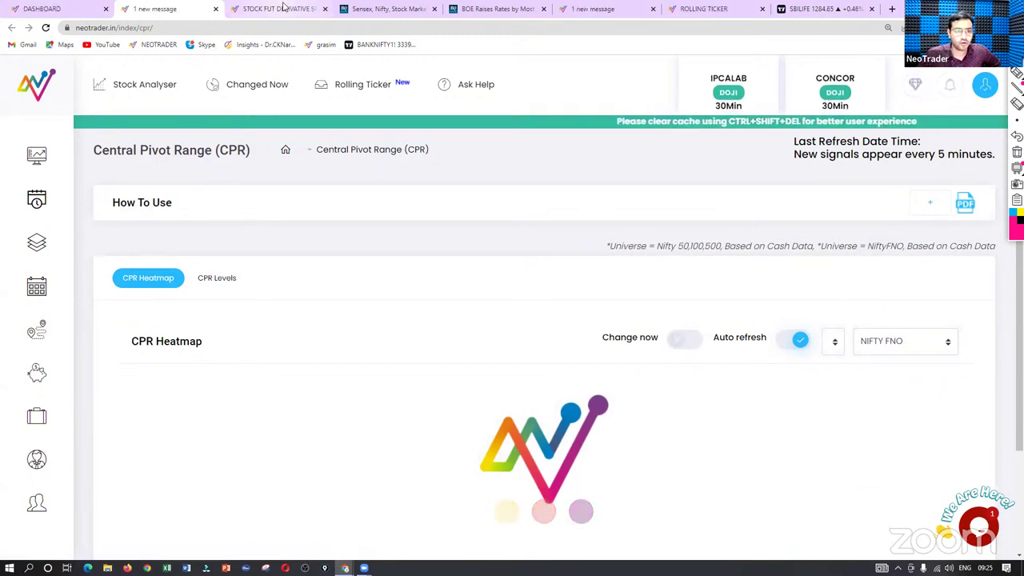
Step: Close the two BQ Prime news pages about the stock market and the BOE rate rise
{"action": "left_click", "coordinate": [276, 9]}
{"action": "left_click", "coordinate": [414, 9]}
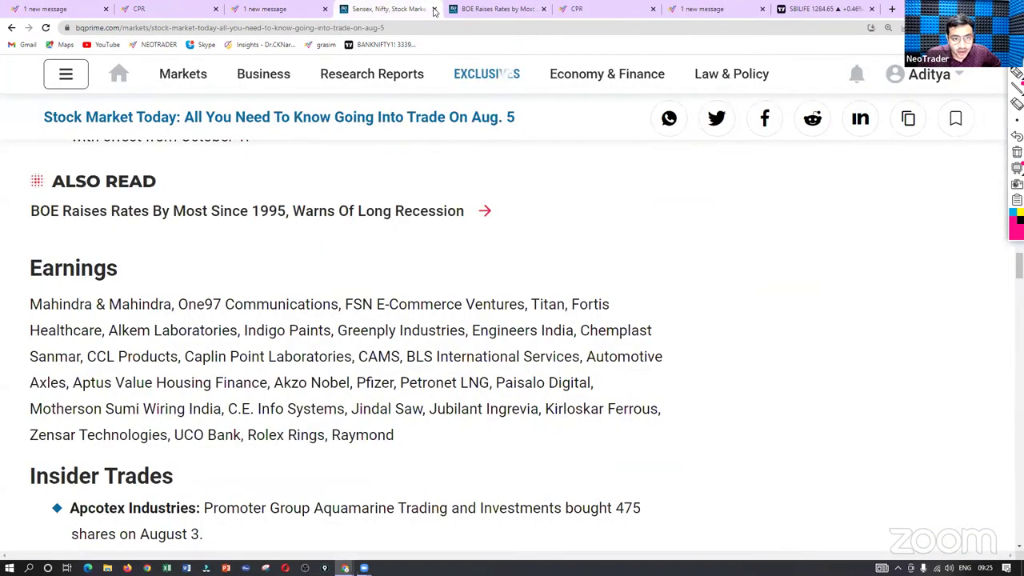
{"action": "left_click", "coordinate": [433, 9]}
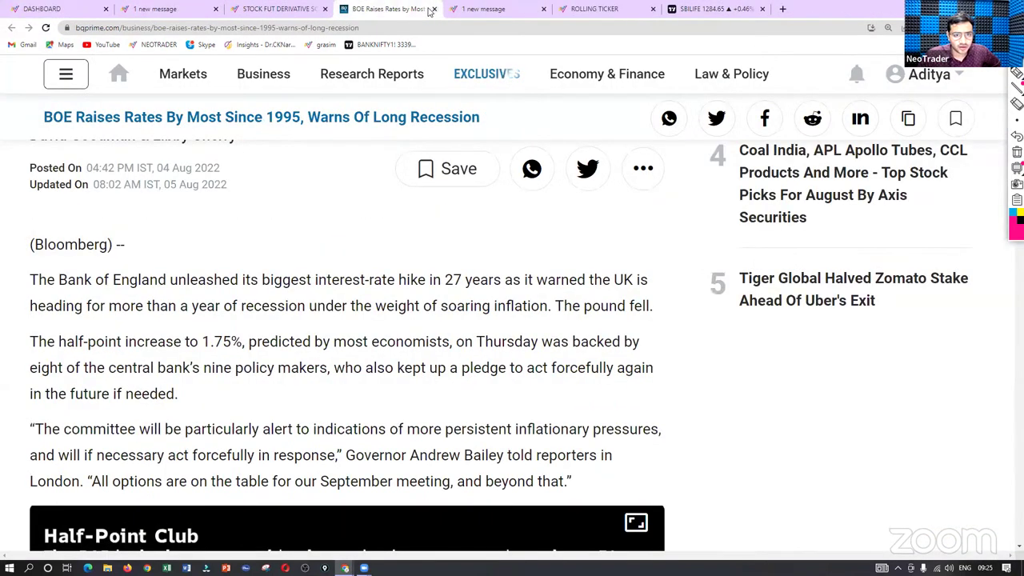
{"action": "left_click", "coordinate": [433, 9]}
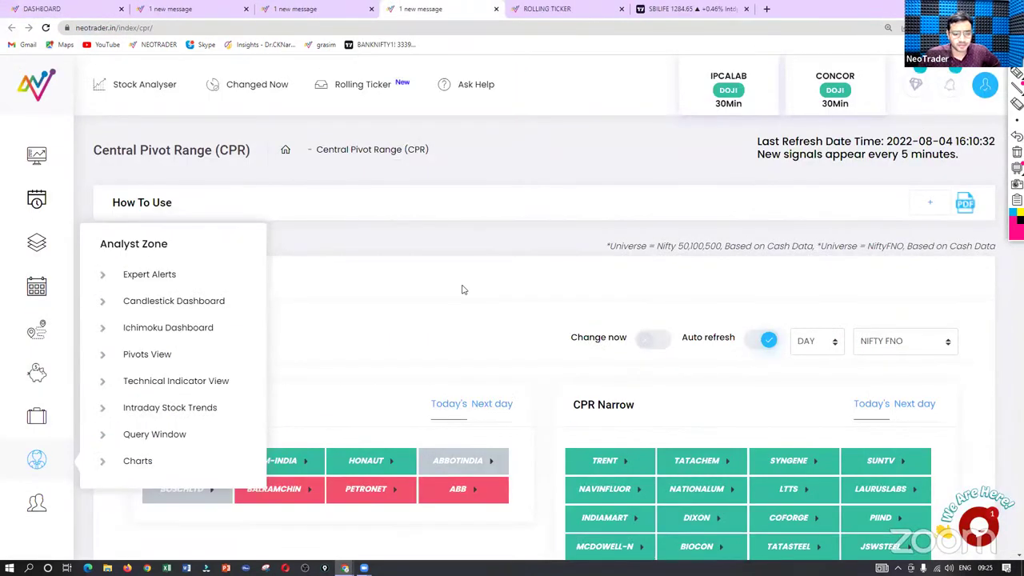
Step: Check the previous day's CPR heatmap page, close it and return to the newly loaded CPR page
{"action": "scroll", "coordinate": [474, 252], "scroll_direction": "down", "scroll_amount": 3}
{"action": "scroll", "coordinate": [473, 251], "scroll_direction": "down", "scroll_amount": 6}
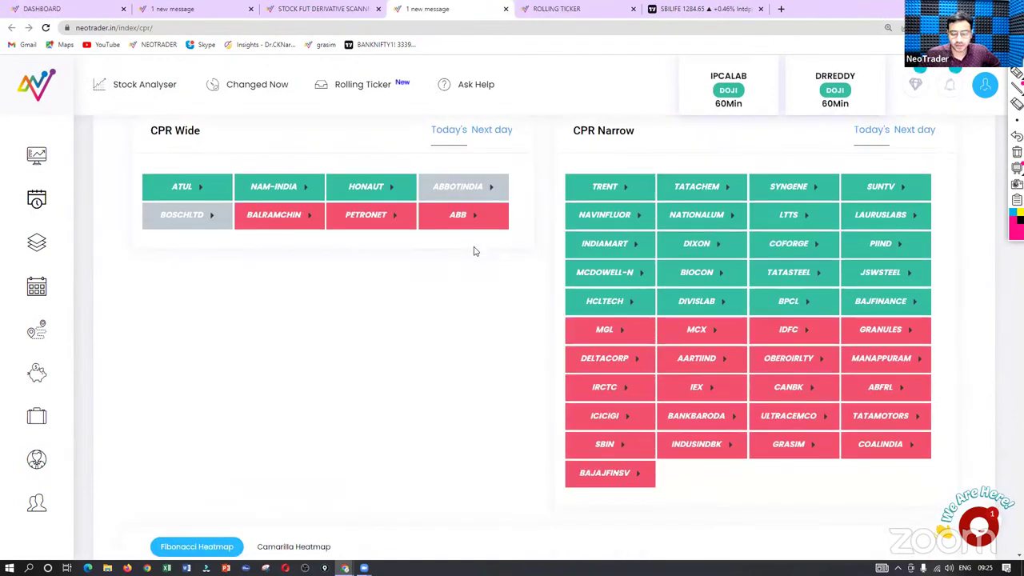
{"action": "scroll", "coordinate": [206, 102], "scroll_direction": "up", "scroll_amount": 5}
{"action": "scroll", "coordinate": [205, 102], "scroll_direction": "up", "scroll_amount": 3}
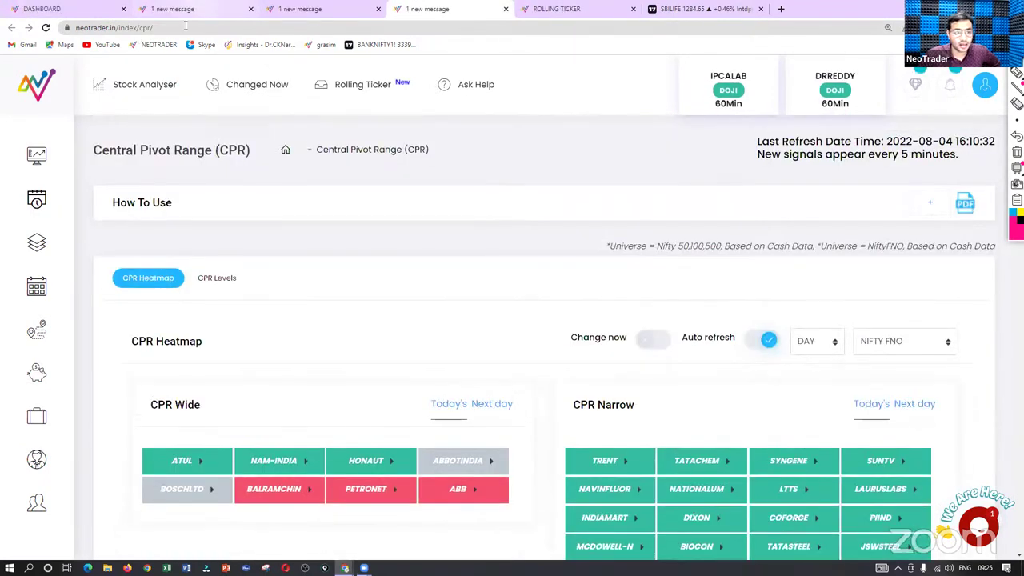
{"action": "left_click", "coordinate": [362, 84]}
{"action": "left_click", "coordinate": [161, 12]}
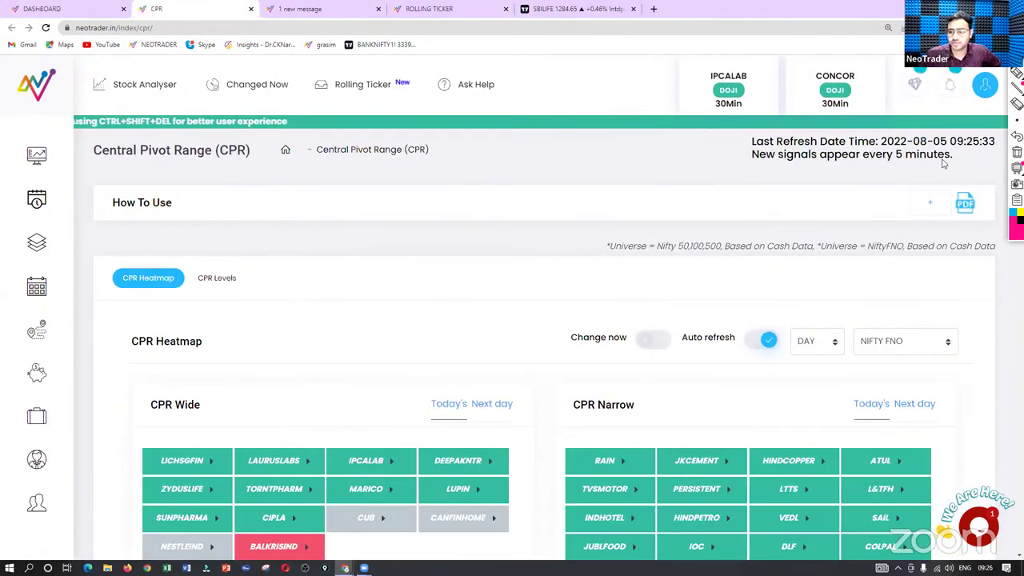
Step: Tick LALPATHLAB, HINDPETRO, TITAN and WHIRLPOOL in the green Level 1 group of the Fibonacci heatmap
{"action": "scroll", "coordinate": [338, 256], "scroll_direction": "down", "scroll_amount": 1}
{"action": "scroll", "coordinate": [338, 258], "scroll_direction": "down", "scroll_amount": 2}
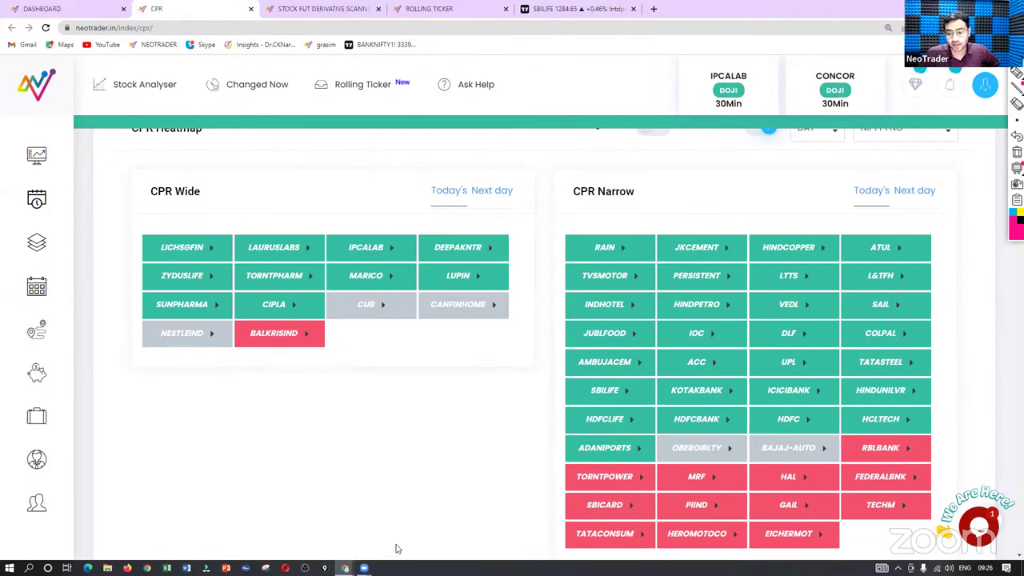
{"action": "scroll", "coordinate": [428, 549], "scroll_direction": "down", "scroll_amount": 2}
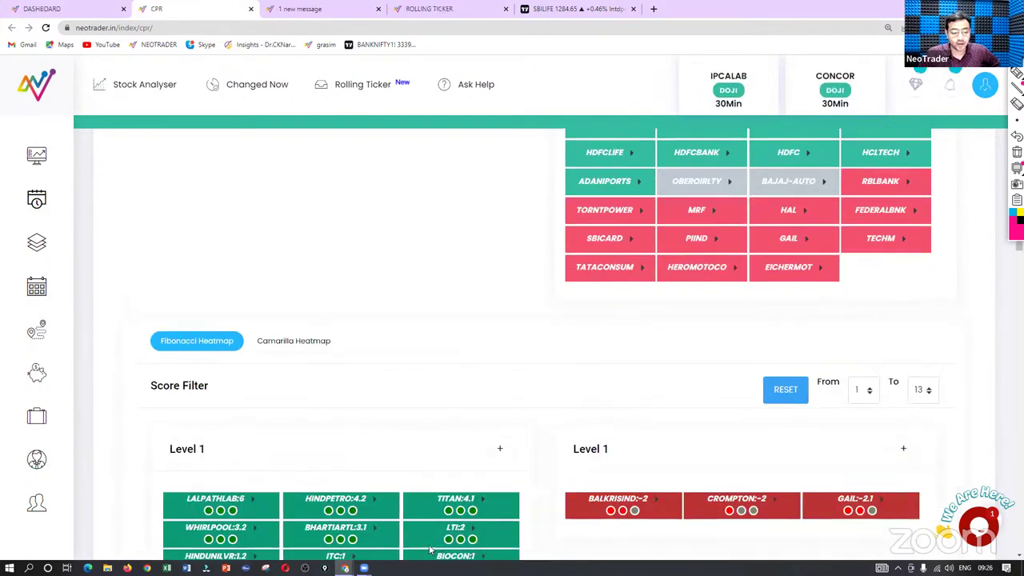
{"action": "scroll", "coordinate": [429, 549], "scroll_direction": "down", "scroll_amount": 3}
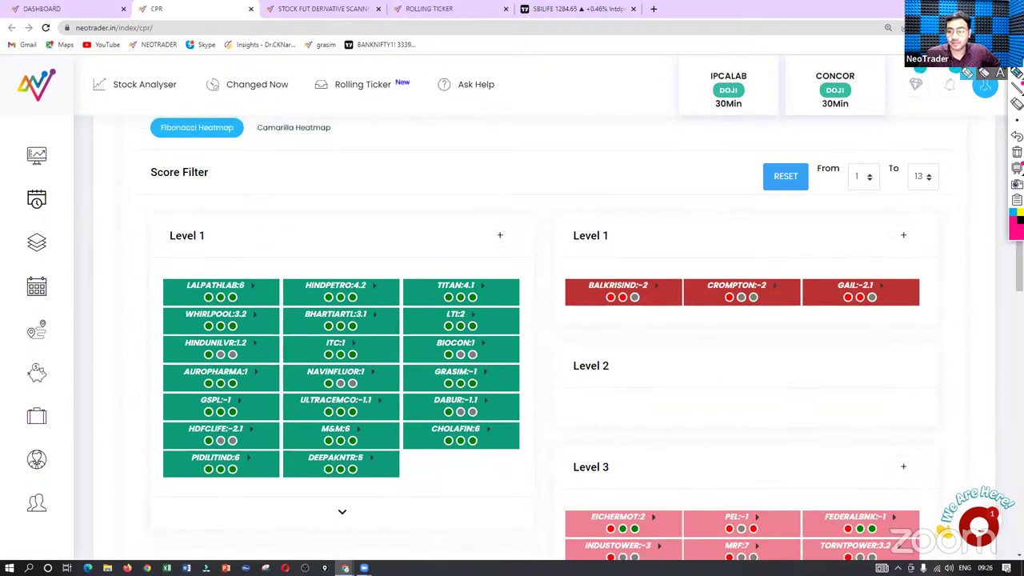
{"action": "mouse_move", "coordinate": [220, 273]}
{"action": "left_mouse_down"}
{"action": "mouse_move", "coordinate": [229, 279]}
{"action": "mouse_move", "coordinate": [280, 247]}
{"action": "mouse_move", "coordinate": [384, 238]}
{"action": "left_mouse_up"}
{"action": "left_click_drag", "start_coordinate": [435, 272], "coordinate": [464, 257]}
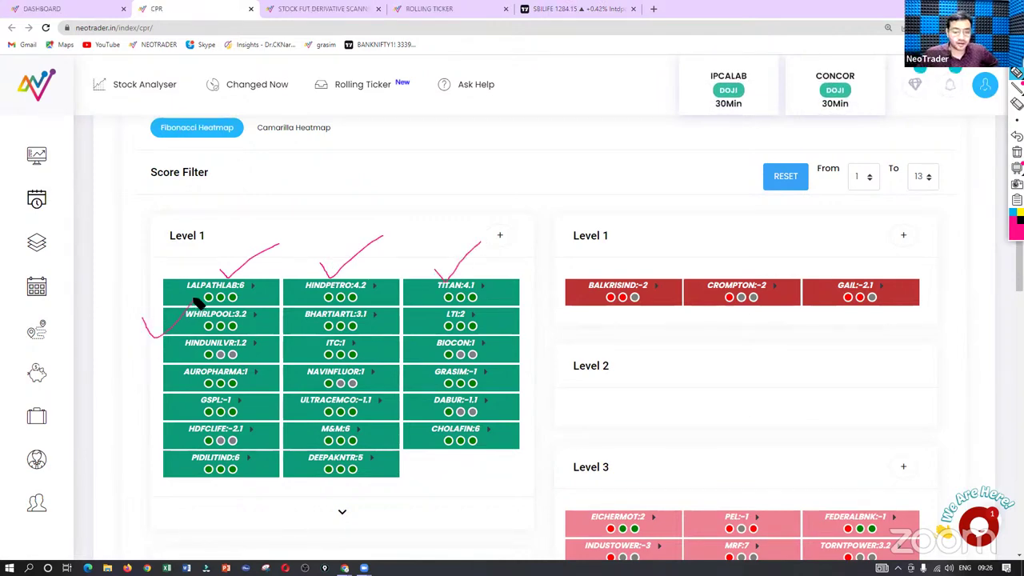
Step: Tick BHARTIARTL, LTI, ITC, AUROPHARMA and GRASIM in the green Level 1 group of the Fibonacci heatmap
{"action": "mouse_move", "coordinate": [289, 326]}
{"action": "left_mouse_down"}
{"action": "mouse_move", "coordinate": [301, 338]}
{"action": "mouse_move", "coordinate": [360, 316]}
{"action": "left_mouse_up"}
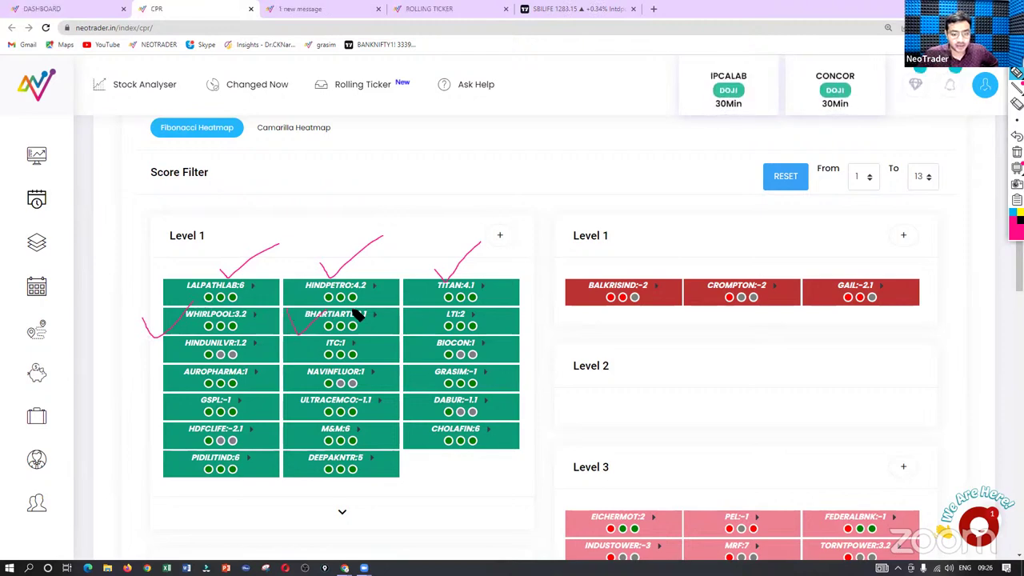
{"action": "left_click_drag", "start_coordinate": [448, 310], "coordinate": [496, 290]}
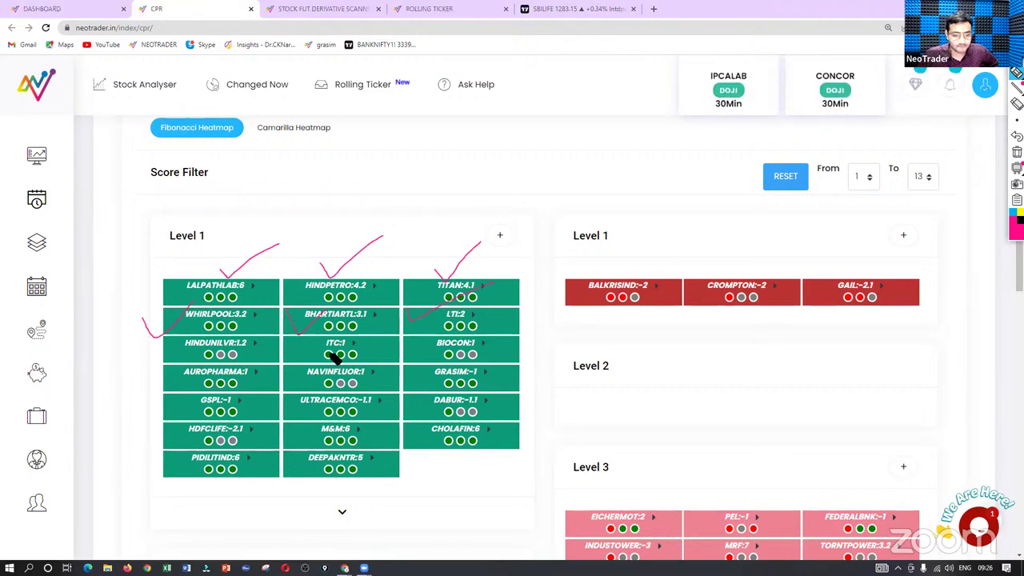
{"action": "left_click_drag", "start_coordinate": [328, 357], "coordinate": [354, 338]}
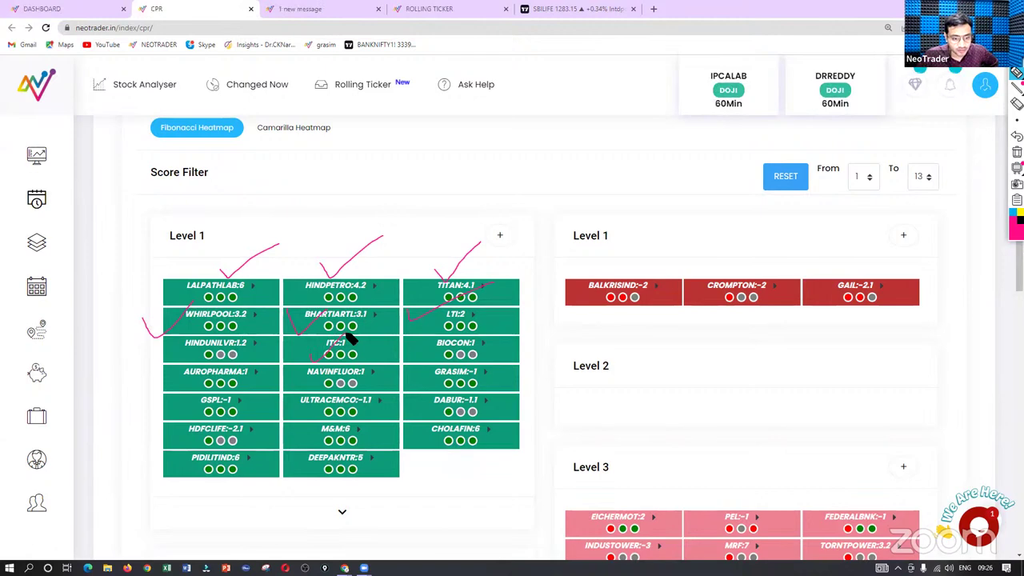
{"action": "left_click_drag", "start_coordinate": [180, 392], "coordinate": [260, 372]}
{"action": "left_click_drag", "start_coordinate": [410, 386], "coordinate": [461, 374]}
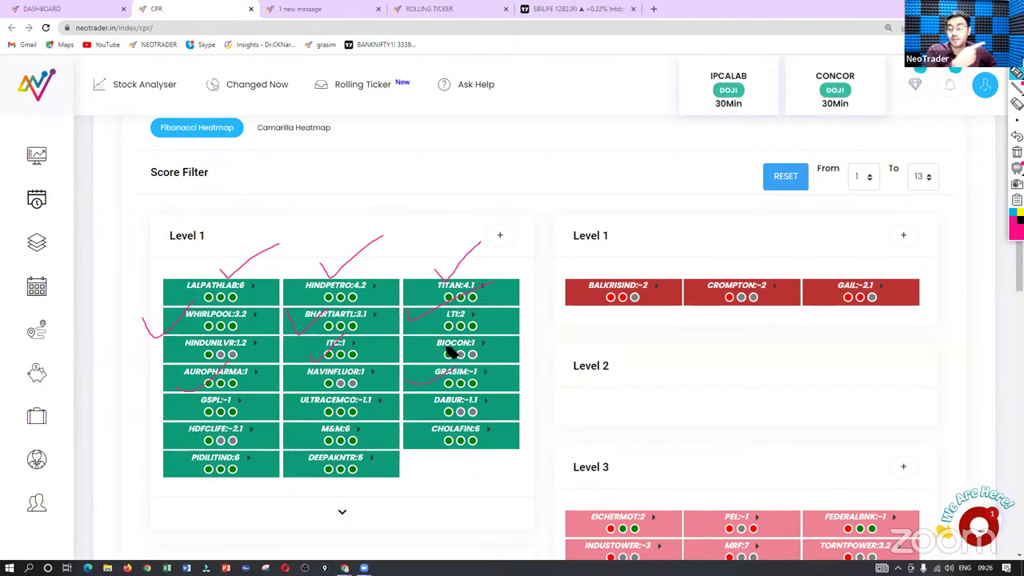
Step: Mark ULTRACEMCO, M&M, CHOLAFIN, PIDILITIND and DEEPAKNTR in the green Level 1 group
{"action": "left_click_drag", "start_coordinate": [303, 415], "coordinate": [362, 385]}
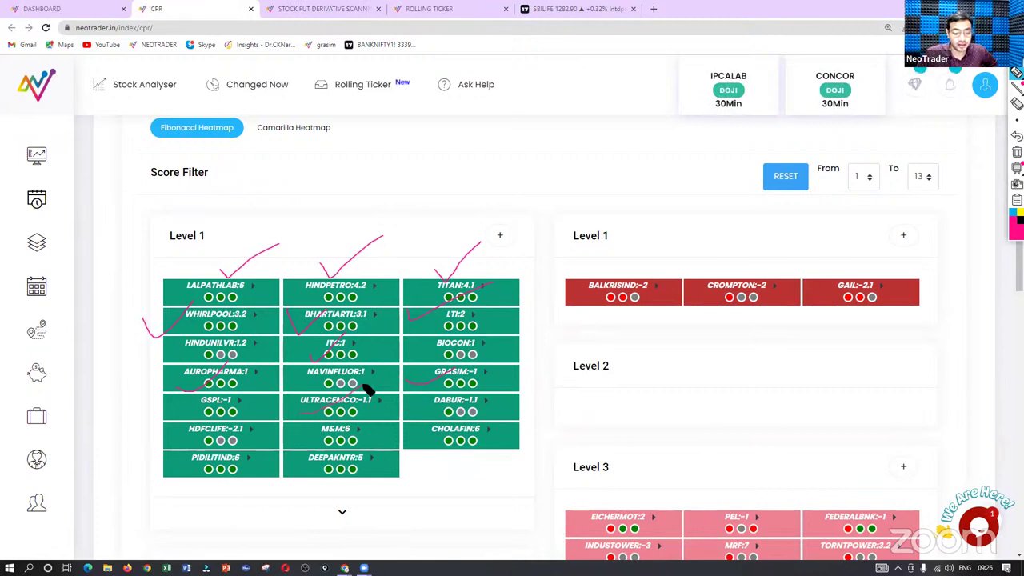
{"action": "left_click_drag", "start_coordinate": [302, 438], "coordinate": [357, 437]}
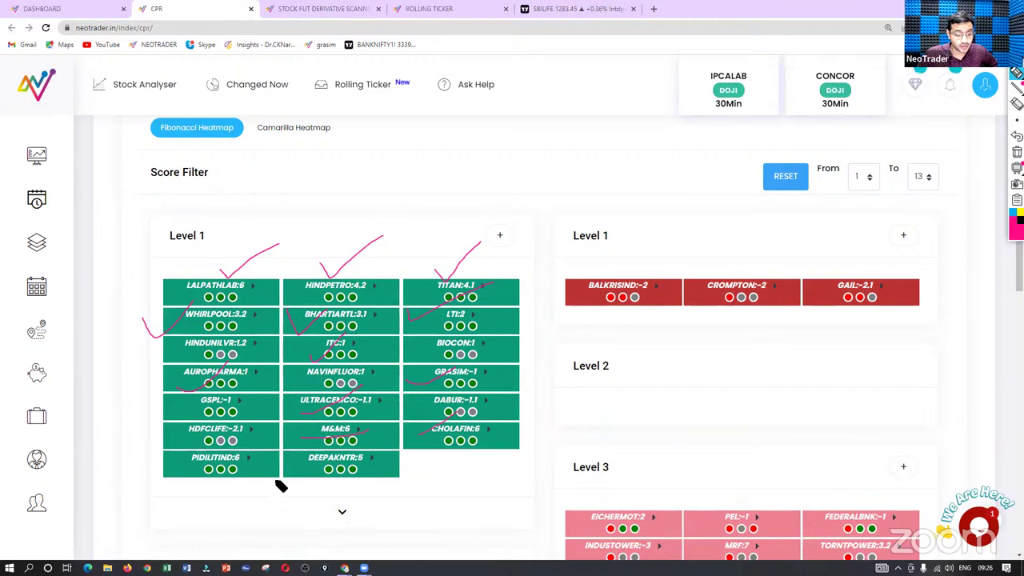
{"action": "left_click_drag", "start_coordinate": [192, 480], "coordinate": [258, 427]}
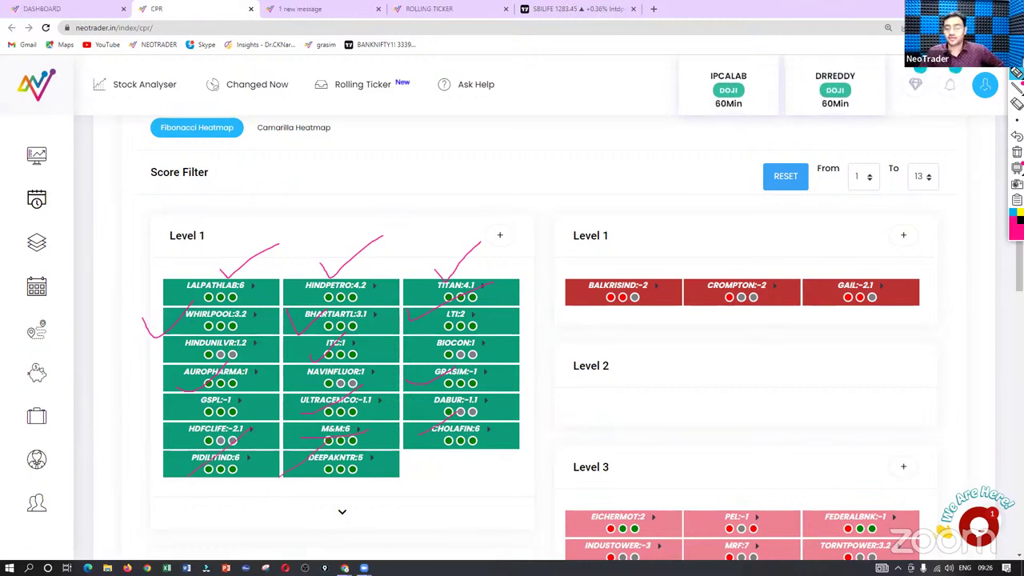
Step: Clear all the drawn annotations and switch the CPR heatmap's stock universe to NIFTY 50, keeping the DAY timeframe
{"action": "left_click", "coordinate": [1017, 152]}
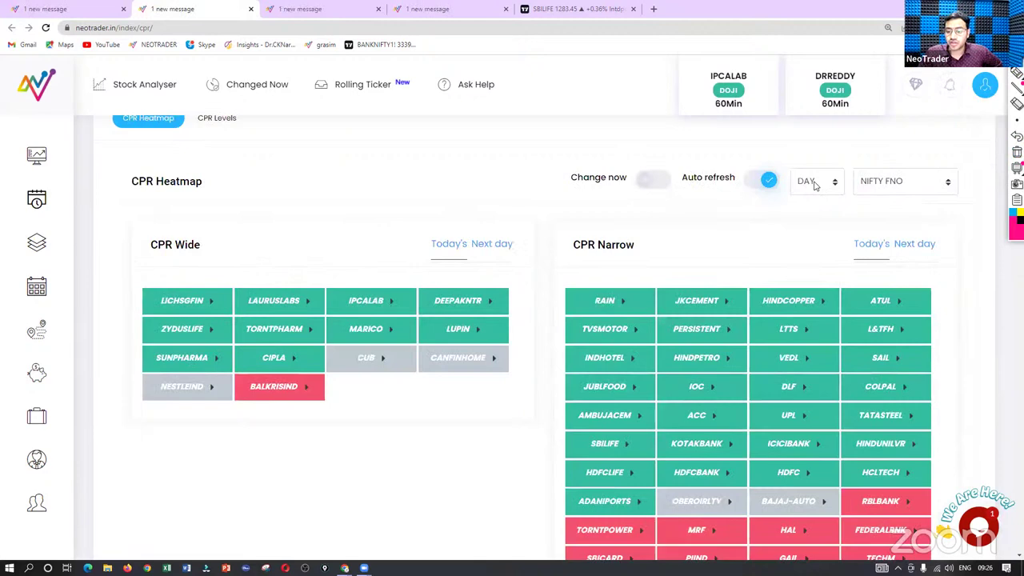
{"action": "left_click", "coordinate": [812, 181]}
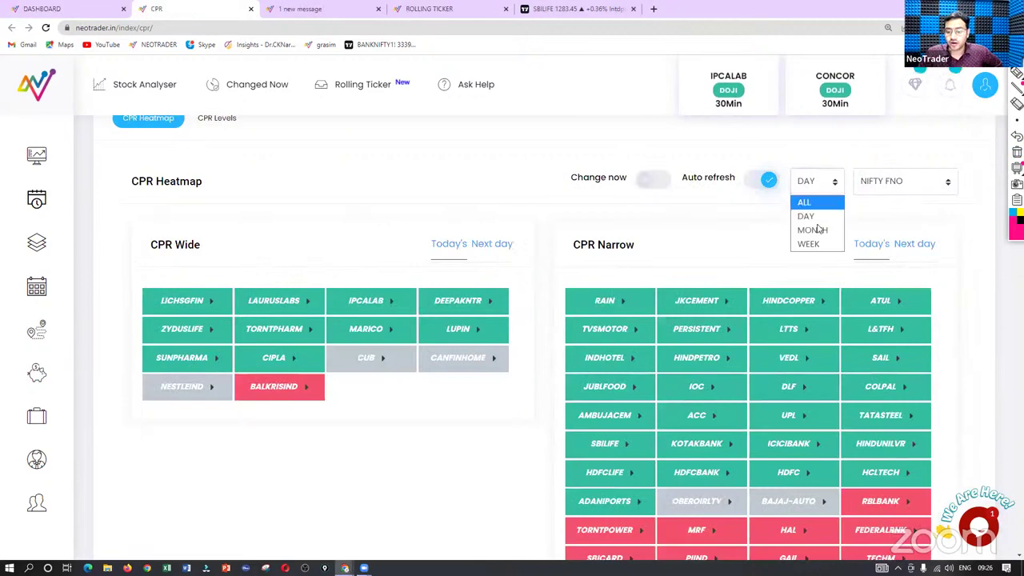
{"action": "left_click", "coordinate": [864, 185]}
{"action": "left_click", "coordinate": [864, 204]}
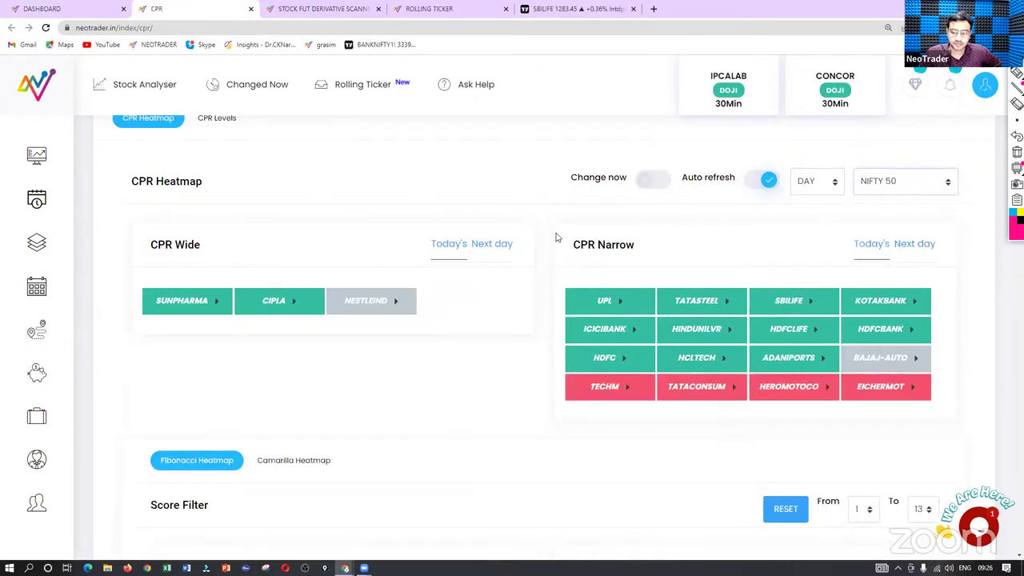
Step: Review the NIFTY 50 Fibonacci levels and circle the whole red Level 3 group with a thicker pen
{"action": "scroll", "coordinate": [557, 237], "scroll_direction": "down", "scroll_amount": 4}
{"action": "scroll", "coordinate": [557, 237], "scroll_direction": "down", "scroll_amount": 1}
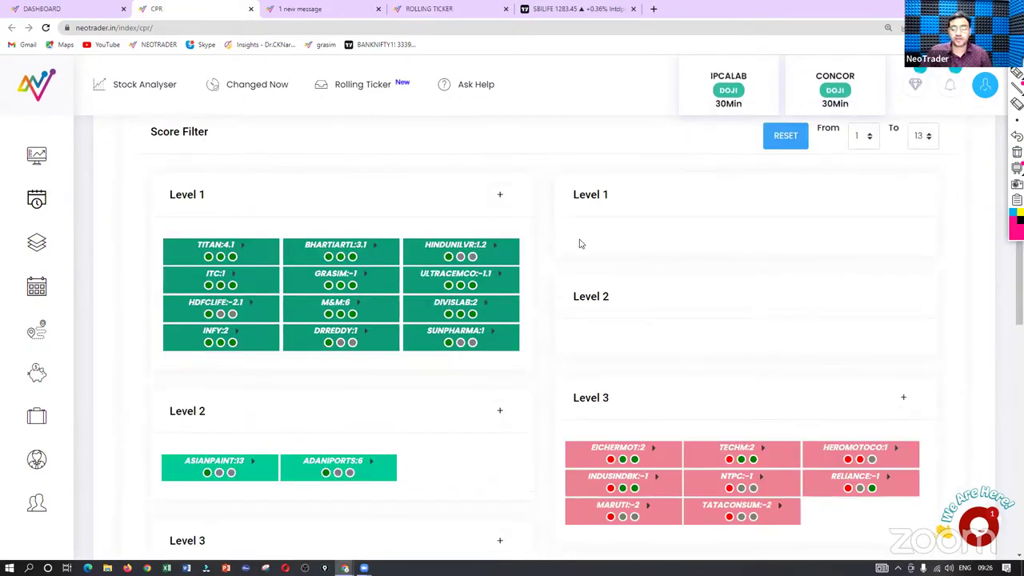
{"action": "scroll", "coordinate": [532, 265], "scroll_direction": "down", "scroll_amount": 5}
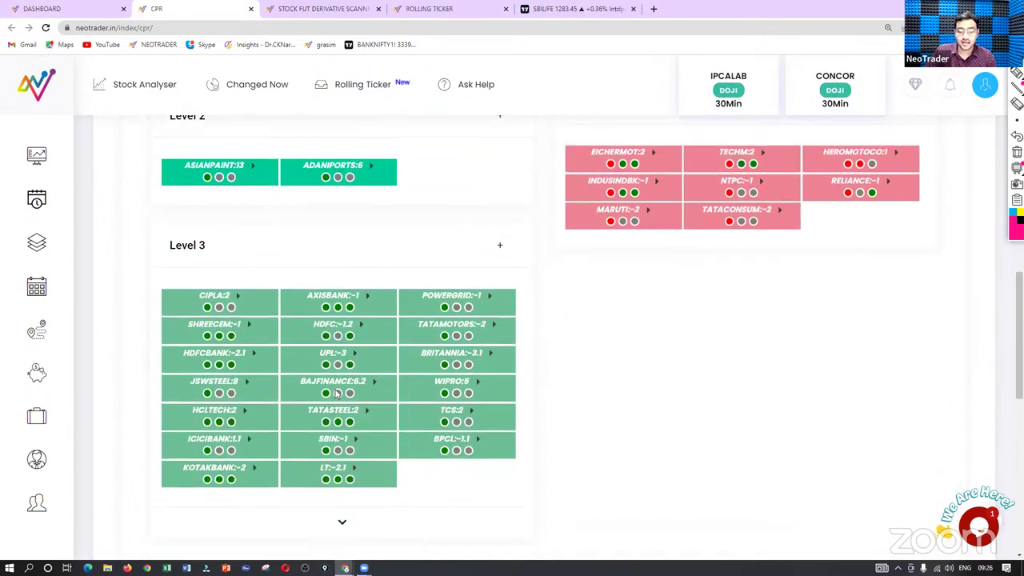
{"action": "scroll", "coordinate": [256, 384], "scroll_direction": "up", "scroll_amount": 4}
{"action": "scroll", "coordinate": [192, 210], "scroll_direction": "down", "scroll_amount": 2}
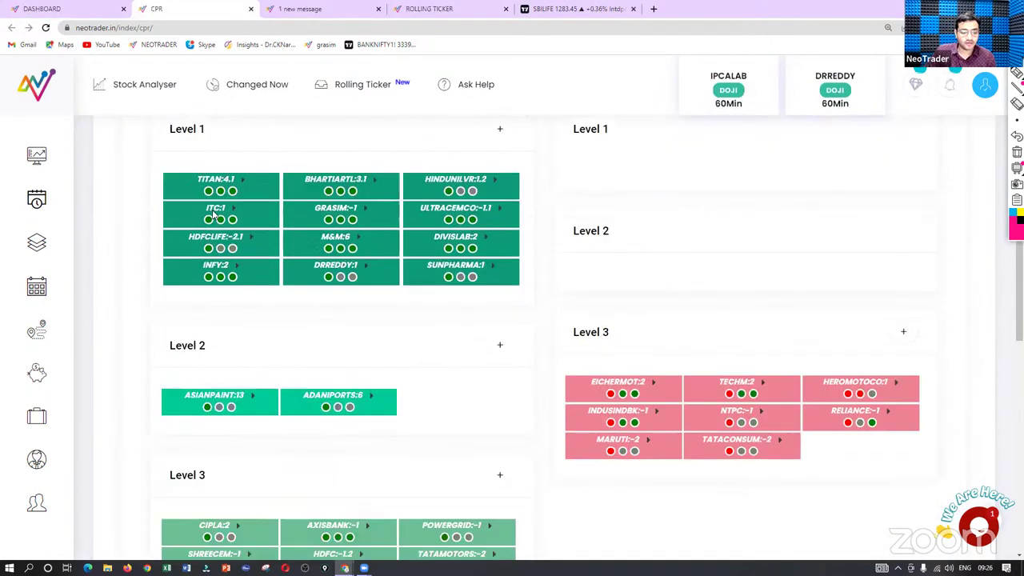
{"action": "scroll", "coordinate": [871, 372], "scroll_direction": "up", "scroll_amount": 1}
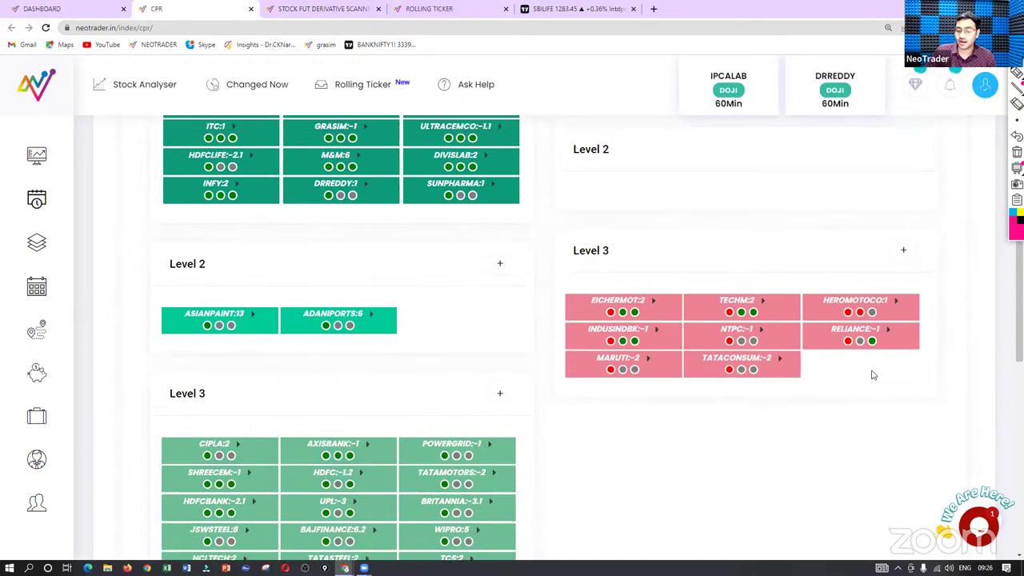
{"action": "mouse_move", "coordinate": [1015, 120]}
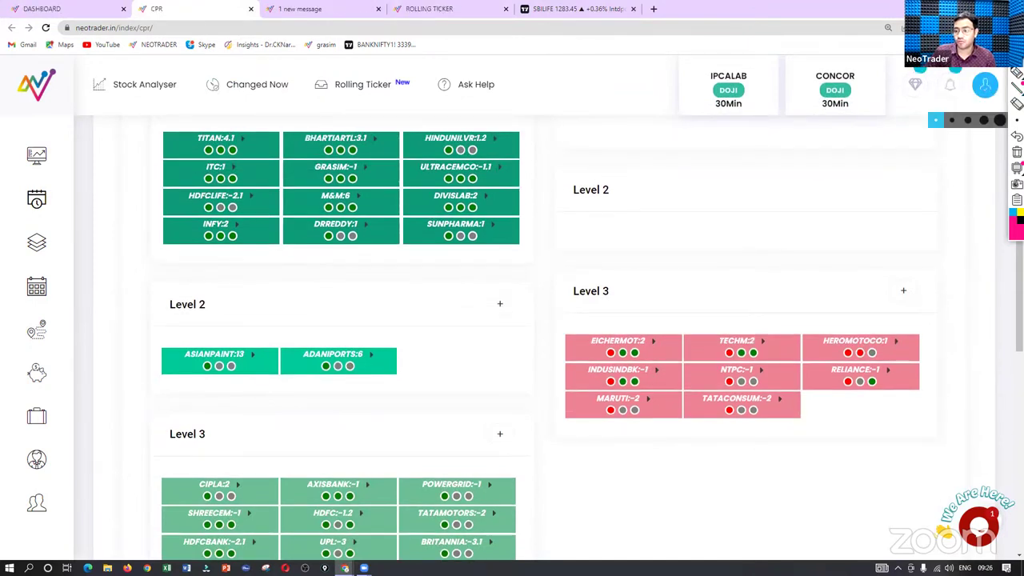
{"action": "left_click", "coordinate": [952, 121]}
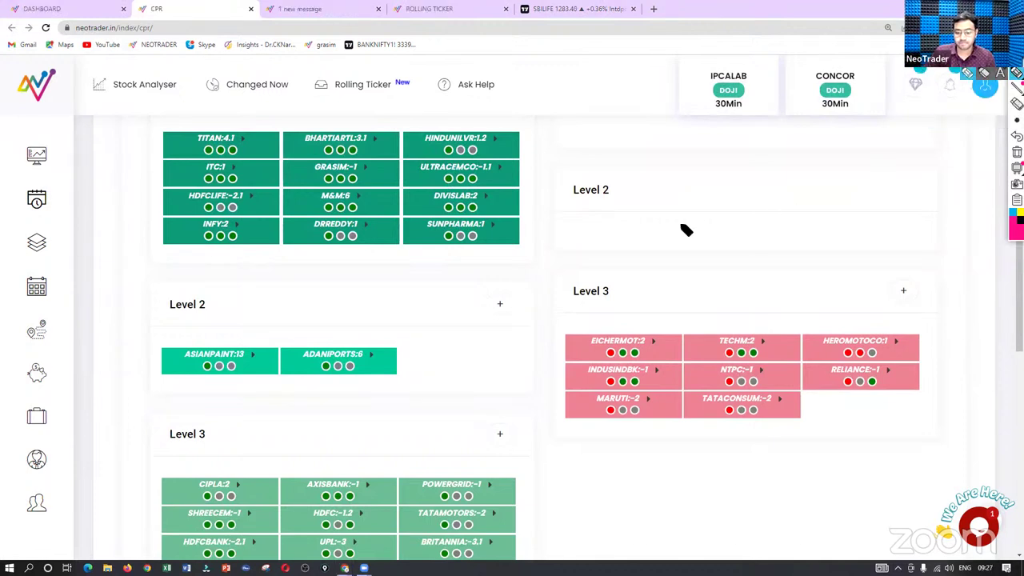
{"action": "mouse_move", "coordinate": [557, 271]}
{"action": "left_mouse_down"}
{"action": "mouse_move", "coordinate": [779, 265]}
{"action": "mouse_move", "coordinate": [987, 389]}
{"action": "mouse_move", "coordinate": [592, 432]}
{"action": "mouse_move", "coordinate": [578, 290]}
{"action": "left_mouse_up"}
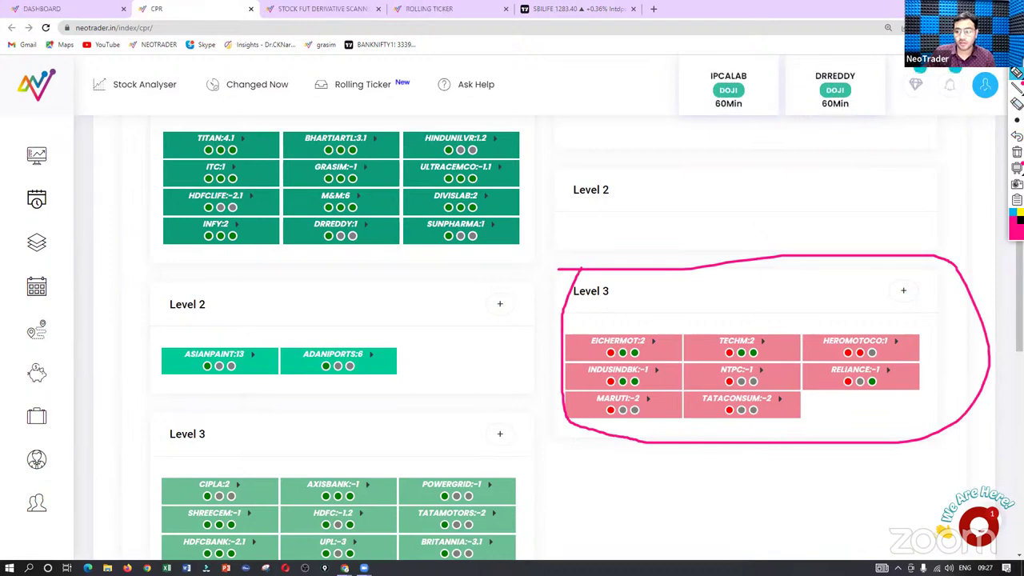
Step: Clear the pen marking and review the bullish and bearish Fibonacci heatmap levels for the NIFTY 50 stocks
{"action": "mouse_move", "coordinate": [1017, 120]}
{"action": "left_click", "coordinate": [1017, 152]}
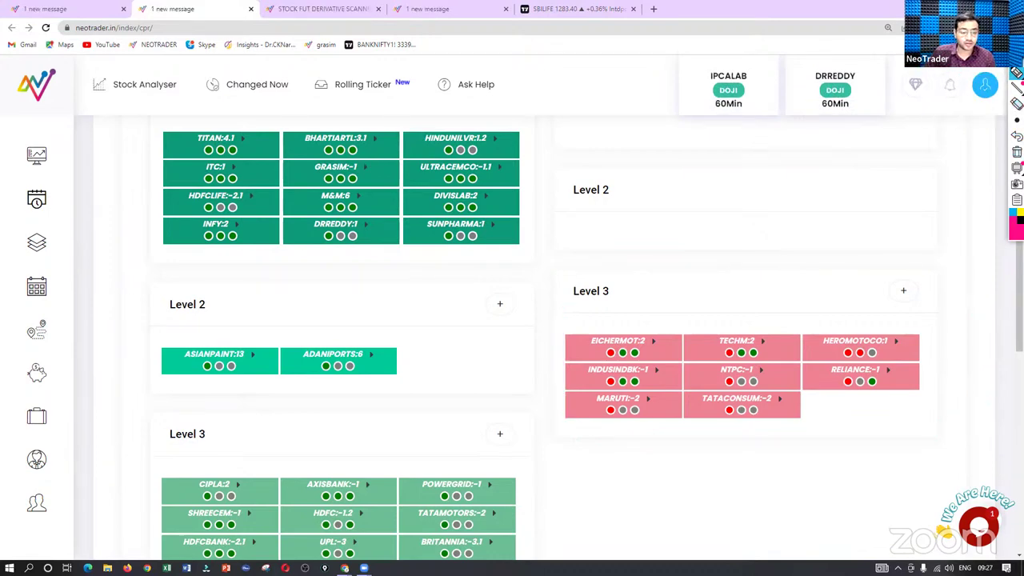
{"action": "scroll", "coordinate": [452, 381], "scroll_direction": "down", "scroll_amount": 3}
{"action": "scroll", "coordinate": [451, 382], "scroll_direction": "up", "scroll_amount": 4}
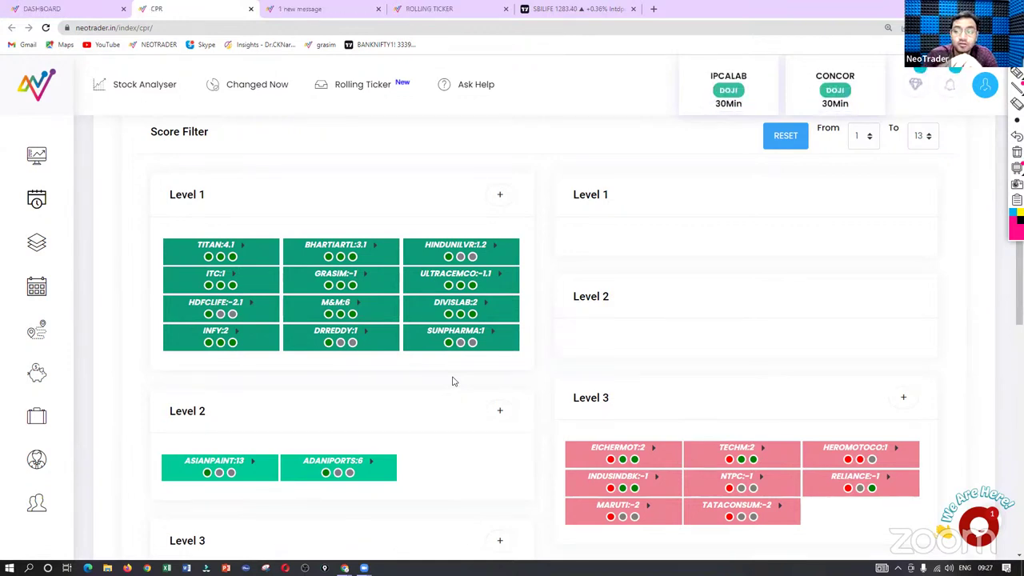
{"action": "scroll", "coordinate": [429, 347], "scroll_direction": "down", "scroll_amount": 2}
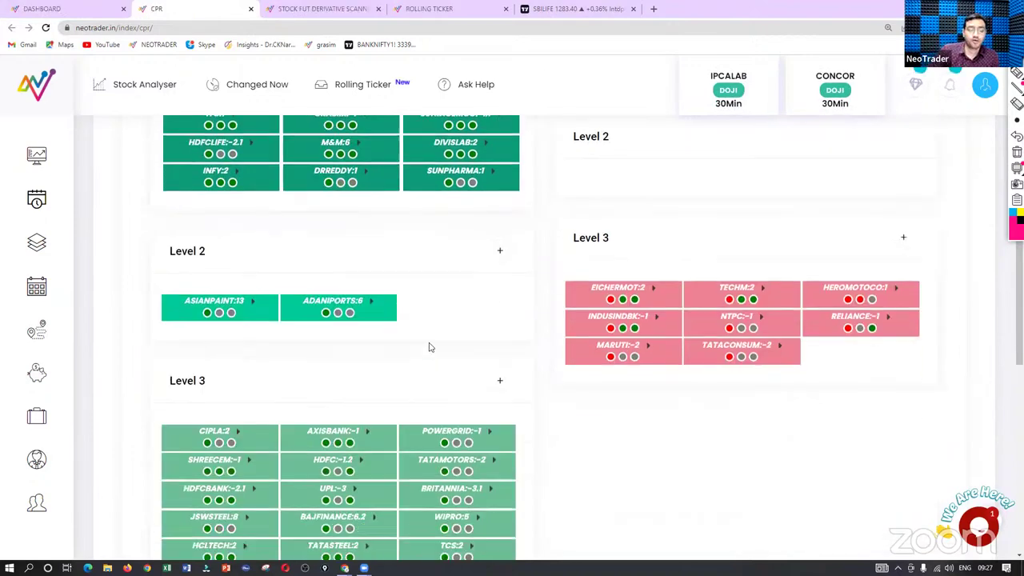
{"action": "scroll", "coordinate": [302, 181], "scroll_direction": "down", "scroll_amount": 2}
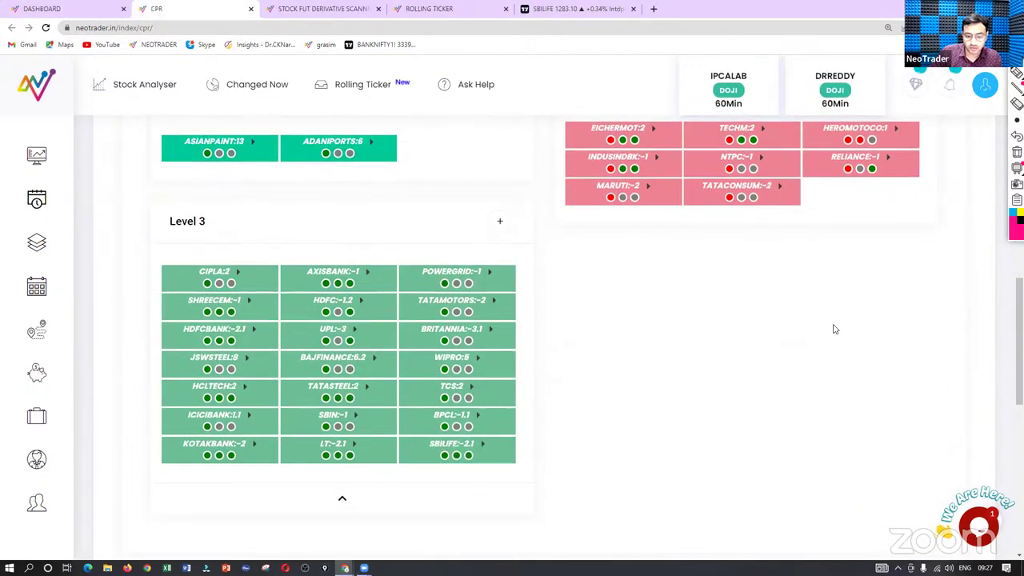
{"action": "scroll", "coordinate": [790, 282], "scroll_direction": "up", "scroll_amount": 2}
{"action": "scroll", "coordinate": [790, 281], "scroll_direction": "up", "scroll_amount": 3}
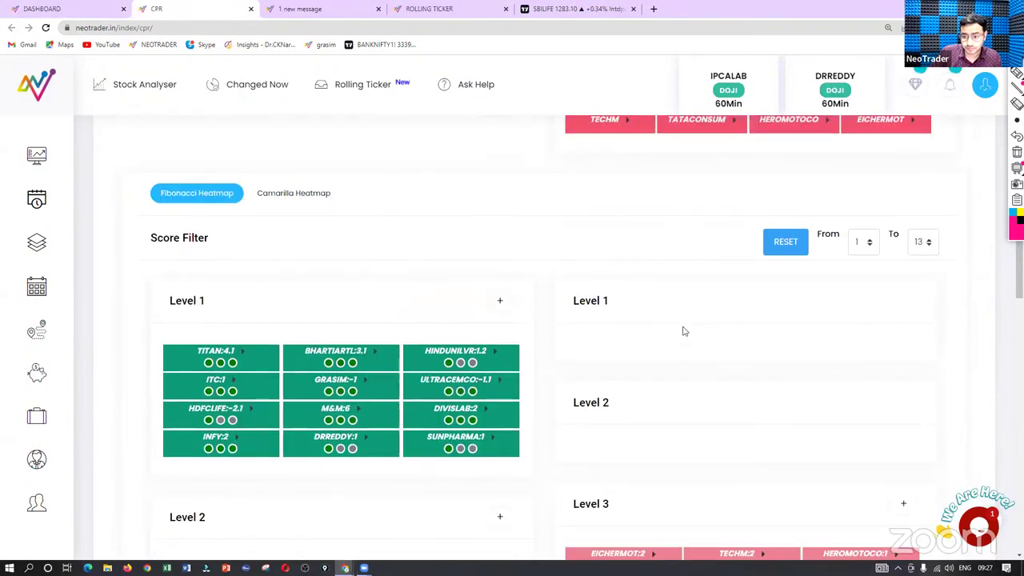
{"action": "scroll", "coordinate": [681, 331], "scroll_direction": "down", "scroll_amount": 3}
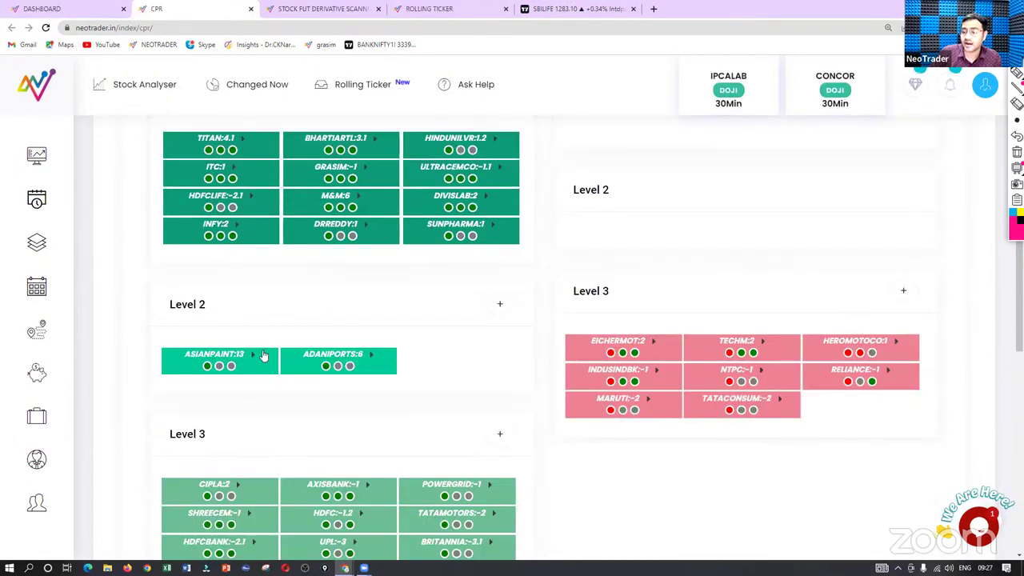
{"action": "scroll", "coordinate": [289, 315], "scroll_direction": "down", "scroll_amount": 2}
{"action": "scroll", "coordinate": [290, 316], "scroll_direction": "up", "scroll_amount": 4}
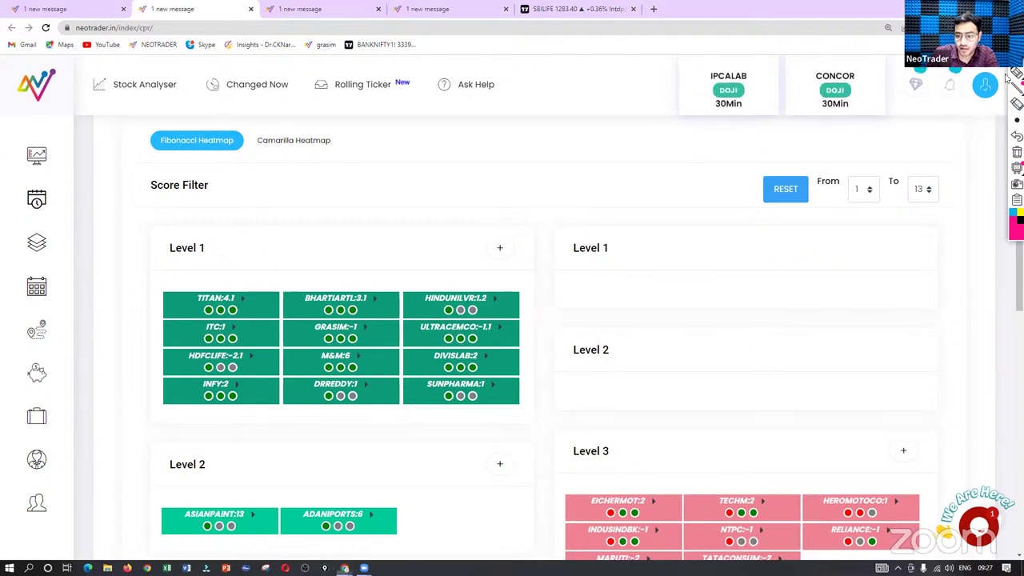
Step: Set the CPR heatmap universe to NIFTY BANK and bring its Fibonacci Level 3 groups into view
{"action": "scroll", "coordinate": [770, 272], "scroll_direction": "up", "scroll_amount": 5}
{"action": "left_click", "coordinate": [876, 234]}
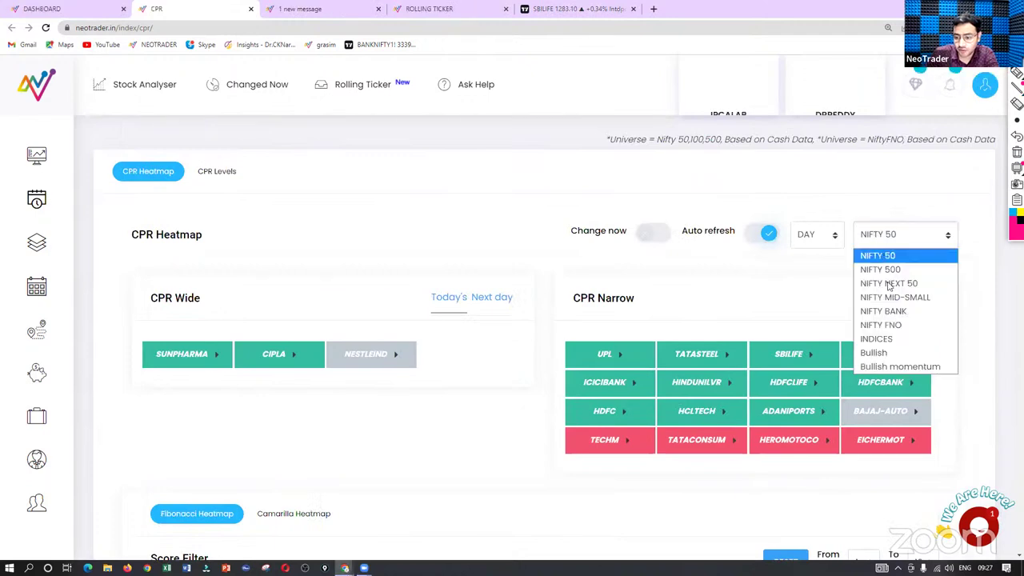
{"action": "left_click", "coordinate": [873, 312]}
{"action": "scroll", "coordinate": [551, 320], "scroll_direction": "down", "scroll_amount": 5}
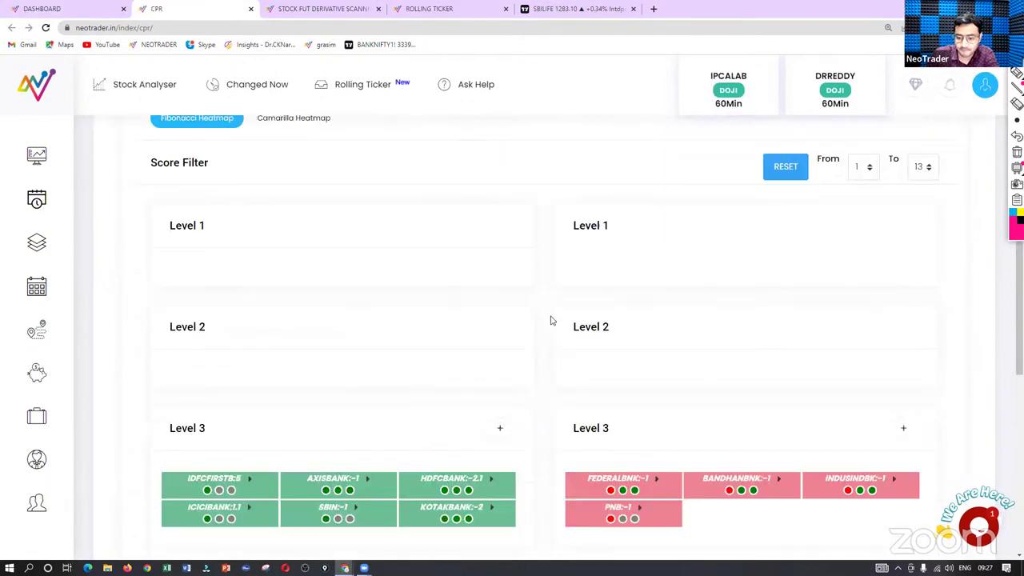
{"action": "scroll", "coordinate": [287, 339], "scroll_direction": "up", "scroll_amount": 2}
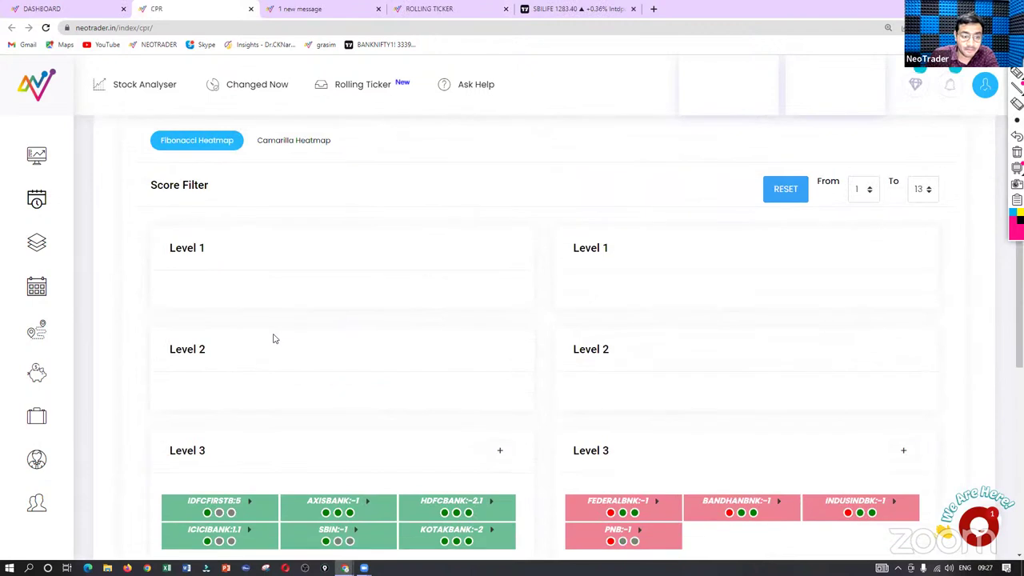
{"action": "scroll", "coordinate": [272, 339], "scroll_direction": "down", "scroll_amount": 2}
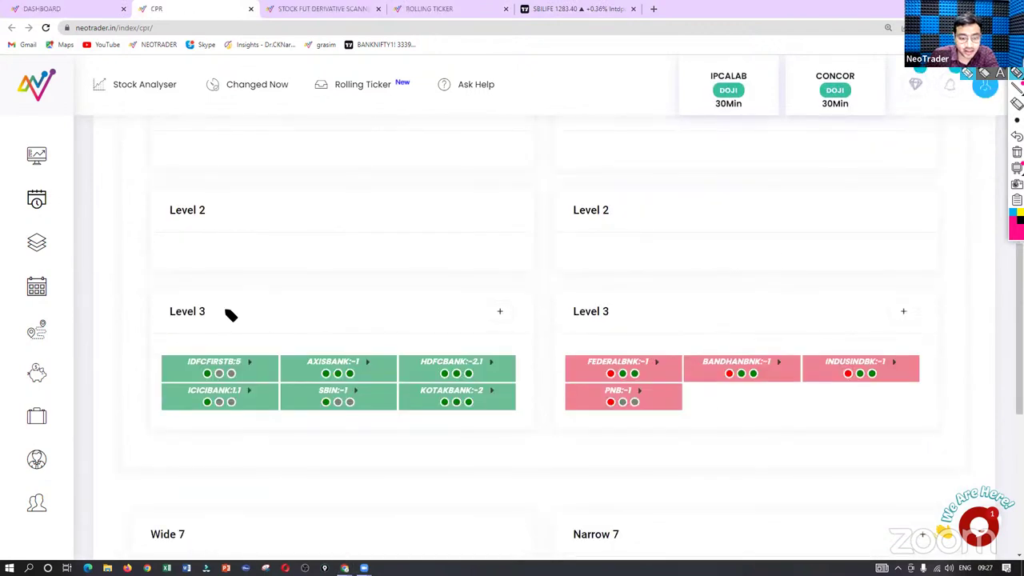
Step: Circle both Level 3 groups in pink, ticking AXISBANK, HDFCBANK, KOTAKBANK, SBIN and ICICIBANK, and clear the markings
{"action": "mouse_move", "coordinate": [167, 297]}
{"action": "left_mouse_down"}
{"action": "mouse_move", "coordinate": [540, 297]}
{"action": "mouse_move", "coordinate": [519, 430]}
{"action": "mouse_move", "coordinate": [157, 427]}
{"action": "mouse_move", "coordinate": [148, 314]}
{"action": "left_mouse_up"}
{"action": "mouse_move", "coordinate": [552, 398]}
{"action": "left_mouse_down"}
{"action": "mouse_move", "coordinate": [583, 295]}
{"action": "mouse_move", "coordinate": [968, 299]}
{"action": "mouse_move", "coordinate": [560, 450]}
{"action": "mouse_move", "coordinate": [553, 426]}
{"action": "left_mouse_up"}
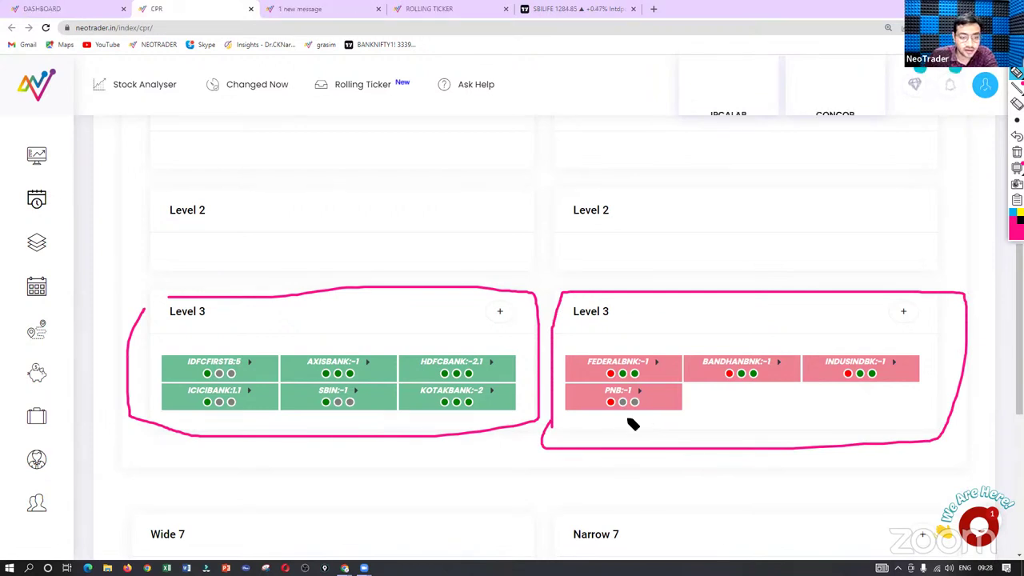
{"action": "left_click_drag", "start_coordinate": [357, 343], "coordinate": [385, 332]}
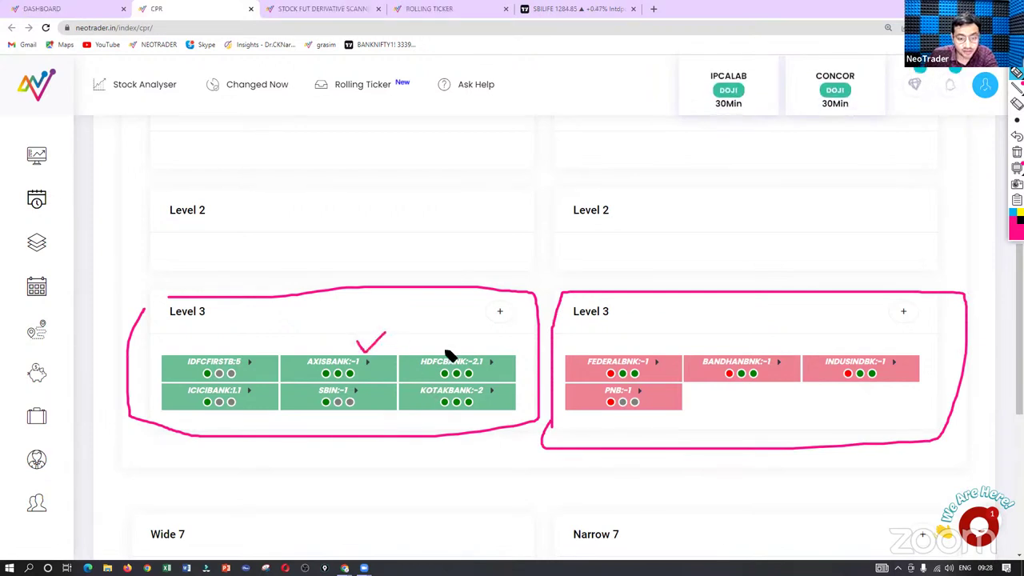
{"action": "left_click_drag", "start_coordinate": [445, 352], "coordinate": [485, 342]}
{"action": "left_click_drag", "start_coordinate": [410, 406], "coordinate": [436, 387]}
{"action": "left_click_drag", "start_coordinate": [289, 402], "coordinate": [324, 376]}
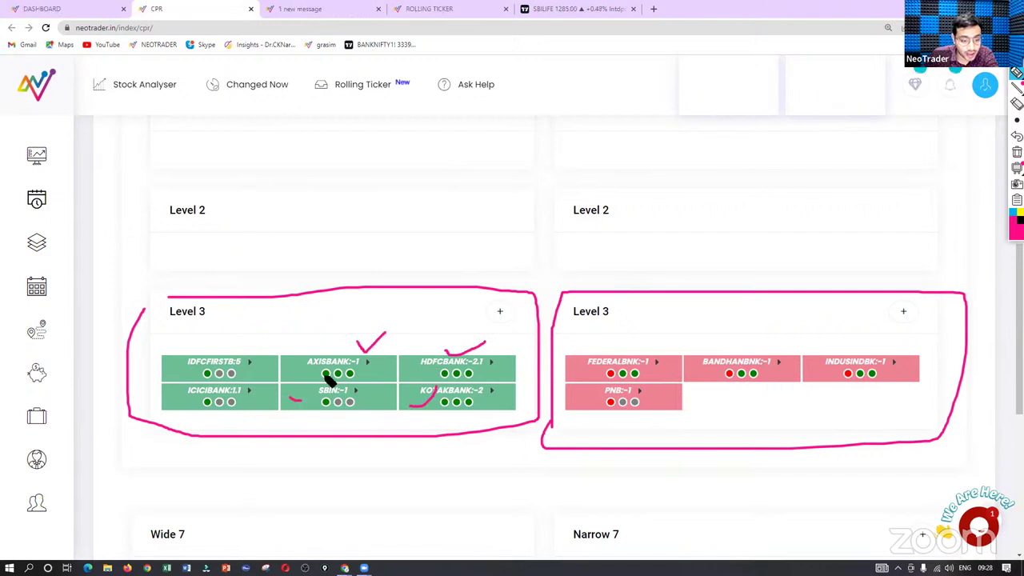
{"action": "left_click_drag", "start_coordinate": [170, 395], "coordinate": [194, 385]}
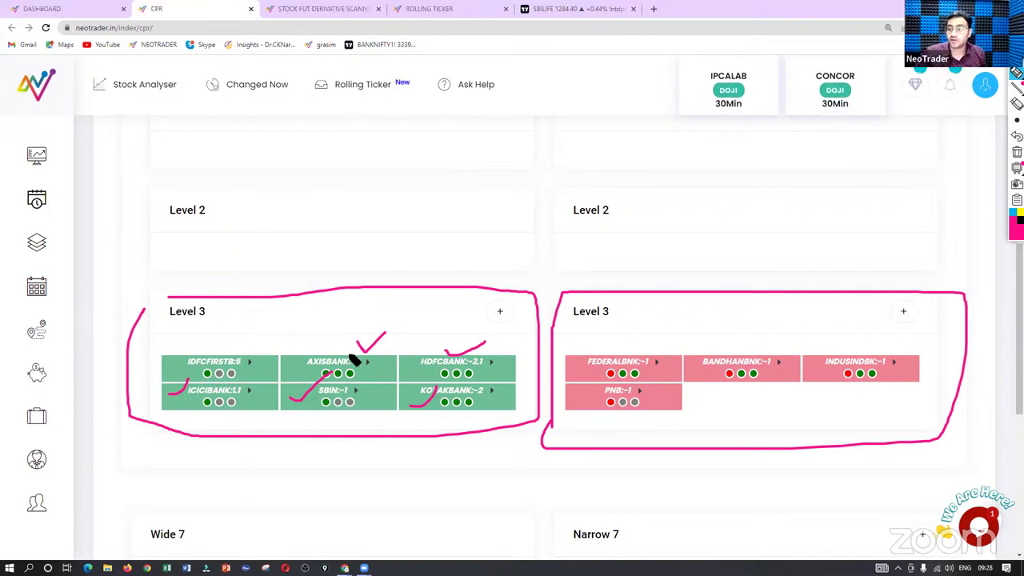
{"action": "left_click", "coordinate": [1017, 152]}
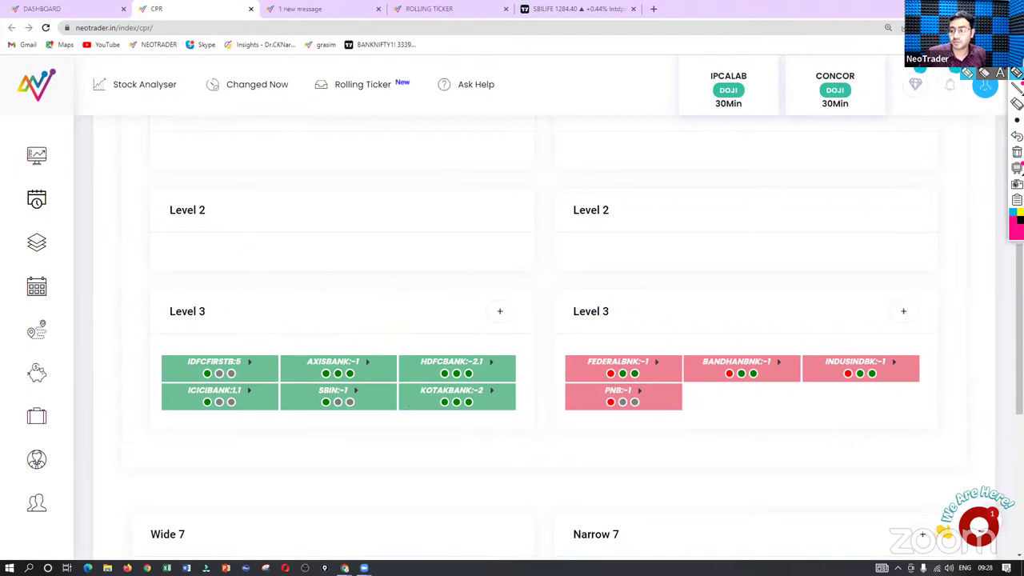
Step: Switch to TradingView and examine the 5-minute NIFTY chart followed by the BANKNIFTY chart
{"action": "scroll", "coordinate": [797, 272], "scroll_direction": "up", "scroll_amount": 3}
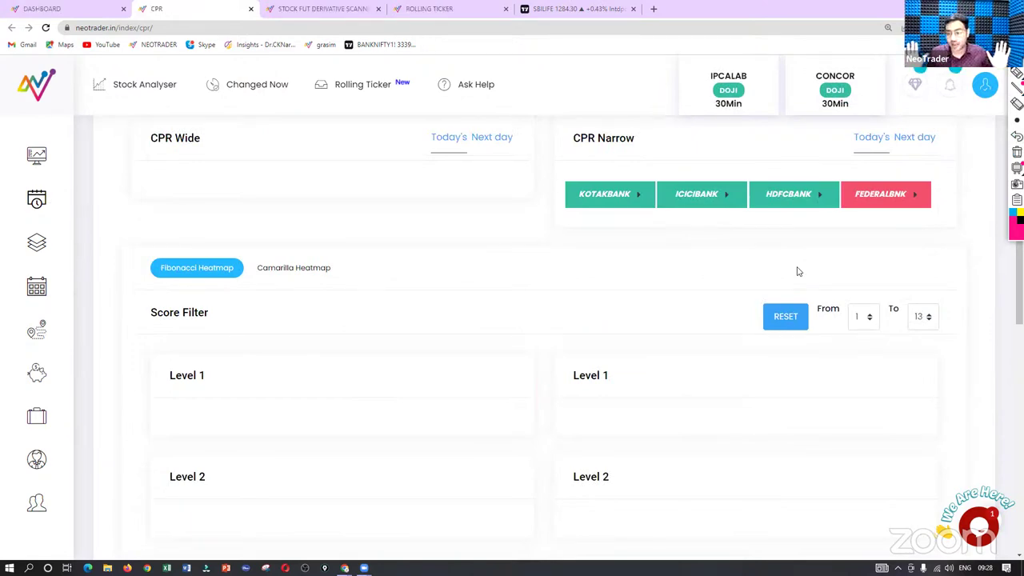
{"action": "left_click", "coordinate": [620, 8]}
{"action": "left_click", "coordinate": [872, 175]}
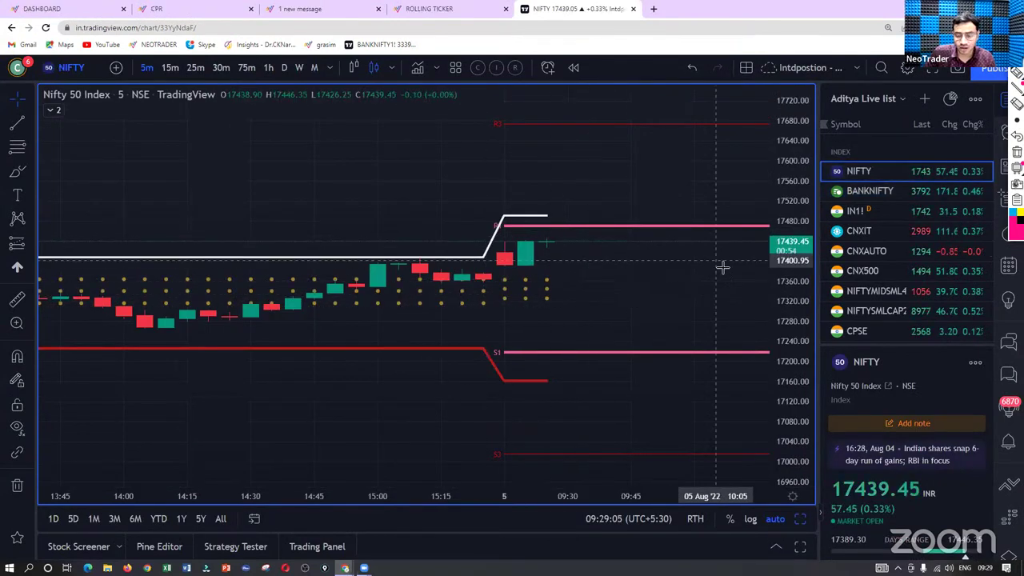
{"action": "scroll", "coordinate": [608, 316], "scroll_direction": "up", "scroll_amount": 2}
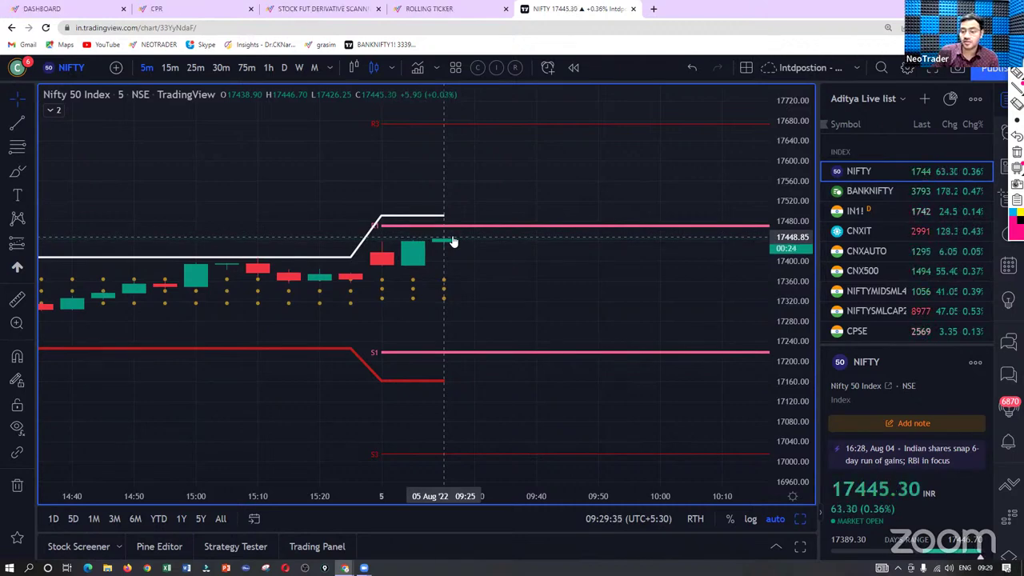
{"action": "left_click", "coordinate": [879, 192]}
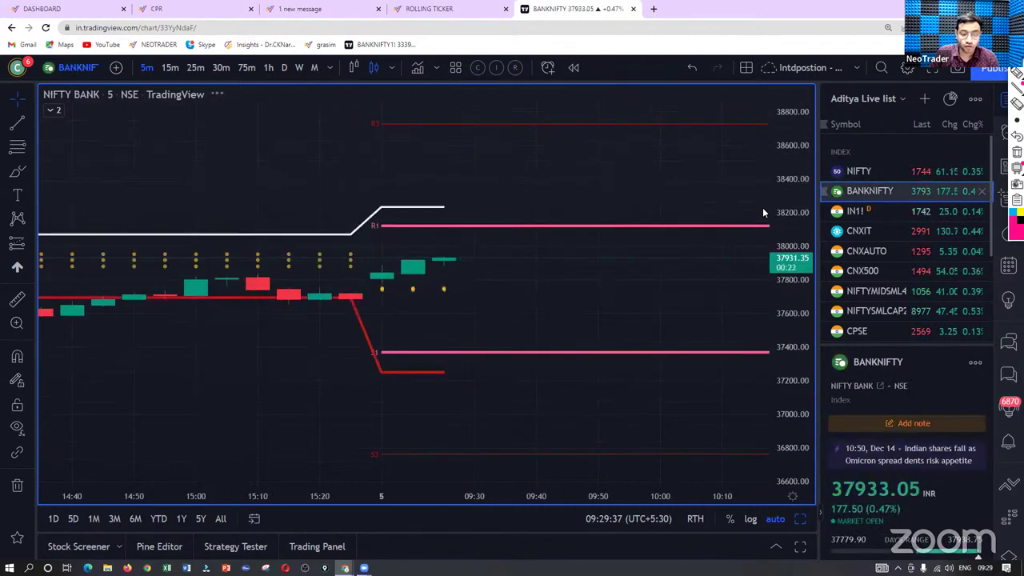
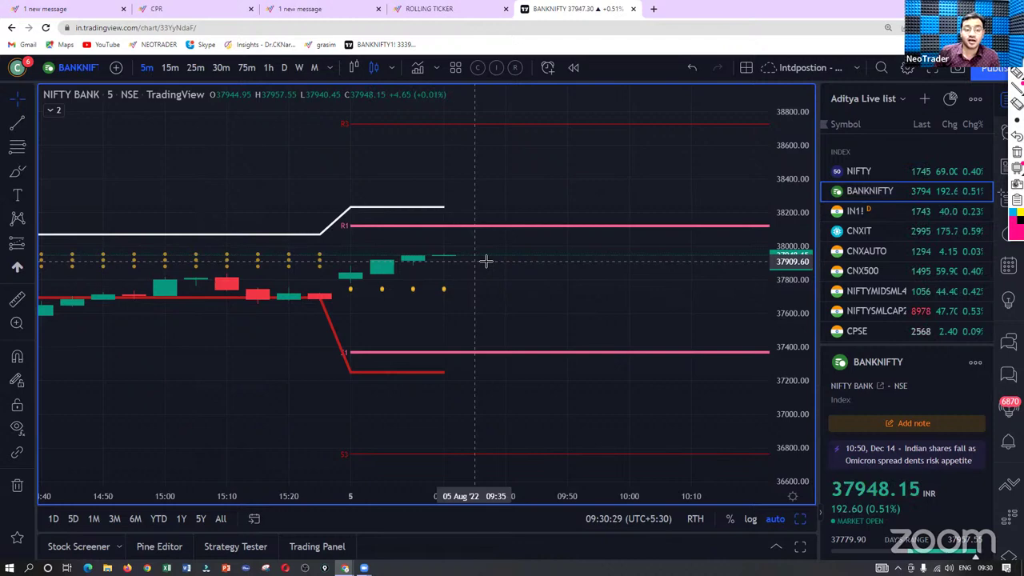
Step: Return to the NeoTrader CPR page and review the Fibonacci Level 3 groups for NIFTY BANK
{"action": "left_click", "coordinate": [211, 16]}
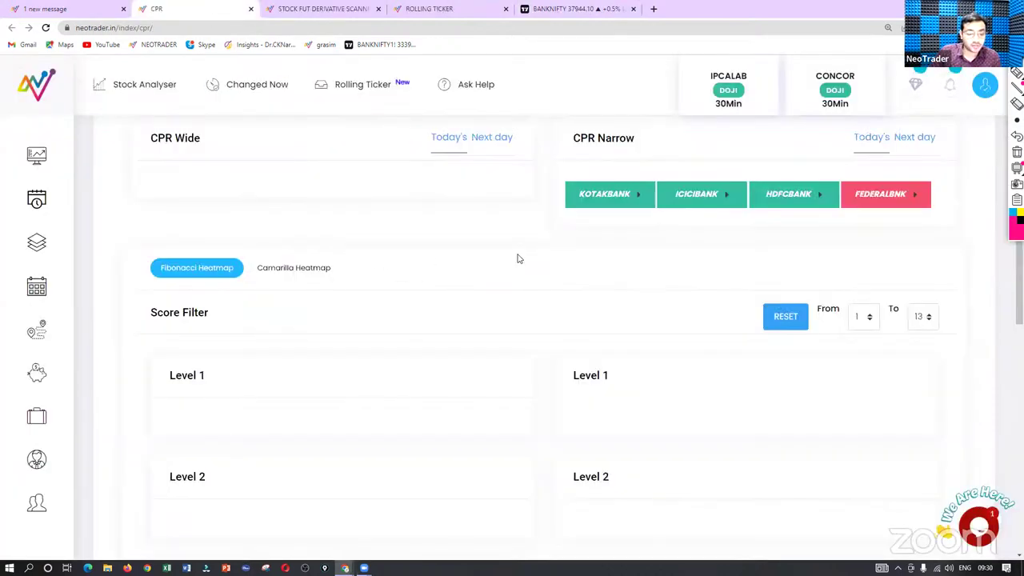
{"action": "scroll", "coordinate": [864, 286], "scroll_direction": "up", "scroll_amount": 3}
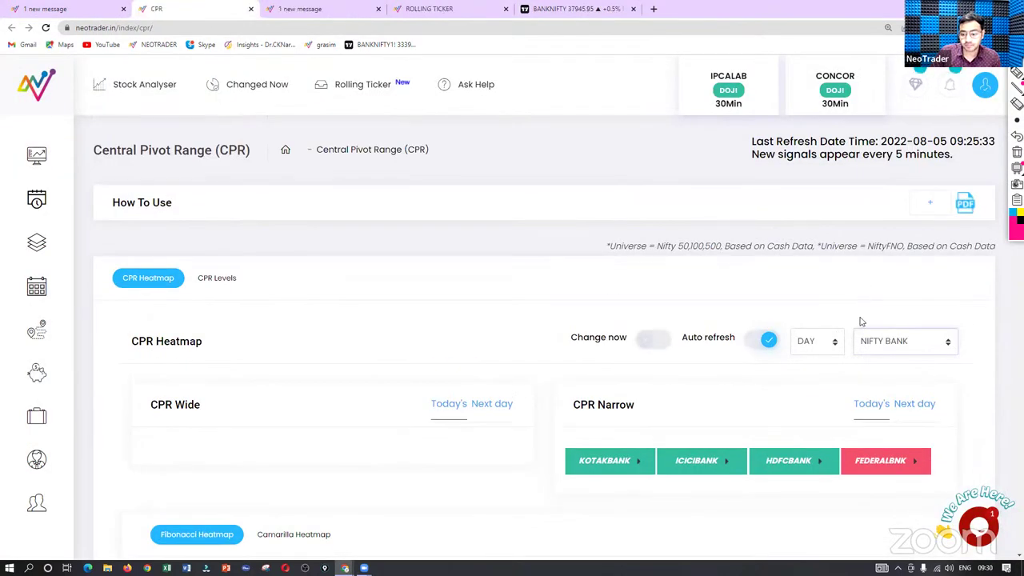
{"action": "scroll", "coordinate": [859, 322], "scroll_direction": "down", "scroll_amount": 6}
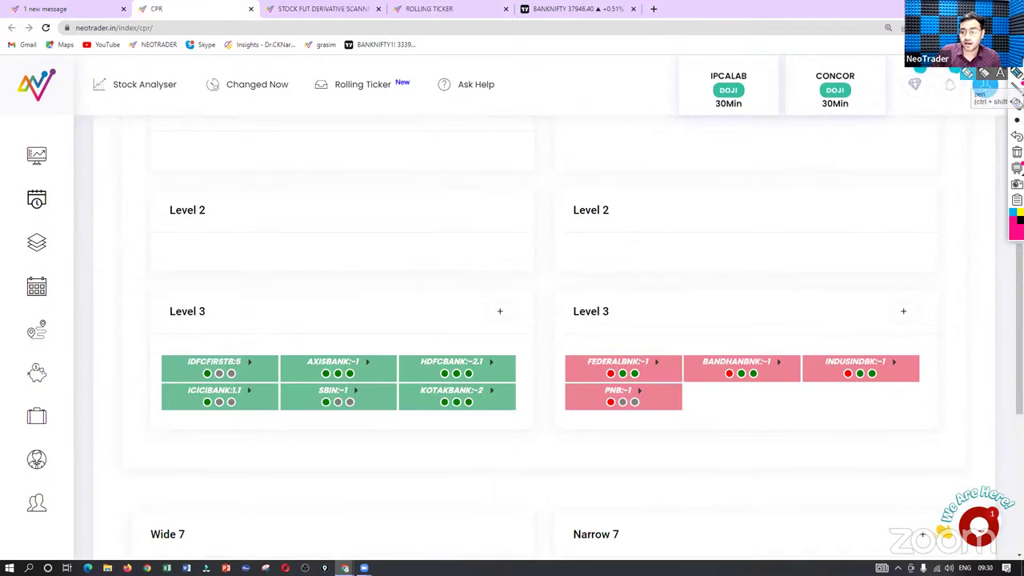
Step: Circle both Level 3 groups and draw arrows from the green group to the red one, clearing the markings at the end
{"action": "mouse_move", "coordinate": [153, 290]}
{"action": "left_mouse_down"}
{"action": "mouse_move", "coordinate": [542, 312]}
{"action": "mouse_move", "coordinate": [140, 428]}
{"action": "mouse_move", "coordinate": [160, 281]}
{"action": "left_mouse_up"}
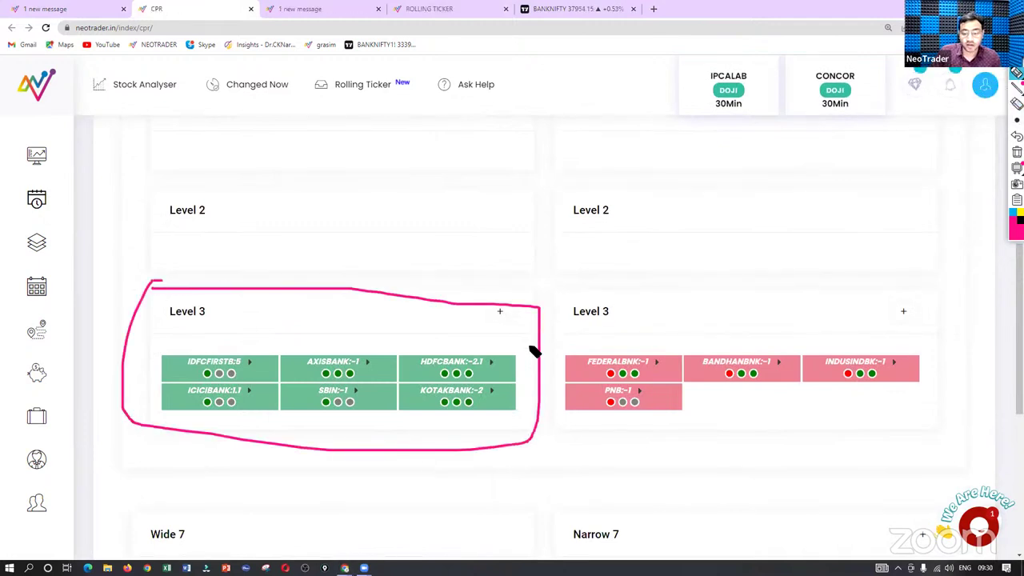
{"action": "mouse_move", "coordinate": [560, 407]}
{"action": "left_mouse_down"}
{"action": "mouse_move", "coordinate": [800, 286]}
{"action": "mouse_move", "coordinate": [696, 434]}
{"action": "mouse_move", "coordinate": [561, 431]}
{"action": "left_mouse_up"}
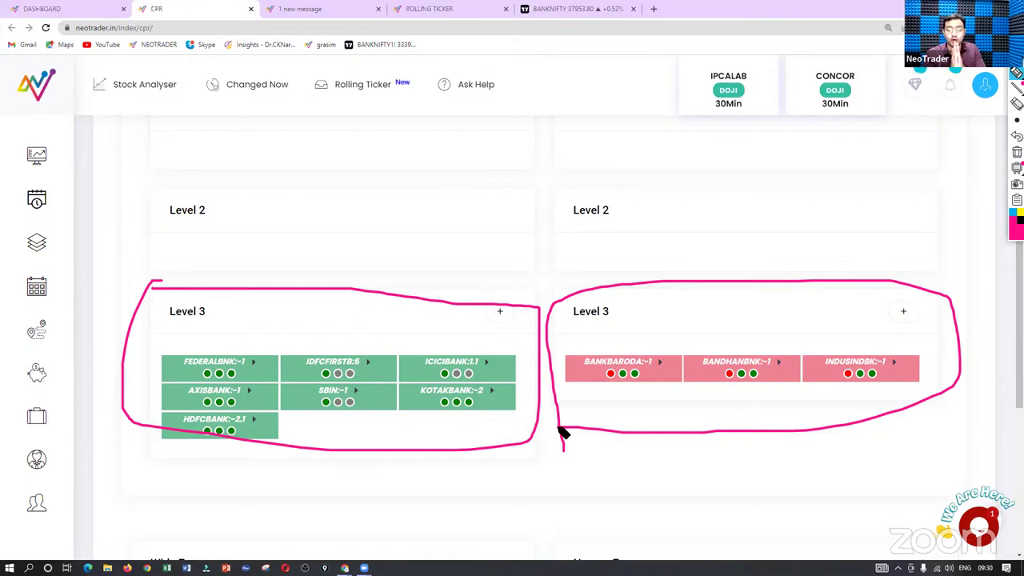
{"action": "left_click_drag", "start_coordinate": [413, 420], "coordinate": [580, 395]}
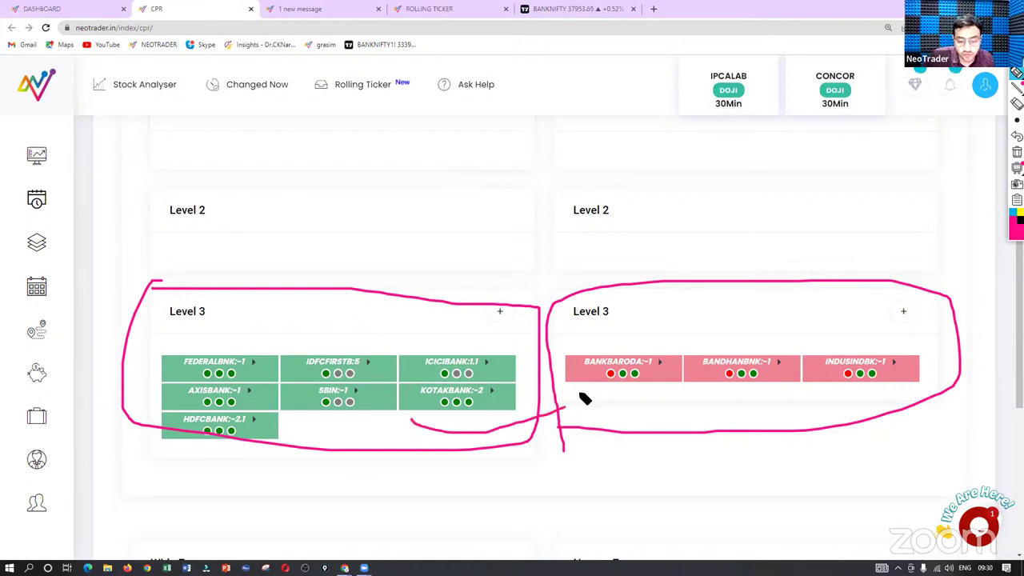
{"action": "mouse_move", "coordinate": [286, 425]}
{"action": "left_mouse_down"}
{"action": "mouse_move", "coordinate": [629, 408]}
{"action": "mouse_move", "coordinate": [654, 391]}
{"action": "mouse_move", "coordinate": [644, 416]}
{"action": "left_mouse_up"}
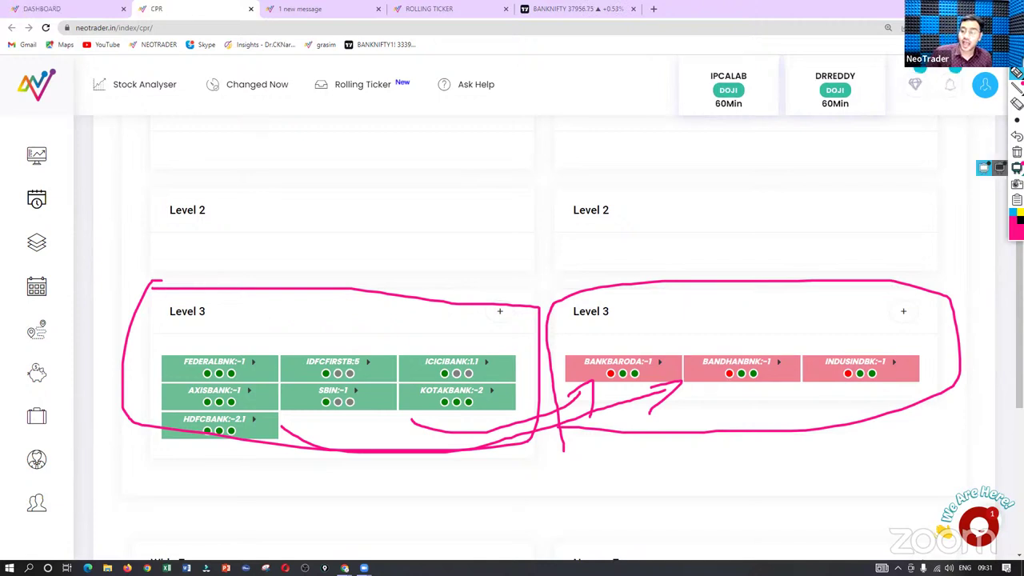
{"action": "left_click", "coordinate": [1017, 151]}
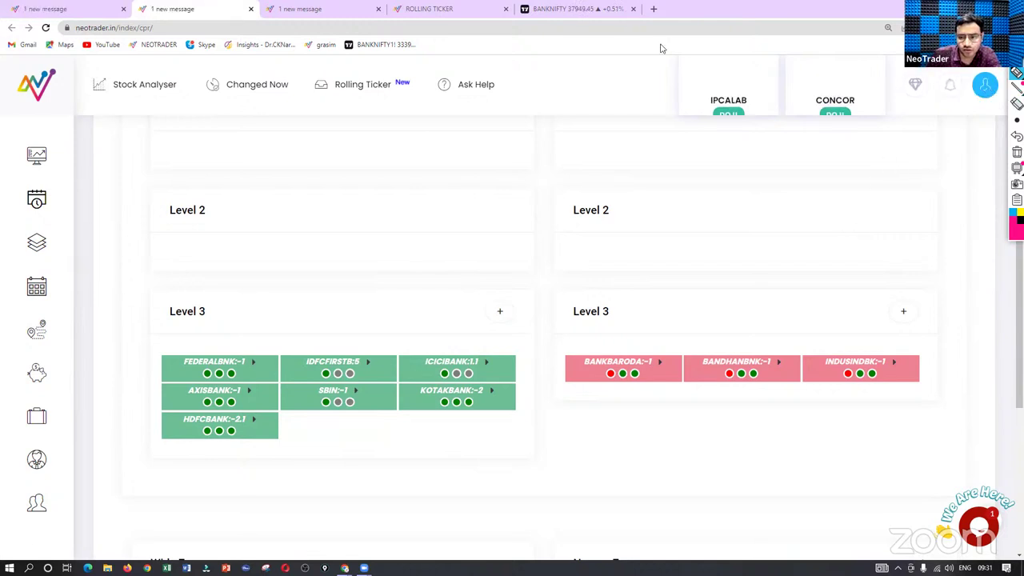
Step: Switch to TradingView, open the NIFTY chart and try to mark the area around the R1 level
{"action": "left_click", "coordinate": [576, 9]}
{"action": "left_click", "coordinate": [853, 173]}
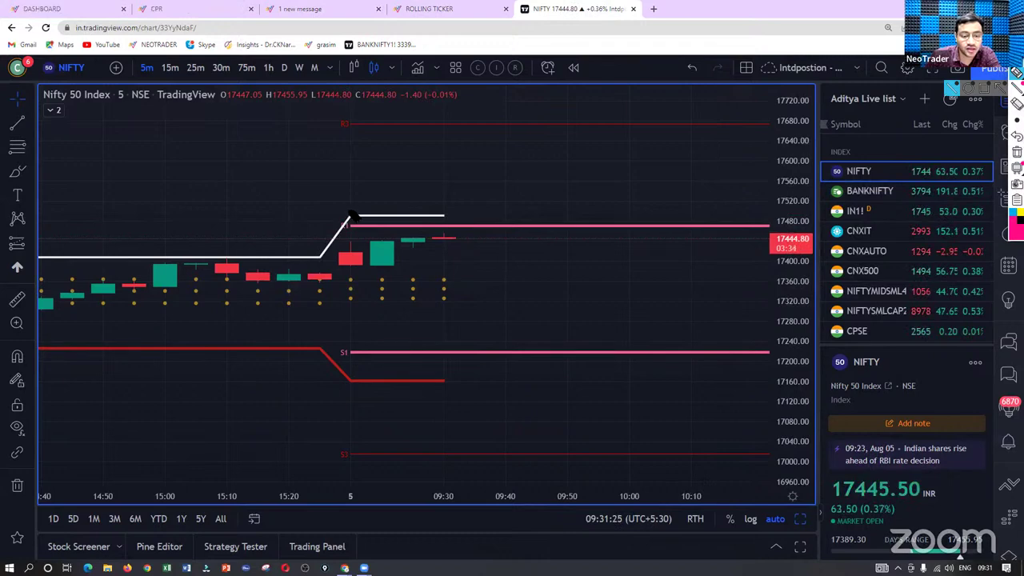
{"action": "mouse_move", "coordinate": [352, 218]}
{"action": "left_mouse_down"}
{"action": "mouse_move", "coordinate": [362, 227]}
{"action": "mouse_move", "coordinate": [476, 227]}
{"action": "left_mouse_up"}
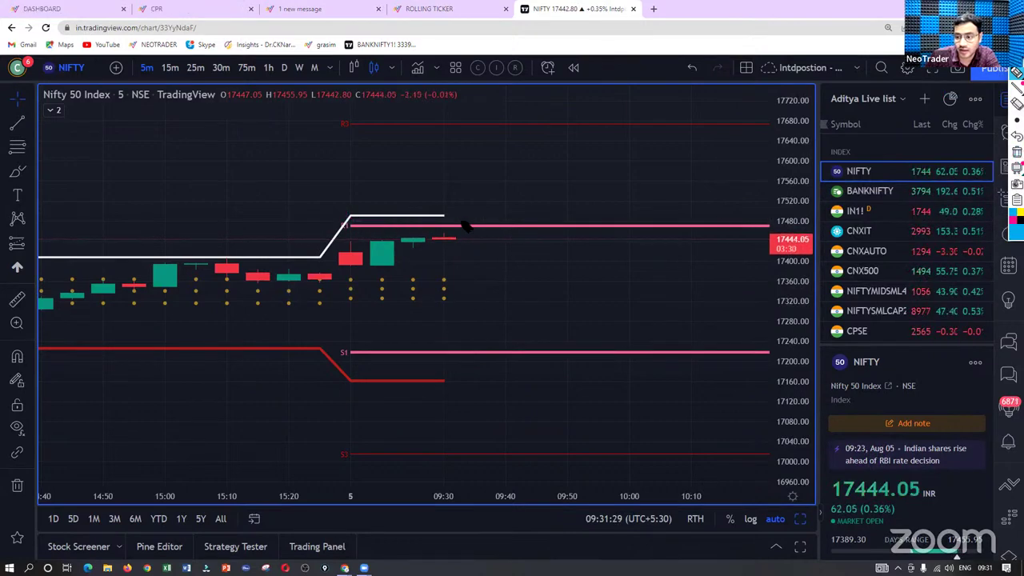
{"action": "mouse_move", "coordinate": [346, 215]}
{"action": "left_mouse_down"}
{"action": "mouse_move", "coordinate": [640, 213]}
{"action": "mouse_move", "coordinate": [774, 232]}
{"action": "mouse_move", "coordinate": [352, 228]}
{"action": "mouse_move", "coordinate": [347, 213]}
{"action": "left_mouse_up"}
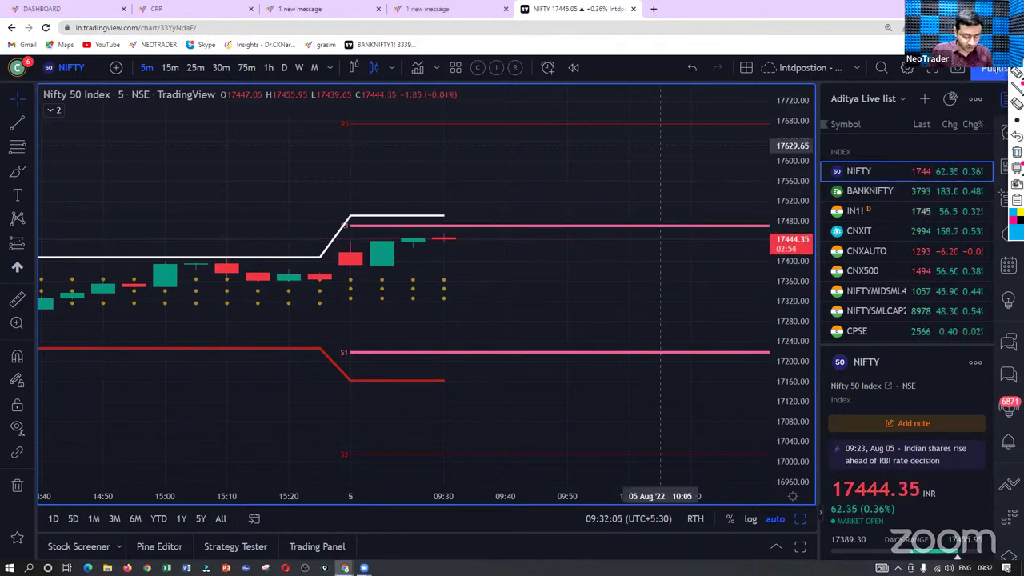
Step: Search the symbols for ULTRACE and load the NSE stock chart of ULTRACEMCO
{"action": "type", "text": "ULTRACE"}
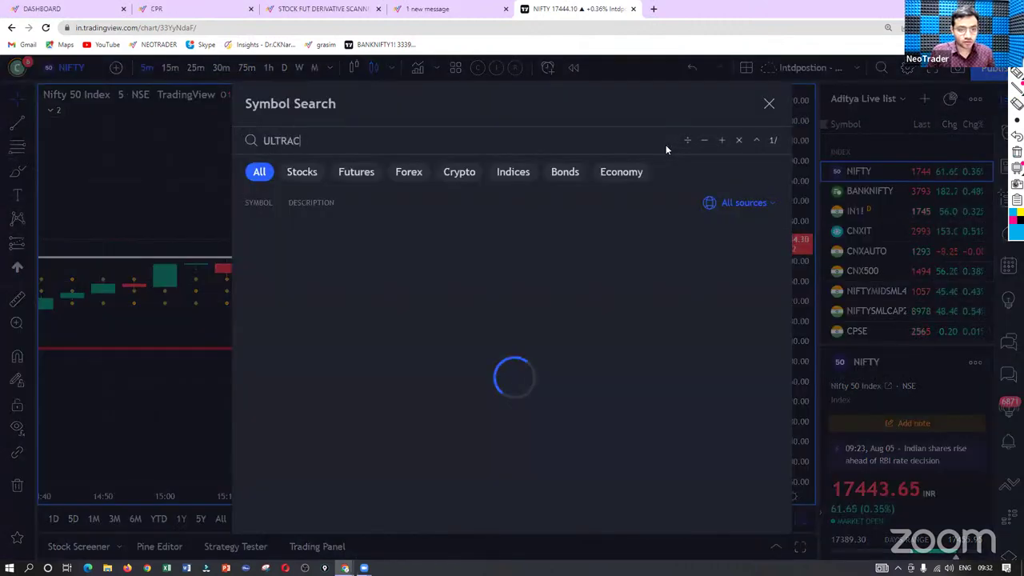
{"action": "key", "text": "Down"}
{"action": "key", "text": "Down"}
{"action": "key", "text": "Down"}
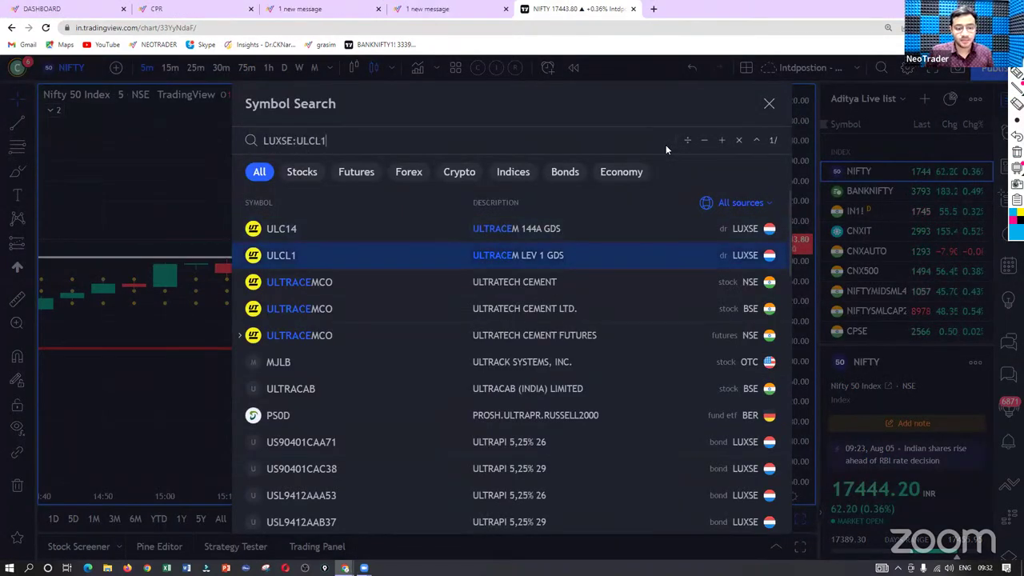
{"action": "key", "text": "Return"}
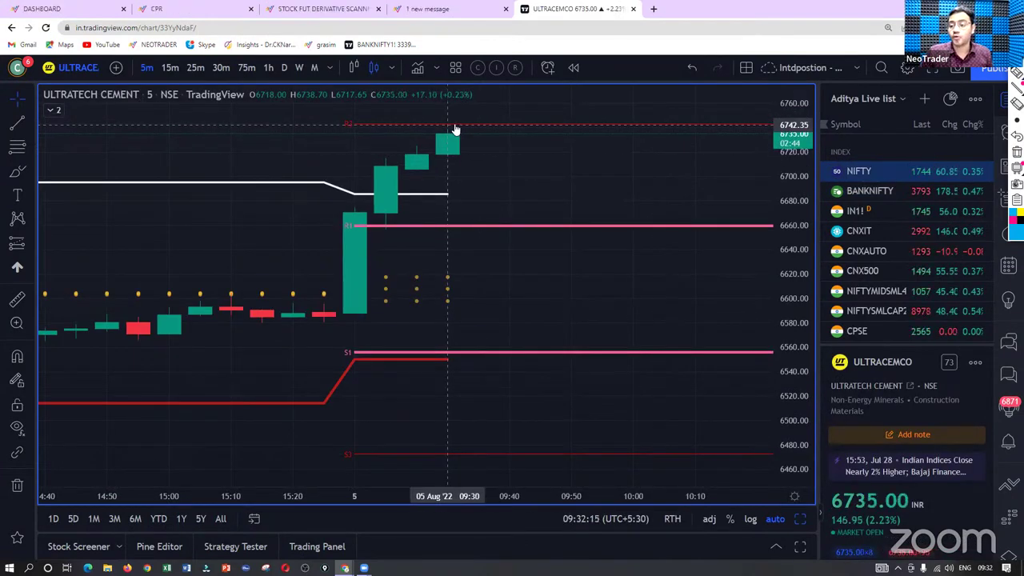
Step: Switch to the NeoTrader dashboard and set its stock universe to NIFTY FNO
{"action": "scroll", "coordinate": [560, 134], "scroll_direction": "down", "scroll_amount": 2}
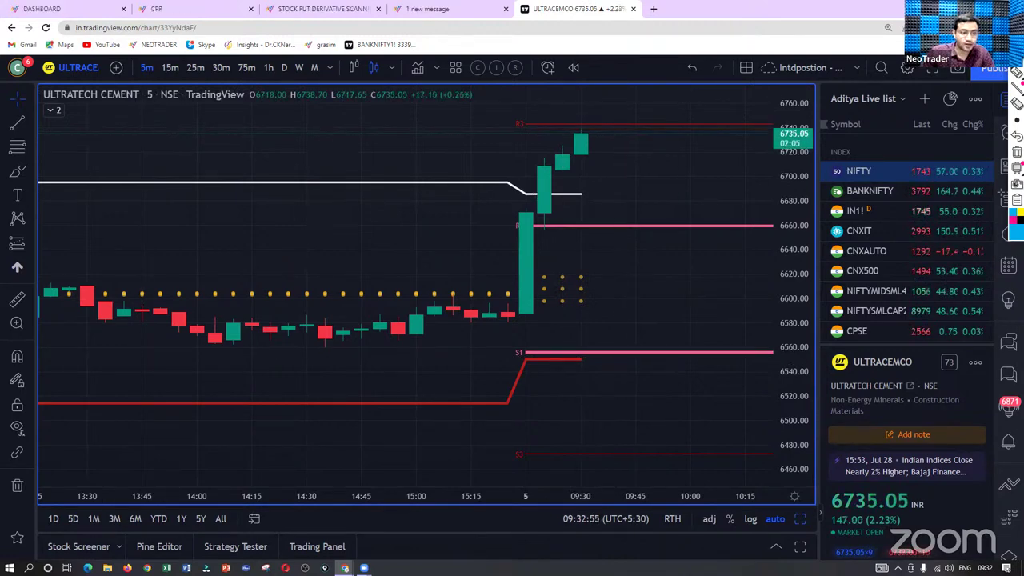
{"action": "left_click", "coordinate": [79, 8]}
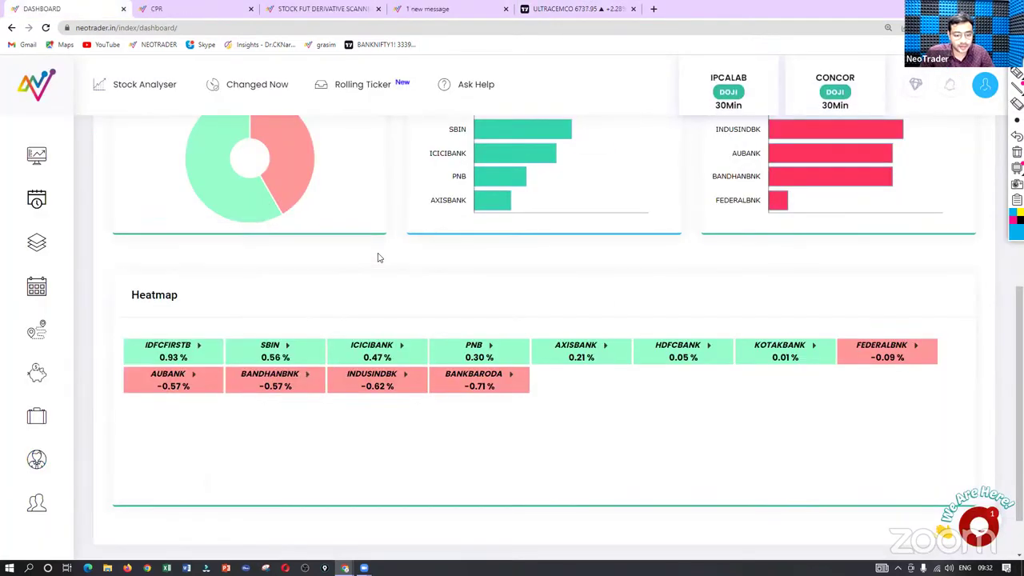
{"action": "scroll", "coordinate": [269, 251], "scroll_direction": "up", "scroll_amount": 3}
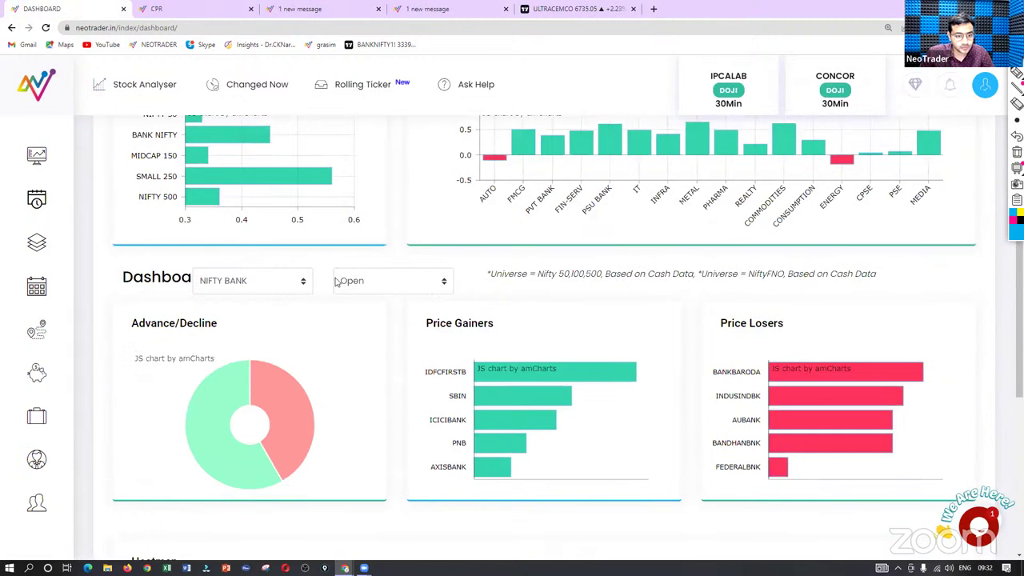
{"action": "left_click", "coordinate": [270, 288]}
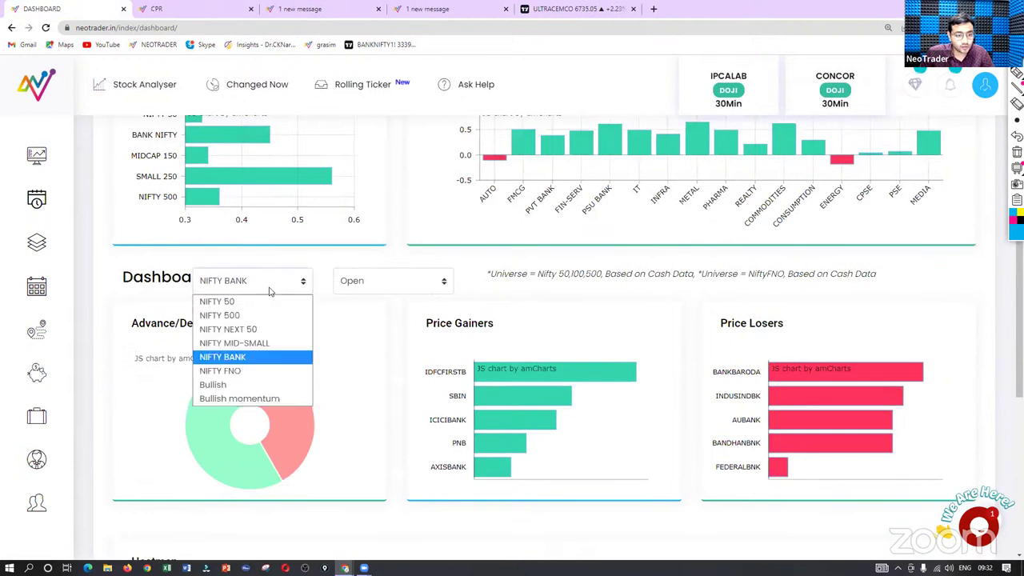
{"action": "left_click", "coordinate": [222, 370]}
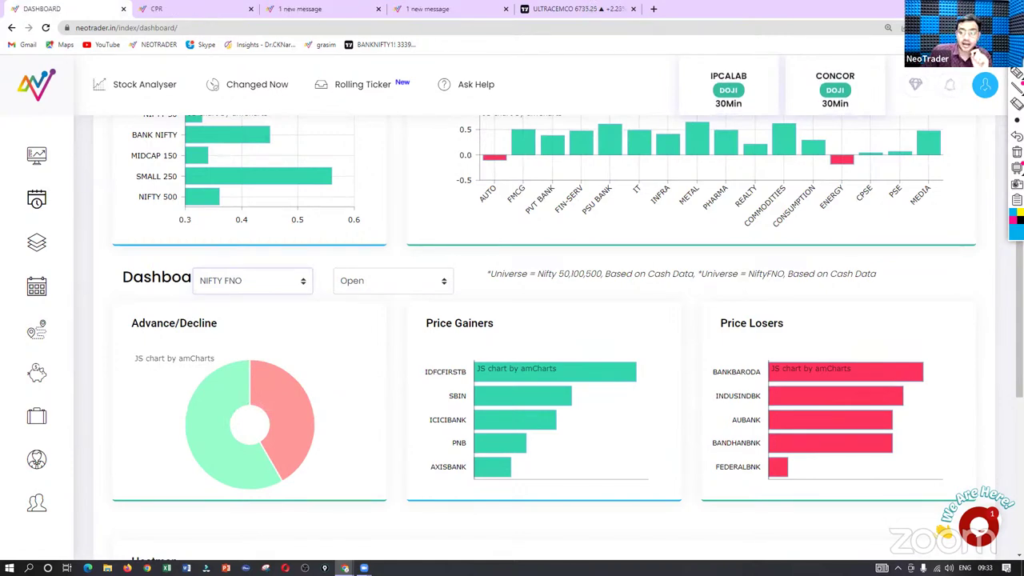
Step: Go to the NeoTrader Rolling Ticker page and filter its messages by "ultrace"
{"action": "left_click", "coordinate": [428, 10]}
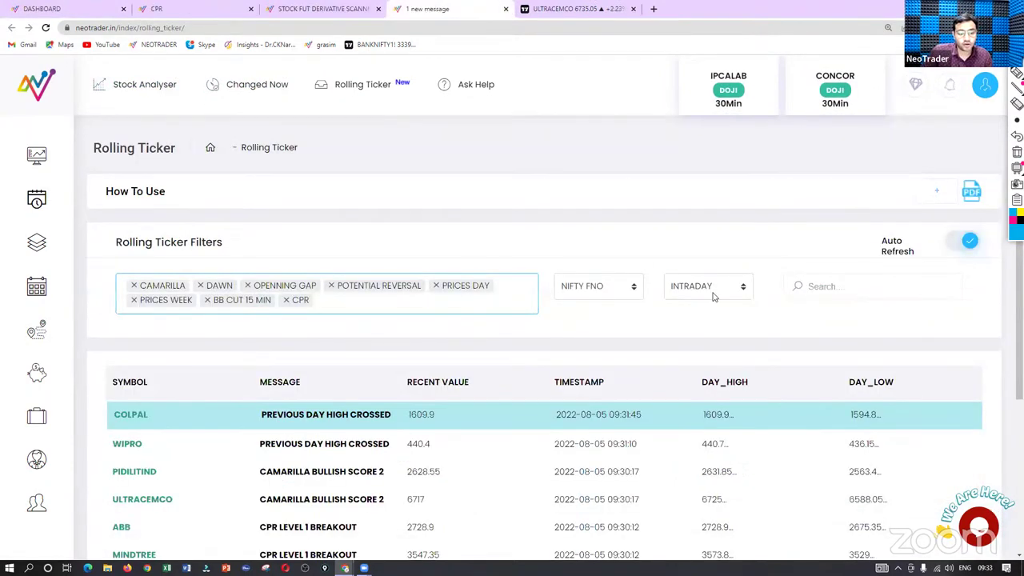
{"action": "left_click", "coordinate": [837, 286]}
{"action": "type", "text": "ultrace"}
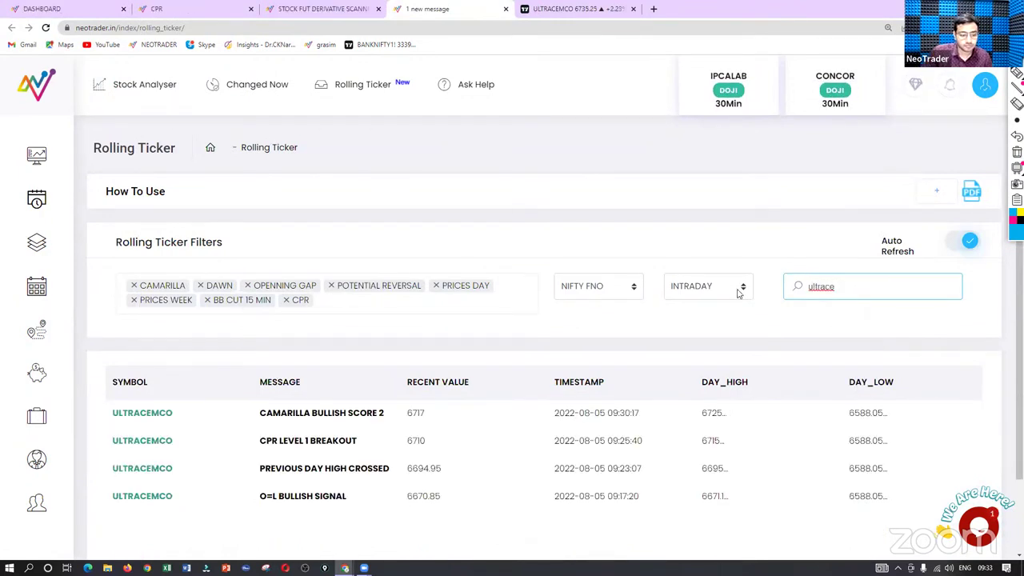
Step: Circle ULTRACEMCO's O=L BULLISH SIGNAL, mark its timestamp with an arrow, tick and underline the newer signals, and clear the markings
{"action": "scroll", "coordinate": [678, 297], "scroll_direction": "down", "scroll_amount": 2}
{"action": "left_click", "coordinate": [338, 411]}
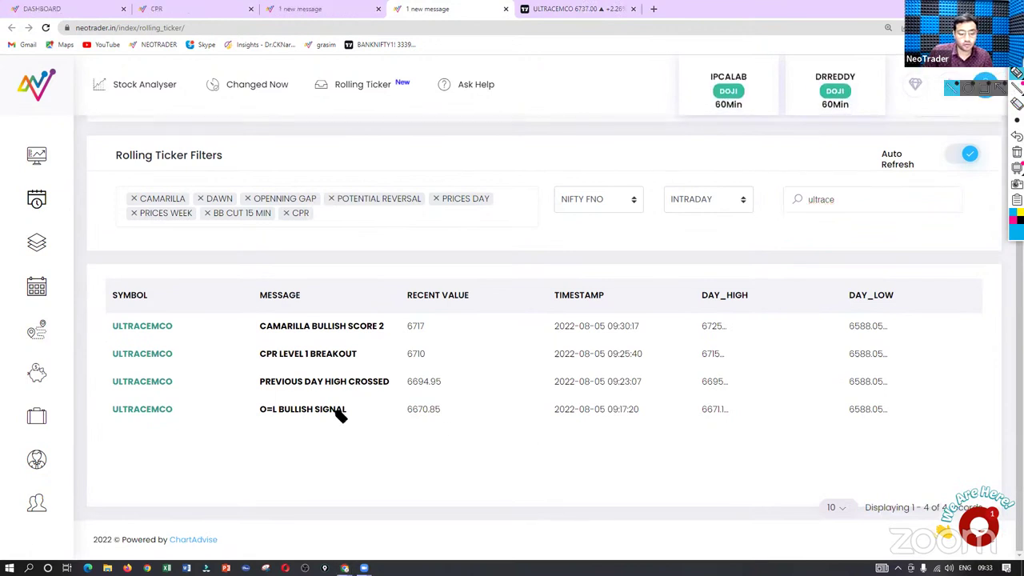
{"action": "mouse_move", "coordinate": [262, 406]}
{"action": "left_mouse_down"}
{"action": "mouse_move", "coordinate": [373, 411]}
{"action": "mouse_move", "coordinate": [243, 422]}
{"action": "left_mouse_up"}
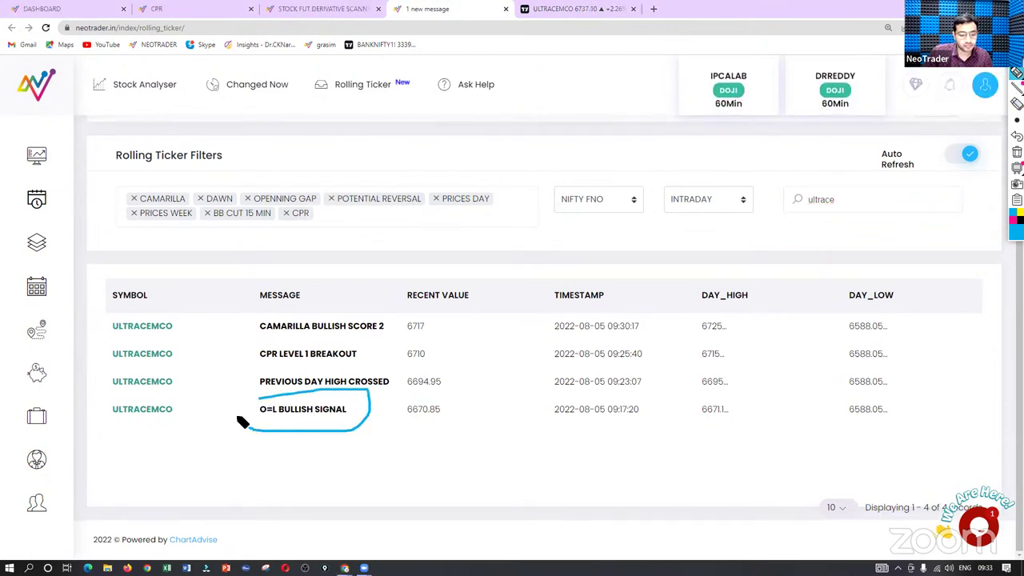
{"action": "mouse_move", "coordinate": [613, 462]}
{"action": "left_mouse_down"}
{"action": "mouse_move", "coordinate": [621, 439]}
{"action": "mouse_move", "coordinate": [642, 436]}
{"action": "left_mouse_up"}
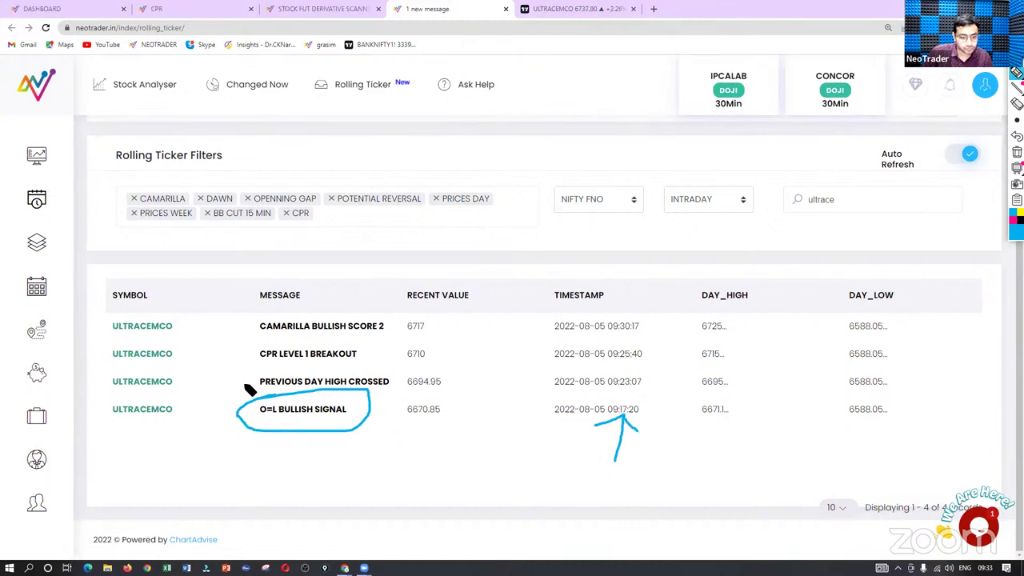
{"action": "left_click_drag", "start_coordinate": [260, 381], "coordinate": [269, 364]}
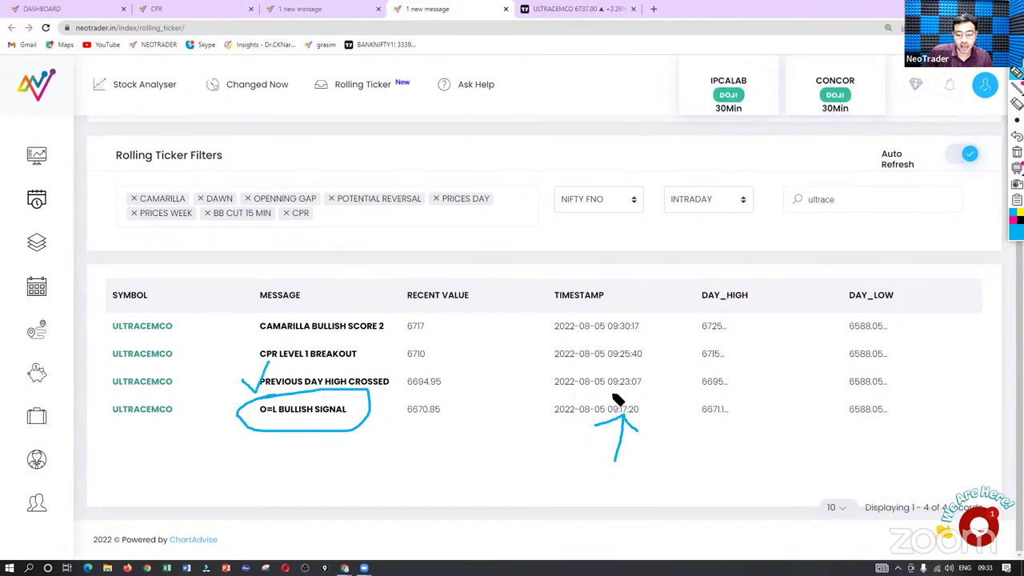
{"action": "left_click_drag", "start_coordinate": [571, 394], "coordinate": [644, 395]}
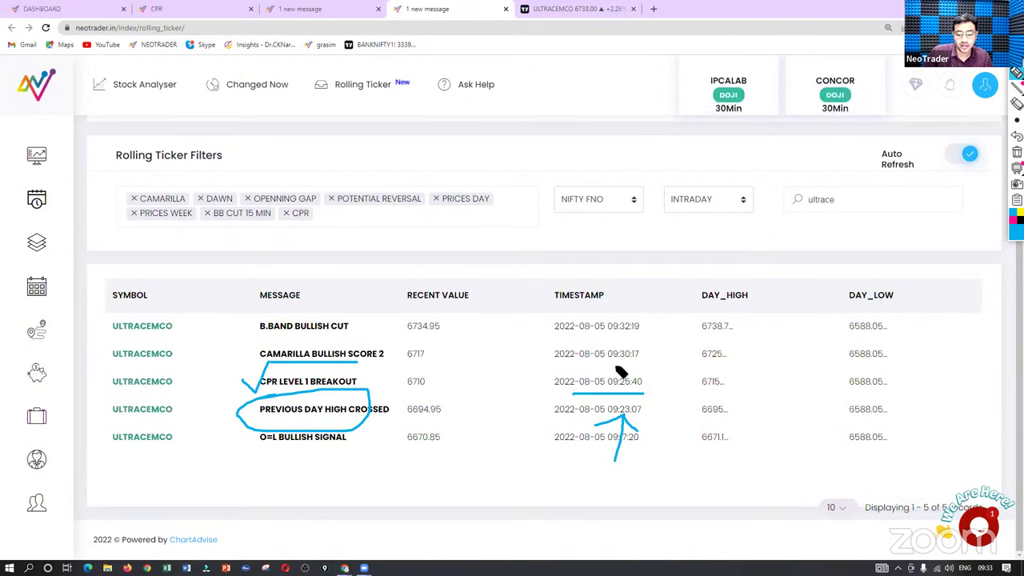
{"action": "left_click_drag", "start_coordinate": [607, 364], "coordinate": [643, 364]}
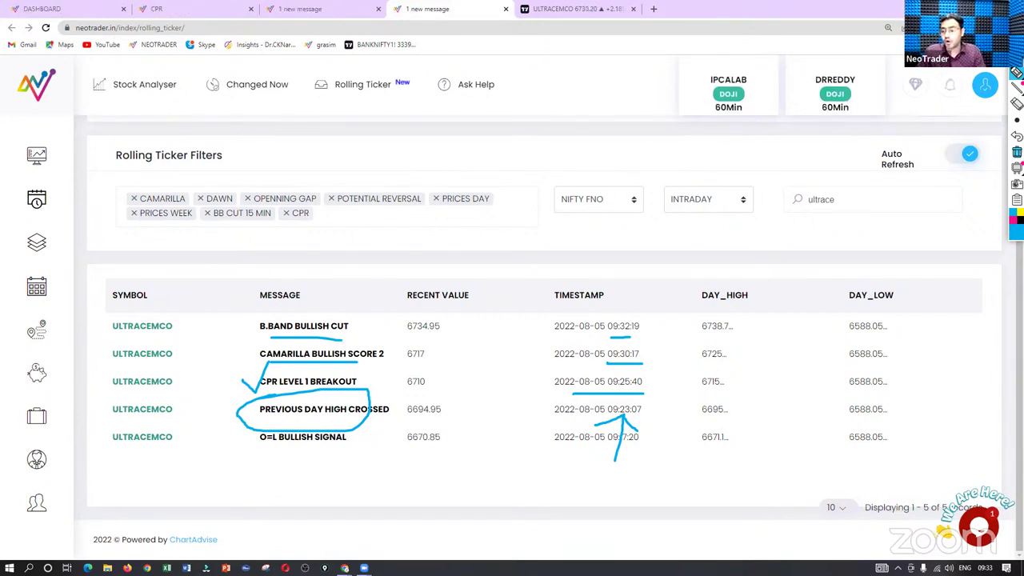
{"action": "left_click", "coordinate": [1016, 152]}
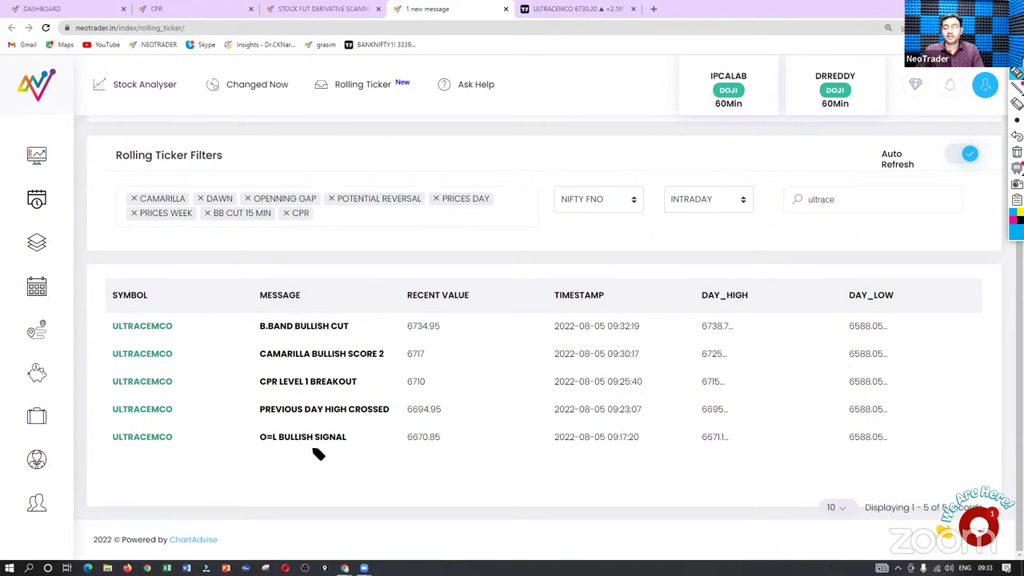
Step: Draw strokes leading upward from the O=L BULLISH SIGNAL row past the newer ULTRACEMCO messages, leaving no markings at the end
{"action": "mouse_move", "coordinate": [232, 424]}
{"action": "left_mouse_down"}
{"action": "mouse_move", "coordinate": [250, 415]}
{"action": "mouse_move", "coordinate": [254, 369]}
{"action": "left_mouse_up"}
{"action": "left_click_drag", "start_coordinate": [264, 320], "coordinate": [294, 237]}
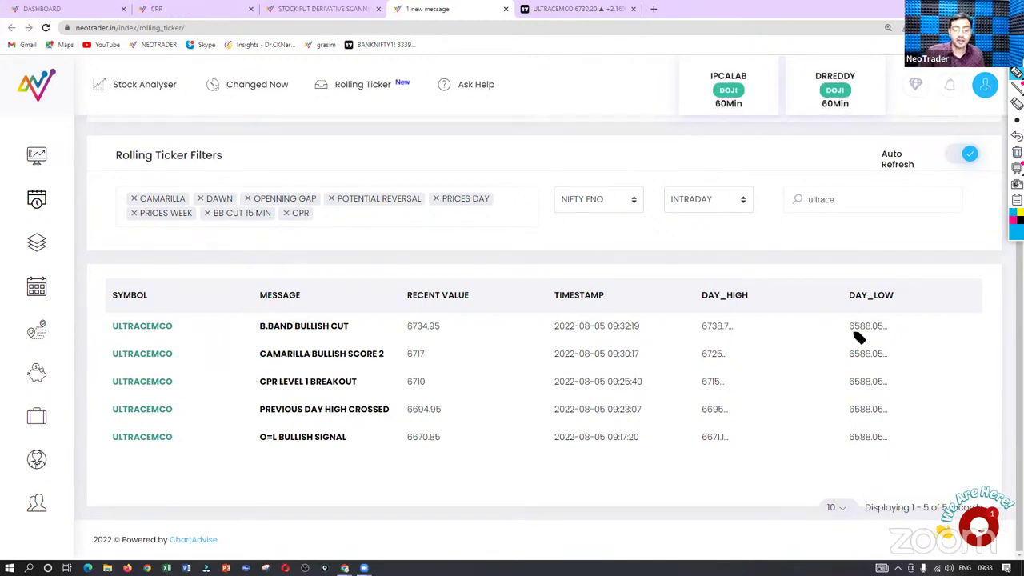
{"action": "mouse_move", "coordinate": [259, 429]}
{"action": "left_mouse_down"}
{"action": "mouse_move", "coordinate": [359, 439]}
{"action": "mouse_move", "coordinate": [239, 436]}
{"action": "mouse_move", "coordinate": [384, 400]}
{"action": "mouse_move", "coordinate": [291, 421]}
{"action": "left_mouse_up"}
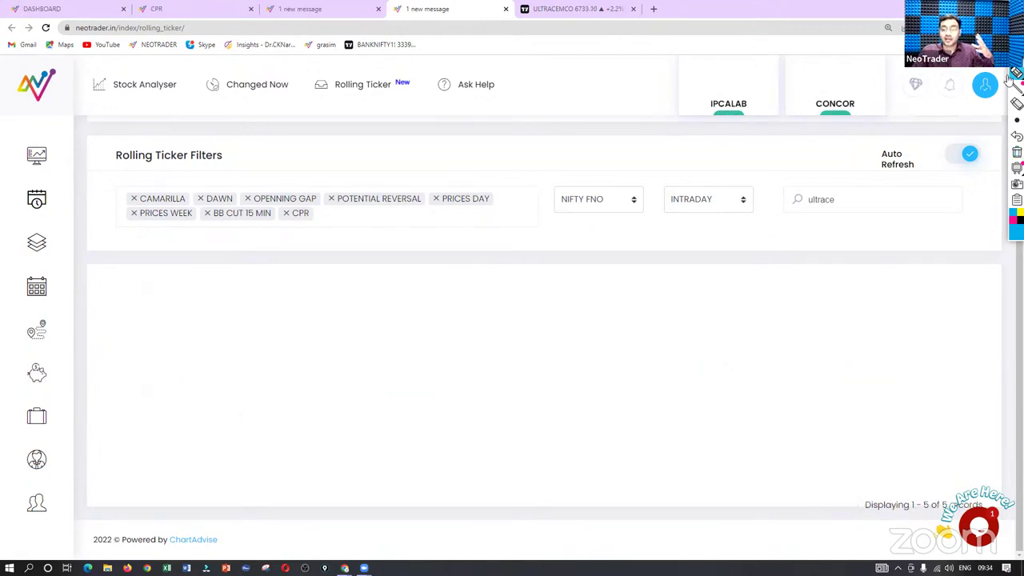
Step: Check the ULTRACEMCO chart in TradingView and return to the NeoTrader Rolling Ticker page
{"action": "key", "text": "ctrl+Tab"}
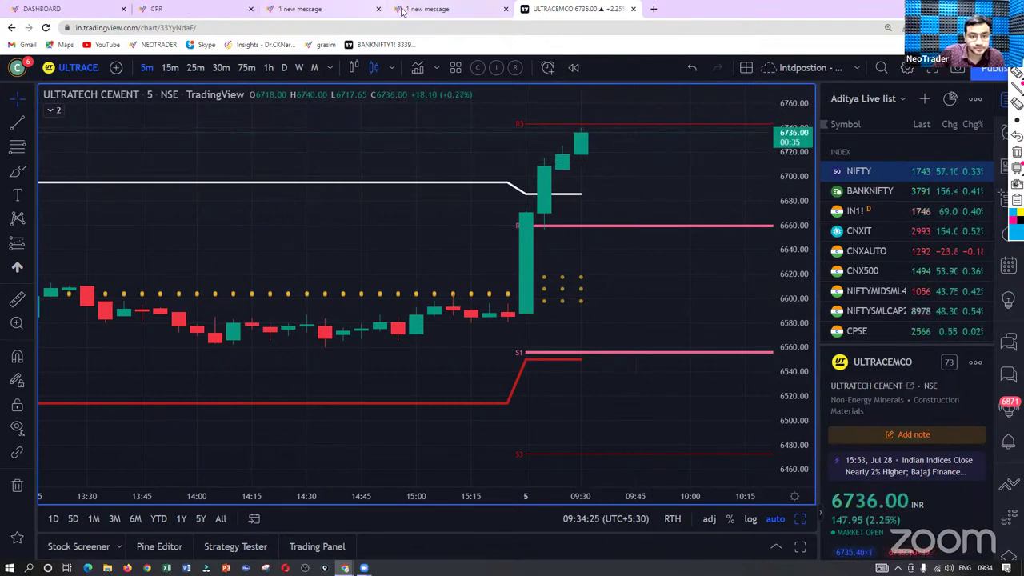
{"action": "left_click", "coordinate": [200, 9]}
{"action": "left_click", "coordinate": [320, 9]}
{"action": "left_click", "coordinate": [425, 9]}
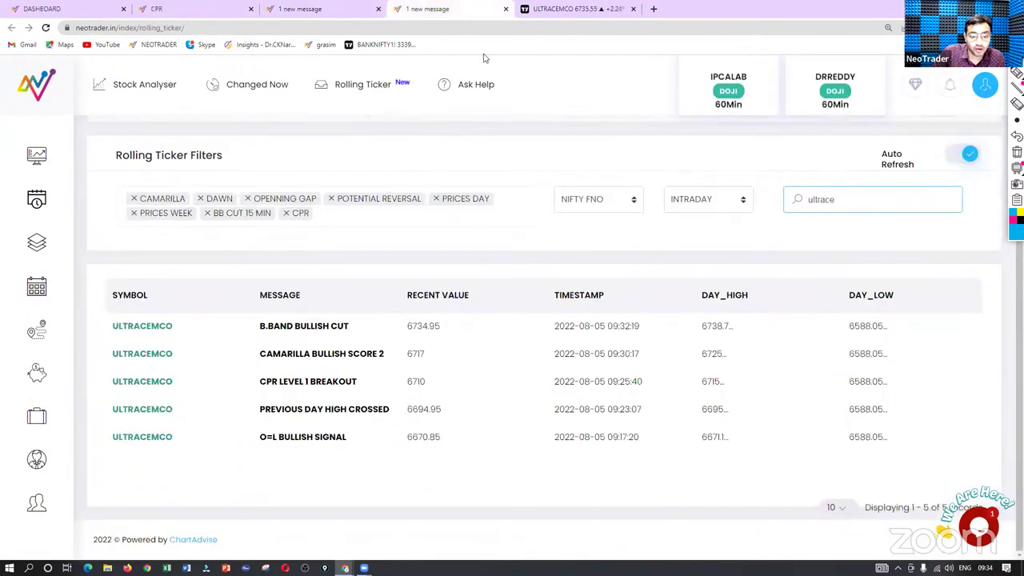
Step: Filter the Rolling Ticker by "lic" and highlight the CPR BUY (CAM) message of LICHSGFIN
{"action": "double_click", "coordinate": [812, 199]}
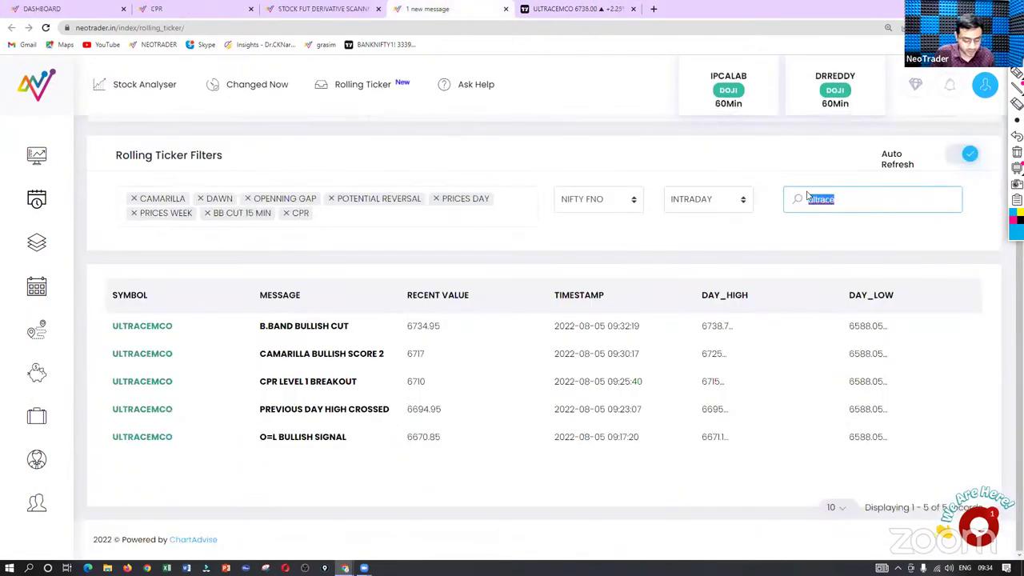
{"action": "type", "text": "li"}
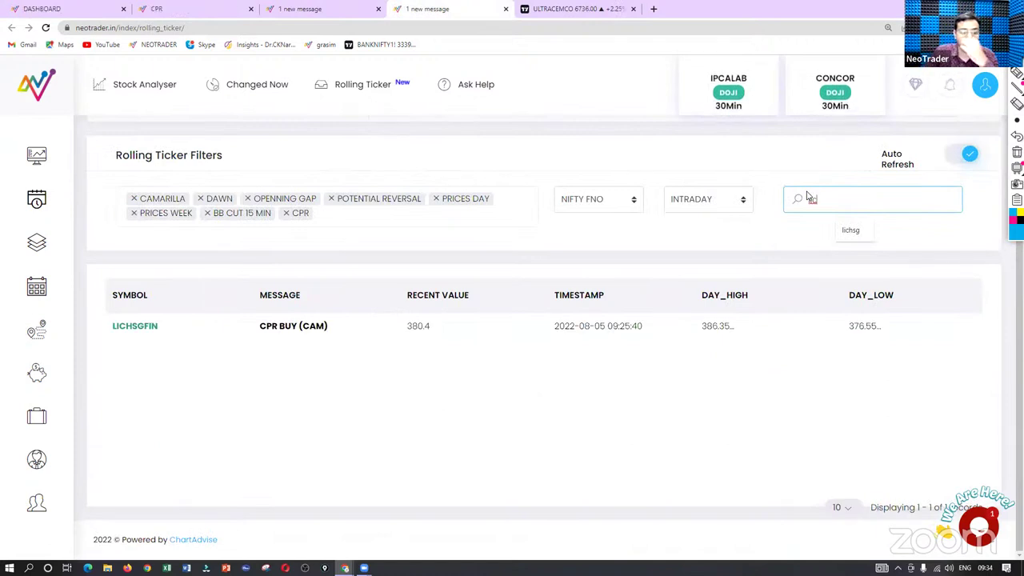
{"action": "type", "text": "c"}
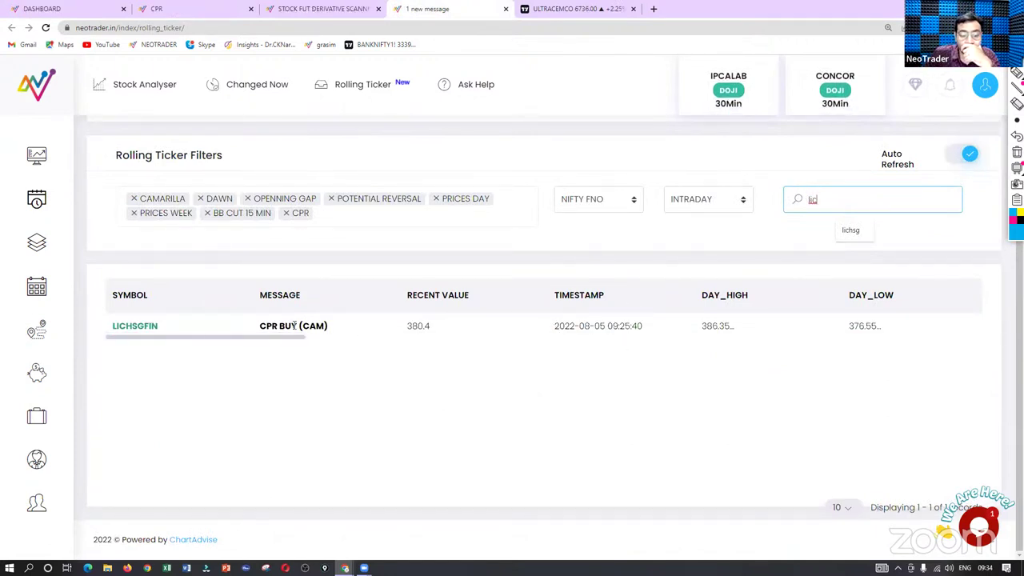
{"action": "left_click_drag", "start_coordinate": [230, 330], "coordinate": [396, 325]}
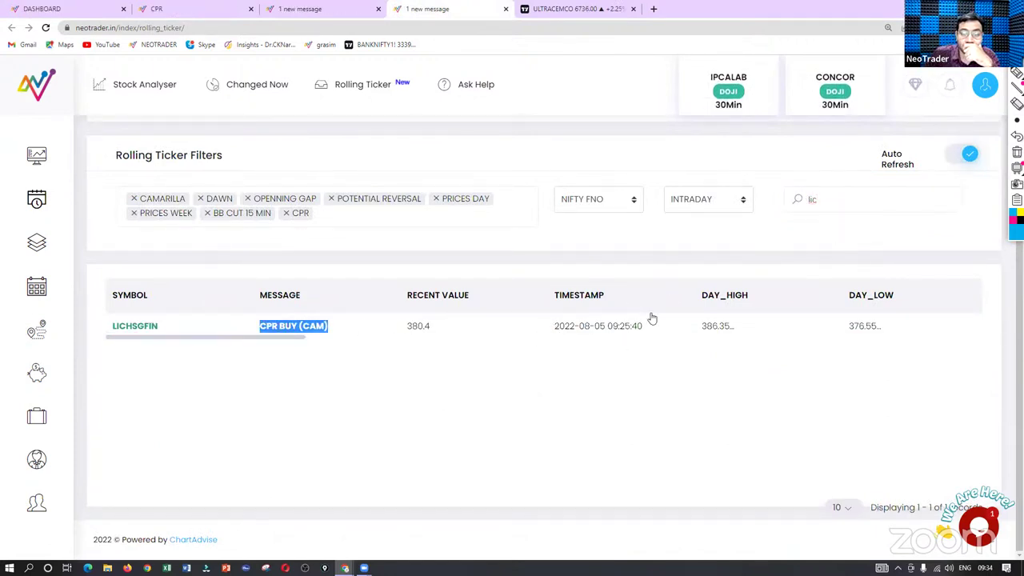
Step: Switch to TradingView and load the chart of LICHSGFIN through the symbol search
{"action": "left_click", "coordinate": [563, 11]}
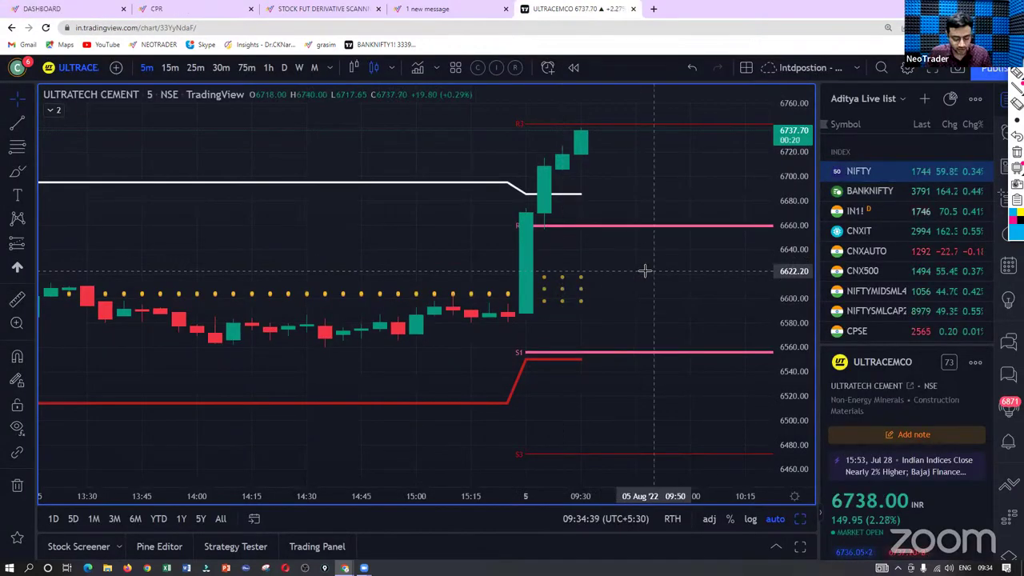
{"action": "type", "text": "LICHSGFIN"}
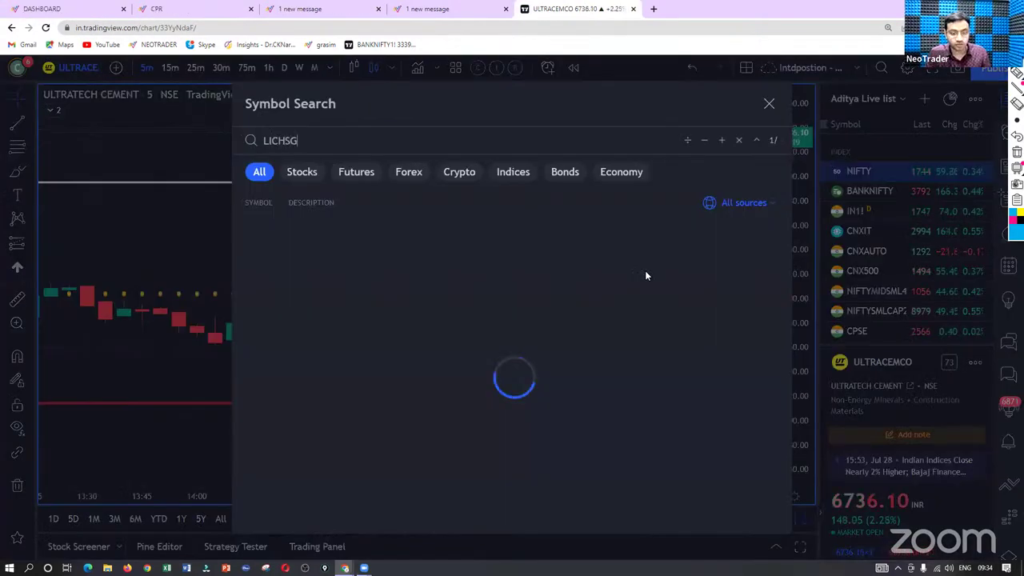
{"action": "key", "text": "Return"}
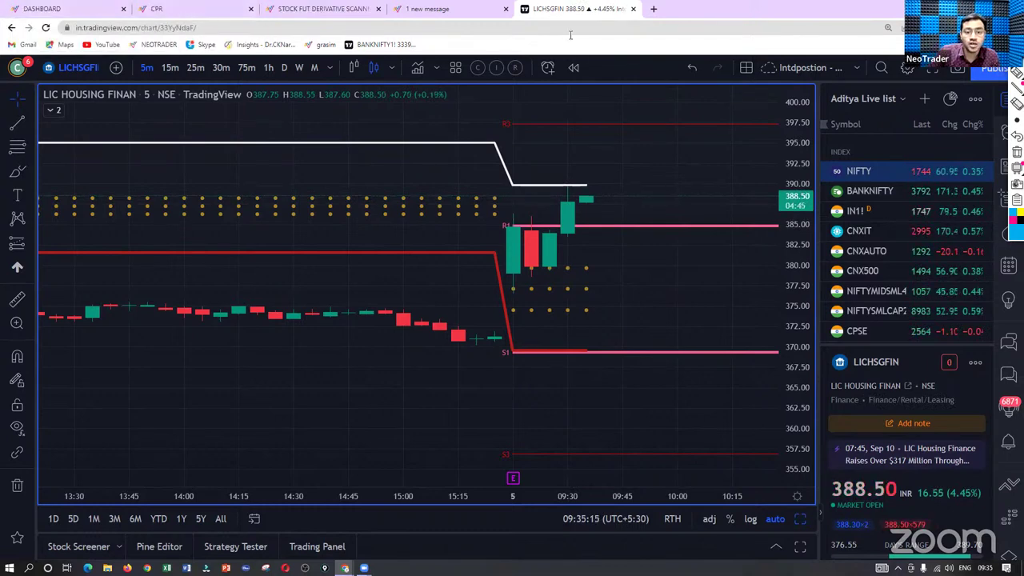
Step: Return to the NeoTrader Rolling Ticker and clear its search filter to list all NIFTY FNO messages
{"action": "left_click", "coordinate": [326, 7]}
{"action": "left_click", "coordinate": [423, 11]}
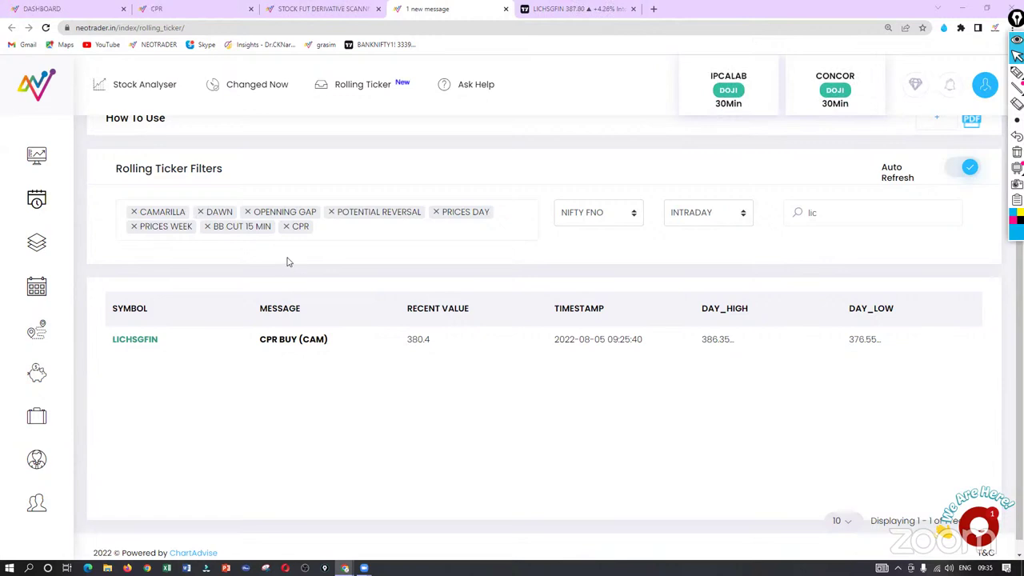
{"action": "double_click", "coordinate": [815, 212]}
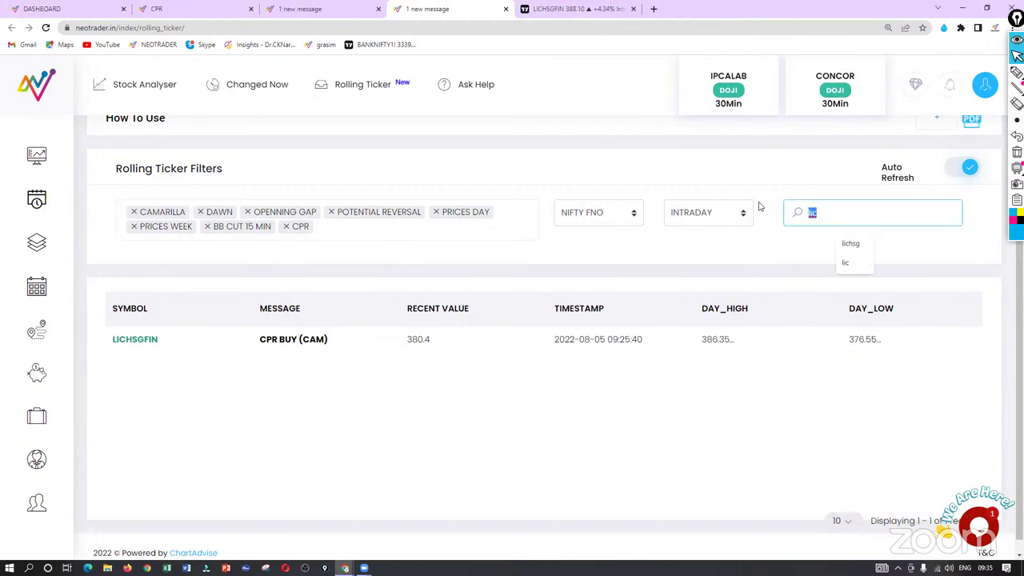
{"action": "key", "text": "BackSpace"}
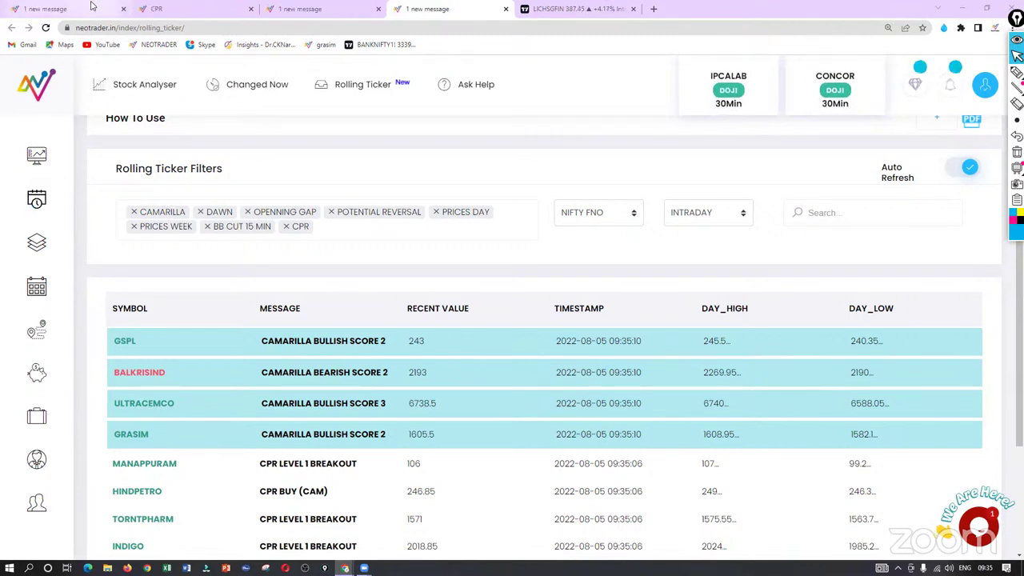
Step: From the NeoTrader dashboard, open the Intraday Trades page and bring up the Intraday Trades Results table
{"action": "left_click", "coordinate": [97, 6]}
{"action": "mouse_move", "coordinate": [36, 198]}
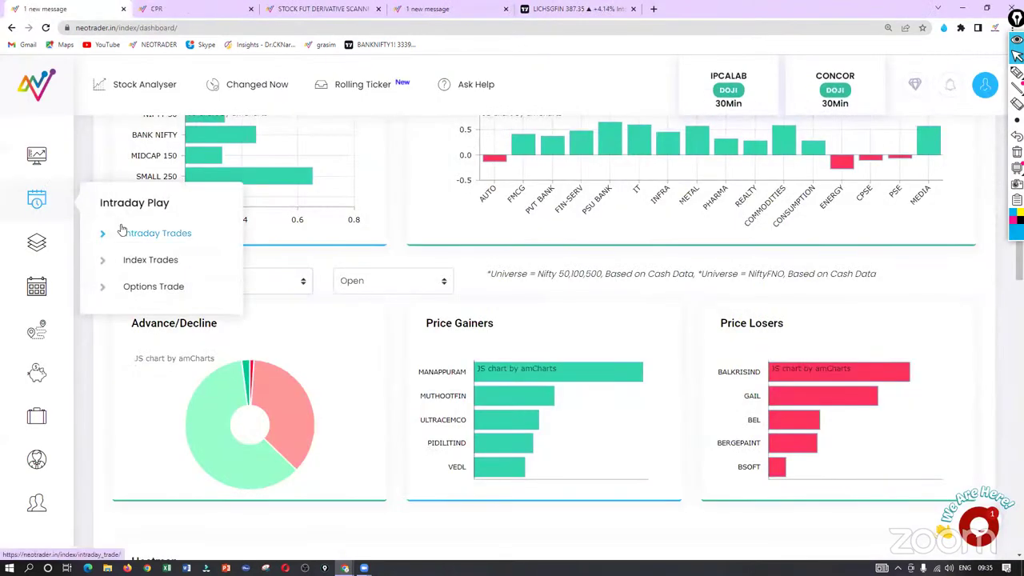
{"action": "left_click", "coordinate": [131, 234]}
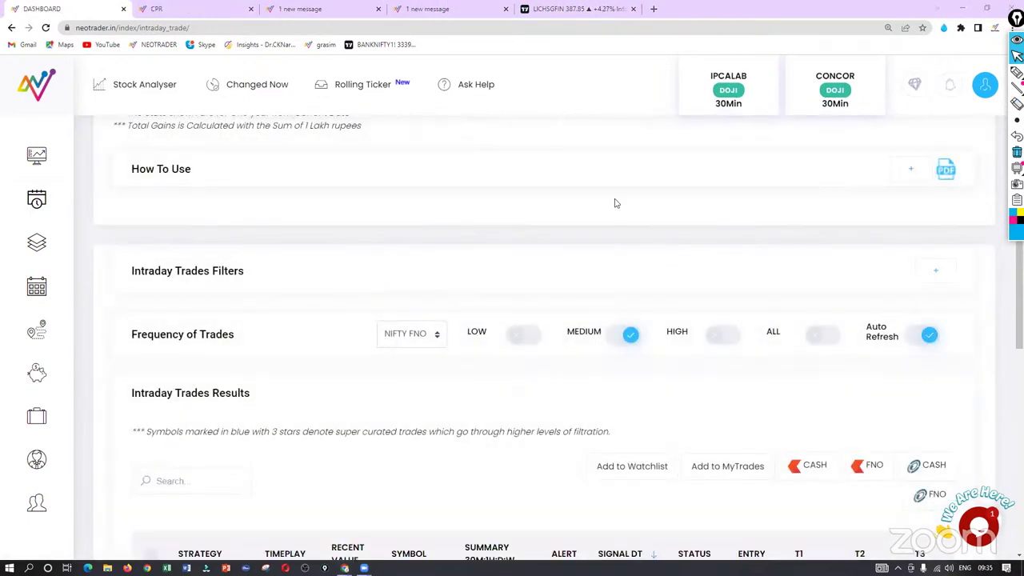
{"action": "scroll", "coordinate": [616, 201], "scroll_direction": "down", "scroll_amount": 3}
Step: Circle the DAWN strategy and T1 MET status of ULTRACEMCO, and underline its symbol and signal time
{"action": "left_click", "coordinate": [1016, 72]}
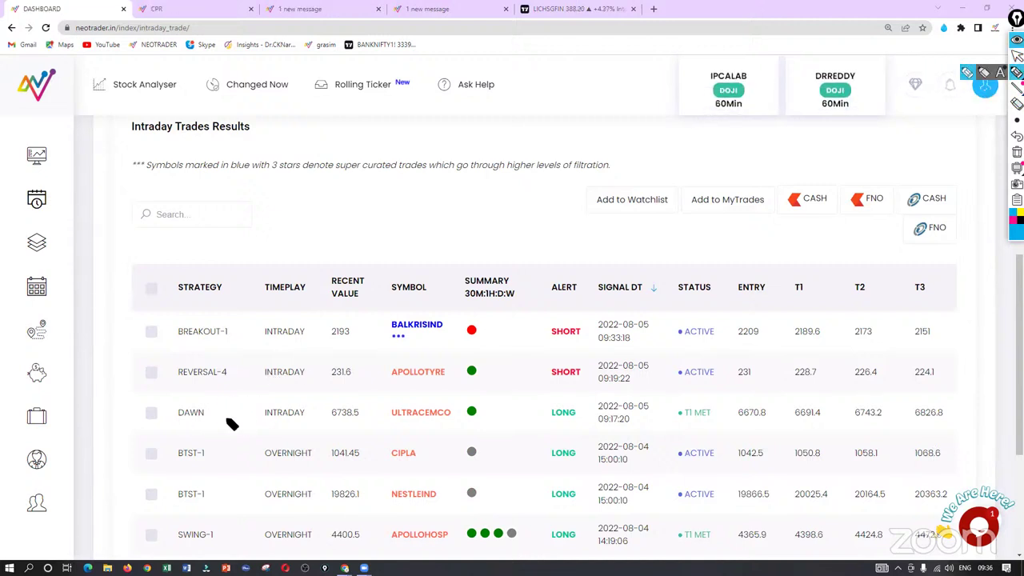
{"action": "mouse_move", "coordinate": [186, 412]}
{"action": "left_mouse_down"}
{"action": "mouse_move", "coordinate": [238, 416]}
{"action": "mouse_move", "coordinate": [204, 396]}
{"action": "left_mouse_up"}
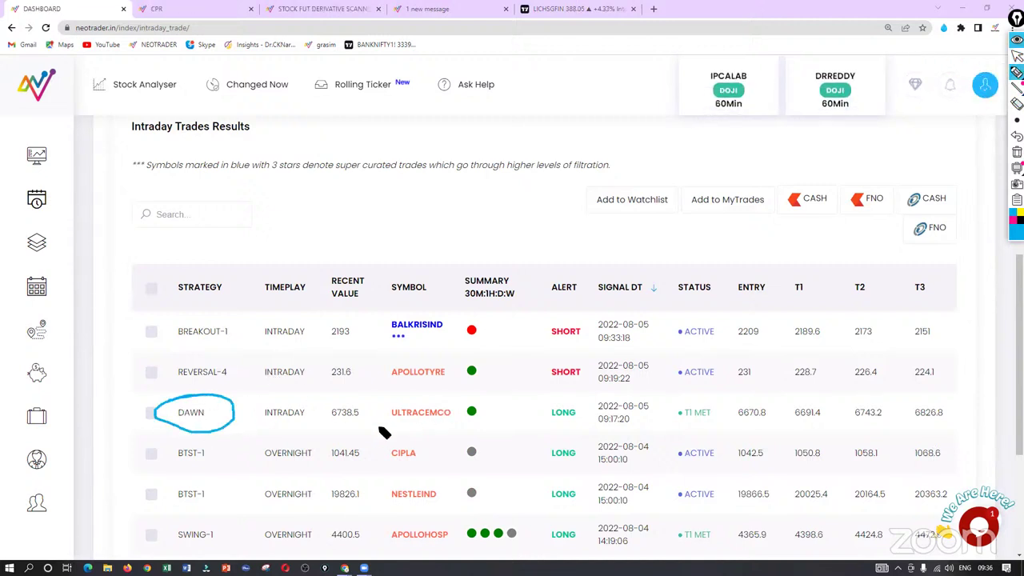
{"action": "left_click_drag", "start_coordinate": [376, 426], "coordinate": [456, 432]}
{"action": "mouse_move", "coordinate": [599, 425]}
{"action": "left_mouse_down"}
{"action": "mouse_move", "coordinate": [732, 420]}
{"action": "mouse_move", "coordinate": [720, 398]}
{"action": "left_mouse_up"}
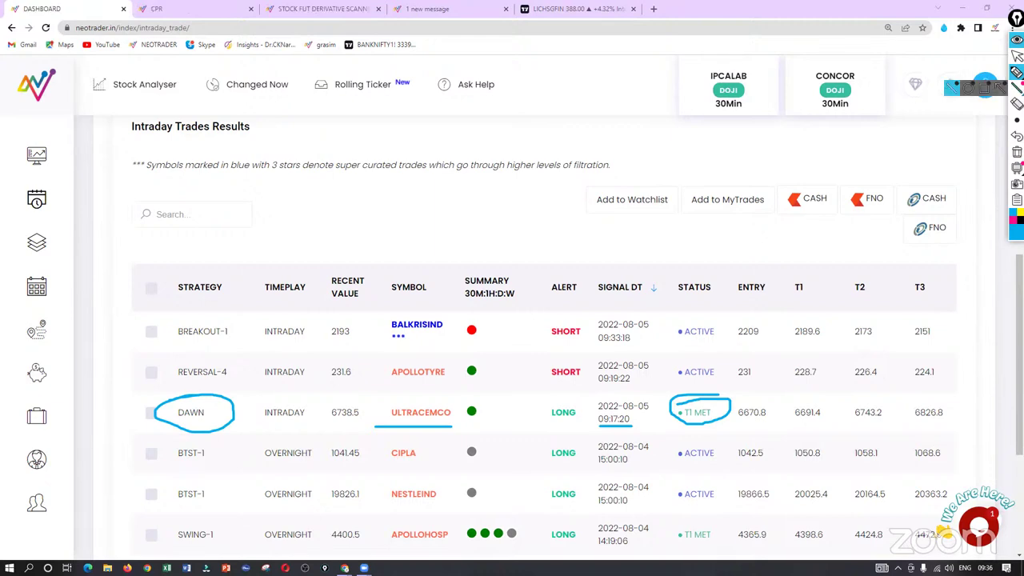
Step: Switch to the LICHSGFIN chart in TradingView and clear all pen markings from the screen
{"action": "key", "text": "ctrl+5"}
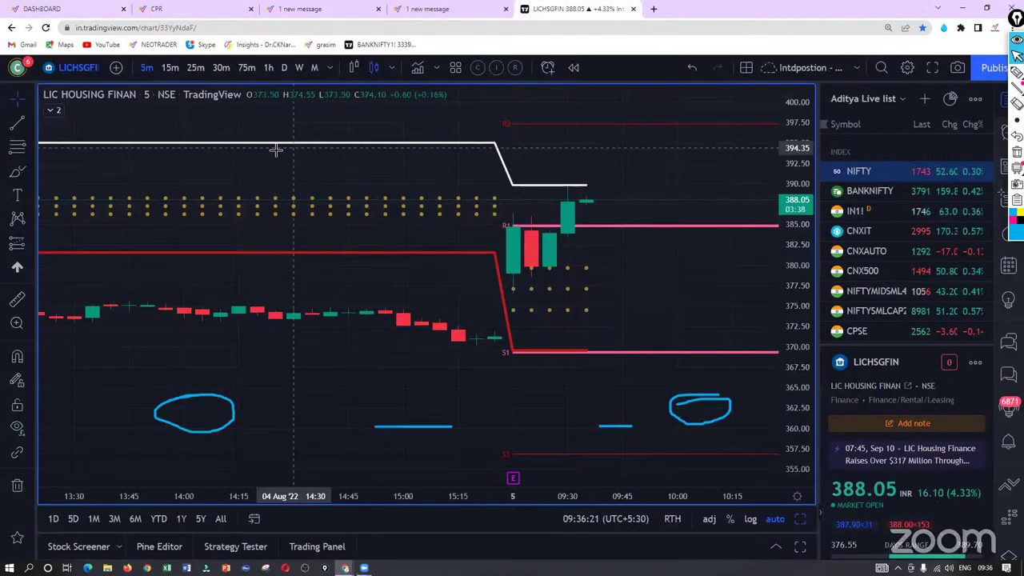
{"action": "left_click", "coordinate": [1017, 152]}
{"action": "left_click", "coordinate": [871, 152]}
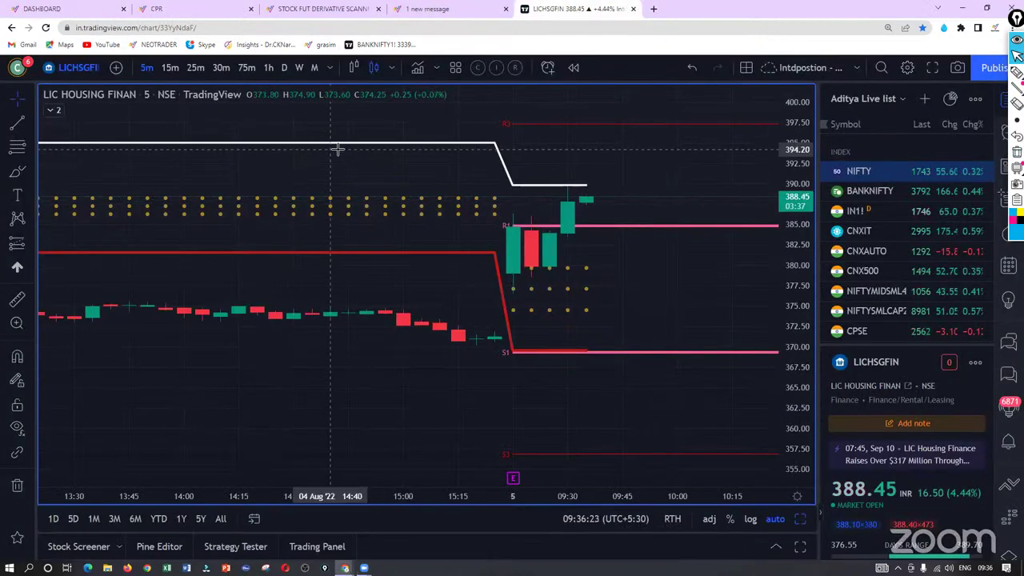
Step: Load the NSE stock chart of ULTRACEMCO (UltraTech Cement) in place of LICHSGFIN
{"action": "type", "text": "ULTRACE"}
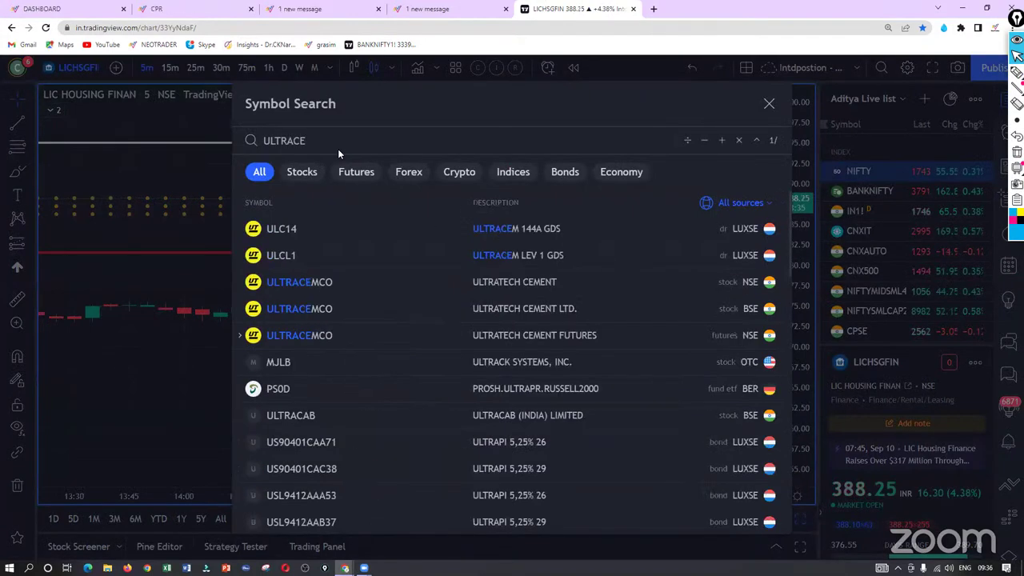
{"action": "left_click", "coordinate": [475, 280]}
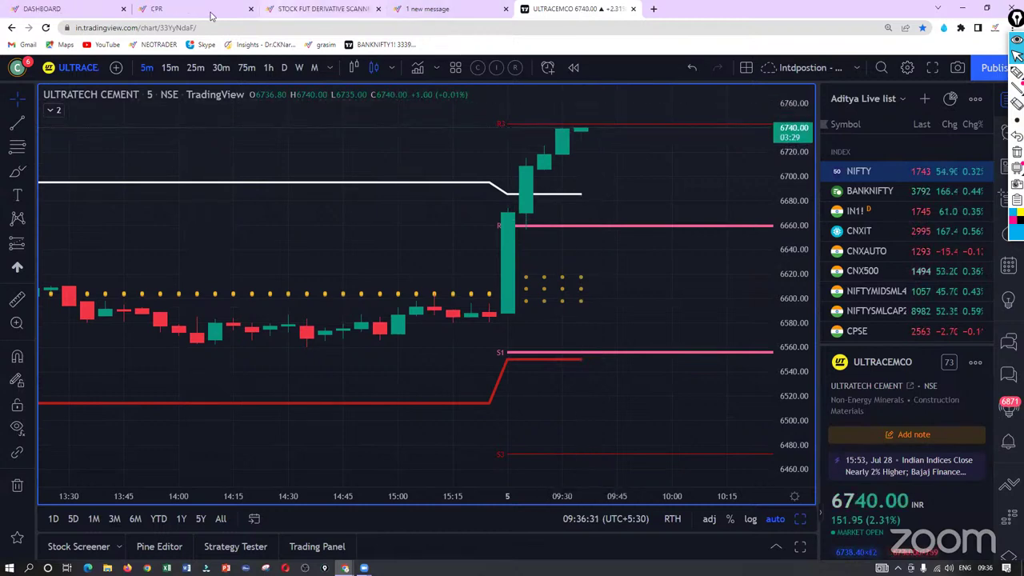
Step: In NeoTrader's Intraday Trades Results, circle ULTRACEMCO's T2 and T3 targets, underline its symbol and timeplay, and clear the markings
{"action": "left_click", "coordinate": [80, 9]}
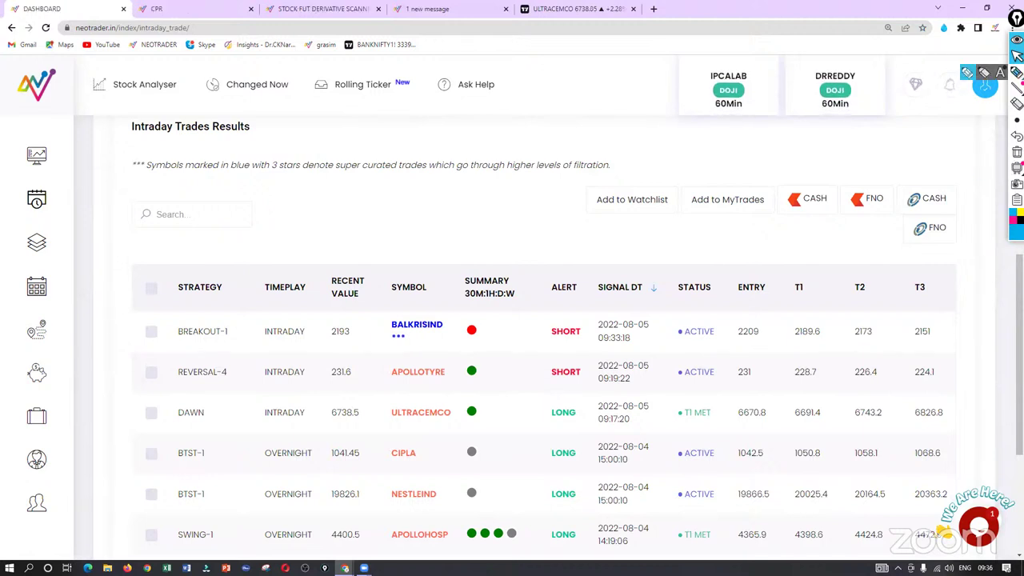
{"action": "left_click", "coordinate": [1017, 72]}
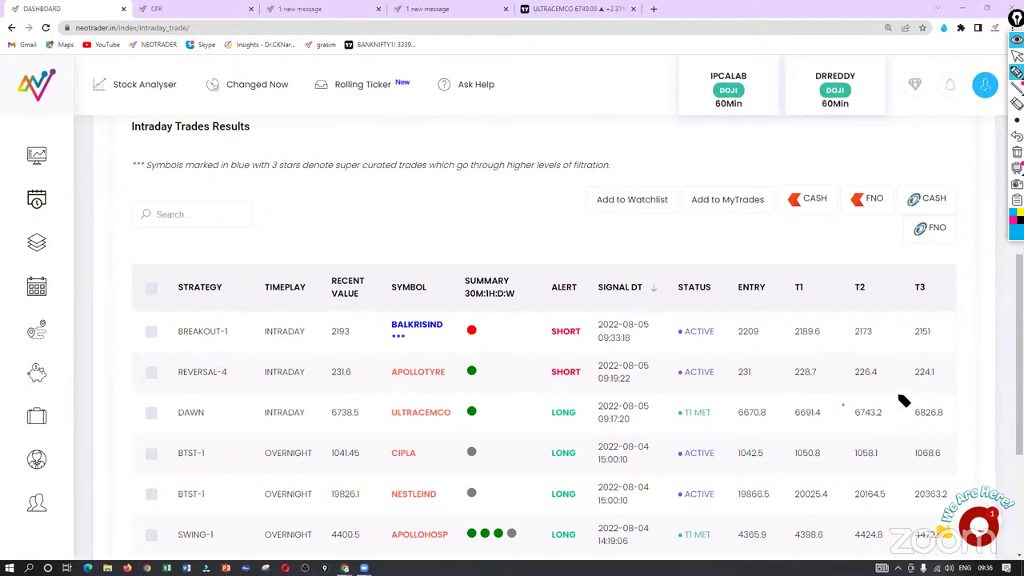
{"action": "mouse_move", "coordinate": [905, 405]}
{"action": "left_mouse_down"}
{"action": "mouse_move", "coordinate": [887, 430]}
{"action": "mouse_move", "coordinate": [902, 399]}
{"action": "left_mouse_up"}
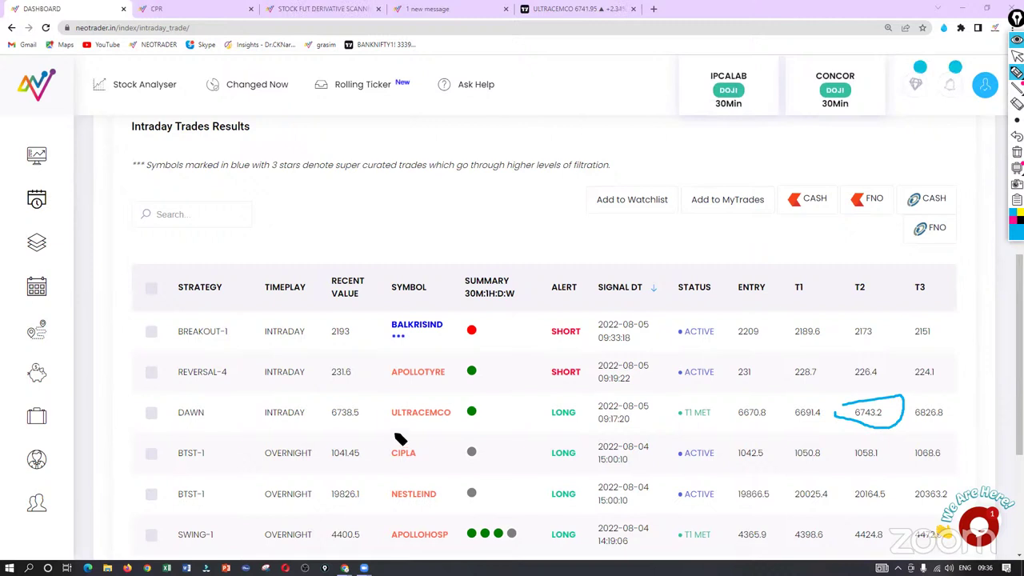
{"action": "left_click_drag", "start_coordinate": [461, 427], "coordinate": [391, 426]}
{"action": "left_click_drag", "start_coordinate": [235, 427], "coordinate": [342, 430]}
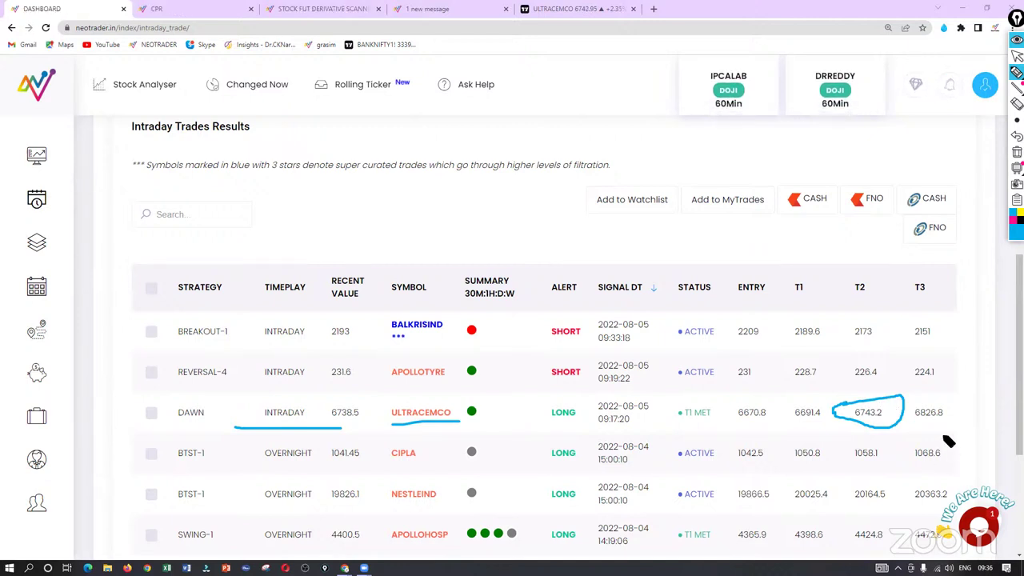
{"action": "mouse_move", "coordinate": [943, 425]}
{"action": "left_mouse_down"}
{"action": "mouse_move", "coordinate": [926, 425]}
{"action": "mouse_move", "coordinate": [931, 395]}
{"action": "mouse_move", "coordinate": [958, 432]}
{"action": "left_mouse_up"}
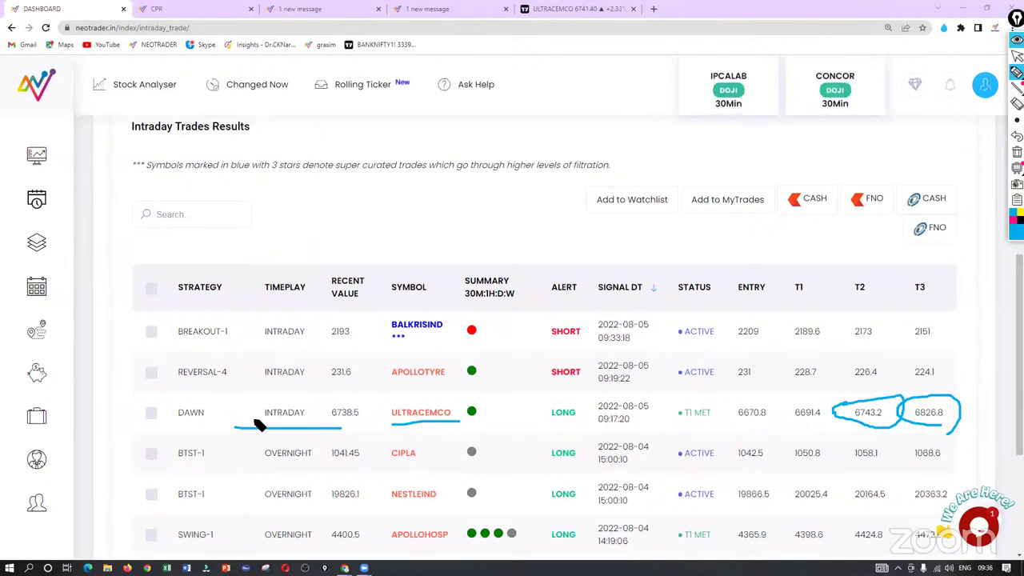
{"action": "left_click", "coordinate": [1017, 152]}
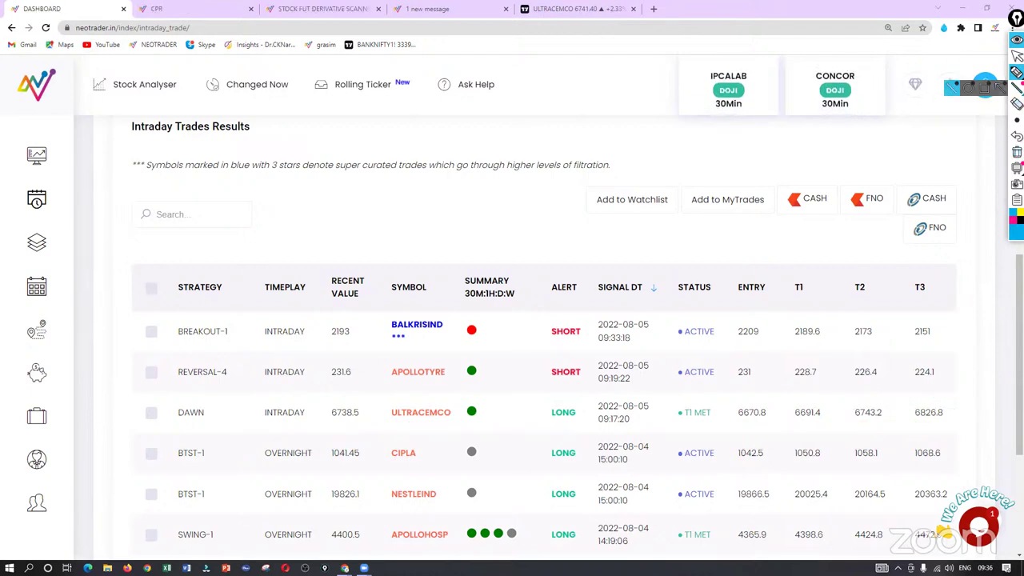
Step: Check the ULTRACEMCO chart in TradingView, and return to NeoTrader's Intraday Trades page to set the frequency of trades to HIGH
{"action": "left_click", "coordinate": [582, 9]}
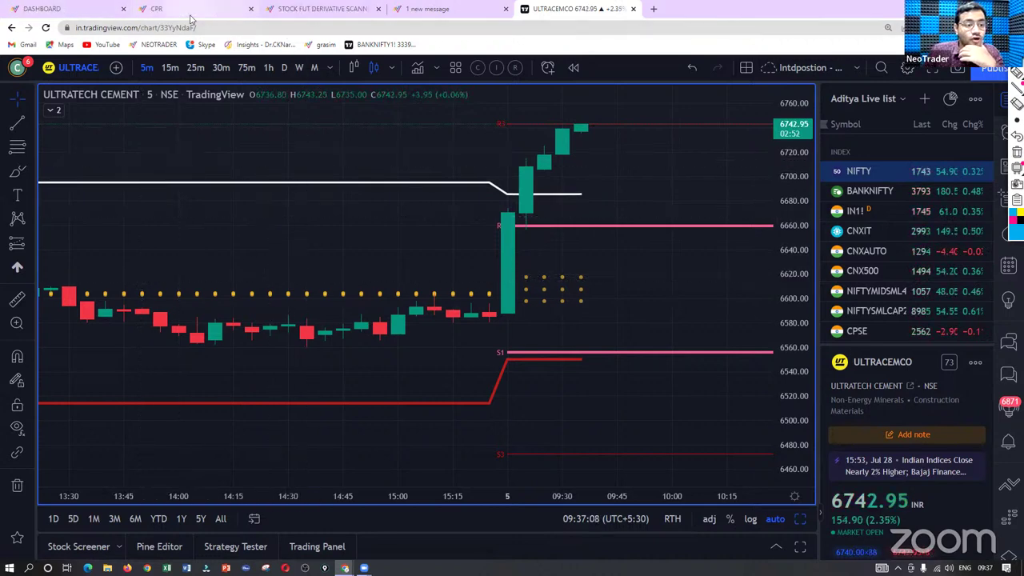
{"action": "left_click", "coordinate": [68, 9]}
{"action": "scroll", "coordinate": [580, 272], "scroll_direction": "up", "scroll_amount": 2}
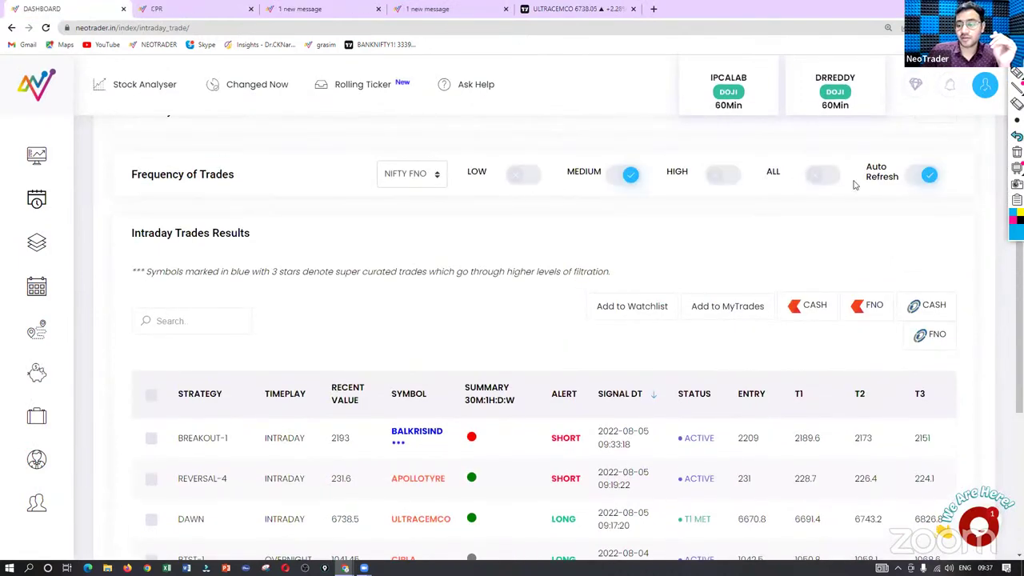
{"action": "left_click", "coordinate": [728, 174]}
{"action": "scroll", "coordinate": [407, 299], "scroll_direction": "down", "scroll_amount": 3}
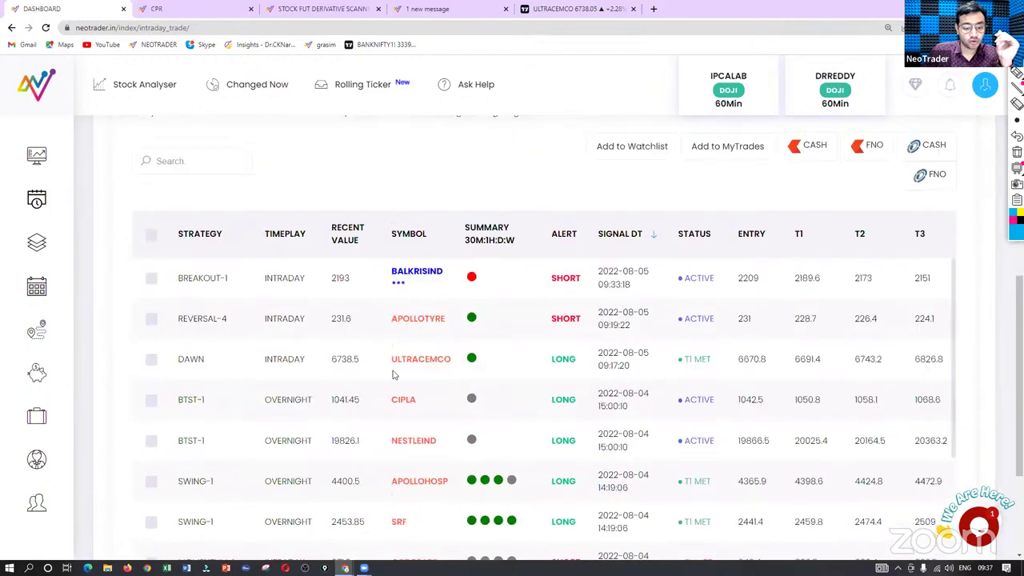
Step: Switch the frequency of trades to ALL, review the Intraday Trades Results, and set the frequency back to HIGH
{"action": "scroll", "coordinate": [527, 349], "scroll_direction": "up", "scroll_amount": 3}
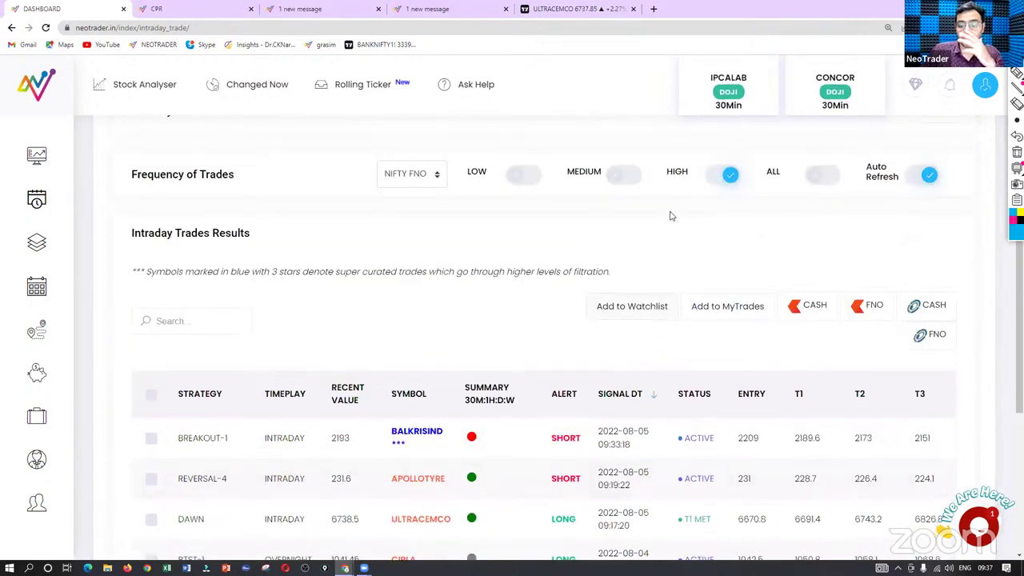
{"action": "left_click", "coordinate": [822, 176]}
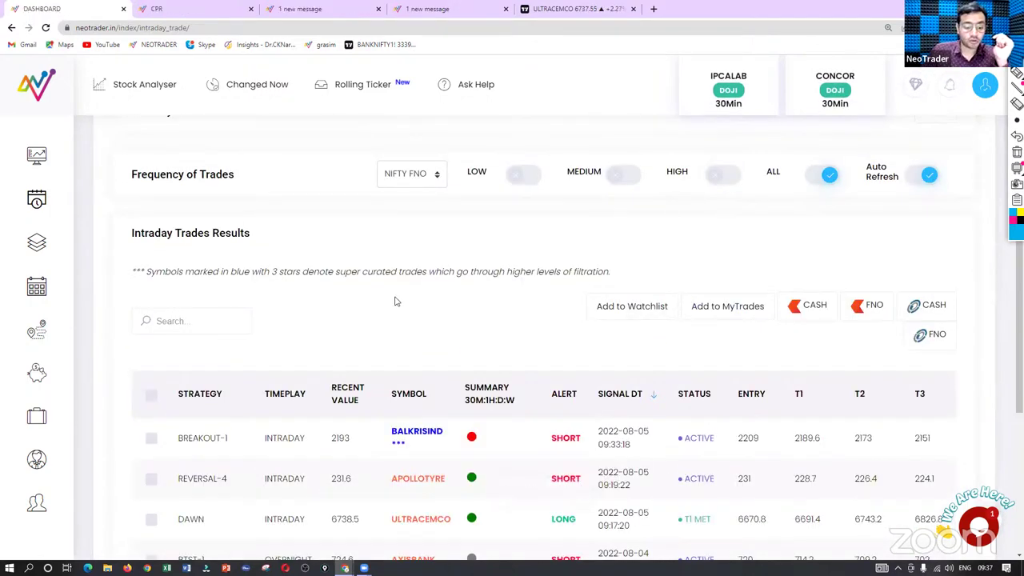
{"action": "scroll", "coordinate": [394, 302], "scroll_direction": "down", "scroll_amount": 5}
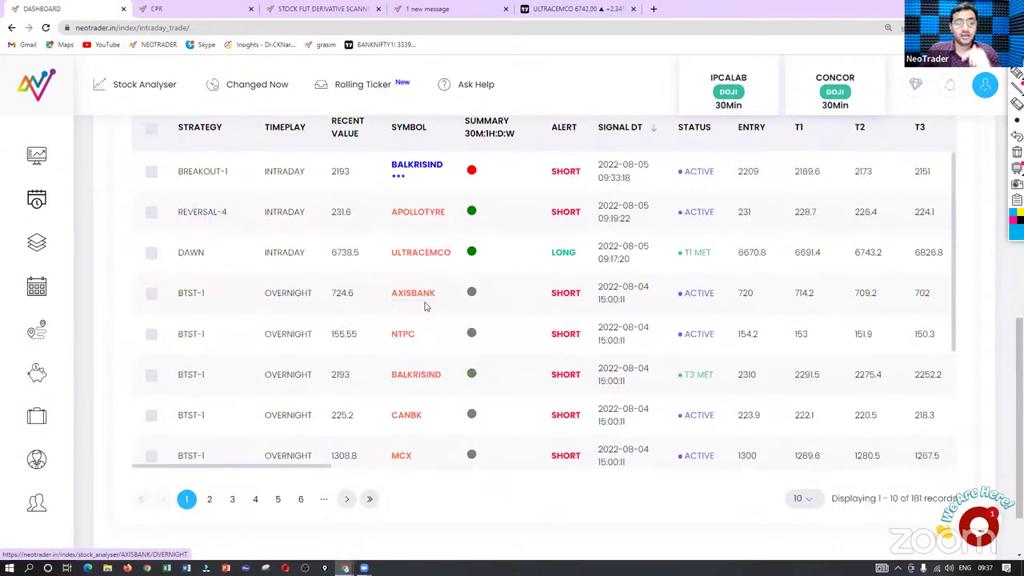
{"action": "scroll", "coordinate": [426, 310], "scroll_direction": "up", "scroll_amount": 1}
{"action": "scroll", "coordinate": [425, 310], "scroll_direction": "up", "scroll_amount": 5}
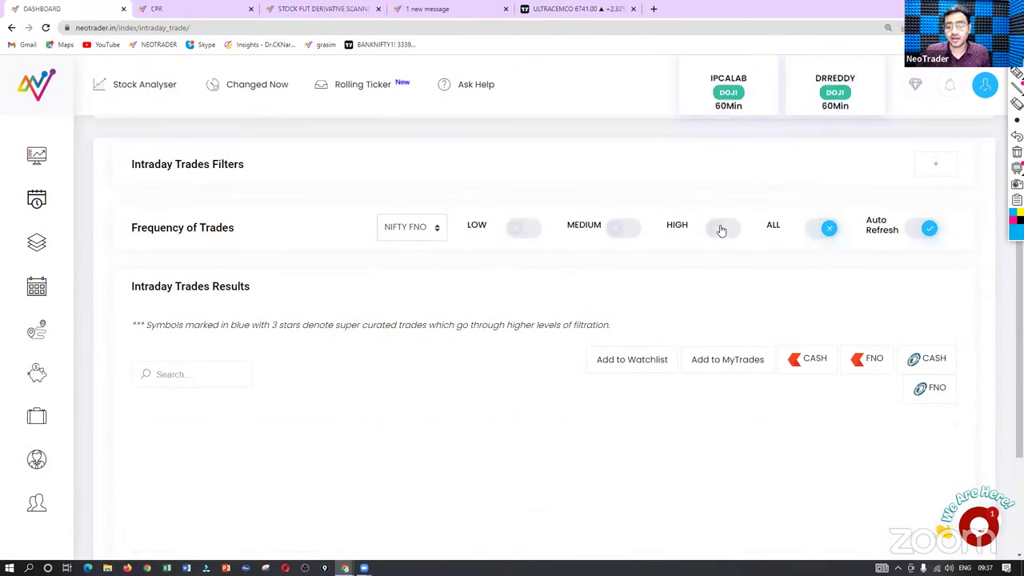
{"action": "left_click", "coordinate": [721, 229]}
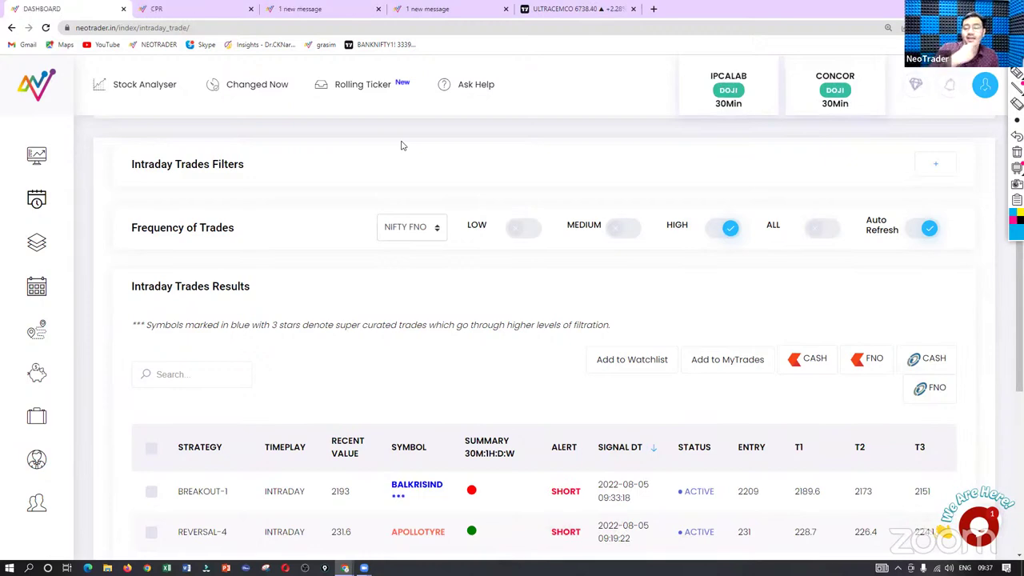
Step: Recheck the ULTRACEMCO chart in TradingView, underline its symbol and T2 target in NeoTrader's Intraday Trades Results, and clear the markings
{"action": "left_click", "coordinate": [602, 11]}
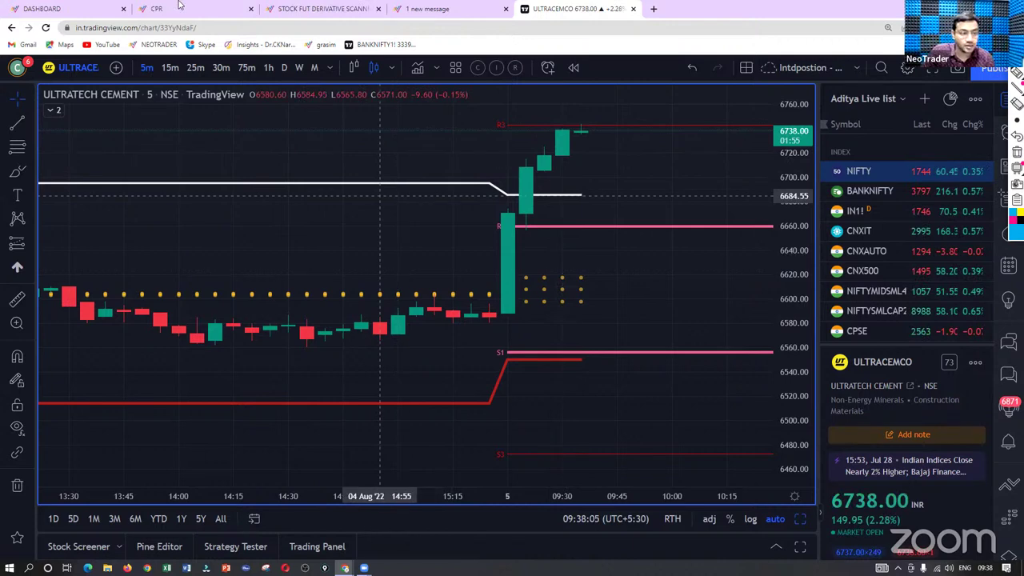
{"action": "left_click", "coordinate": [58, 8]}
{"action": "scroll", "coordinate": [760, 294], "scroll_direction": "down", "scroll_amount": 3}
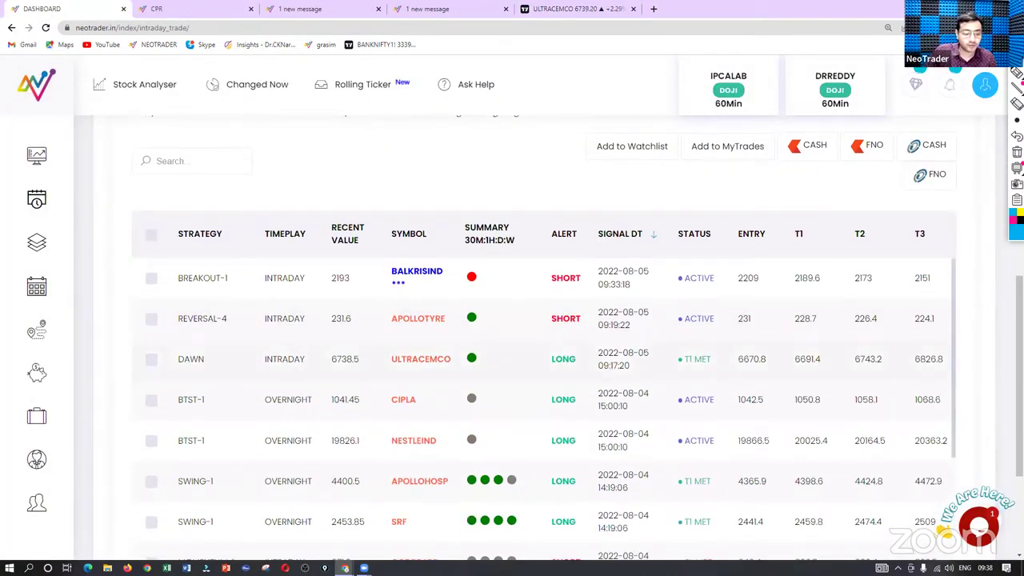
{"action": "left_click_drag", "start_coordinate": [376, 370], "coordinate": [473, 377]}
{"action": "left_click_drag", "start_coordinate": [875, 365], "coordinate": [853, 369]}
{"action": "left_click", "coordinate": [1016, 152]}
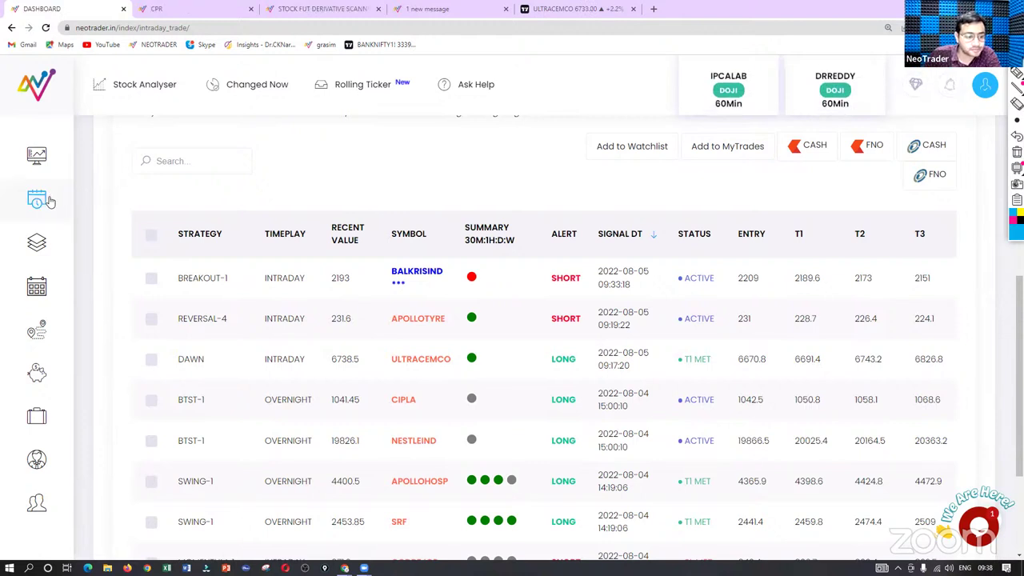
Step: Open the Multiday Trades page in NeoTrader and underline the LAURUSLABS symbol in the results table
{"action": "mouse_move", "coordinate": [51, 172]}
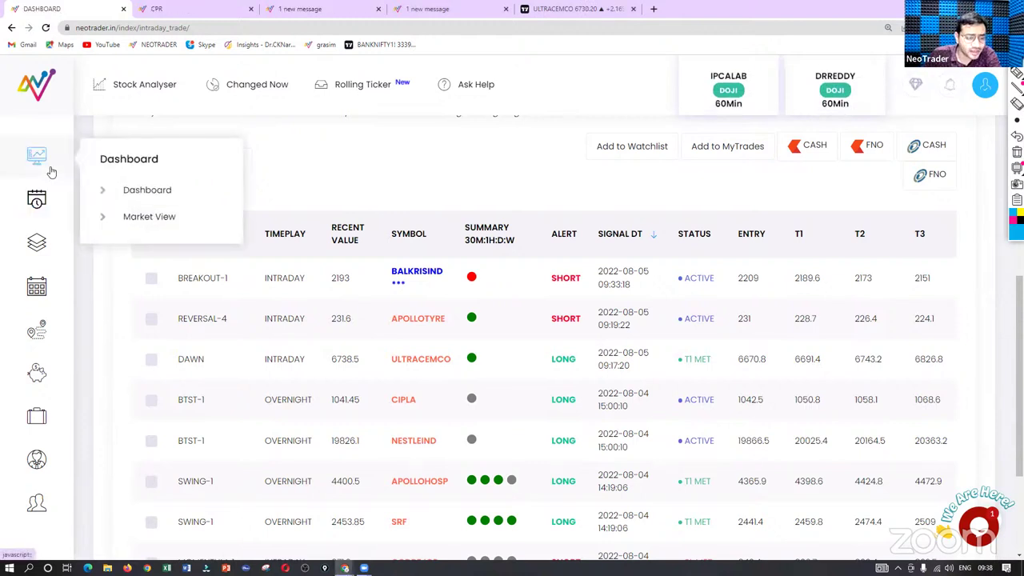
{"action": "mouse_move", "coordinate": [57, 286]}
{"action": "left_click", "coordinate": [151, 320]}
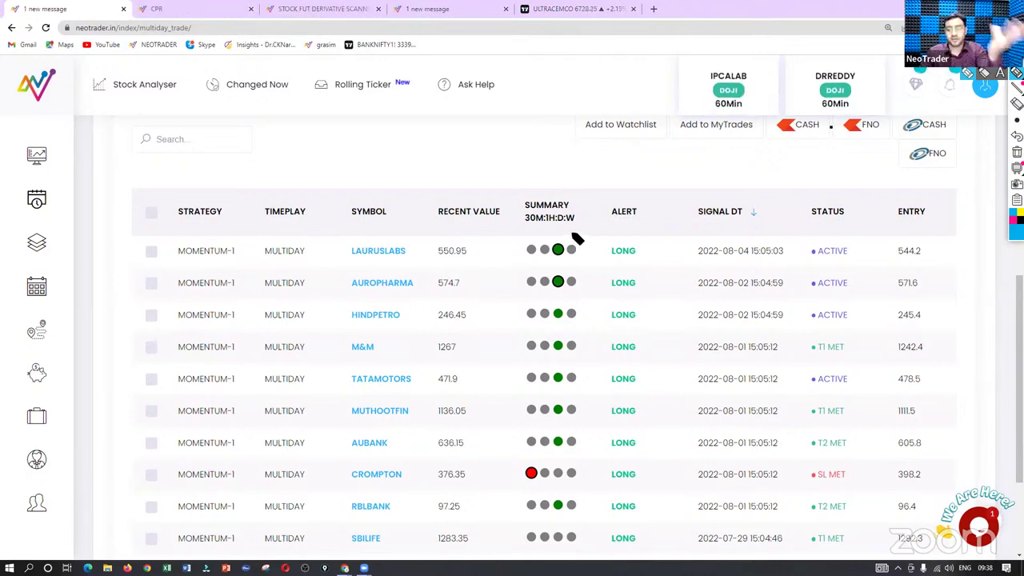
{"action": "left_click_drag", "start_coordinate": [350, 260], "coordinate": [402, 262]}
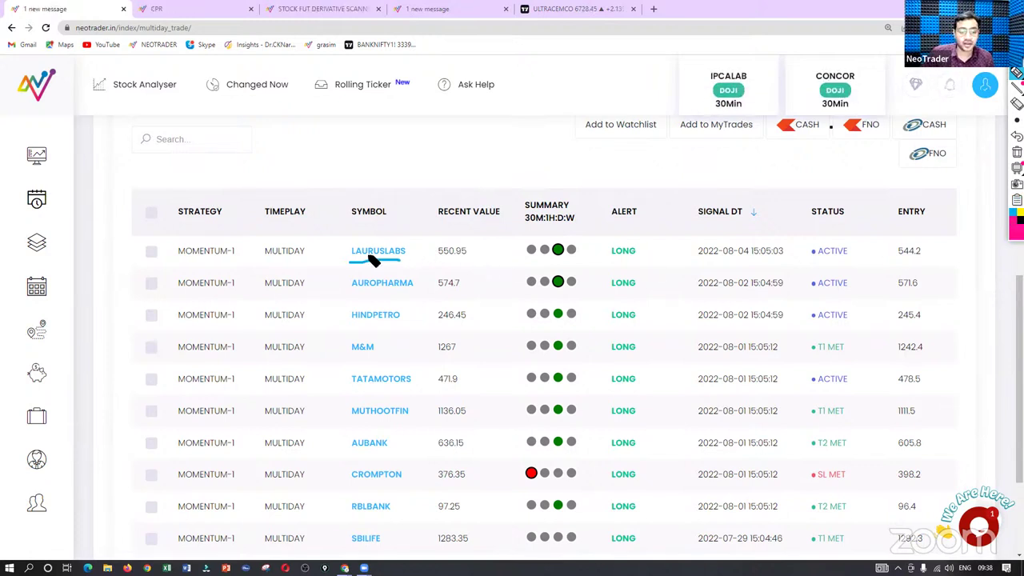
{"action": "mouse_move", "coordinate": [350, 264]}
{"action": "left_mouse_down"}
{"action": "mouse_move", "coordinate": [402, 265]}
{"action": "mouse_move", "coordinate": [364, 266]}
{"action": "left_mouse_up"}
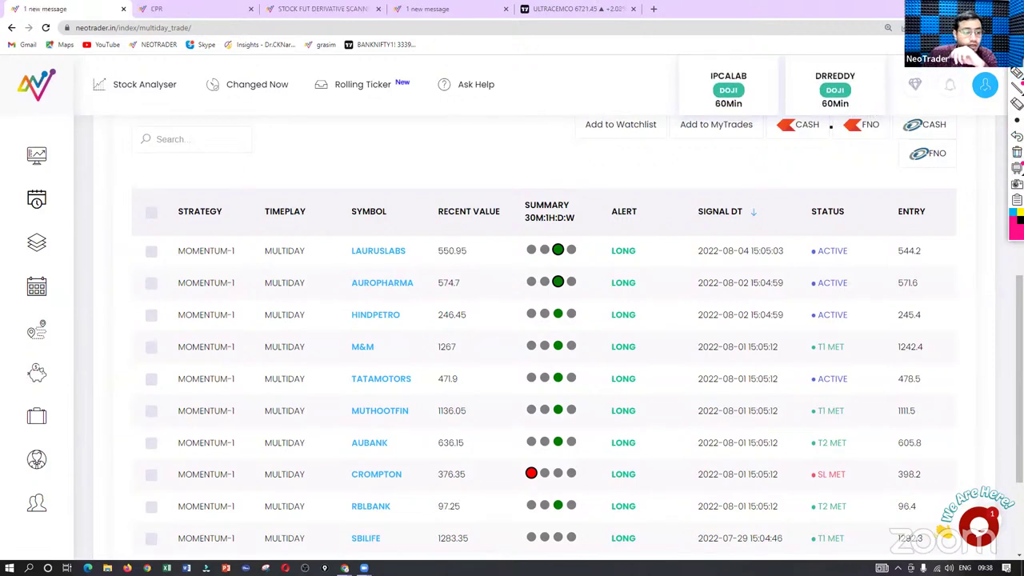
Step: Open the Positional Trades page and bring up the Positional Trades Results table
{"action": "left_click", "coordinate": [44, 203]}
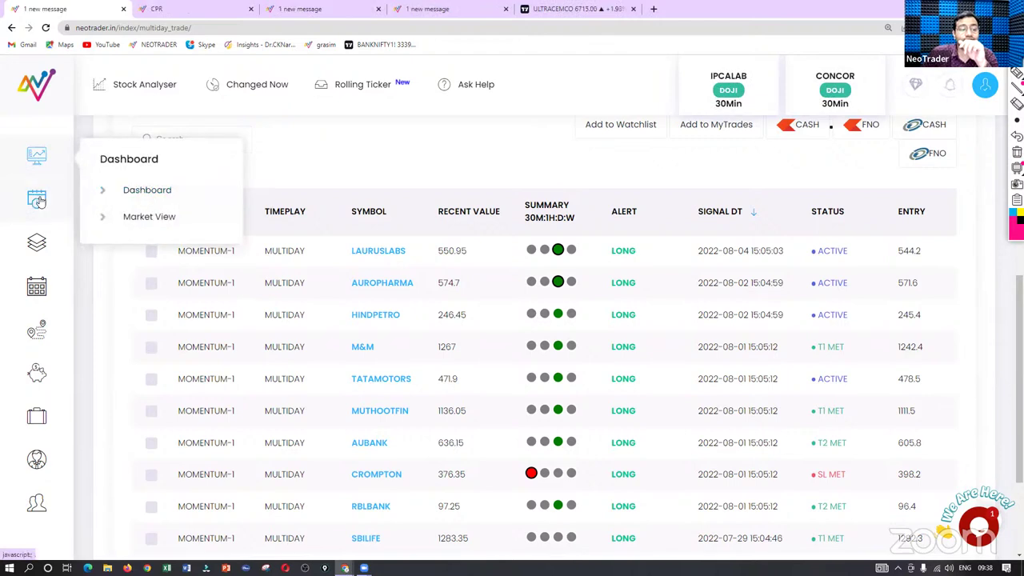
{"action": "left_click", "coordinate": [120, 361]}
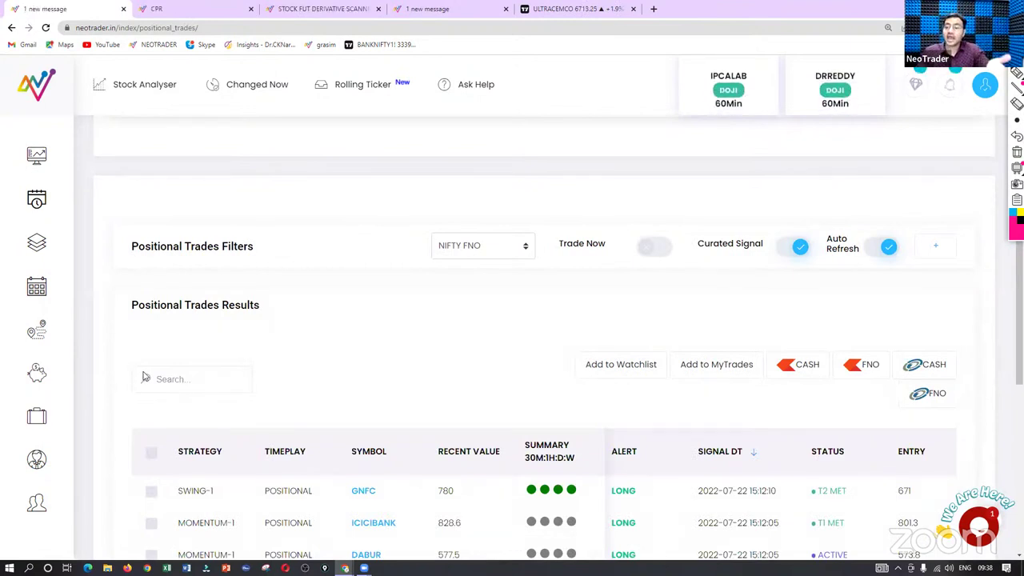
{"action": "scroll", "coordinate": [145, 375], "scroll_direction": "down", "scroll_amount": 2}
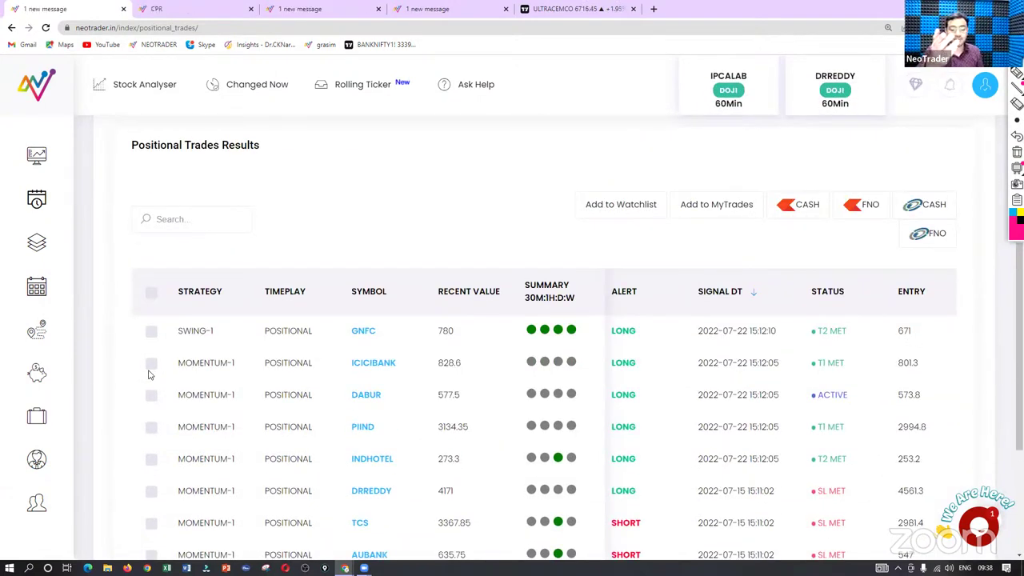
{"action": "scroll", "coordinate": [448, 376], "scroll_direction": "up", "scroll_amount": 1}
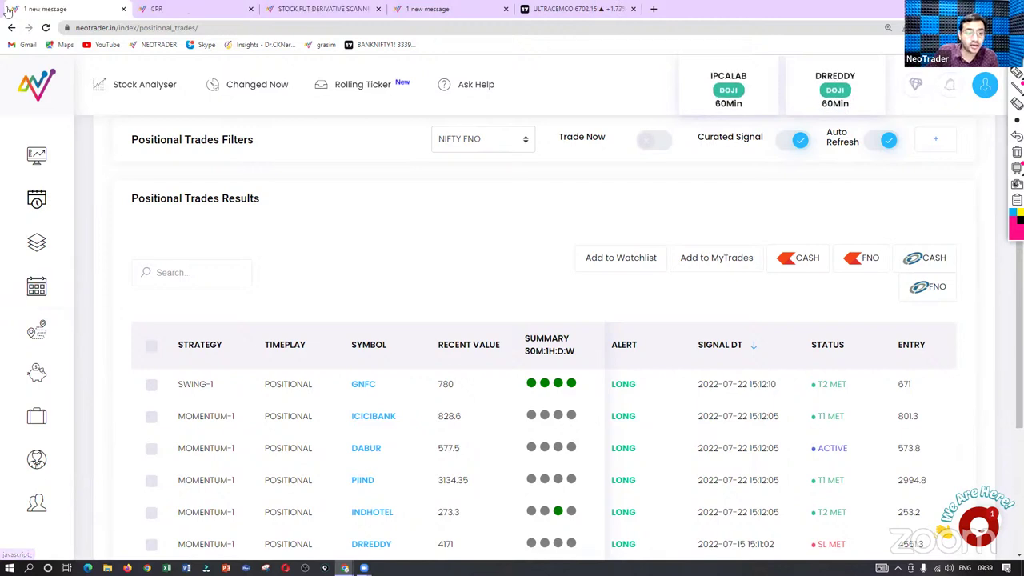
Step: Go to the CPR Heatmap page and change its stock universe to NIFTY FNO
{"action": "left_click", "coordinate": [170, 16]}
{"action": "scroll", "coordinate": [487, 288], "scroll_direction": "up", "scroll_amount": 4}
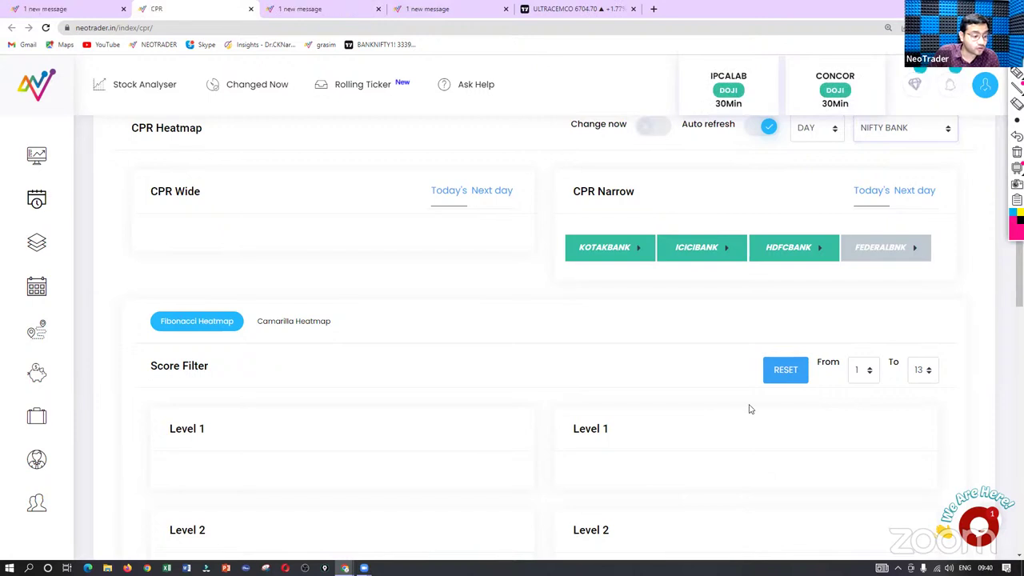
{"action": "scroll", "coordinate": [748, 409], "scroll_direction": "up", "scroll_amount": 2}
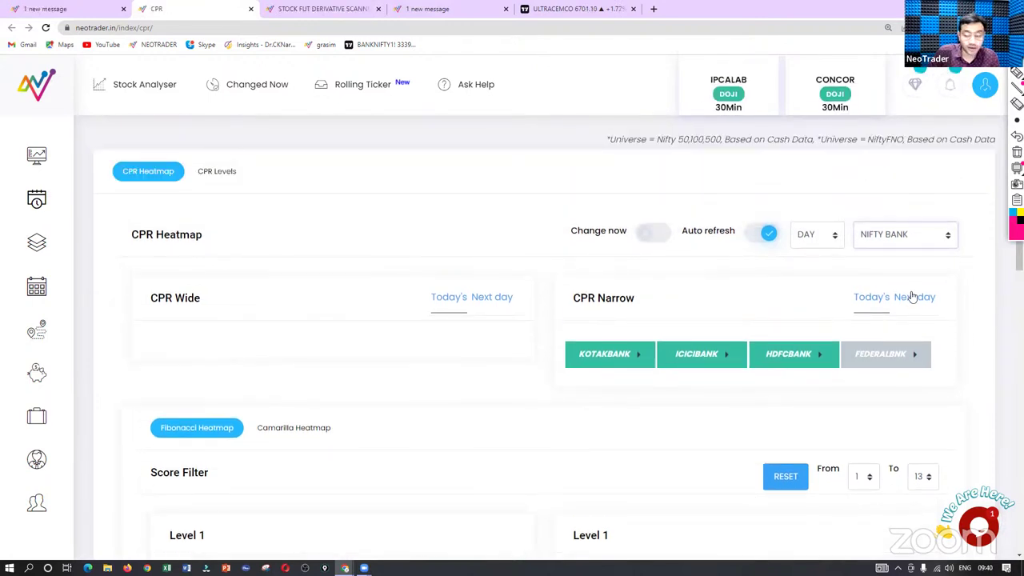
{"action": "left_click", "coordinate": [917, 237]}
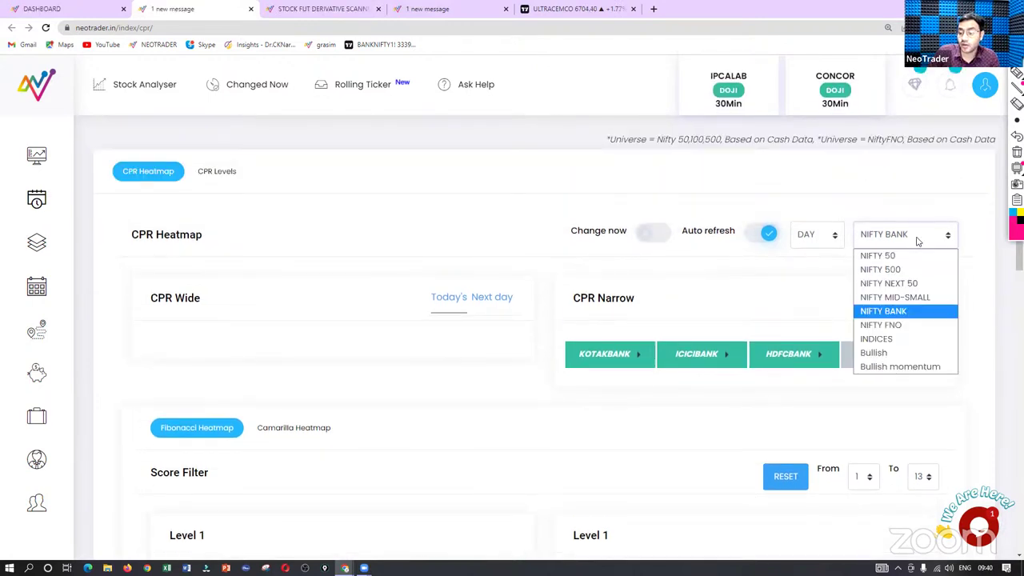
{"action": "left_click", "coordinate": [888, 324]}
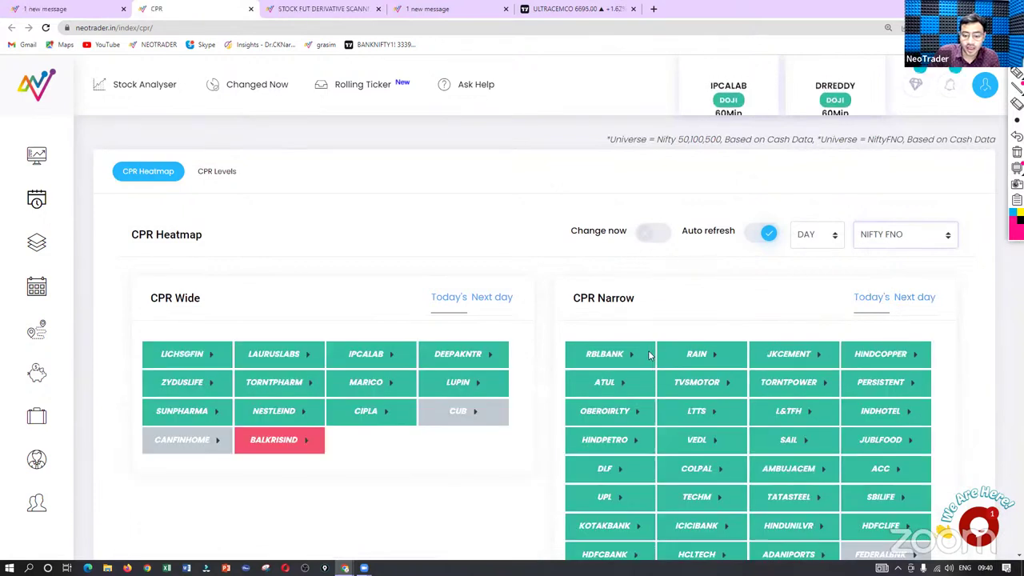
Step: Underline the CPR Narrow heading, box VEDL in its heatmap with an arrow pointing to it, and clear the markings
{"action": "scroll", "coordinate": [650, 355], "scroll_direction": "down", "scroll_amount": 3}
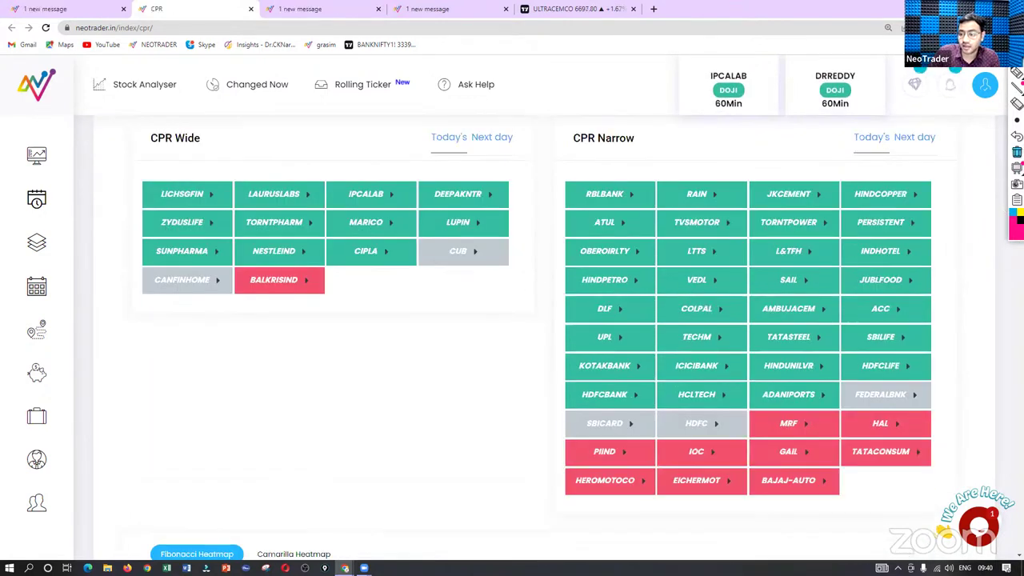
{"action": "mouse_move", "coordinate": [732, 271]}
{"action": "left_mouse_down"}
{"action": "mouse_move", "coordinate": [734, 295]}
{"action": "mouse_move", "coordinate": [665, 271]}
{"action": "left_mouse_up"}
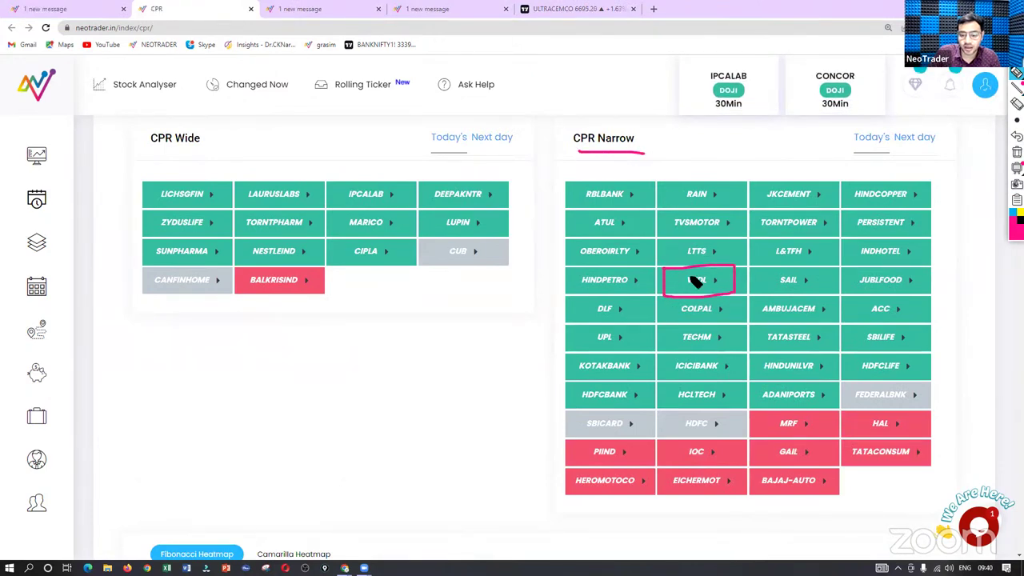
{"action": "left_click_drag", "start_coordinate": [505, 348], "coordinate": [659, 292]}
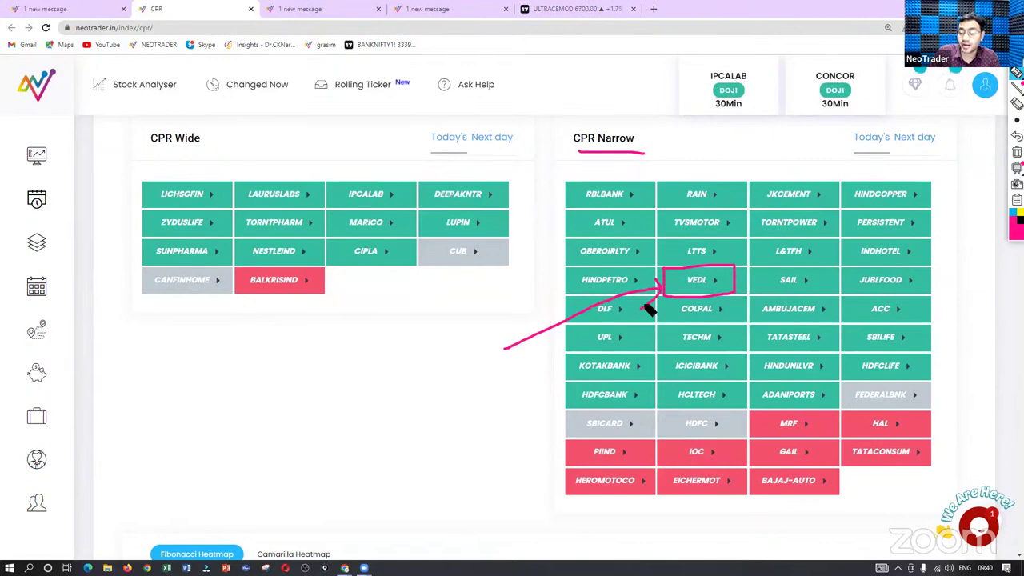
{"action": "left_click", "coordinate": [1016, 152]}
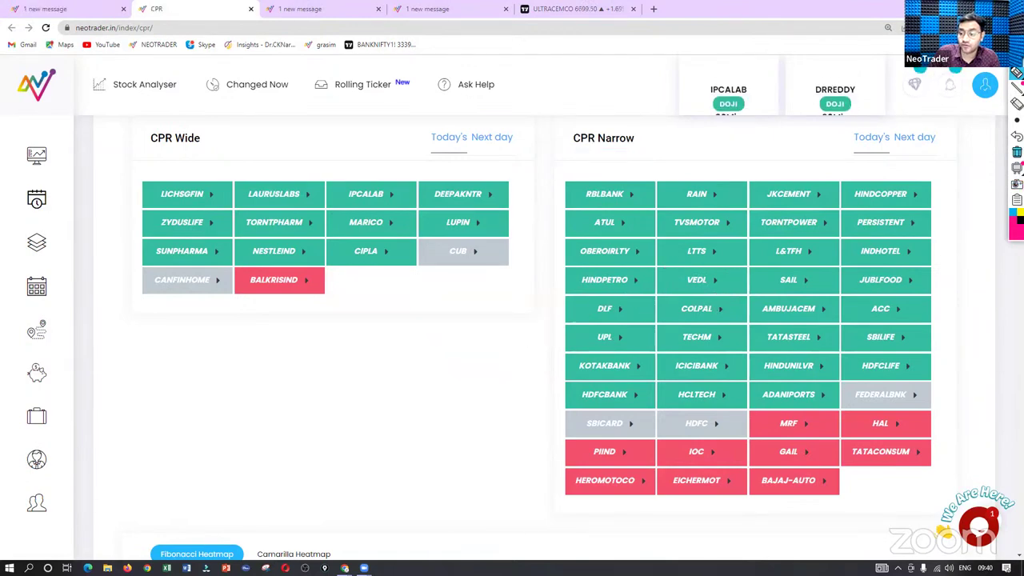
Step: Expand the bullish Level 1 list of the Fibonacci Heatmap and mark VEDL in it
{"action": "scroll", "coordinate": [402, 255], "scroll_direction": "down", "scroll_amount": 5}
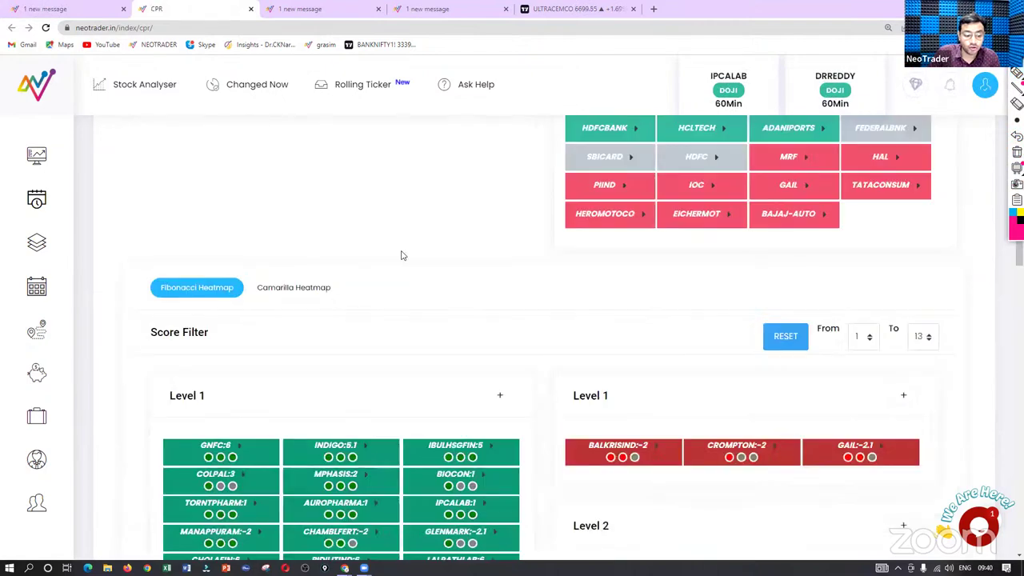
{"action": "scroll", "coordinate": [403, 255], "scroll_direction": "down", "scroll_amount": 3}
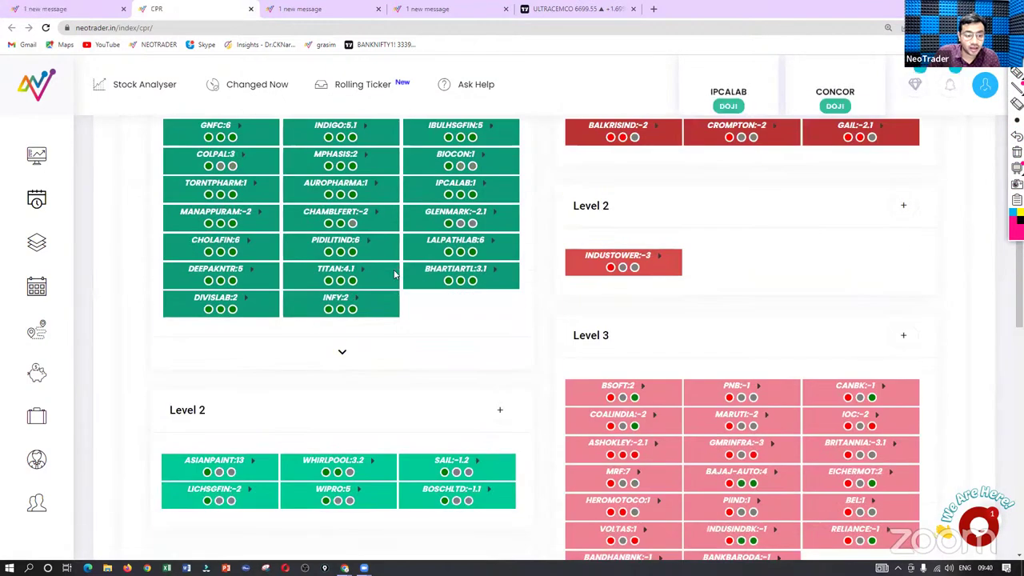
{"action": "scroll", "coordinate": [358, 469], "scroll_direction": "up", "scroll_amount": 1}
{"action": "left_click", "coordinate": [343, 461]}
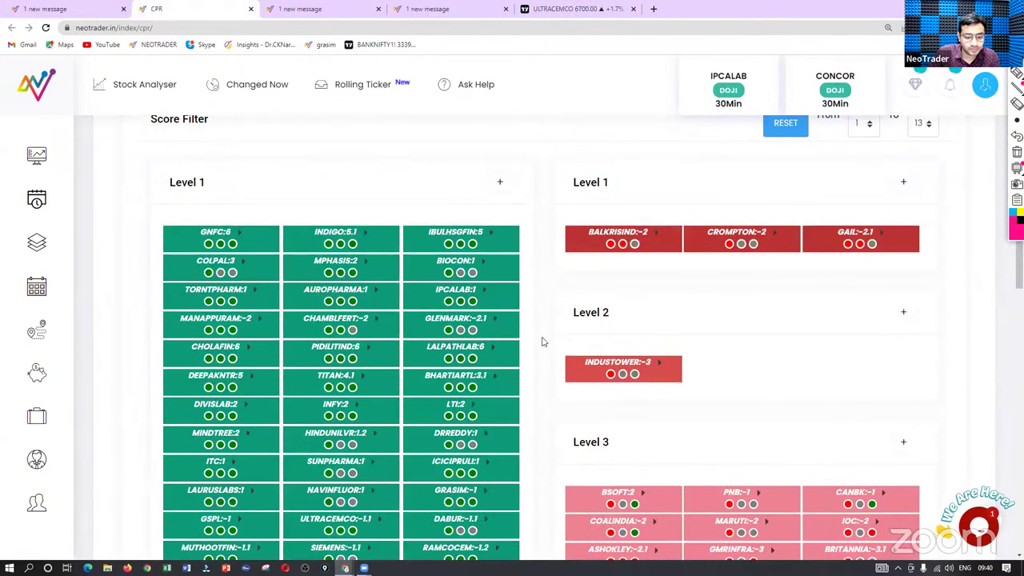
{"action": "scroll", "coordinate": [541, 341], "scroll_direction": "down", "scroll_amount": 3}
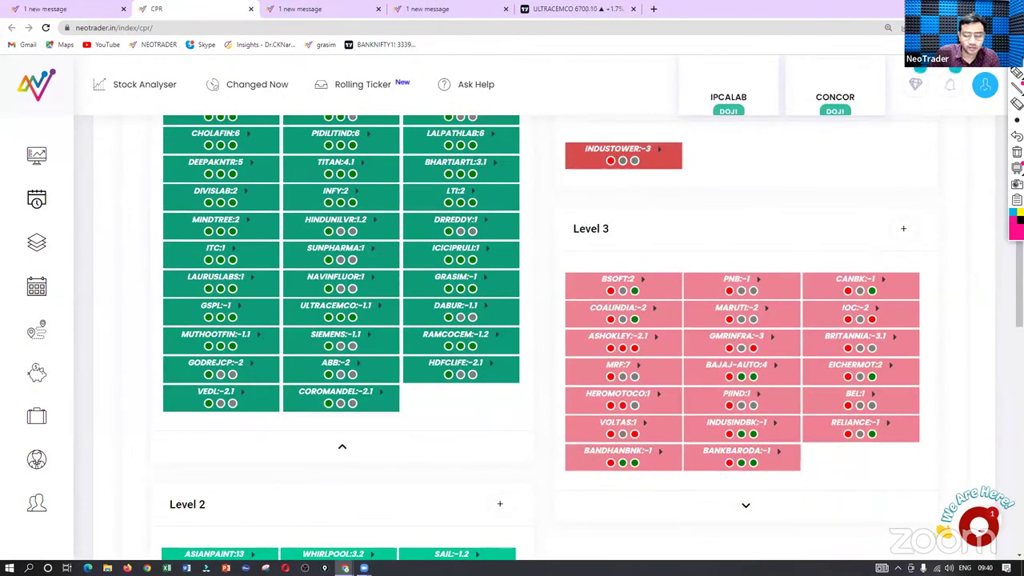
{"action": "mouse_move", "coordinate": [232, 383]}
{"action": "left_mouse_down"}
{"action": "mouse_move", "coordinate": [269, 400]}
{"action": "mouse_move", "coordinate": [176, 393]}
{"action": "mouse_move", "coordinate": [202, 415]}
{"action": "mouse_move", "coordinate": [192, 429]}
{"action": "left_mouse_up"}
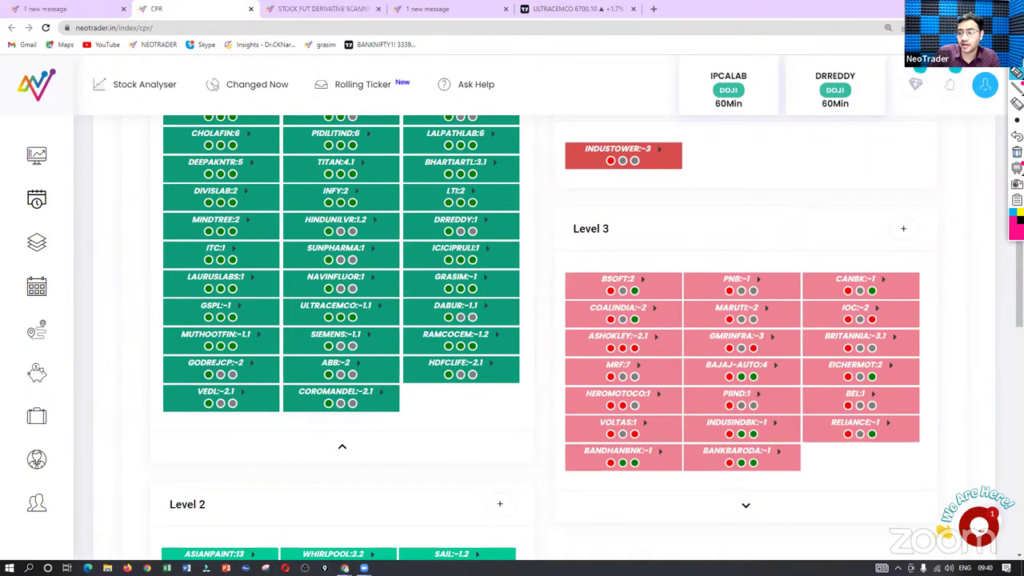
Step: Change the CPR Heatmap's stock universe to Bullish momentum and bring its Fibonacci level lists into view
{"action": "scroll", "coordinate": [555, 296], "scroll_direction": "up", "scroll_amount": 2}
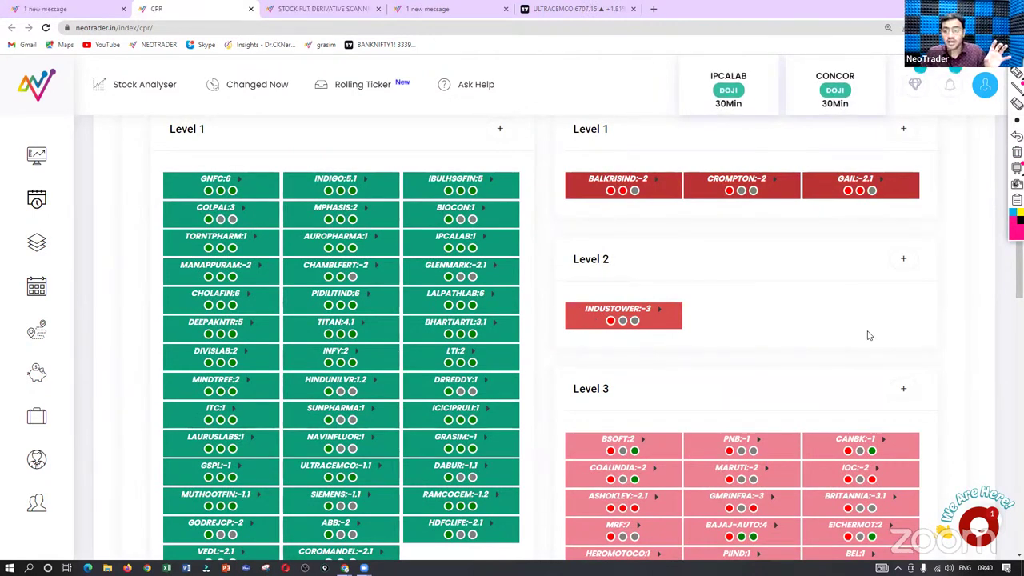
{"action": "scroll", "coordinate": [870, 338], "scroll_direction": "up", "scroll_amount": 10}
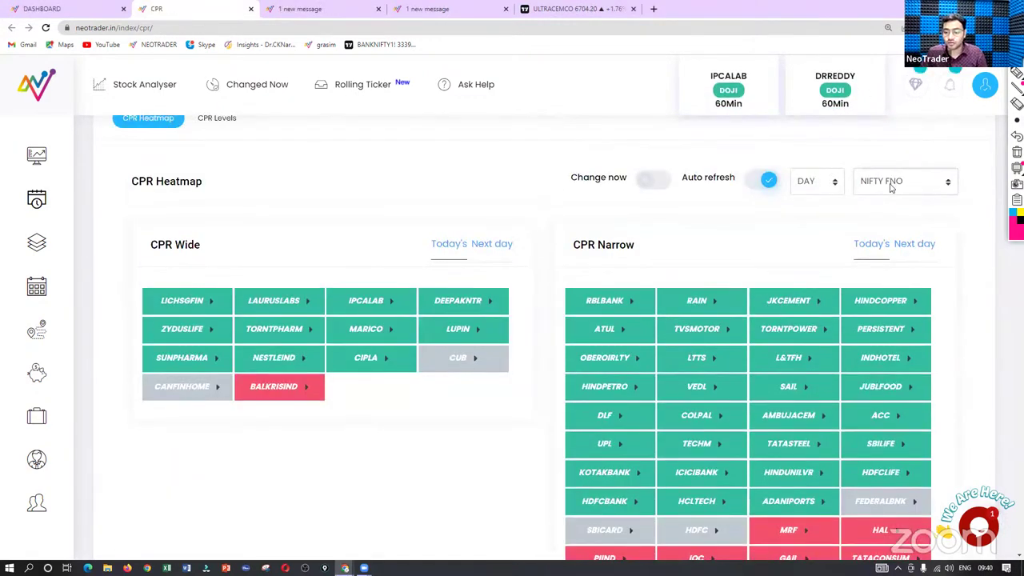
{"action": "left_click", "coordinate": [890, 184]}
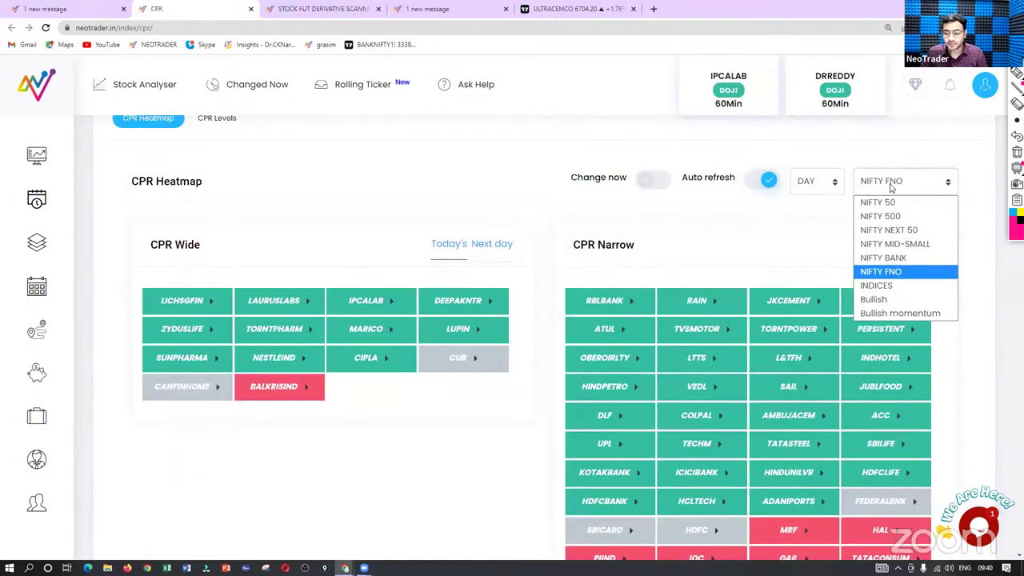
{"action": "left_click", "coordinate": [900, 314]}
{"action": "scroll", "coordinate": [656, 323], "scroll_direction": "down", "scroll_amount": 3}
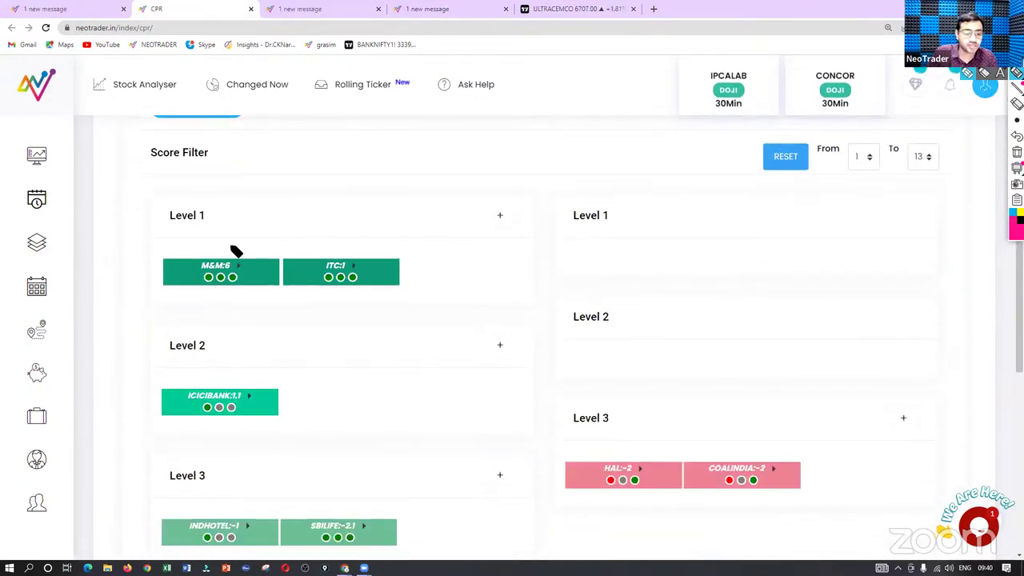
Step: Draw tick marks over M&M and ITC in the bullish Level 1 list, and clear the markings
{"action": "left_click_drag", "start_coordinate": [230, 246], "coordinate": [369, 221]}
{"action": "left_click_drag", "start_coordinate": [357, 256], "coordinate": [504, 202]}
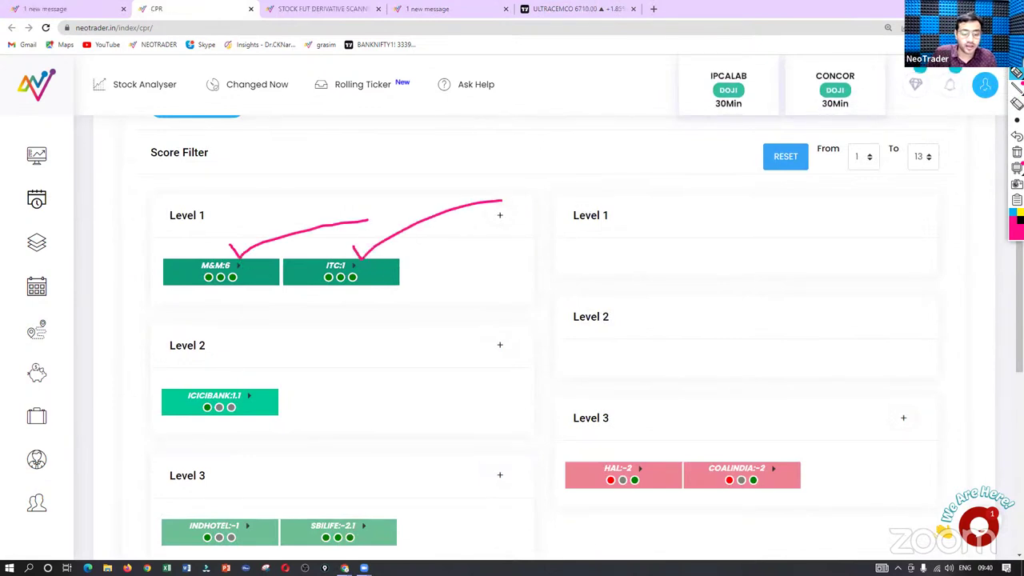
{"action": "left_click", "coordinate": [1015, 73]}
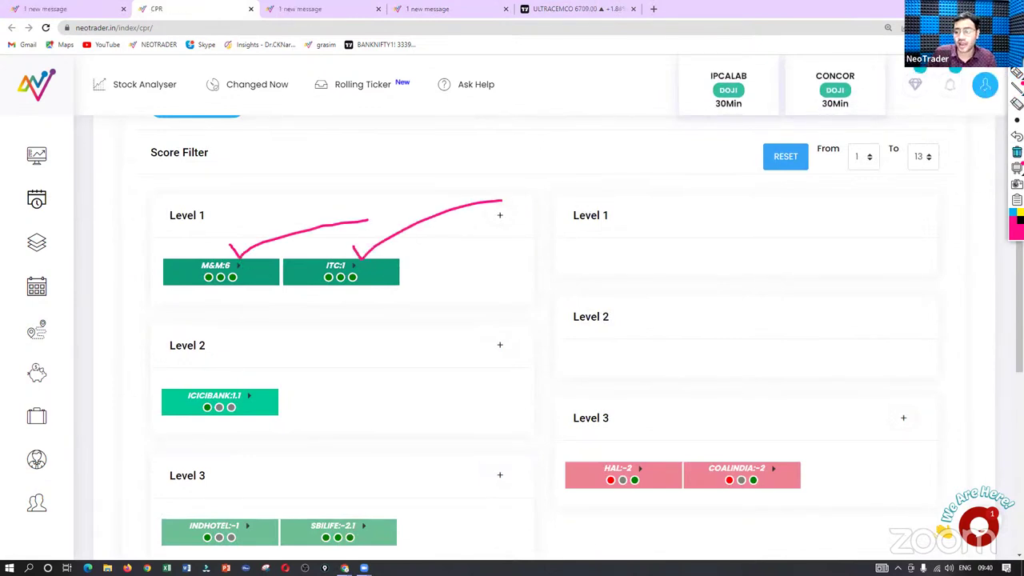
{"action": "left_click", "coordinate": [1016, 152]}
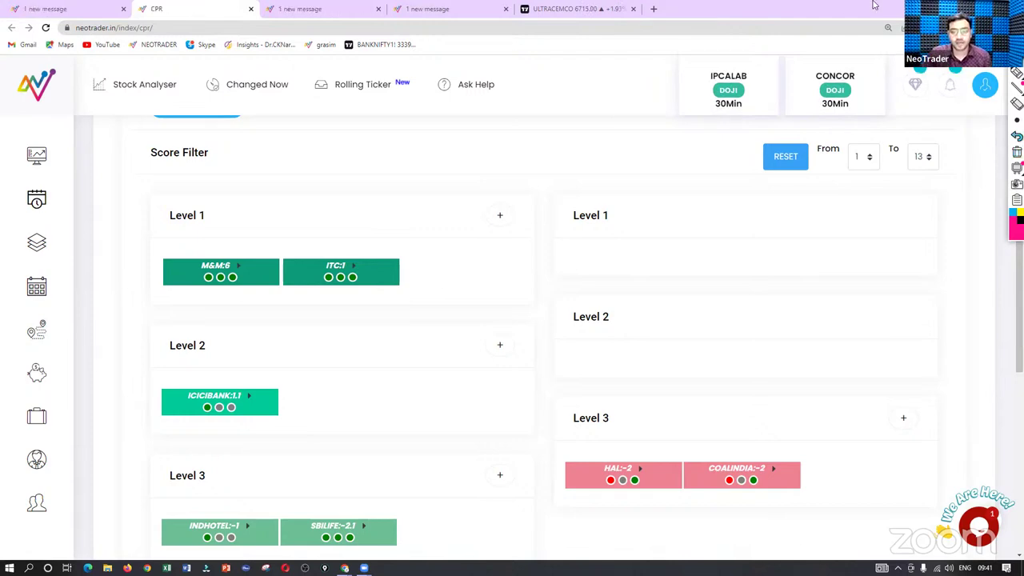
Step: Switch to TradingView and load the 5-minute chart of M_M on NSE
{"action": "left_click", "coordinate": [576, 9]}
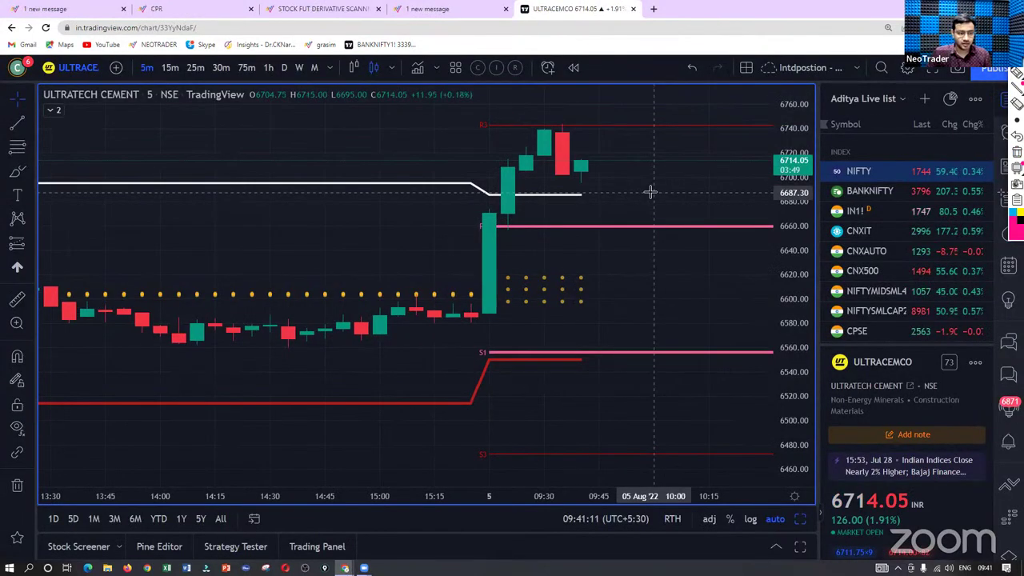
{"action": "type", "text": "c,a"}
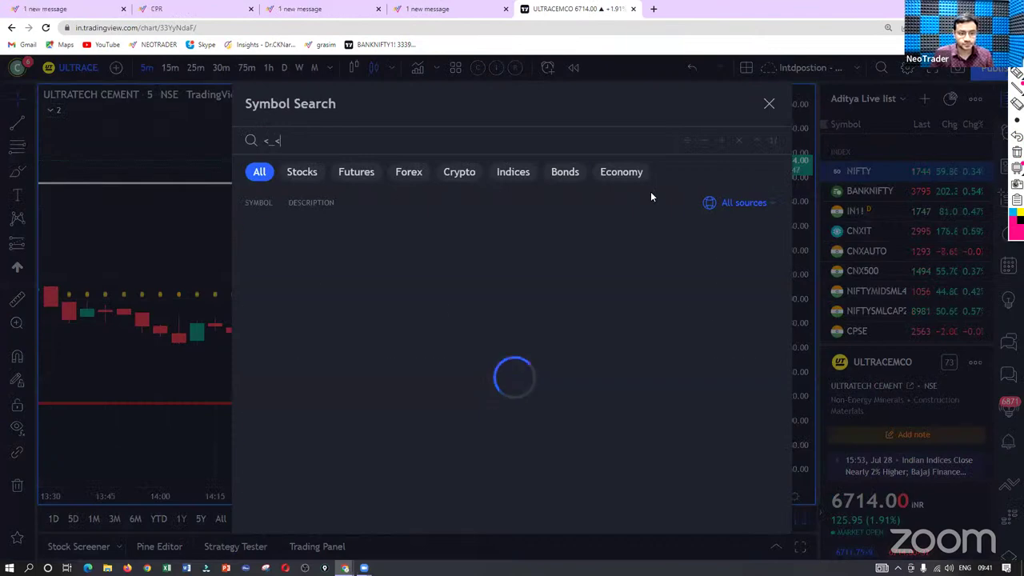
{"action": "key", "text": "BackSpace"}
{"action": "key", "text": "BackSpace"}
{"action": "key", "text": "BackSpace"}
{"action": "type", "text": "m_m"}
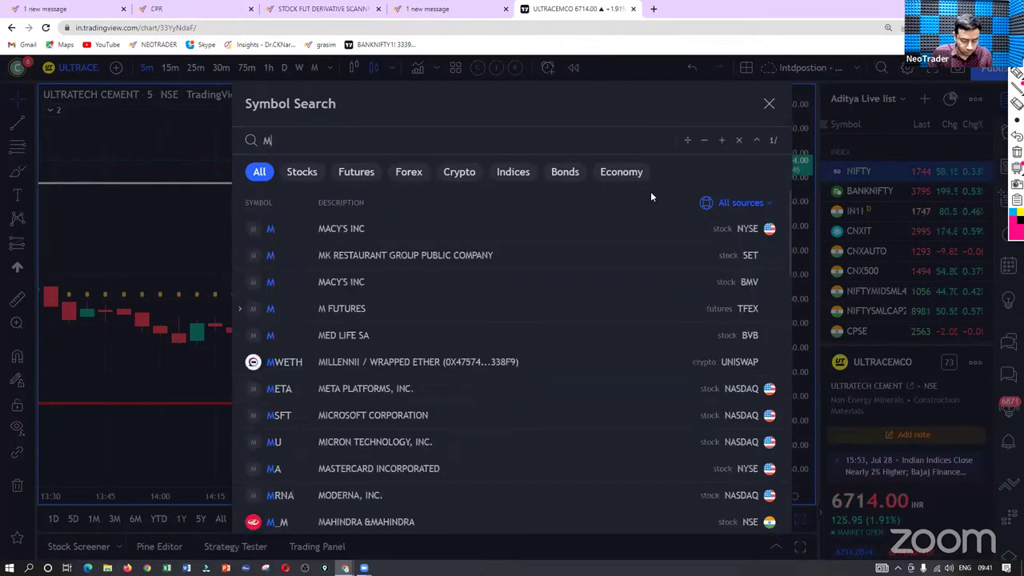
{"action": "key", "text": "Down"}
{"action": "key", "text": "Return"}
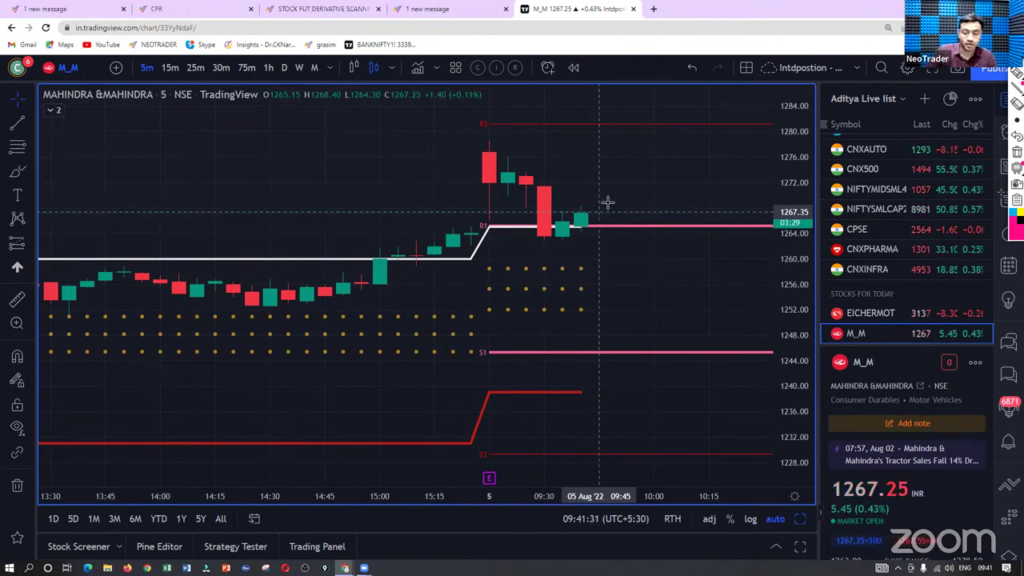
Step: Load the ITC chart, followed by the VEDL chart showing the previous trading days
{"action": "type", "text": "ITC"}
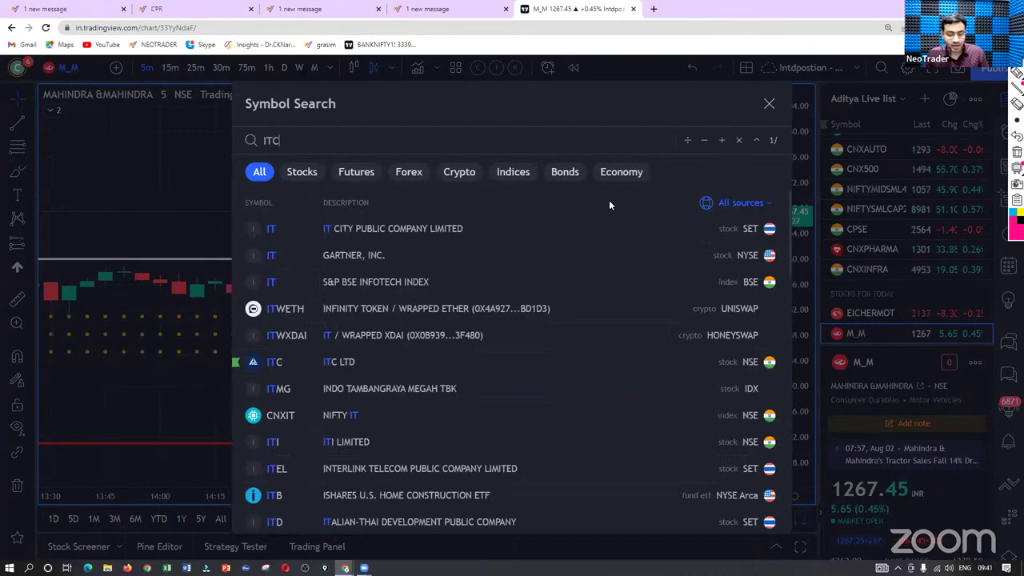
{"action": "key", "text": "Return"}
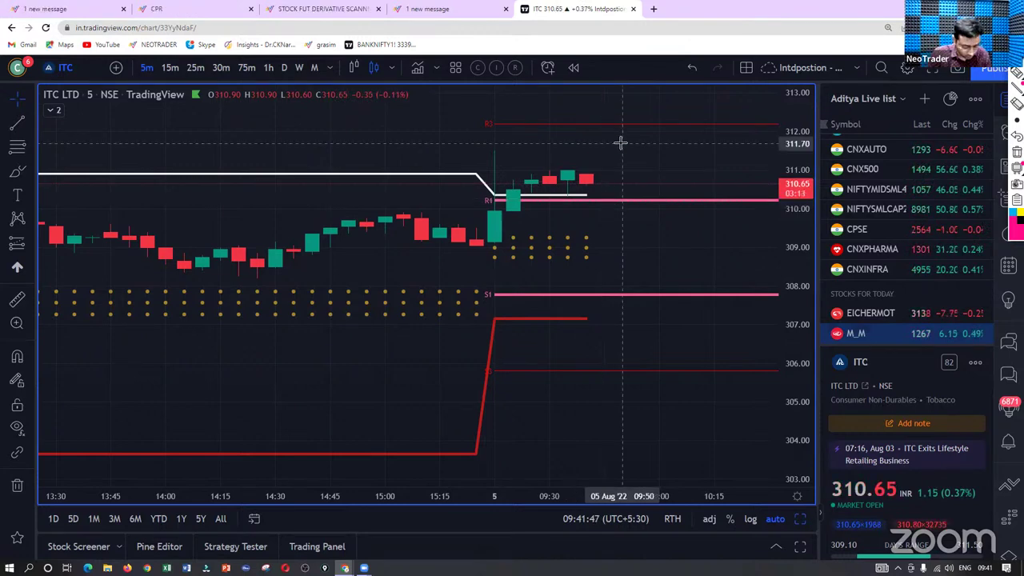
{"action": "type", "text": "VEDL"}
{"action": "key", "text": "Return"}
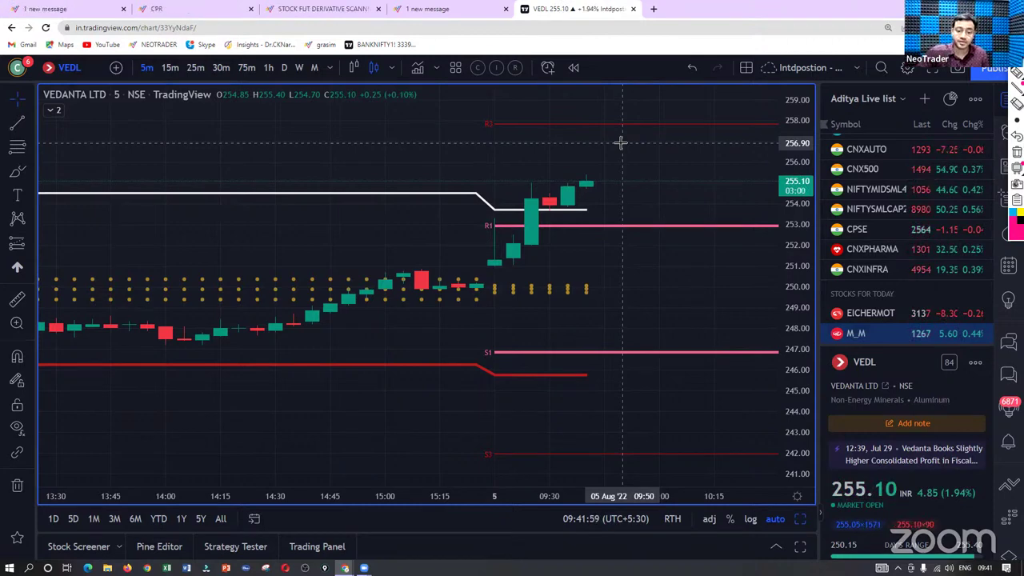
{"action": "scroll", "coordinate": [621, 162], "scroll_direction": "down", "scroll_amount": 5}
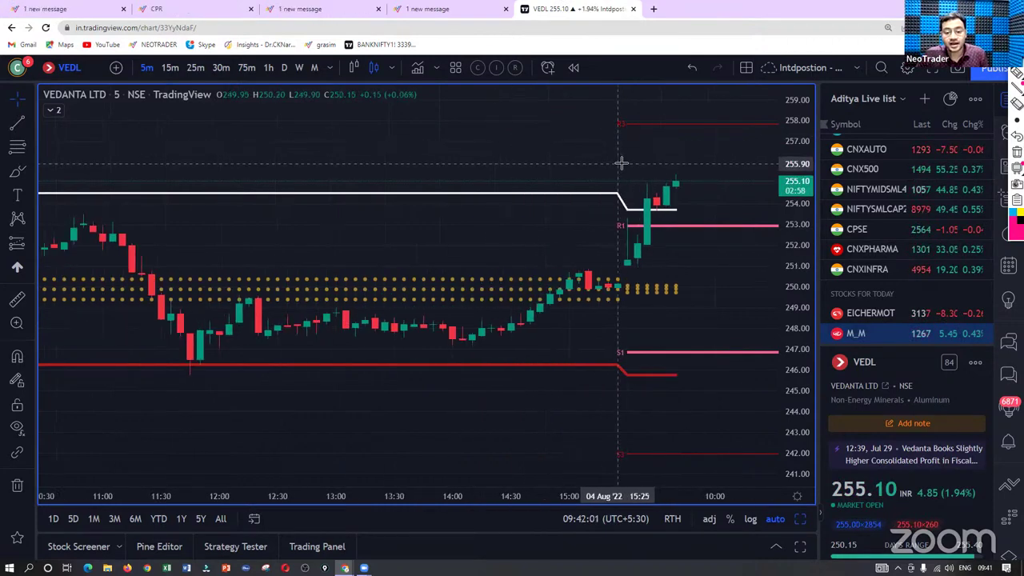
{"action": "scroll", "coordinate": [297, 353], "scroll_direction": "down", "scroll_amount": 3}
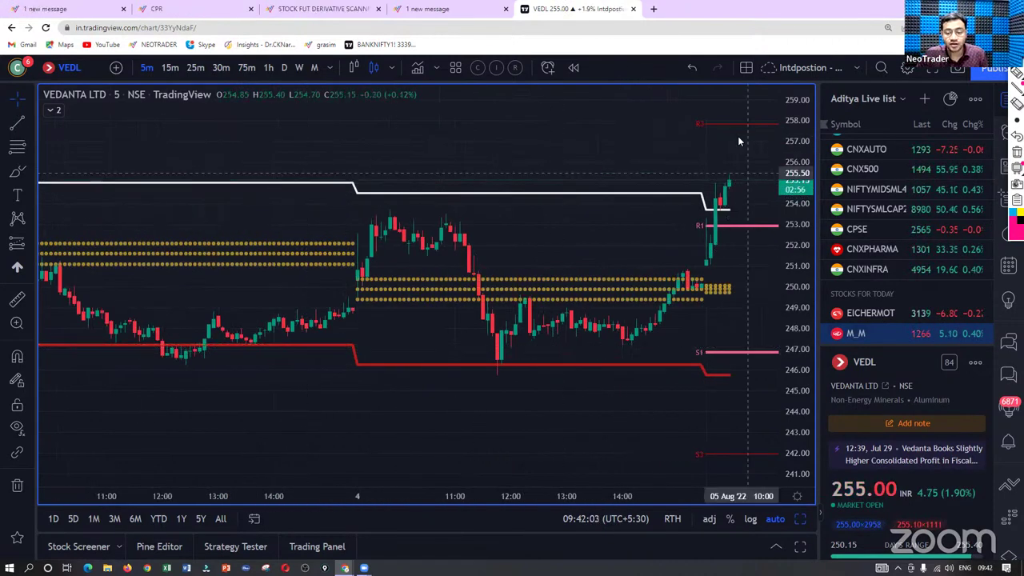
Step: Switch to NeoTrader's Rolling Ticker page and search its messages for vedl
{"action": "left_click", "coordinate": [100, 7]}
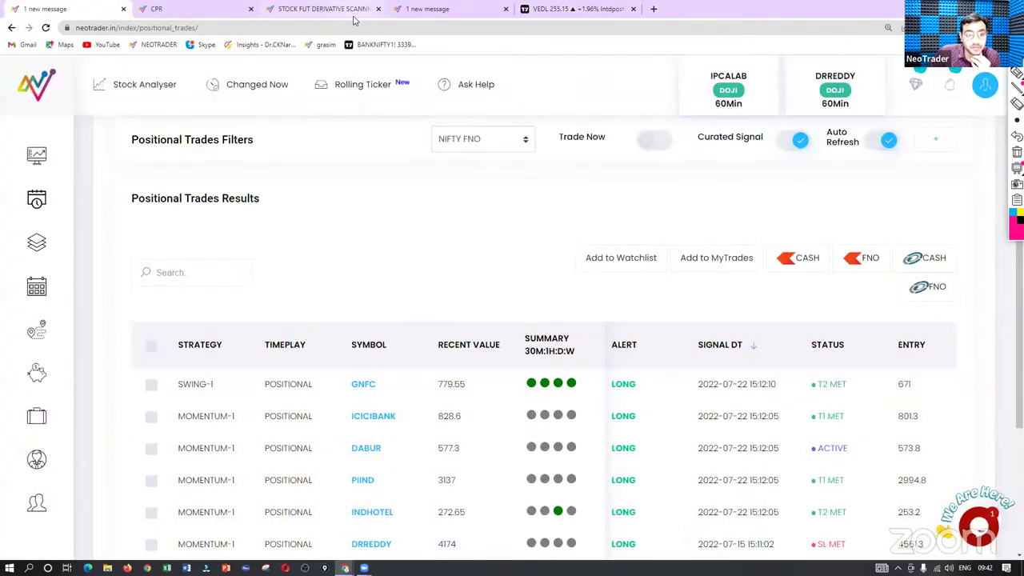
{"action": "left_click", "coordinate": [461, 11]}
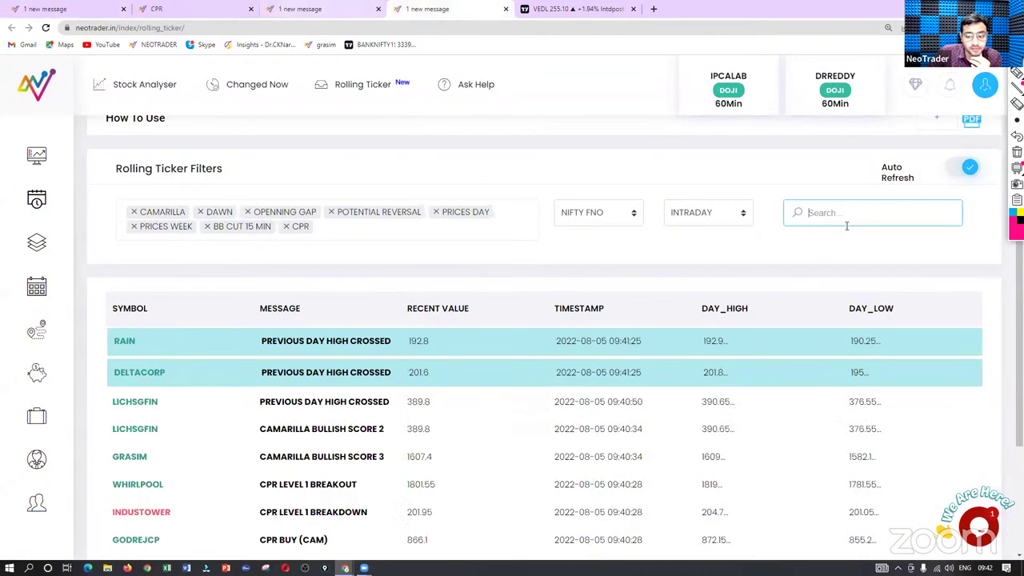
{"action": "left_click", "coordinate": [843, 215]}
{"action": "type", "text": "vedl"}
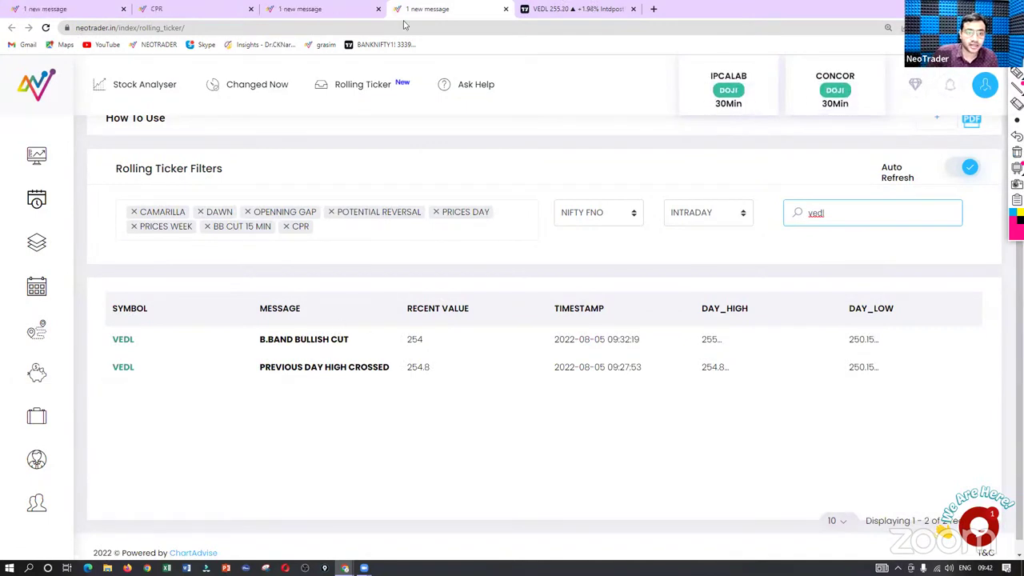
Step: Return to TradingView after a look at NeoTrader's Ichimoku page, and maximise the daily VEDL chart from the four-chart layout
{"action": "left_click", "coordinate": [324, 12]}
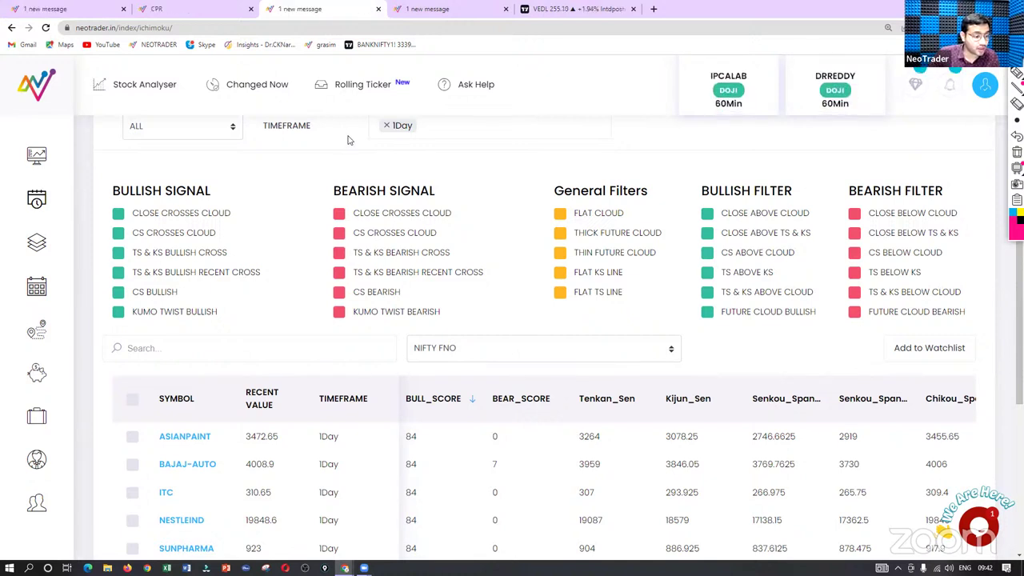
{"action": "left_click", "coordinate": [584, 9]}
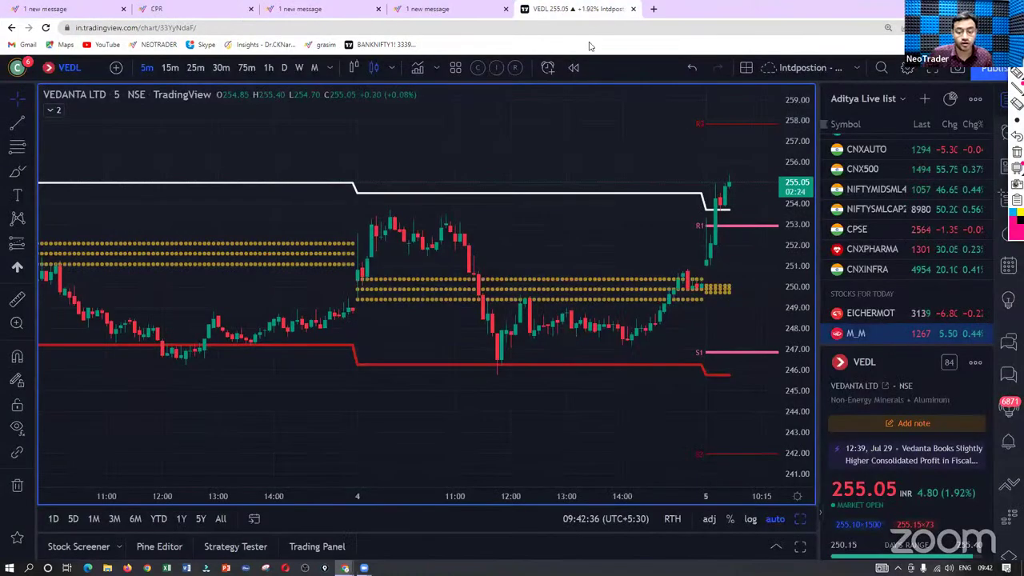
{"action": "left_click", "coordinate": [799, 517]}
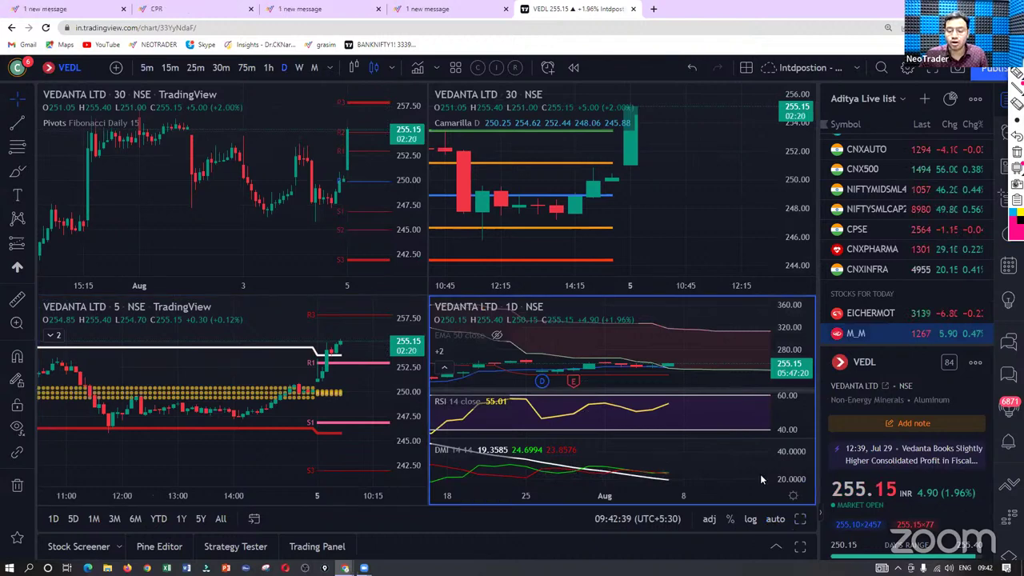
{"action": "left_click", "coordinate": [801, 520]}
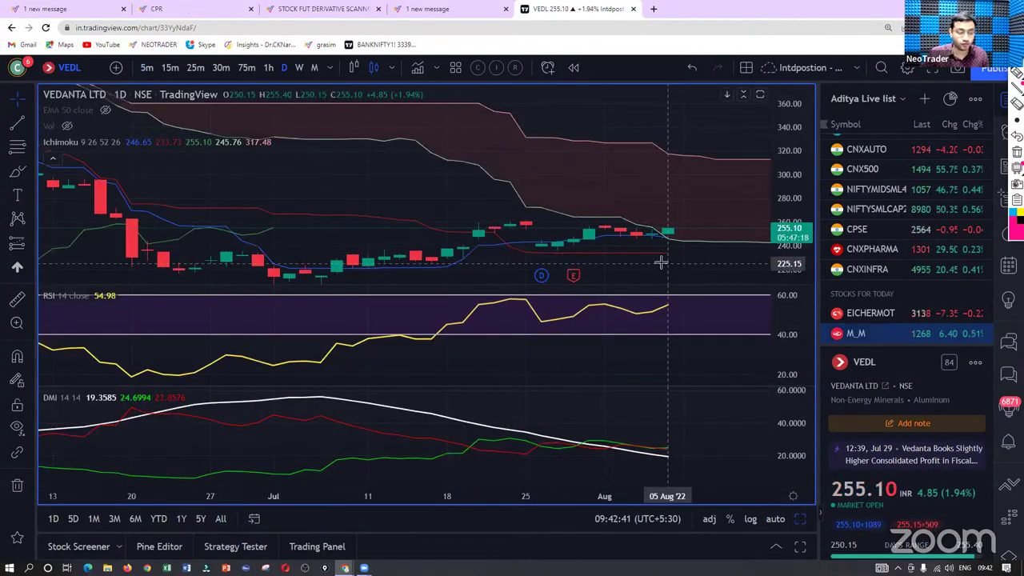
Step: Load the NSE LAURUSLABS daily chart and bring its latest candles and Ichimoku cloud fully into view
{"action": "type", "text": "LAURUS"}
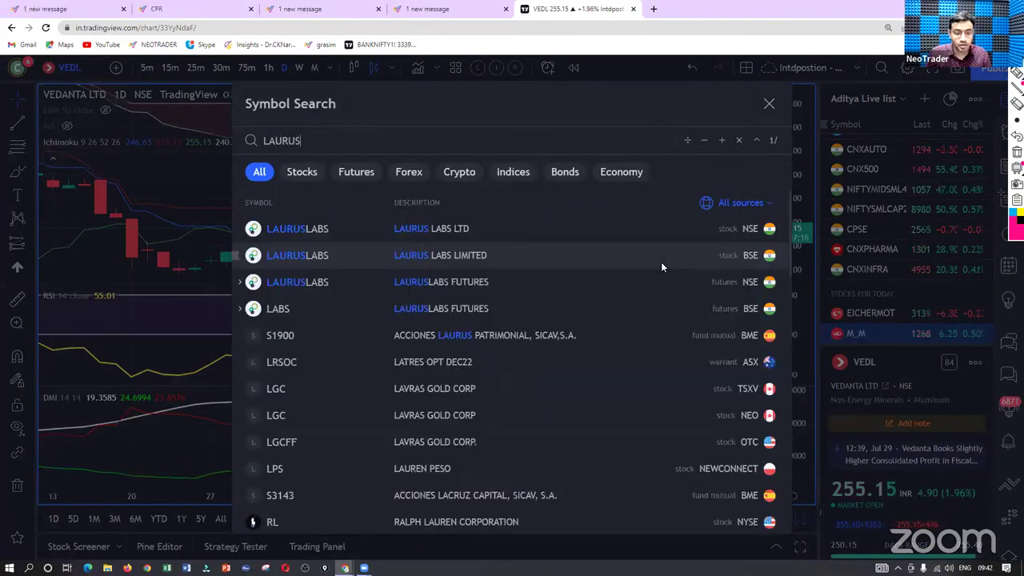
{"action": "key", "text": "Return"}
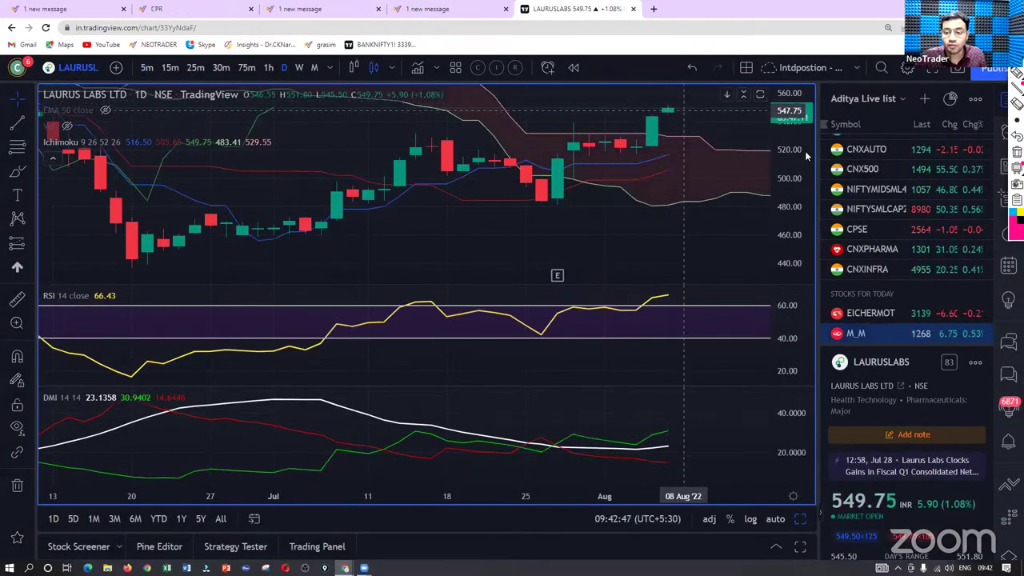
{"action": "left_click_drag", "start_coordinate": [708, 251], "coordinate": [722, 315]}
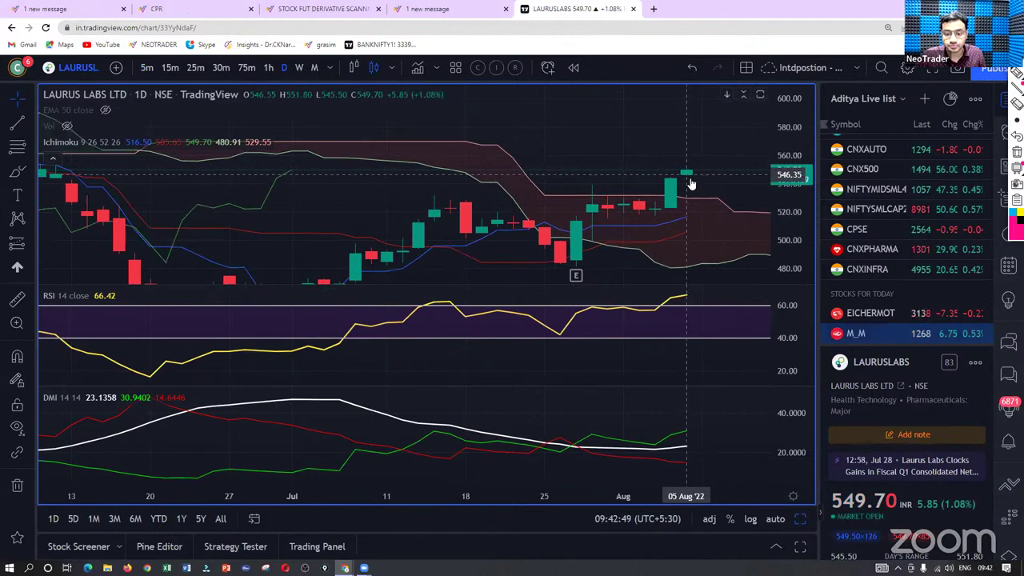
Step: Open NeoTrader's Multiday Trades page, underline the signal date of LAURUSLABS in the results, and clear the marking
{"action": "left_click", "coordinate": [88, 10]}
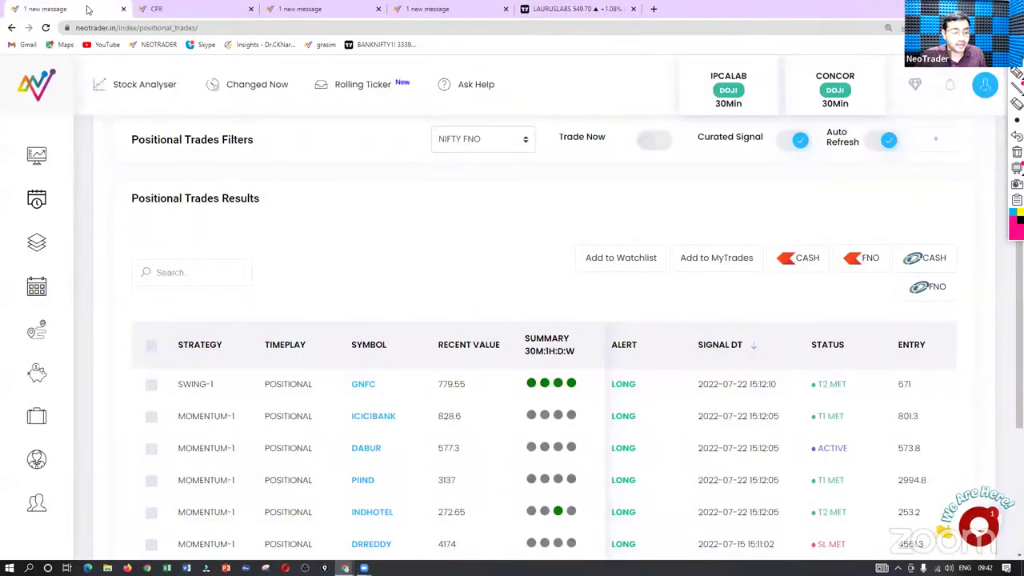
{"action": "mouse_move", "coordinate": [37, 286]}
{"action": "left_click", "coordinate": [140, 320]}
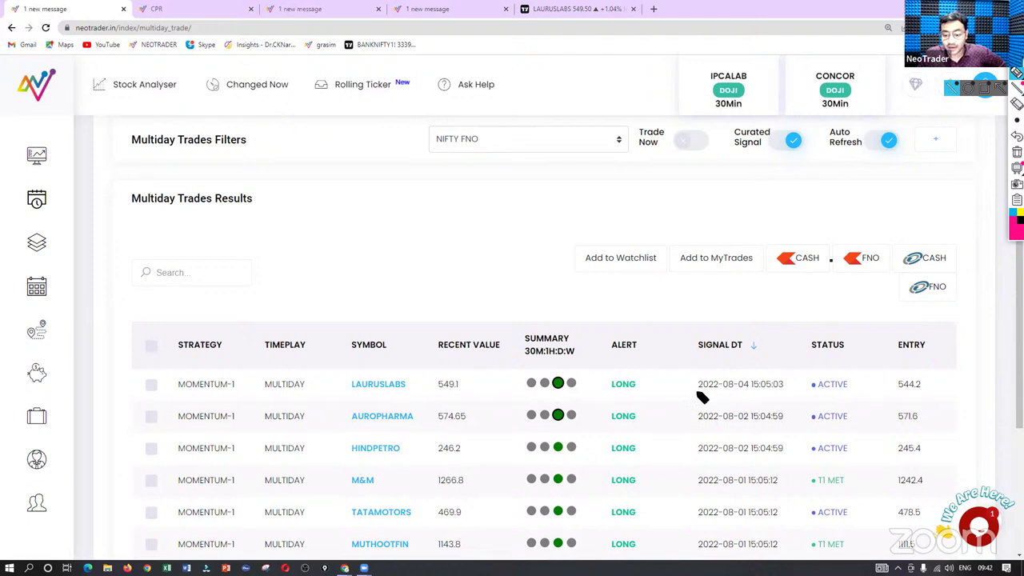
{"action": "left_click_drag", "start_coordinate": [697, 390], "coordinate": [774, 397]}
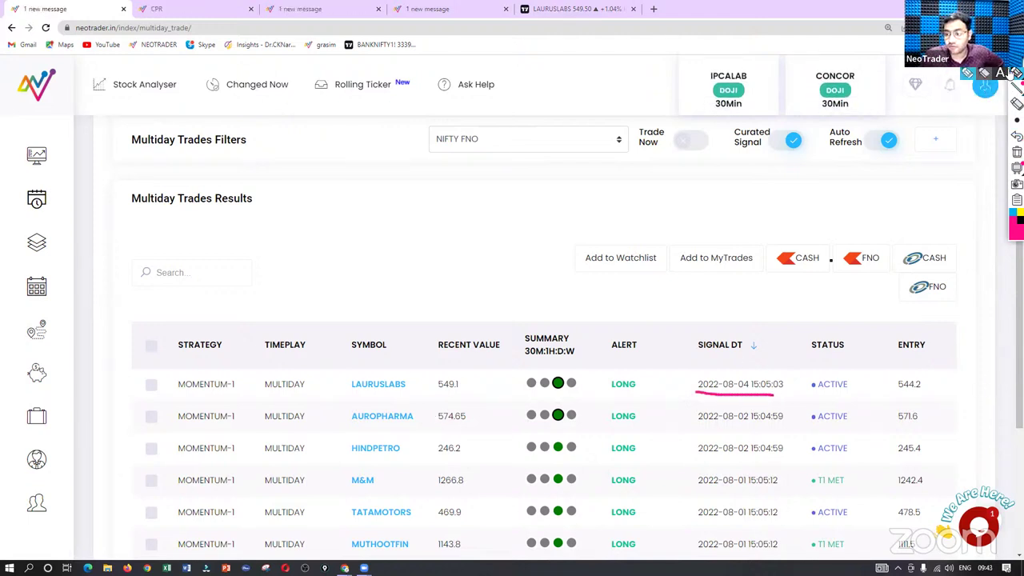
{"action": "left_click", "coordinate": [1017, 152]}
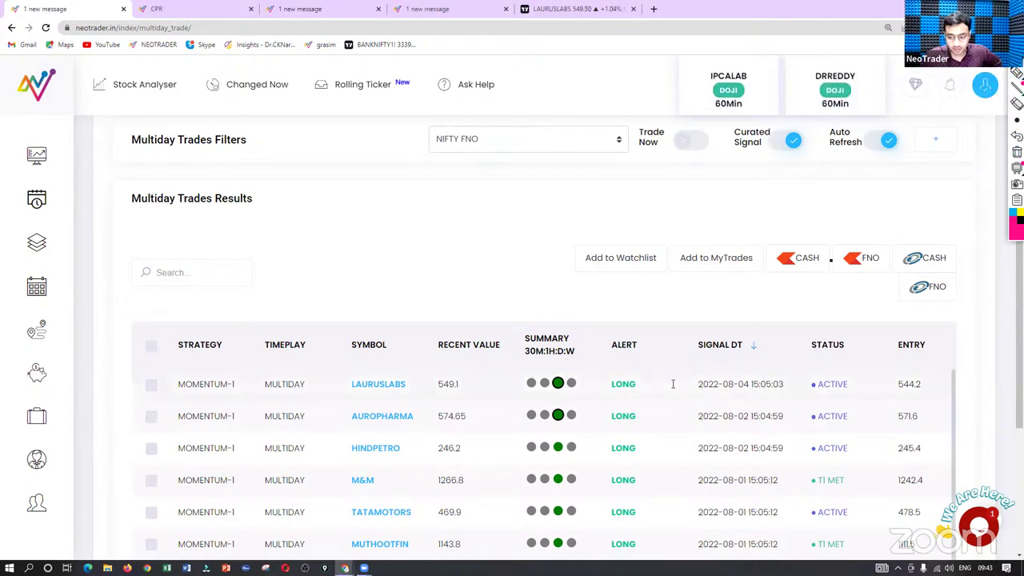
Step: Bring the target columns of the Multiday results into view, mark LAURUSLABS' entry, T1 and T2 prices, and clear the markings
{"action": "scroll", "coordinate": [677, 384], "scroll_direction": "right", "scroll_amount": 4}
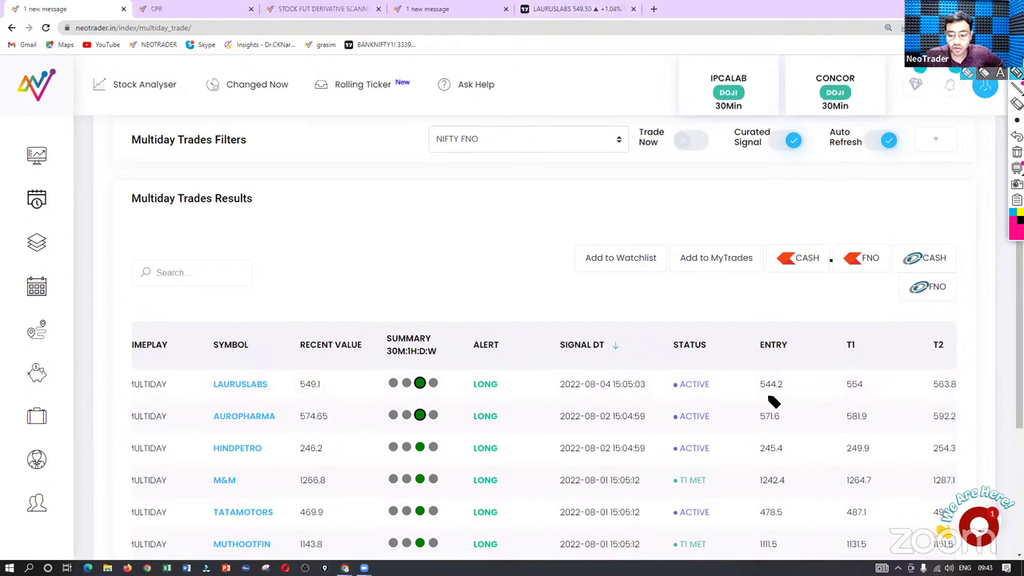
{"action": "mouse_move", "coordinate": [753, 395]}
{"action": "left_mouse_down"}
{"action": "mouse_move", "coordinate": [790, 383]}
{"action": "mouse_move", "coordinate": [764, 370]}
{"action": "mouse_move", "coordinate": [748, 376]}
{"action": "mouse_move", "coordinate": [761, 395]}
{"action": "left_mouse_up"}
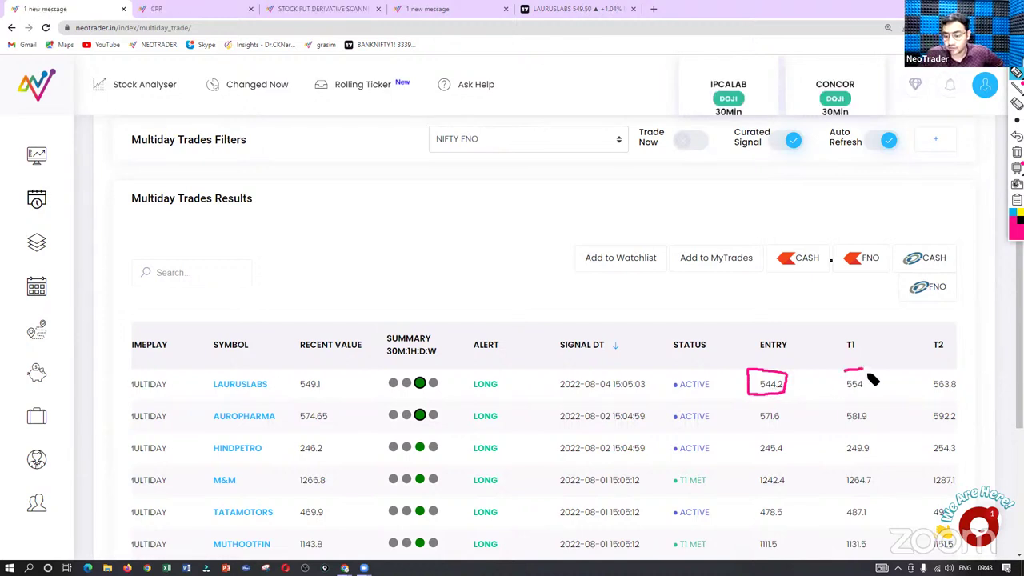
{"action": "mouse_move", "coordinate": [873, 379]}
{"action": "left_mouse_down"}
{"action": "mouse_move", "coordinate": [841, 389]}
{"action": "mouse_move", "coordinate": [849, 360]}
{"action": "left_mouse_up"}
{"action": "mouse_move", "coordinate": [946, 383]}
{"action": "left_mouse_down"}
{"action": "mouse_move", "coordinate": [950, 371]}
{"action": "mouse_move", "coordinate": [922, 400]}
{"action": "left_mouse_up"}
{"action": "left_click", "coordinate": [1016, 152]}
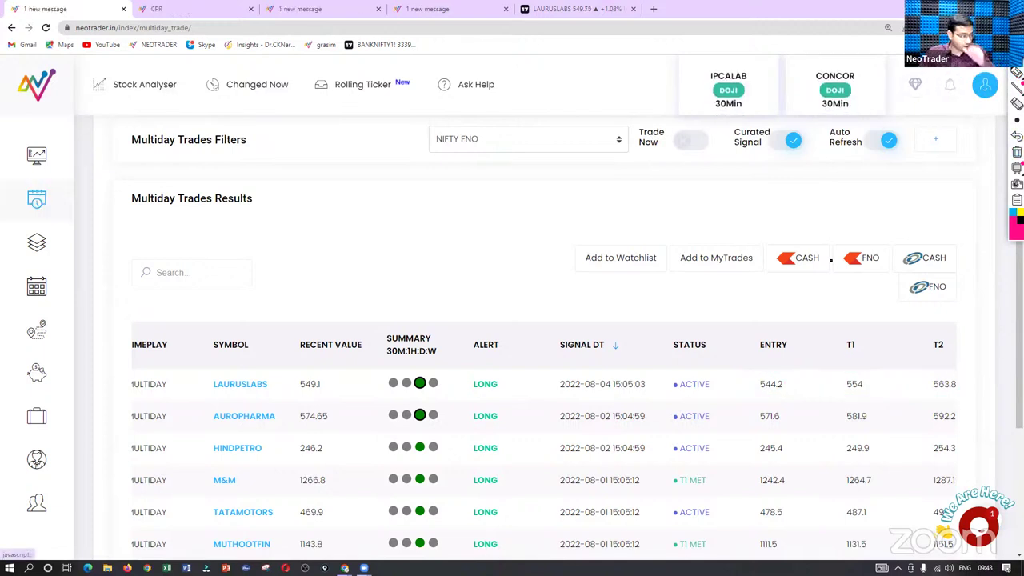
Step: Open NeoTrader's market Dashboard page, and move on to the Heikin Ashi Dashboard in the Analyst Zone
{"action": "mouse_move", "coordinate": [37, 154]}
{"action": "left_click", "coordinate": [122, 189]}
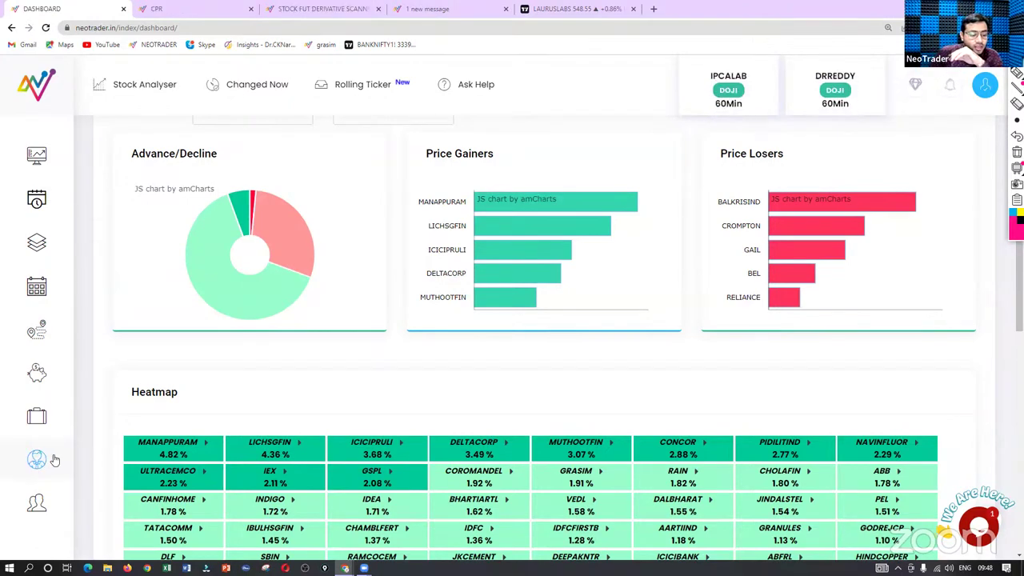
{"action": "mouse_move", "coordinate": [50, 466]}
{"action": "mouse_move", "coordinate": [268, 308]}
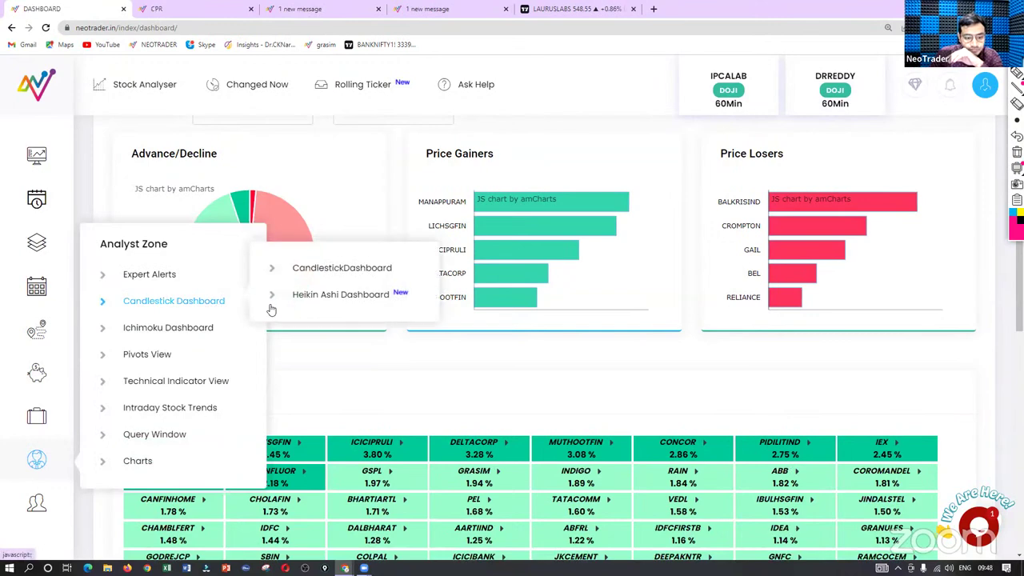
{"action": "left_click", "coordinate": [307, 305]}
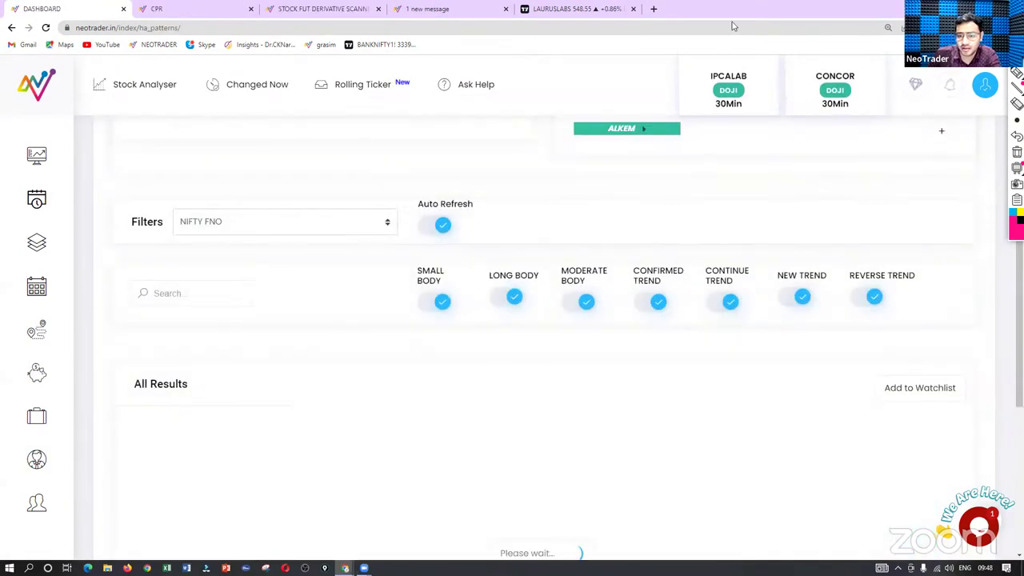
Step: Examine the 30Min trend groups on the Heikin Ashi Dashboard and mark the bullish ICICIPRULI entry under New Trend
{"action": "scroll", "coordinate": [894, 211], "scroll_direction": "up", "scroll_amount": 5}
{"action": "scroll", "coordinate": [894, 206], "scroll_direction": "down", "scroll_amount": 3}
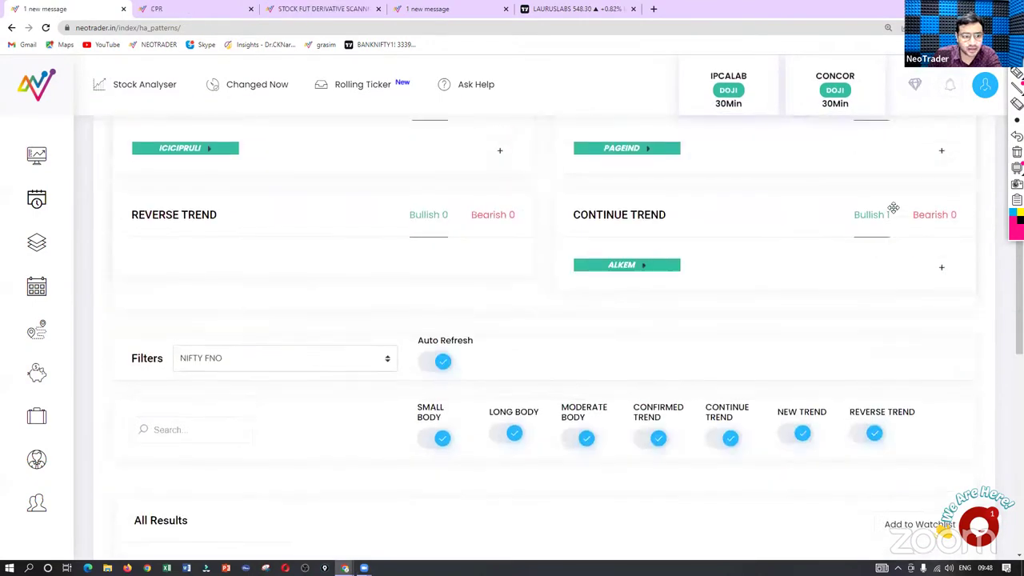
{"action": "scroll", "coordinate": [280, 213], "scroll_direction": "up", "scroll_amount": 2}
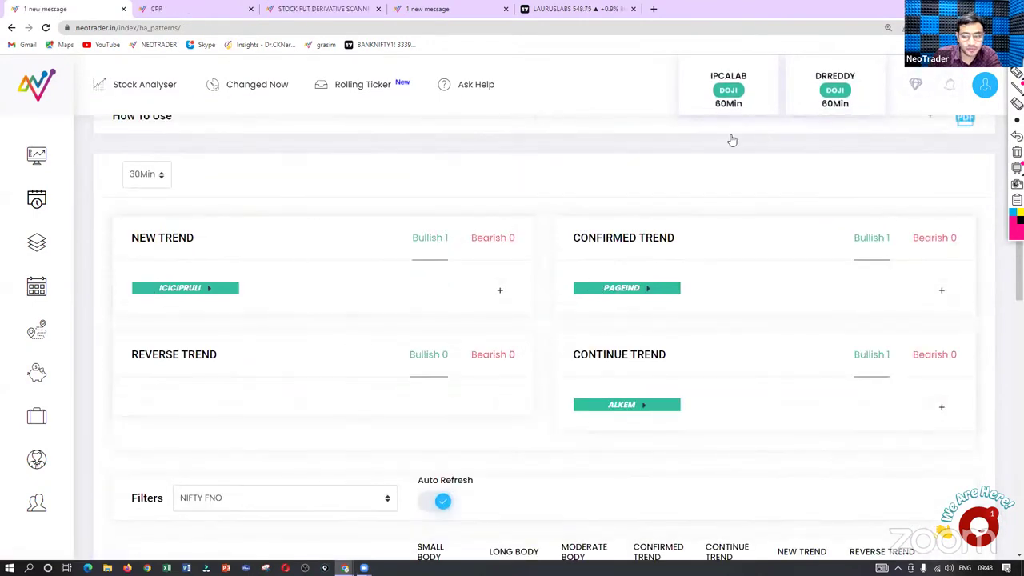
{"action": "left_click_drag", "start_coordinate": [137, 263], "coordinate": [142, 269]}
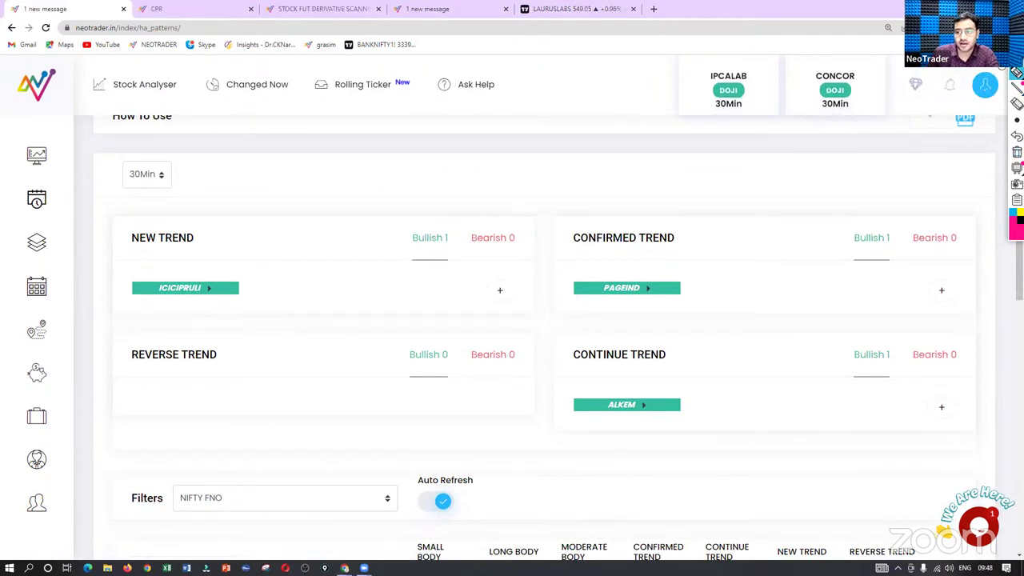
Step: Switch to TradingView, restore the four-chart layout and maximise the 5-minute LAURUSLABS chart
{"action": "left_click", "coordinate": [560, 9]}
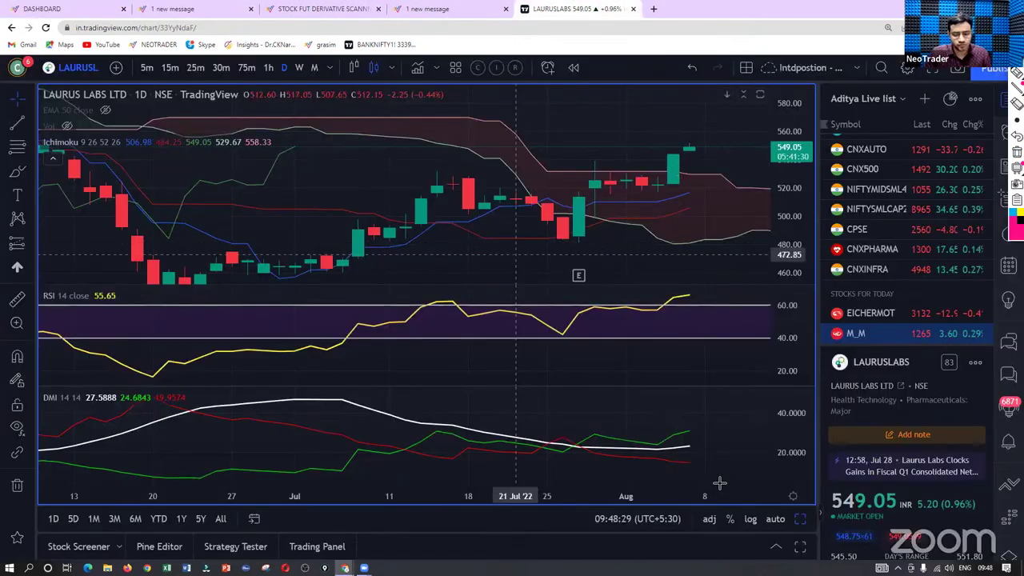
{"action": "left_click", "coordinate": [800, 518]}
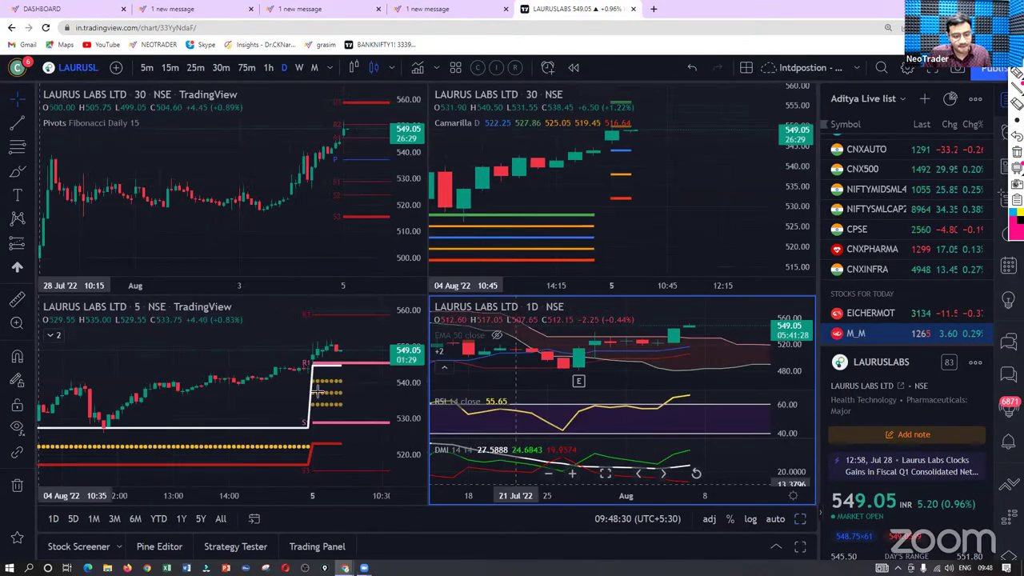
{"action": "left_click", "coordinate": [366, 376]}
{"action": "left_click", "coordinate": [799, 518]}
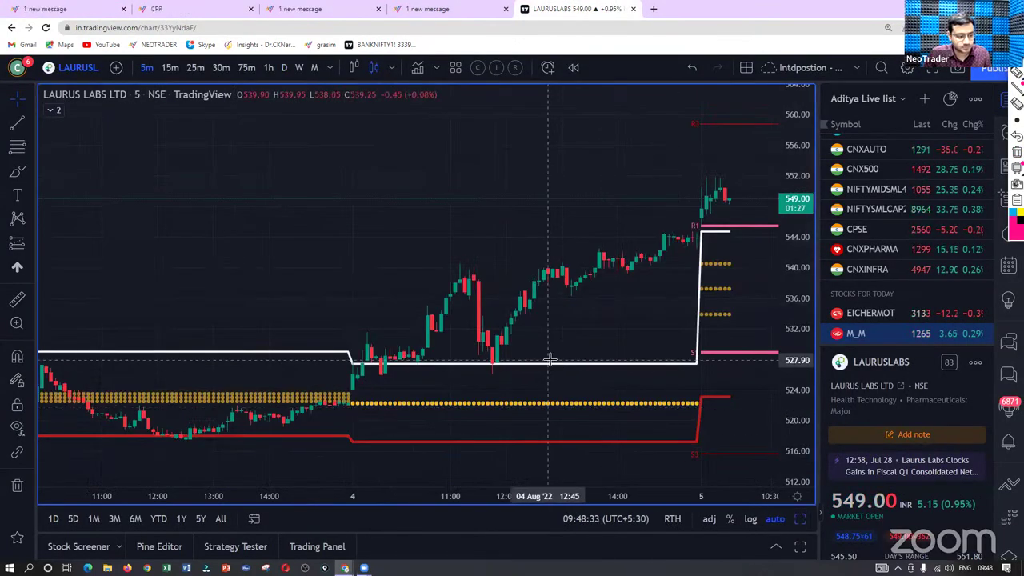
Step: Load NSE ICICIPRULI in the 5-minute chart and enlarge its latest candles
{"action": "type", "text": "lCICI"}
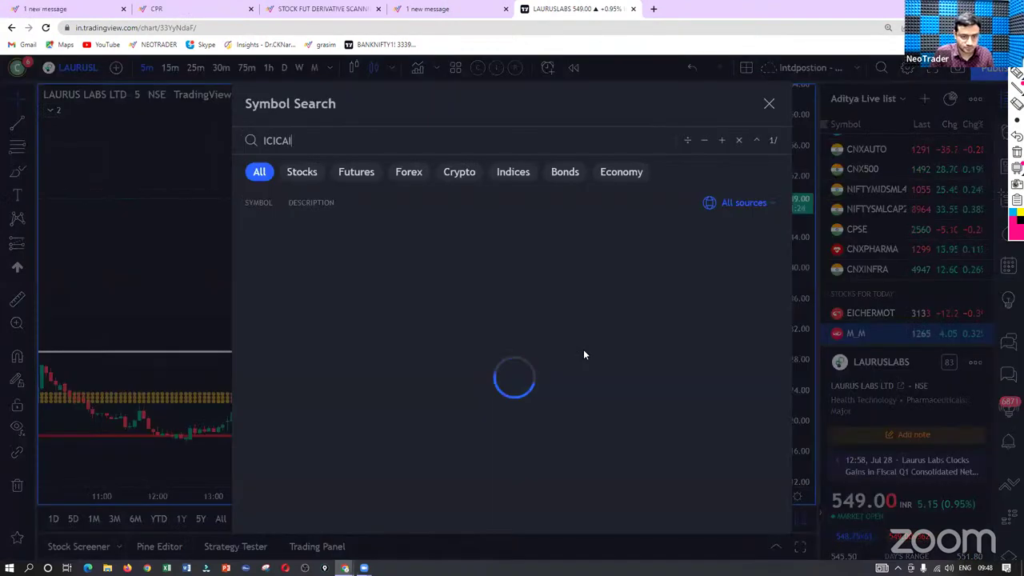
{"action": "key", "text": "BackSpace"}
{"action": "type", "text": "C"}
{"action": "key", "text": "BackSpace"}
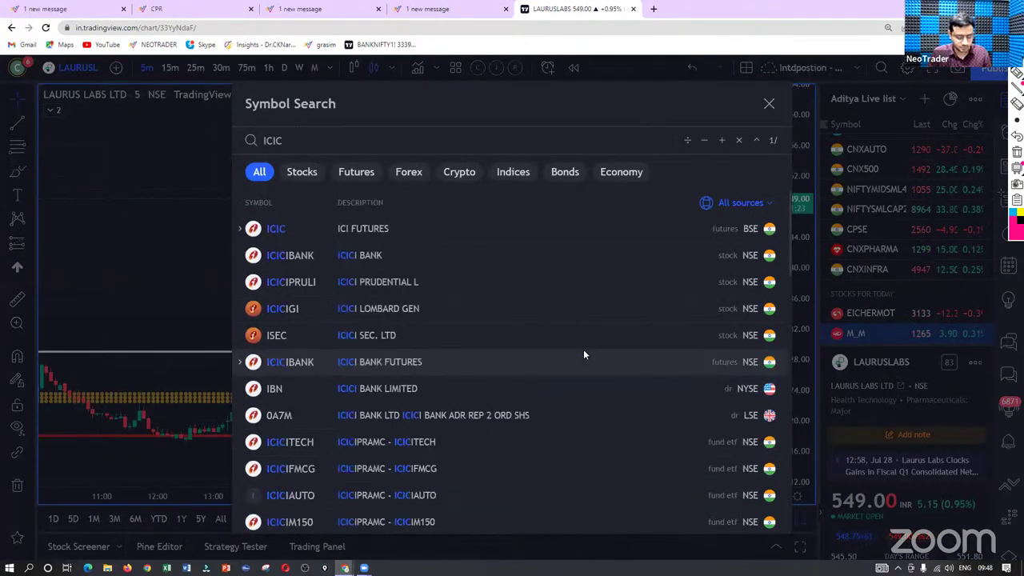
{"action": "type", "text": "IPR"}
{"action": "key", "text": "Return"}
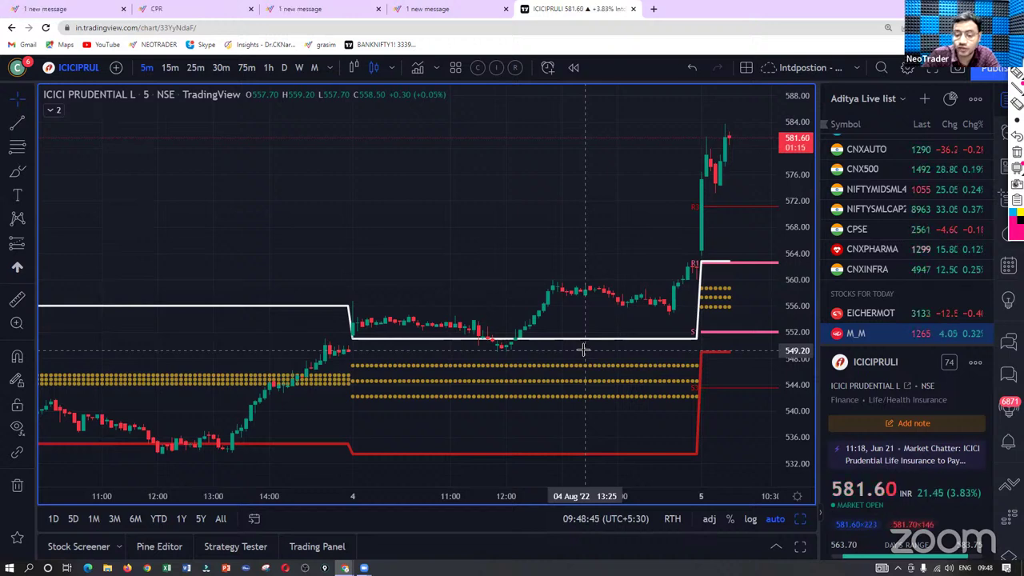
{"action": "scroll", "coordinate": [652, 352], "scroll_direction": "up", "scroll_amount": 3}
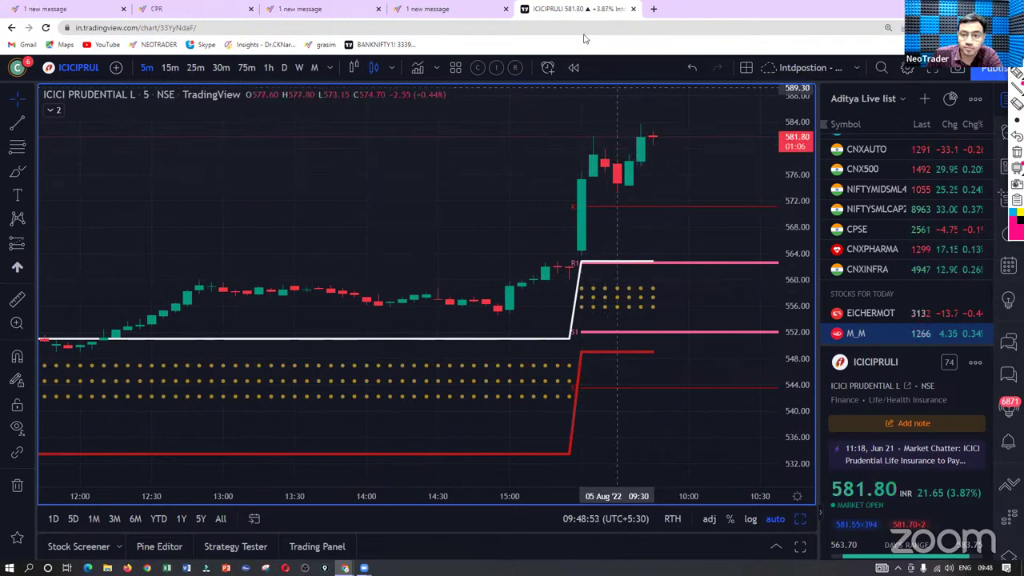
Step: Look through NeoTrader's Rolling Ticker and Ichimoku pages, and review the CPR page's narrow-range stocks and Fibonacci heatmap
{"action": "left_click", "coordinate": [413, 17]}
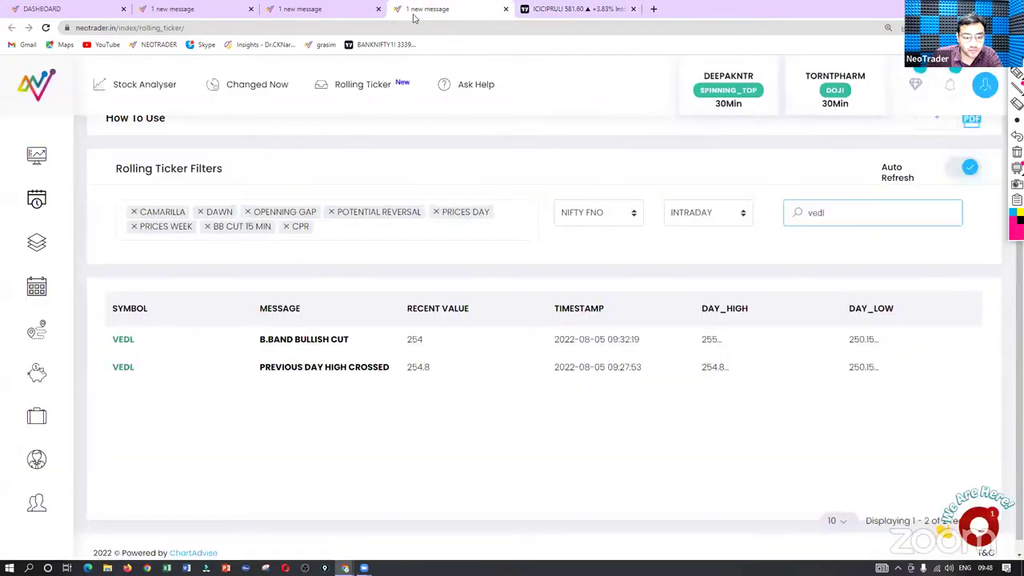
{"action": "left_click", "coordinate": [353, 9]}
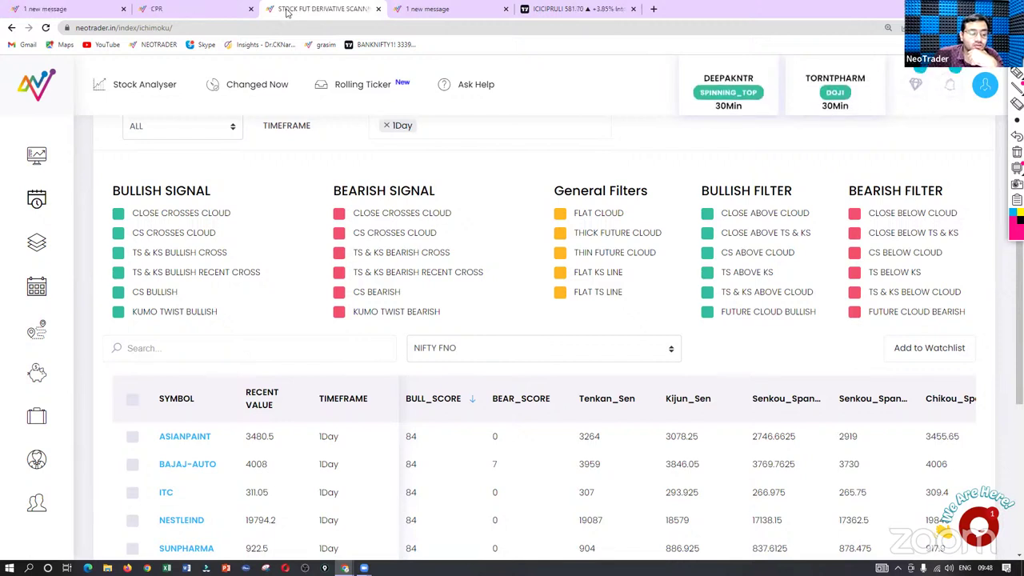
{"action": "left_click", "coordinate": [168, 9]}
{"action": "scroll", "coordinate": [283, 254], "scroll_direction": "up", "scroll_amount": 3}
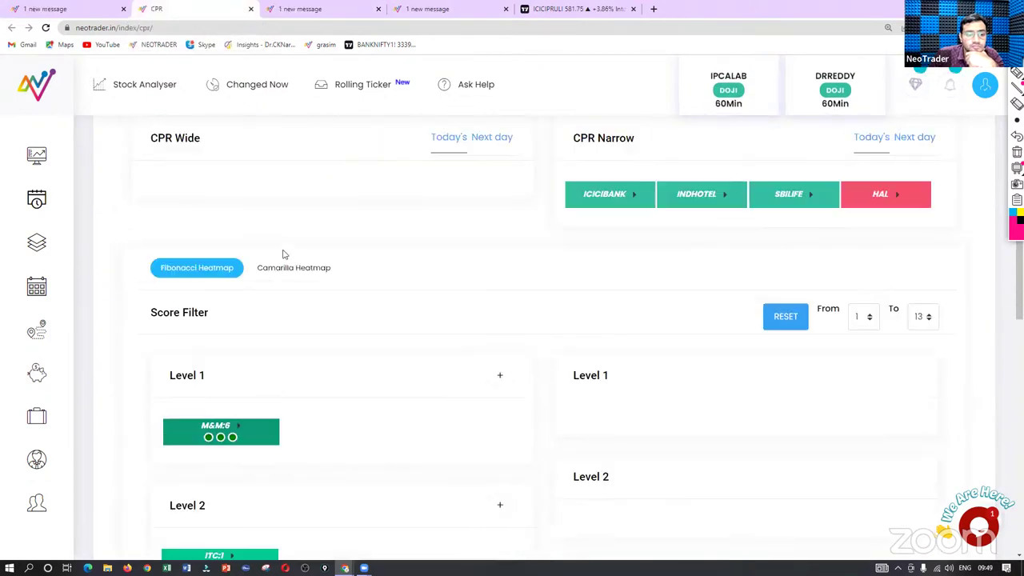
{"action": "scroll", "coordinate": [282, 254], "scroll_direction": "down", "scroll_amount": 5}
{"action": "scroll", "coordinate": [672, 232], "scroll_direction": "up", "scroll_amount": 6}
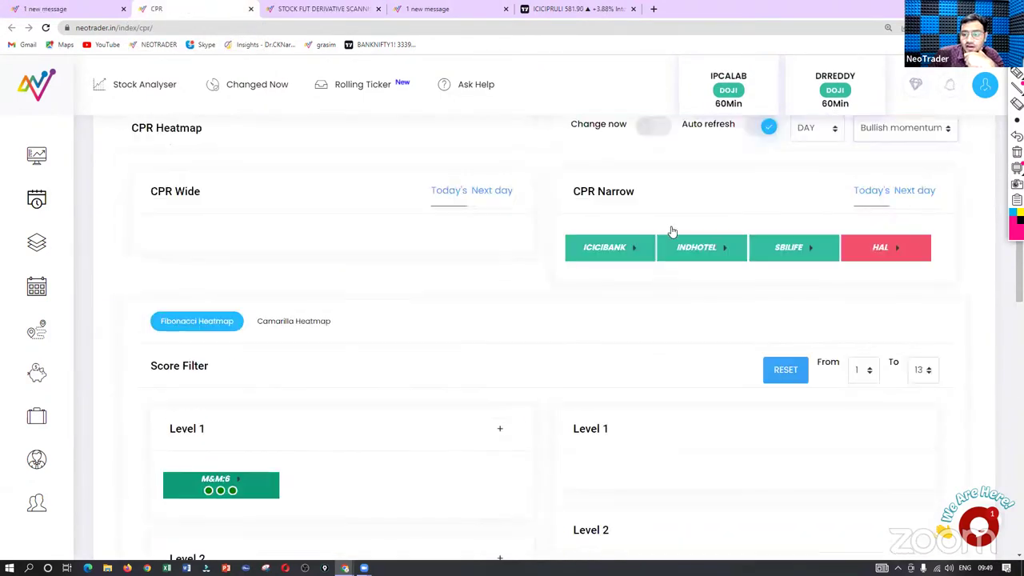
Step: Set the CPR Heatmap's stock group to NIFTY FNO and review its Fibonacci heatmap levels
{"action": "left_click", "coordinate": [929, 135]}
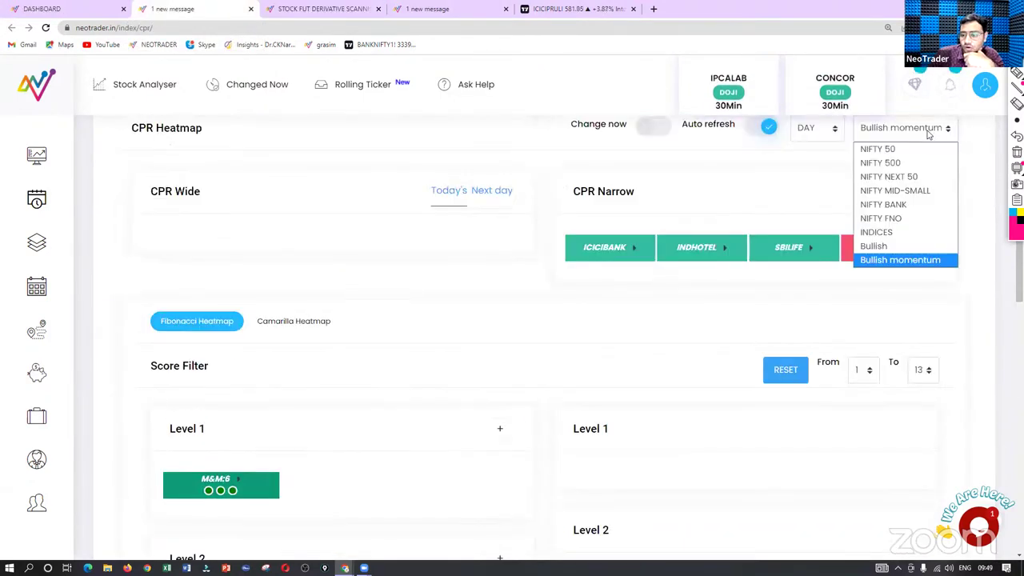
{"action": "left_click", "coordinate": [903, 217]}
{"action": "scroll", "coordinate": [441, 231], "scroll_direction": "down", "scroll_amount": 5}
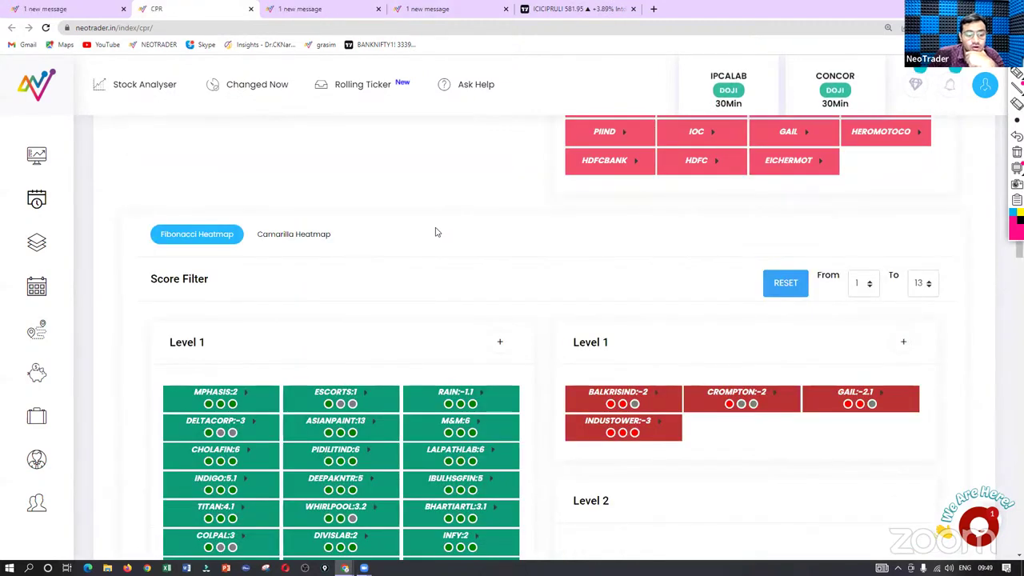
{"action": "scroll", "coordinate": [436, 232], "scroll_direction": "down", "scroll_amount": 2}
Step: Return to TradingView and maximise the daily ICICIPRULI chart in place of the 5-minute one
{"action": "left_click", "coordinate": [595, 12]}
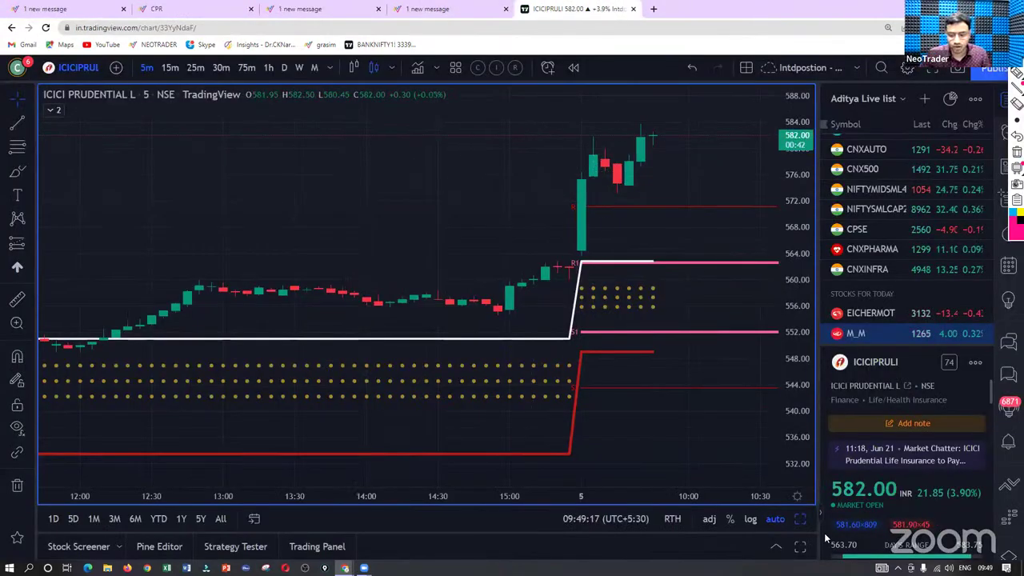
{"action": "left_click", "coordinate": [800, 520]}
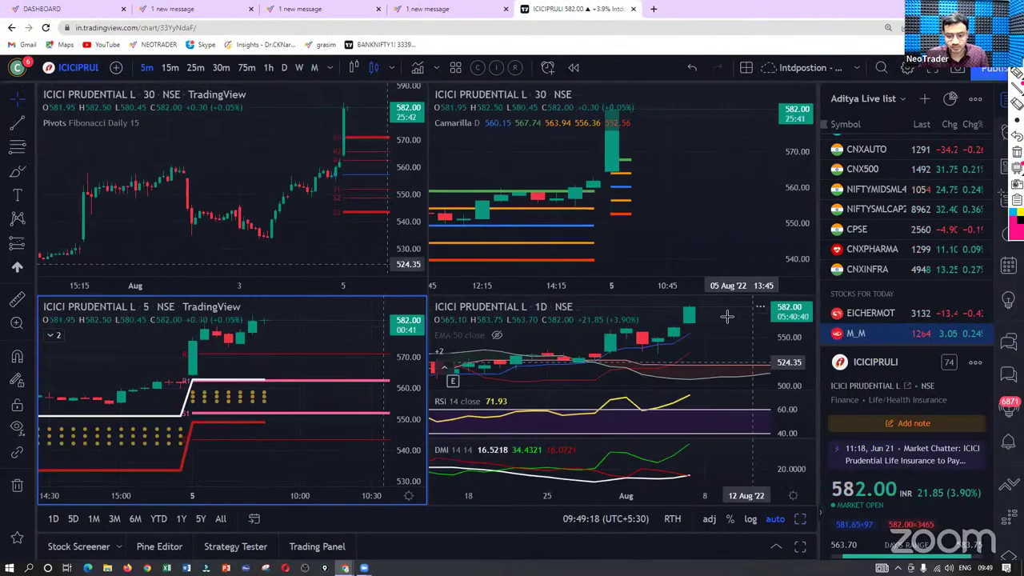
{"action": "left_click", "coordinate": [800, 518]}
Step: Load the NSE TIINDIA daily chart and bring more of its earlier candles into view
{"action": "type", "text": "TII"}
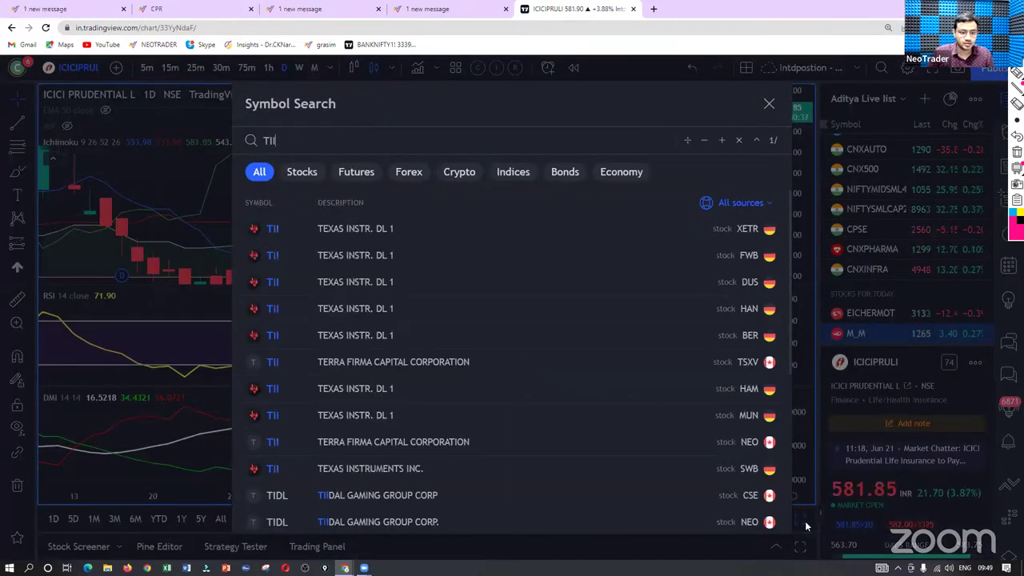
{"action": "type", "text": "NDIA"}
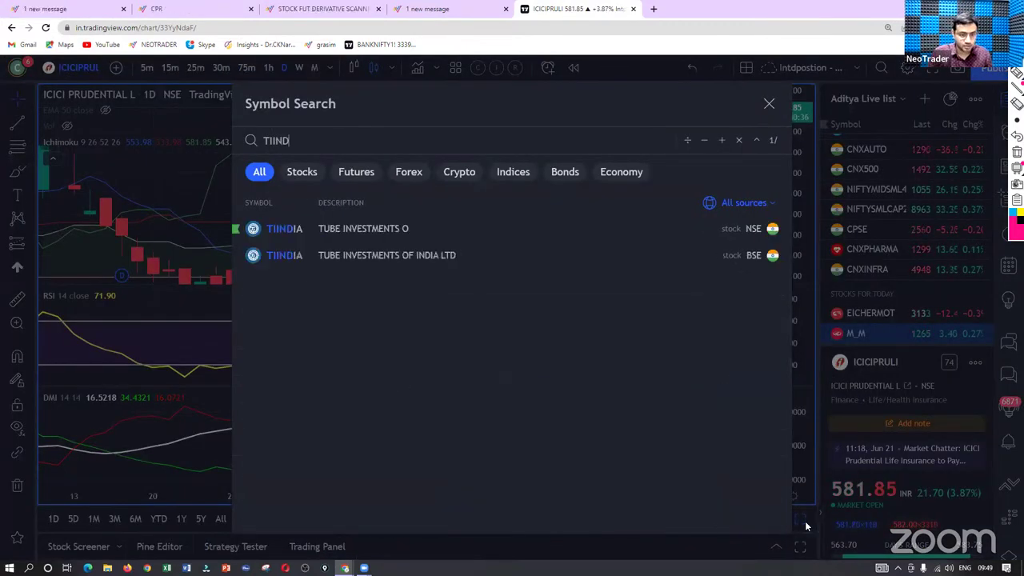
{"action": "key", "text": "Return"}
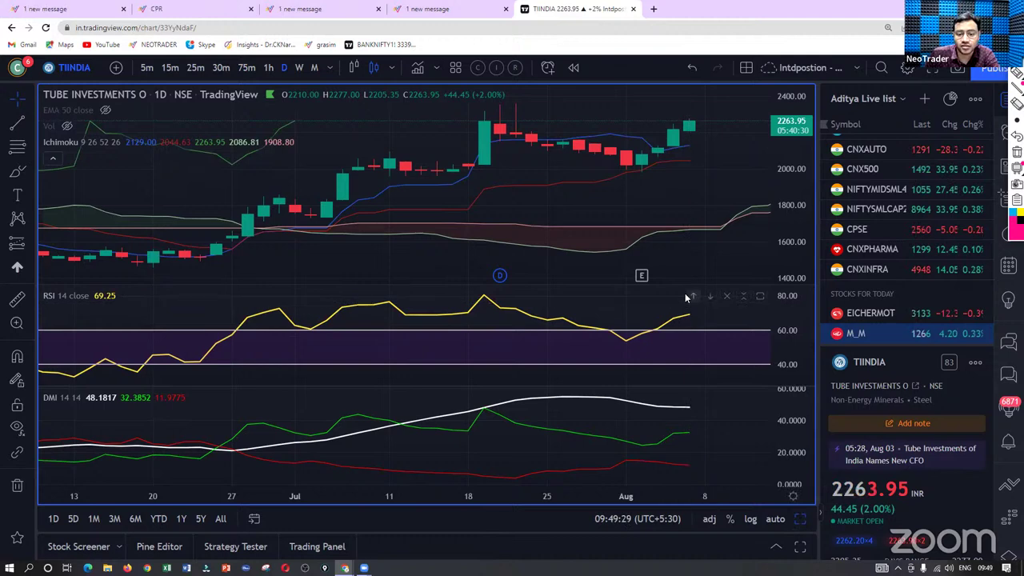
{"action": "scroll", "coordinate": [684, 288], "scroll_direction": "down", "scroll_amount": 3}
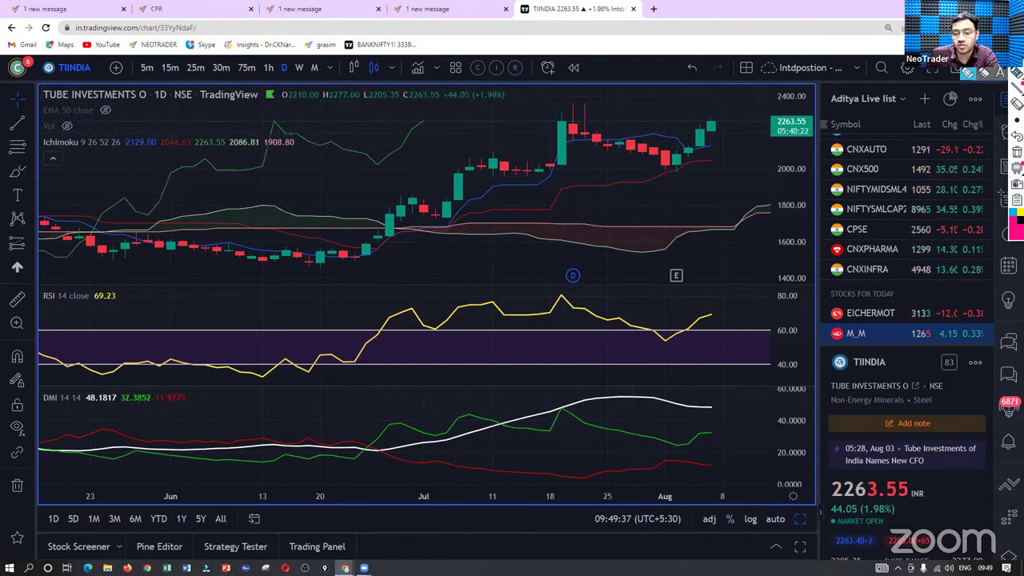
Step: Circle TIINDIA's late-July pullback, draw an upswing arrow, circle the latest RSI rise, and clear the markings
{"action": "left_click_drag", "start_coordinate": [565, 110], "coordinate": [680, 165]}
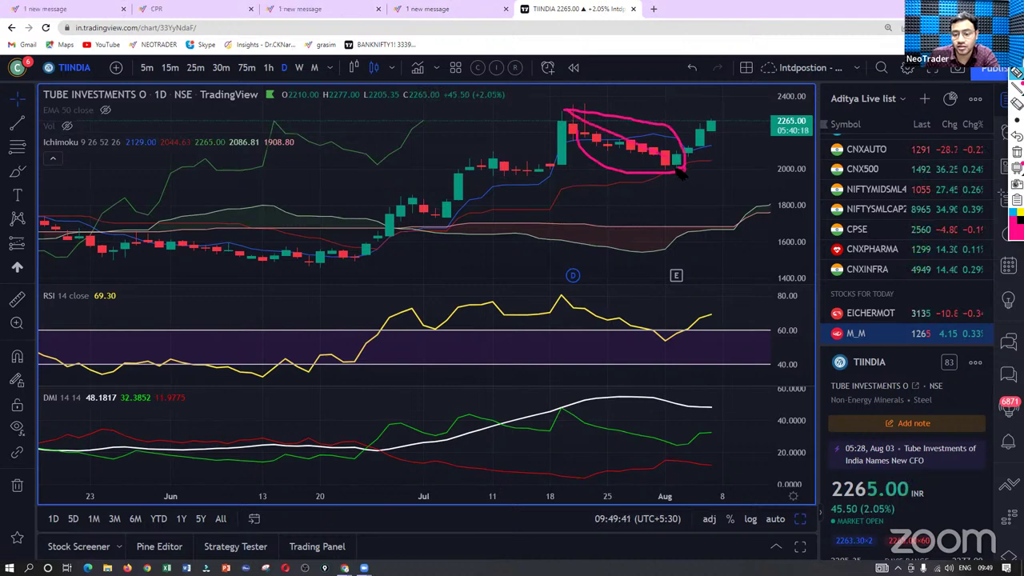
{"action": "mouse_move", "coordinate": [678, 169]}
{"action": "left_mouse_down"}
{"action": "mouse_move", "coordinate": [721, 163]}
{"action": "mouse_move", "coordinate": [728, 139]}
{"action": "mouse_move", "coordinate": [748, 138]}
{"action": "left_mouse_up"}
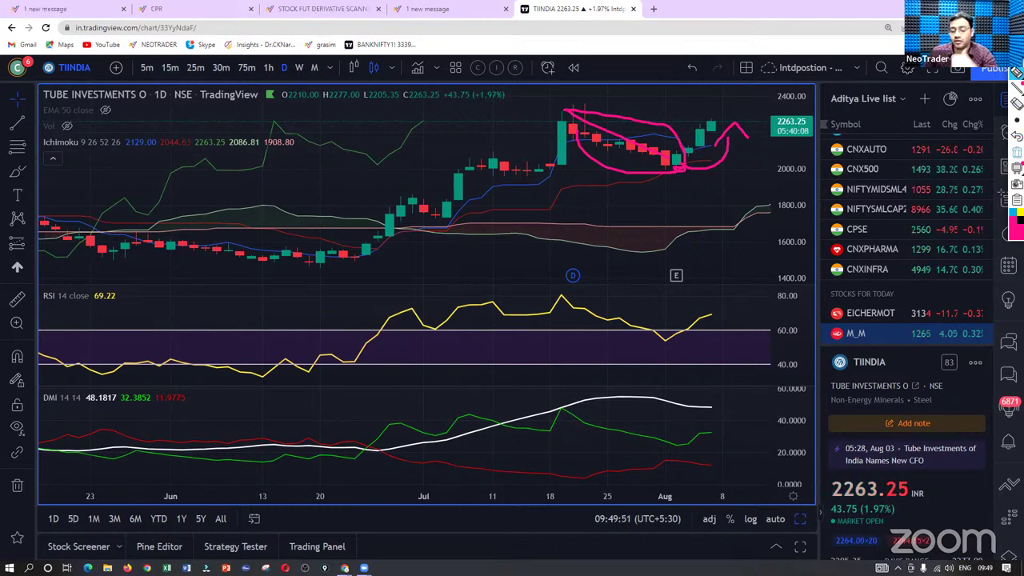
{"action": "left_click", "coordinate": [1016, 152]}
{"action": "mouse_move", "coordinate": [675, 314]}
{"action": "left_mouse_down"}
{"action": "mouse_move", "coordinate": [720, 310]}
{"action": "mouse_move", "coordinate": [678, 316]}
{"action": "left_mouse_up"}
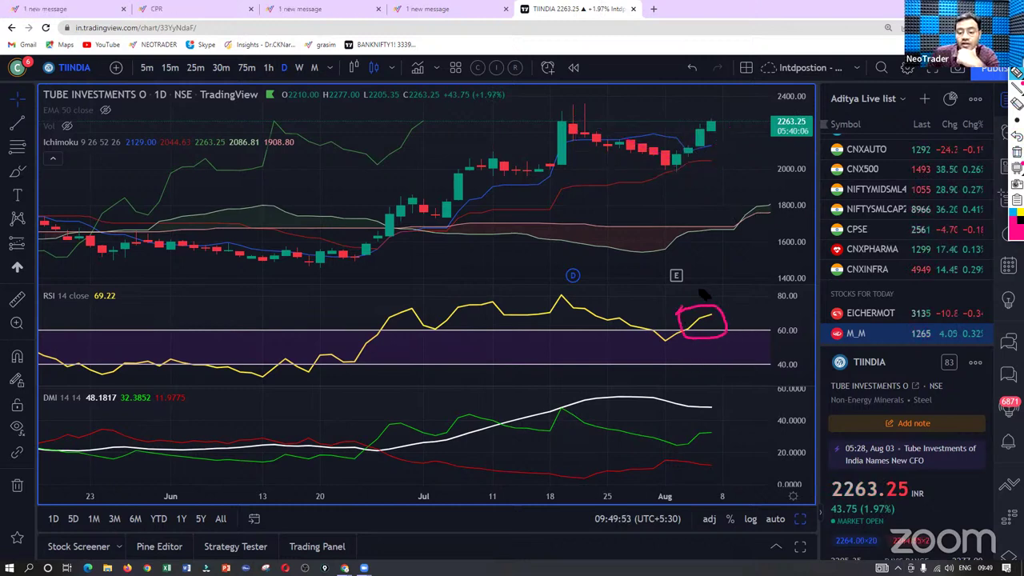
{"action": "left_click", "coordinate": [1016, 152]}
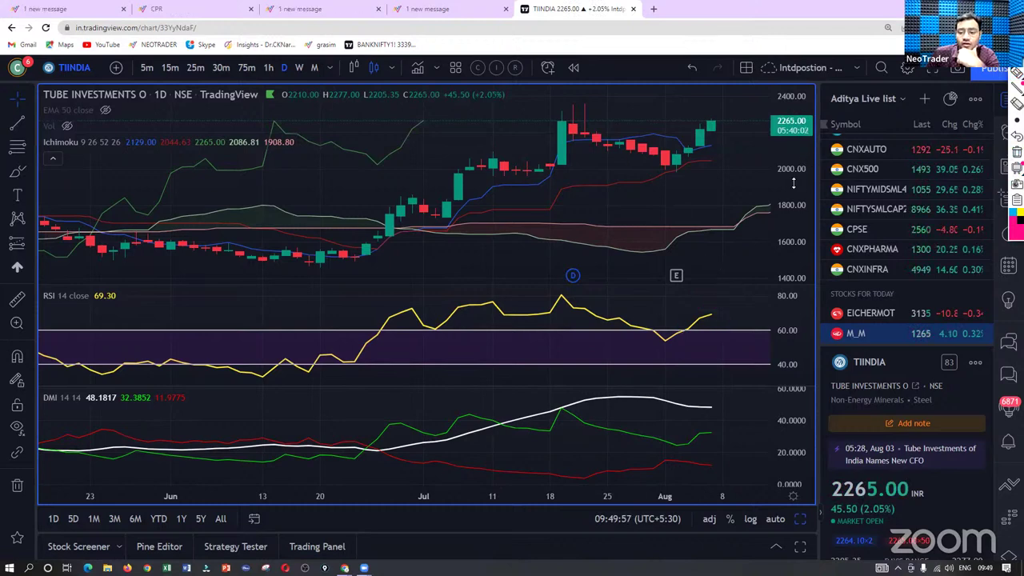
{"action": "left_click_drag", "start_coordinate": [726, 177], "coordinate": [714, 212]}
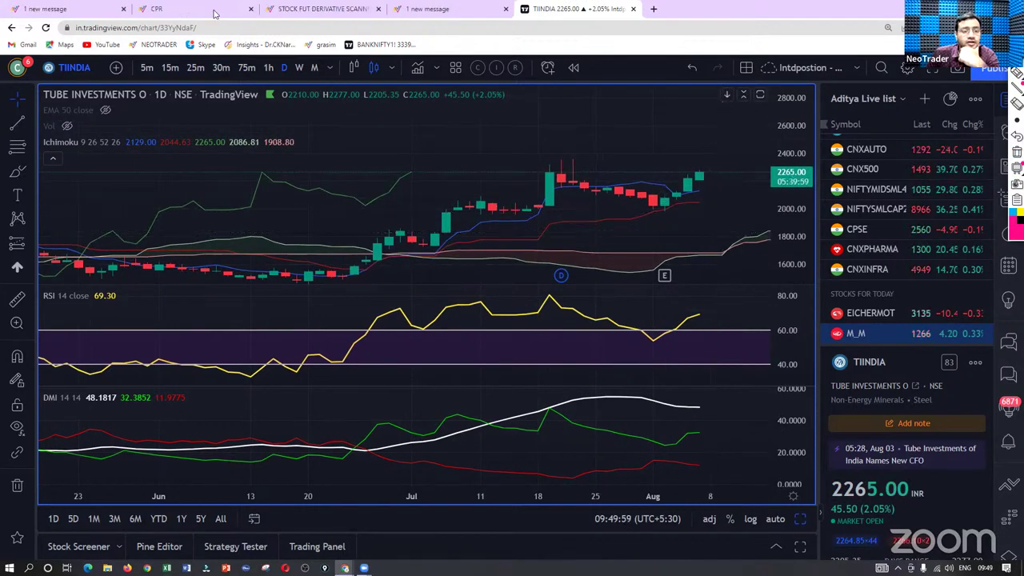
Step: Switch back to NeoTrader and open the Stock Analyser's Intraday view for NIFTY
{"action": "left_click", "coordinate": [38, 8]}
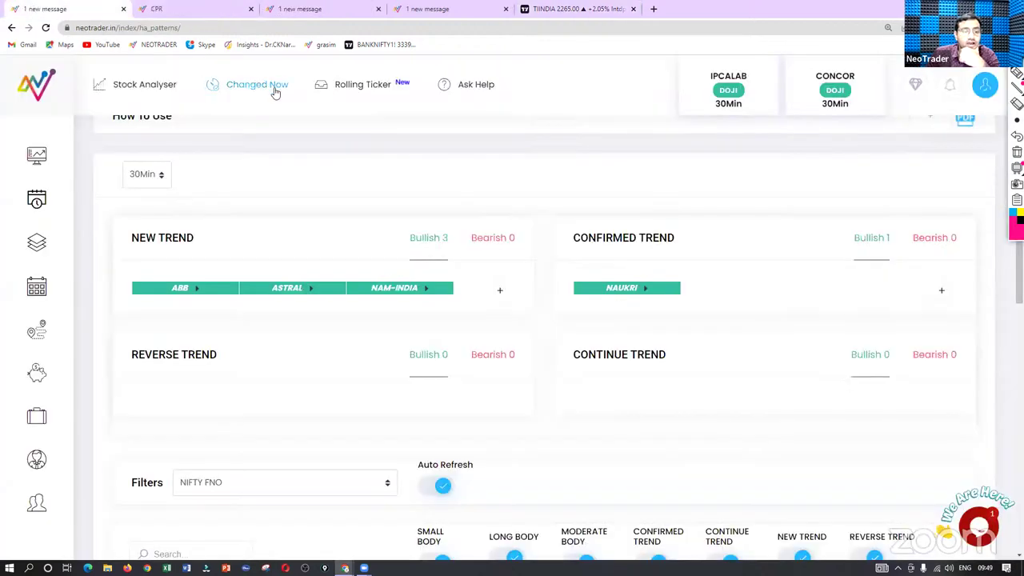
{"action": "left_click", "coordinate": [145, 91]}
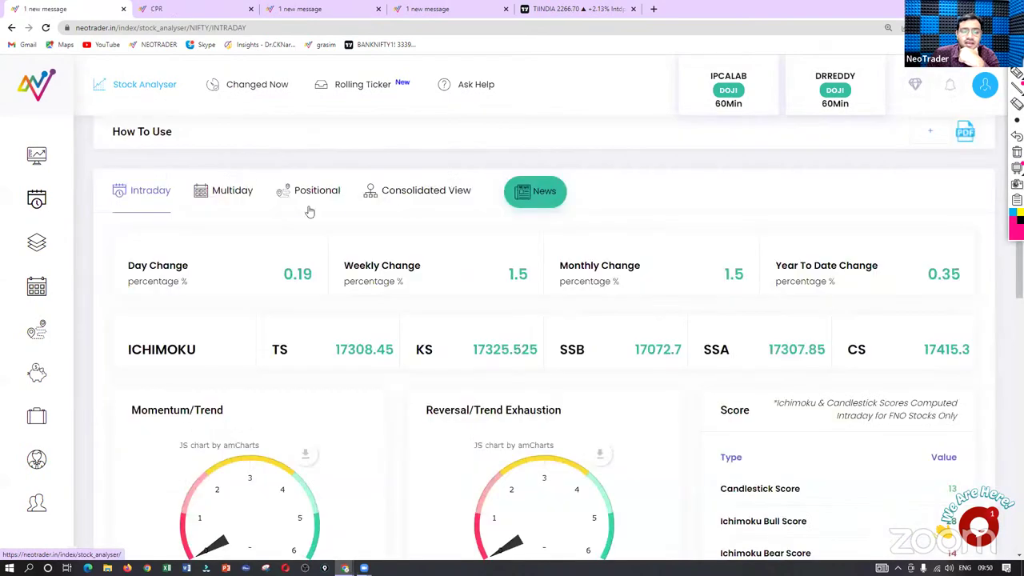
Step: Switch the Stock Analyser to the Multiday view and load the results for TIINDIA
{"action": "left_click", "coordinate": [236, 191]}
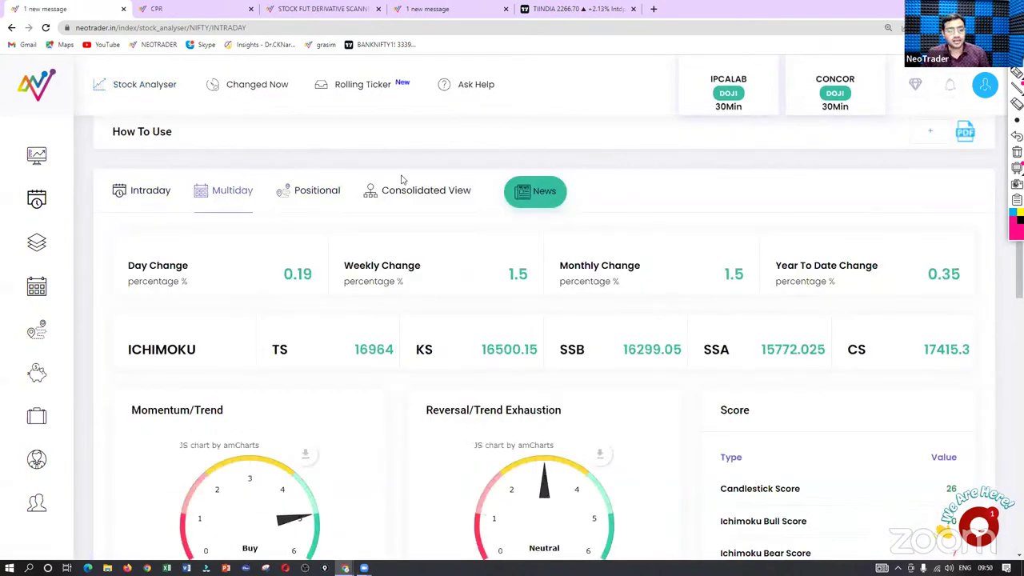
{"action": "scroll", "coordinate": [400, 176], "scroll_direction": "down", "scroll_amount": 2}
{"action": "scroll", "coordinate": [336, 222], "scroll_direction": "up", "scroll_amount": 4}
{"action": "left_click", "coordinate": [177, 185]}
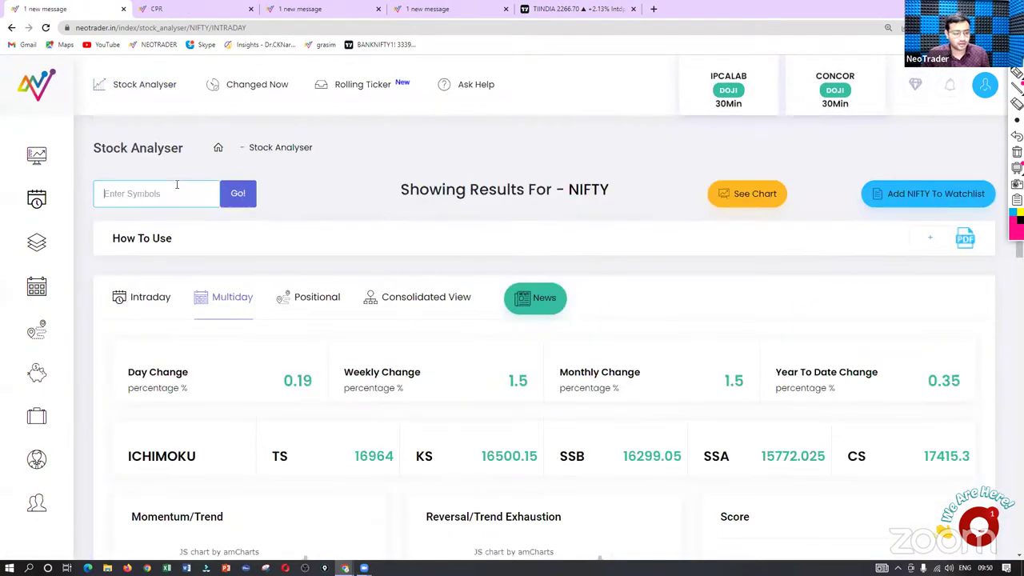
{"action": "type", "text": "TIINDIA"}
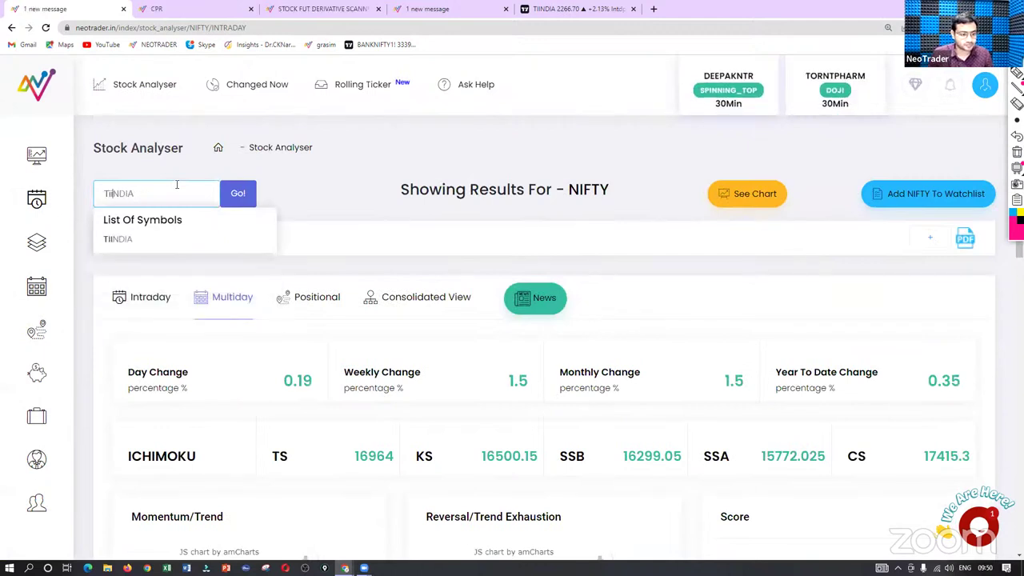
{"action": "left_click", "coordinate": [141, 240]}
{"action": "left_click", "coordinate": [236, 202]}
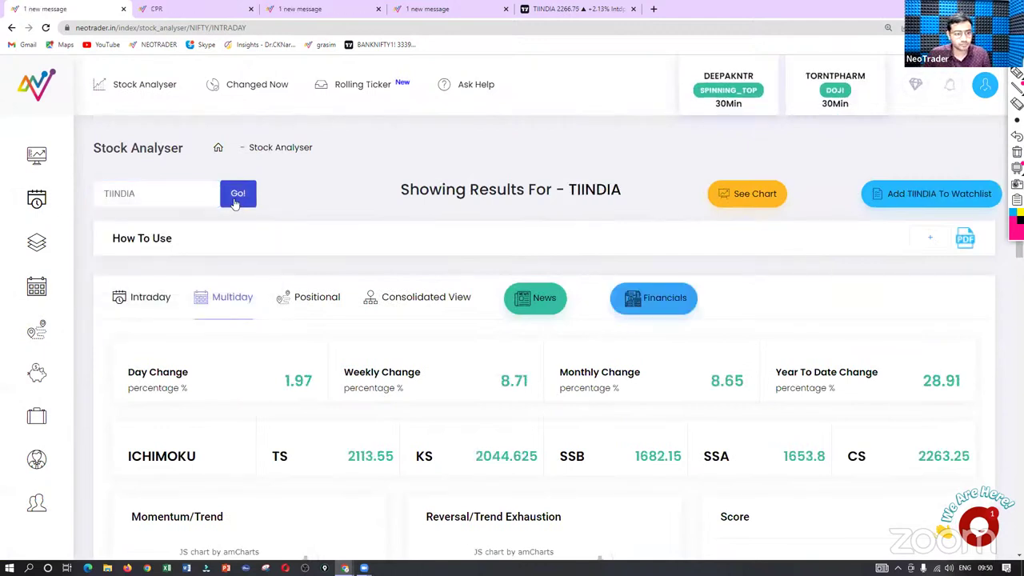
{"action": "scroll", "coordinate": [574, 208], "scroll_direction": "down", "scroll_amount": 2}
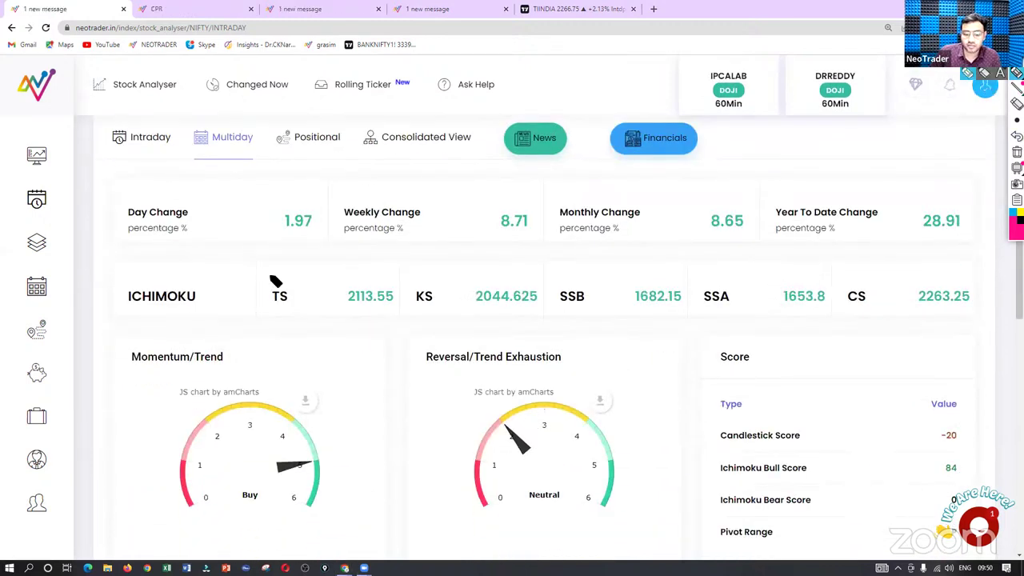
{"action": "left_click_drag", "start_coordinate": [240, 492], "coordinate": [280, 494]}
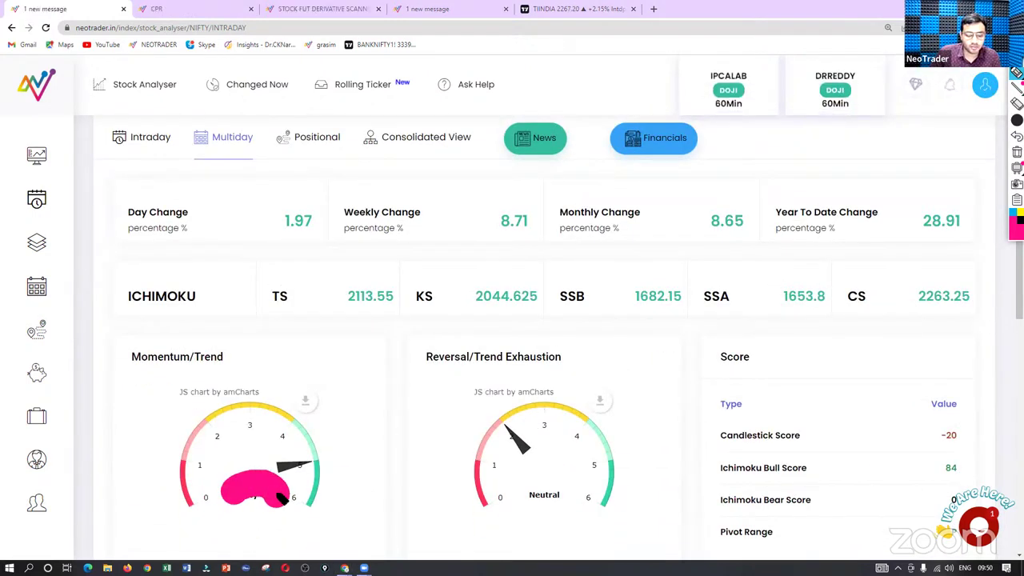
{"action": "left_click", "coordinate": [1017, 152]}
{"action": "left_click", "coordinate": [992, 169]}
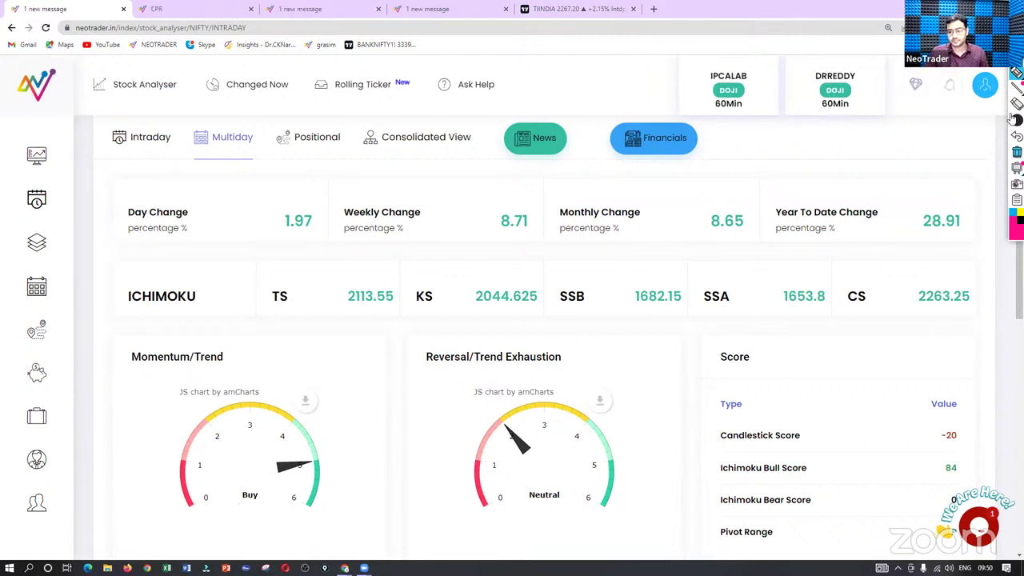
Step: Choose a thinner pen, circle TIINDIA's Buy momentum rating and Ichimoku Bull Score value, and clear the markings
{"action": "left_click", "coordinate": [1017, 120]}
{"action": "left_click", "coordinate": [956, 122]}
{"action": "left_click_drag", "start_coordinate": [232, 477], "coordinate": [258, 476]}
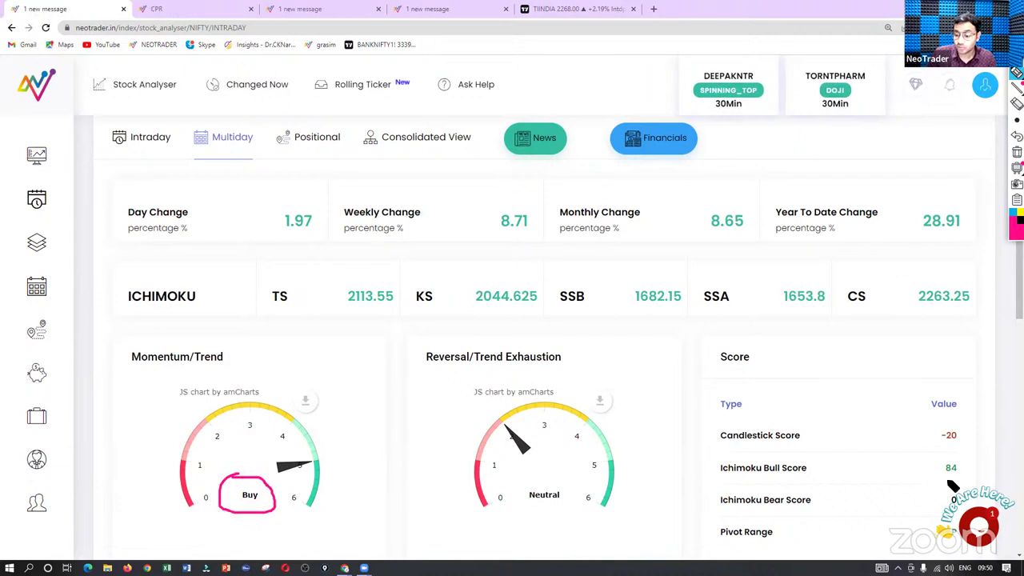
{"action": "left_click_drag", "start_coordinate": [966, 480], "coordinate": [928, 476]}
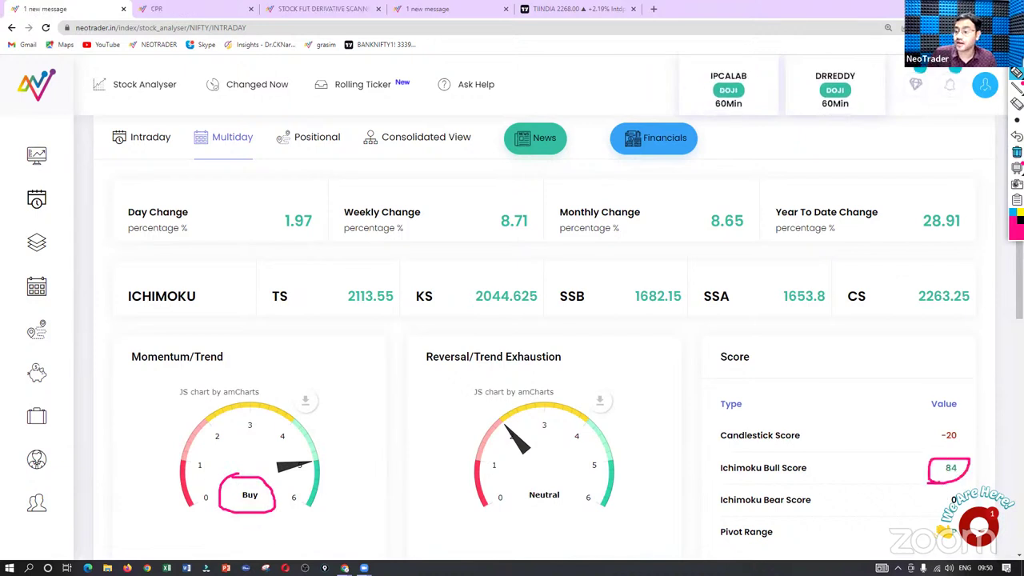
{"action": "key", "text": "Escape"}
Step: Circle the Ichimoku Bull Score value and the Momentum/Trend Buy rating again, and erase both circles
{"action": "scroll", "coordinate": [893, 336], "scroll_direction": "down", "scroll_amount": 2}
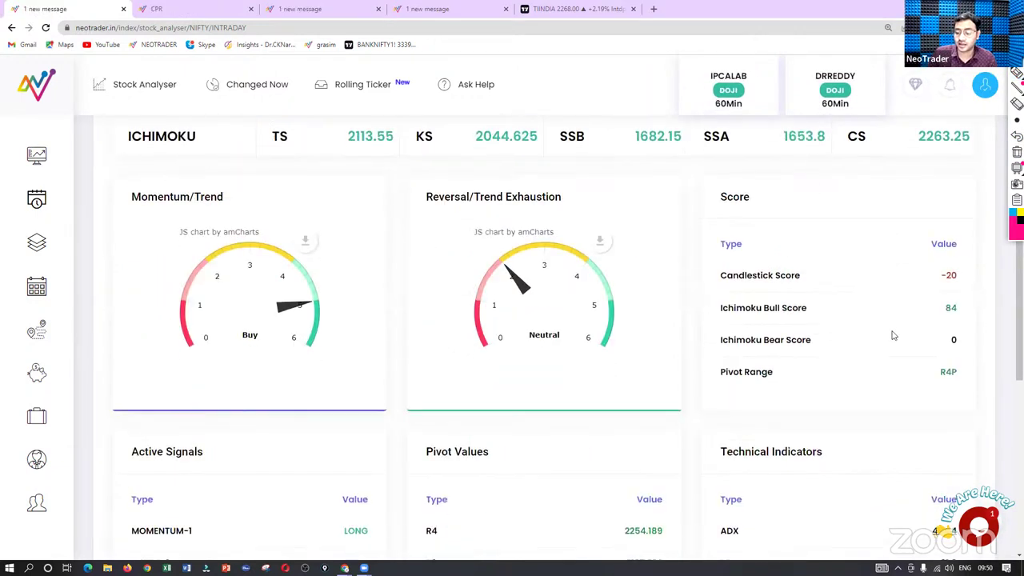
{"action": "left_click_drag", "start_coordinate": [936, 307], "coordinate": [964, 329]}
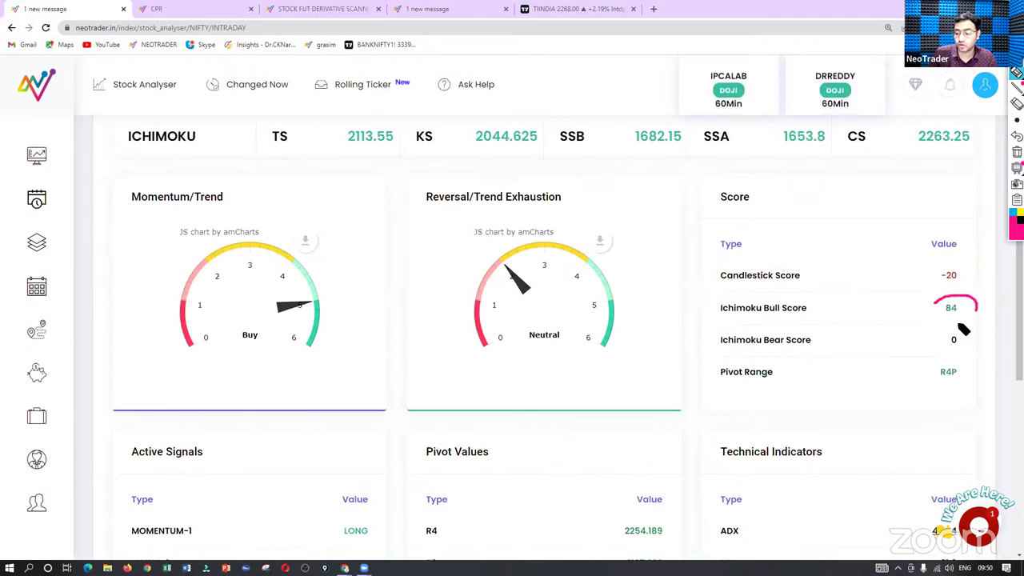
{"action": "left_click_drag", "start_coordinate": [234, 325], "coordinate": [252, 352]}
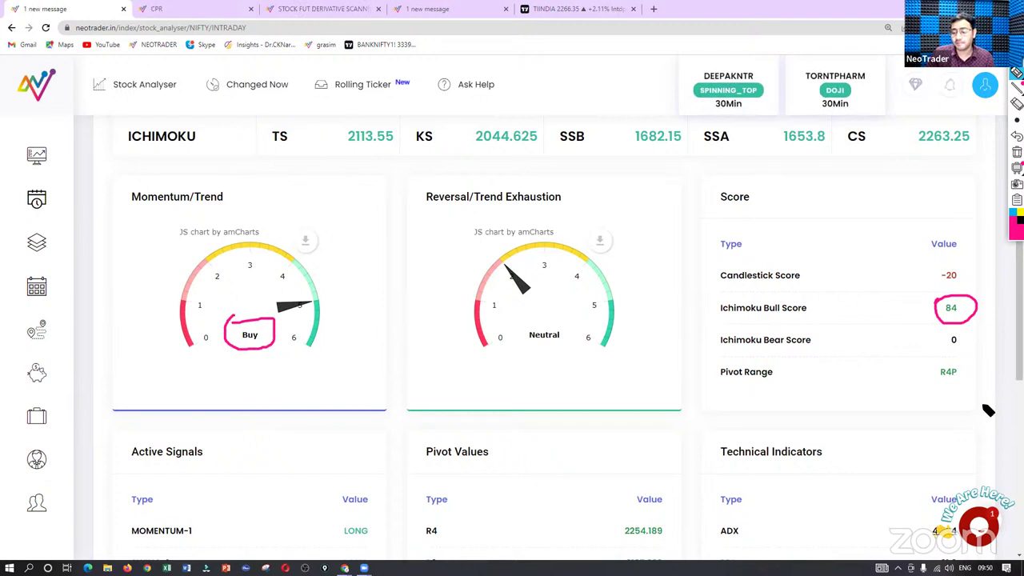
{"action": "left_click", "coordinate": [1016, 152]}
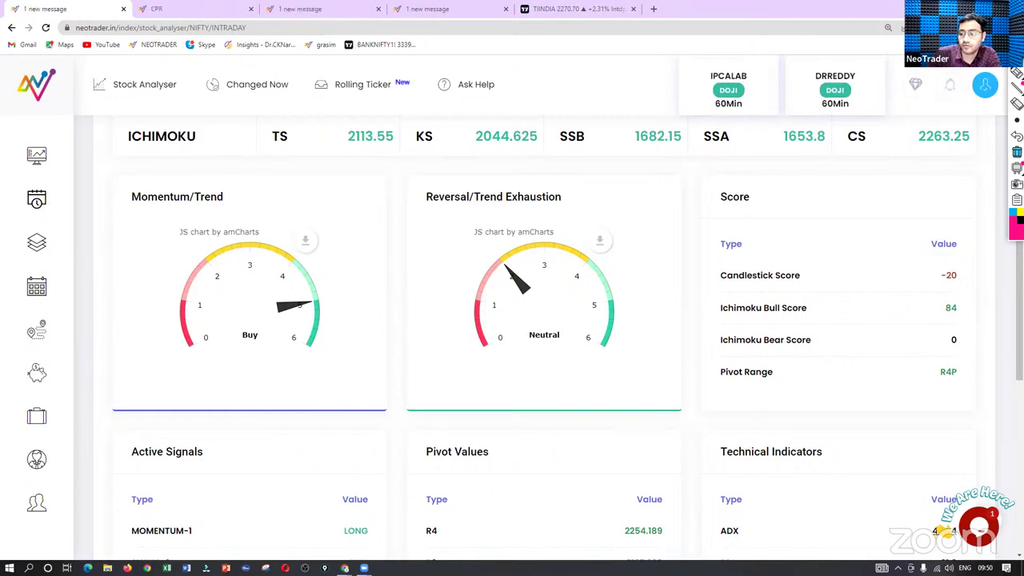
Step: Bring up the Ichimoku Dashboard, reload it, and apply the Kumo Twist Bullish signal filter
{"action": "left_click", "coordinate": [319, 9]}
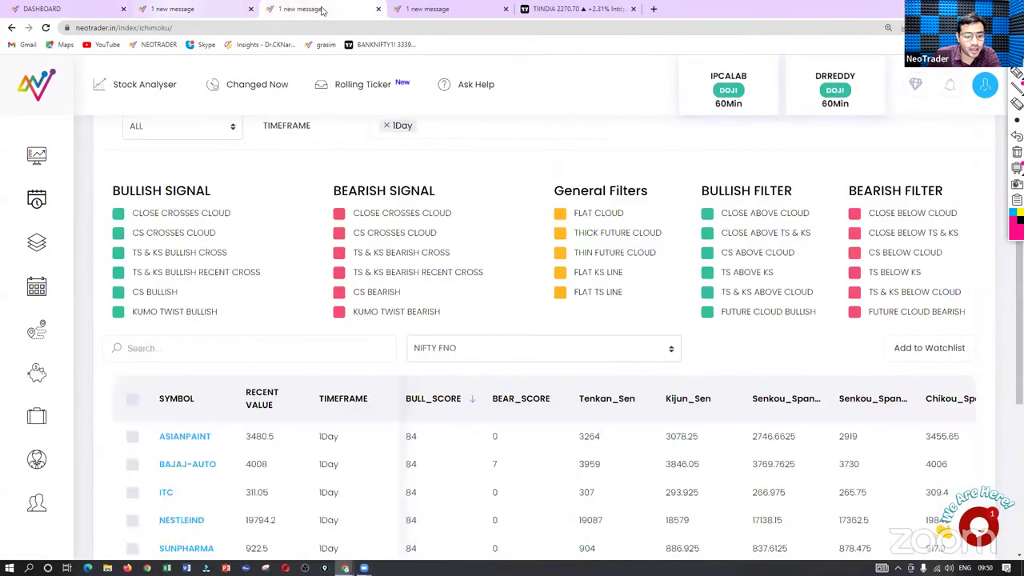
{"action": "scroll", "coordinate": [285, 341], "scroll_direction": "up", "scroll_amount": 2}
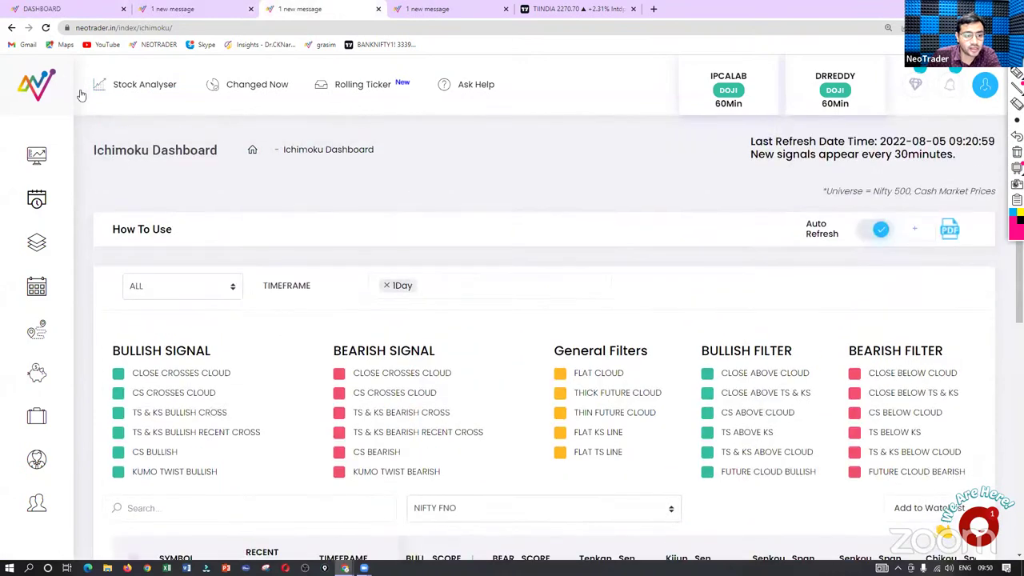
{"action": "left_click", "coordinate": [45, 28]}
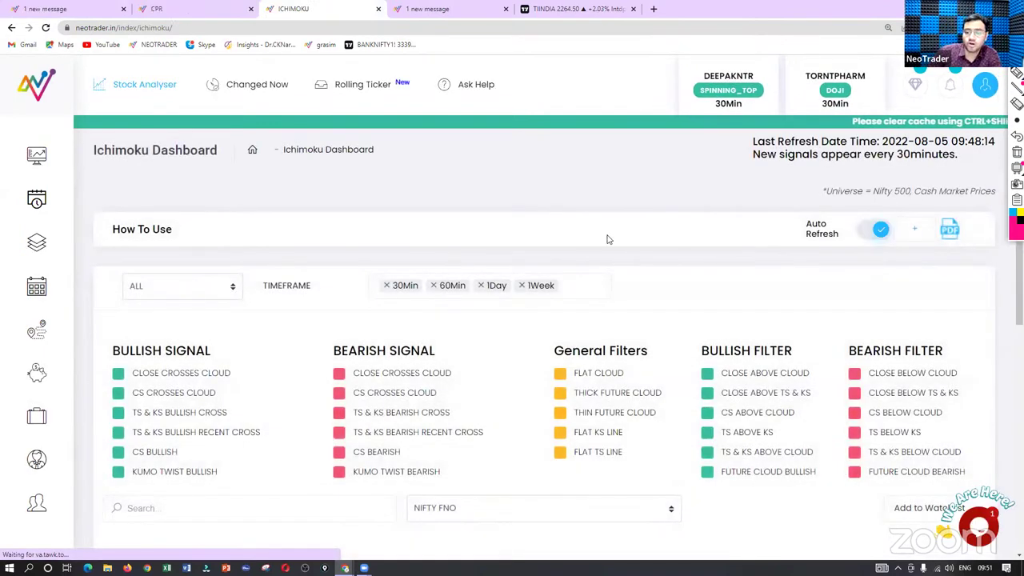
{"action": "scroll", "coordinate": [608, 238], "scroll_direction": "down", "scroll_amount": 2}
{"action": "left_click", "coordinate": [118, 312]}
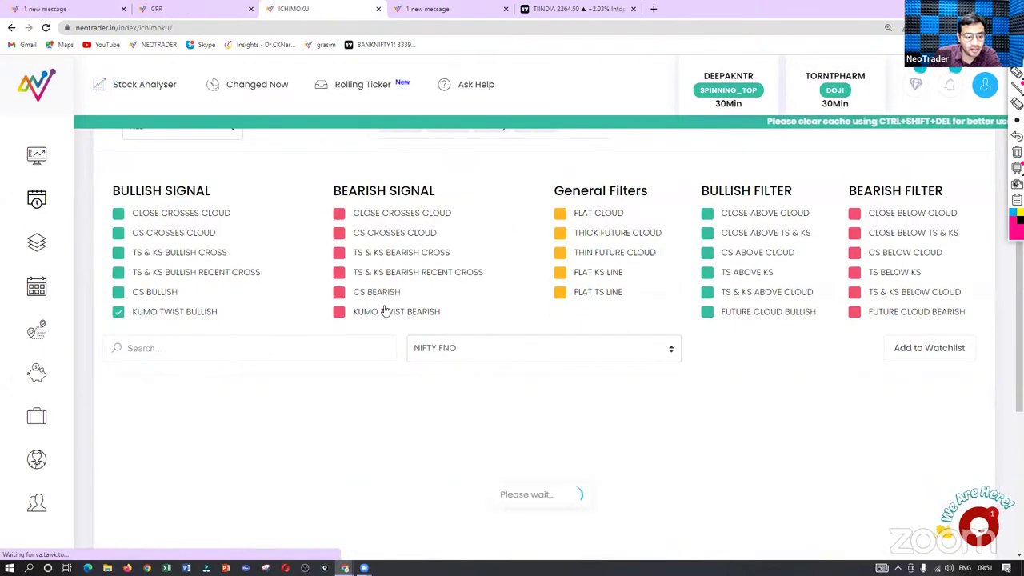
Step: Restrict the Ichimoku scan to the 30Min timeframe and review the matching NIFTY FNO stocks
{"action": "scroll", "coordinate": [400, 308], "scroll_direction": "up", "scroll_amount": 2}
{"action": "left_click", "coordinate": [432, 286]}
{"action": "left_click", "coordinate": [433, 286]}
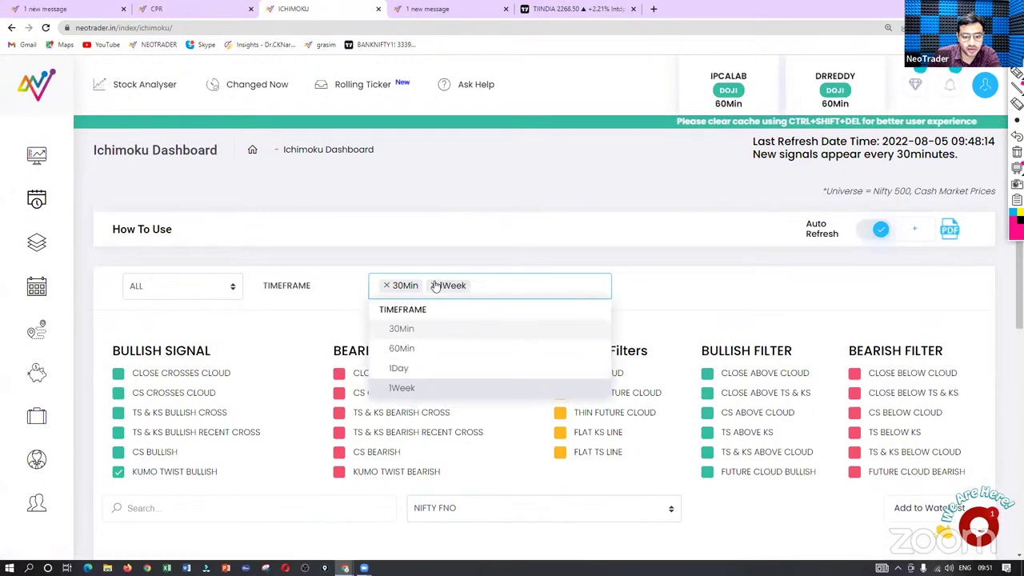
{"action": "left_click", "coordinate": [434, 285]}
{"action": "scroll", "coordinate": [487, 194], "scroll_direction": "down", "scroll_amount": 5}
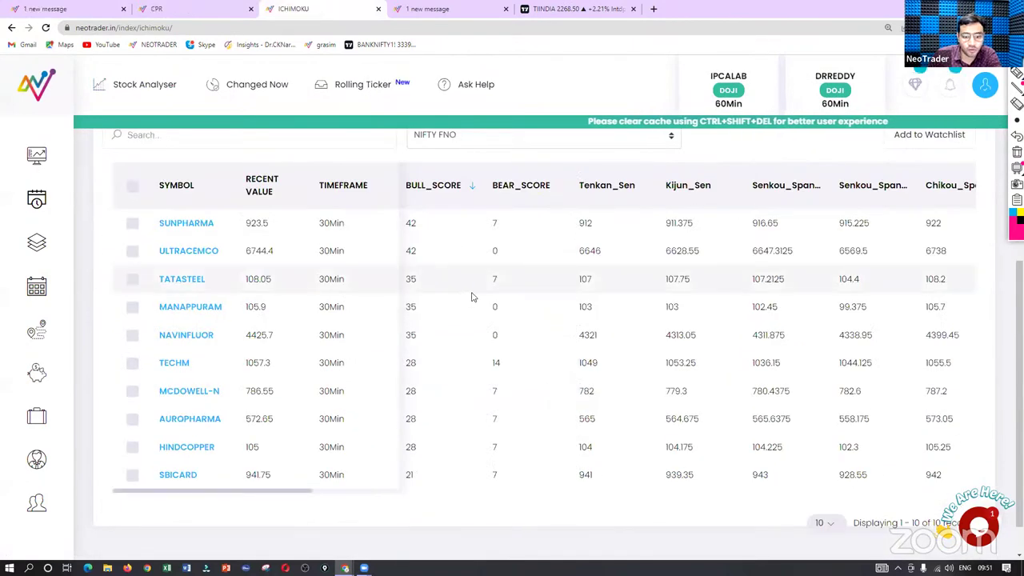
{"action": "scroll", "coordinate": [459, 192], "scroll_direction": "up", "scroll_amount": 5}
{"action": "scroll", "coordinate": [447, 222], "scroll_direction": "down", "scroll_amount": 4}
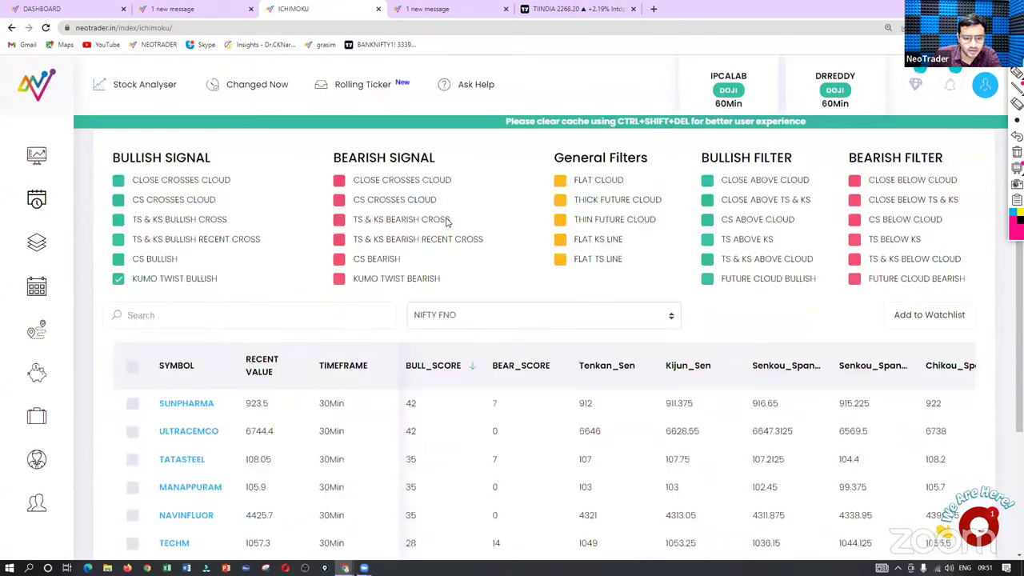
Step: Switch to TradingView and maximise the 5-minute TIINDIA chart in place of the daily one
{"action": "left_click", "coordinate": [471, 298]}
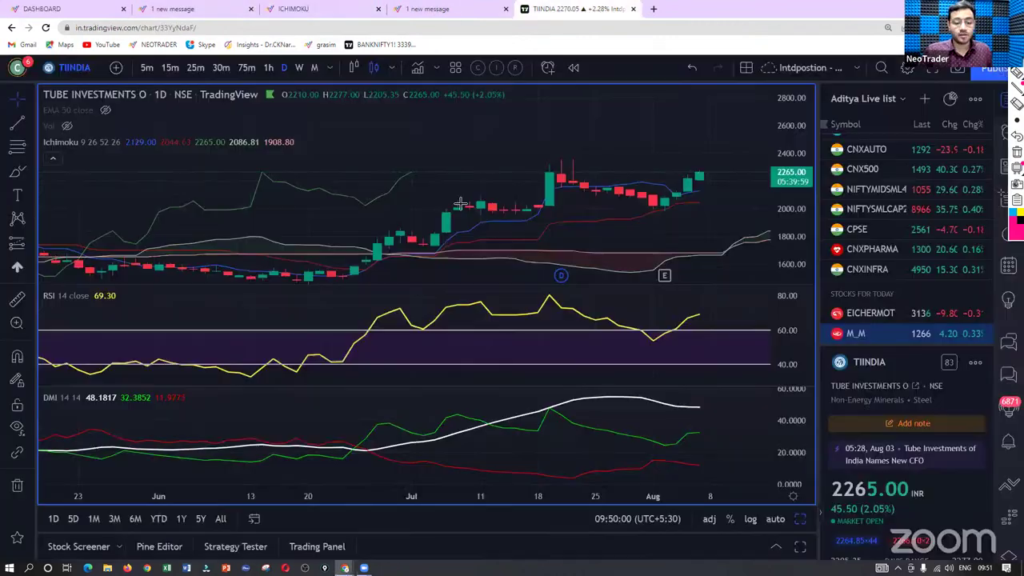
{"action": "left_click", "coordinate": [576, 9]}
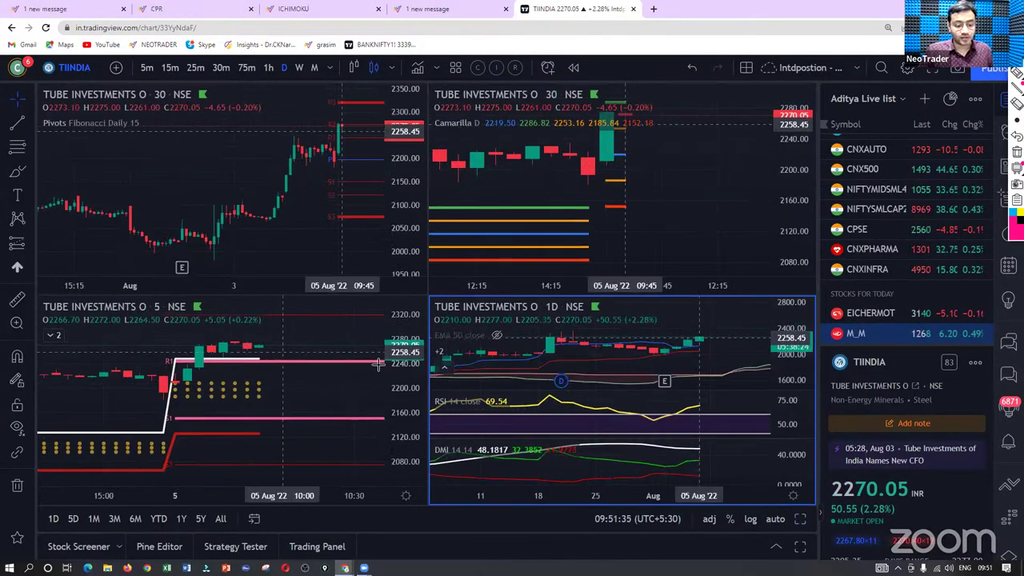
{"action": "left_click", "coordinate": [379, 364]}
{"action": "key", "text": "alt+Return"}
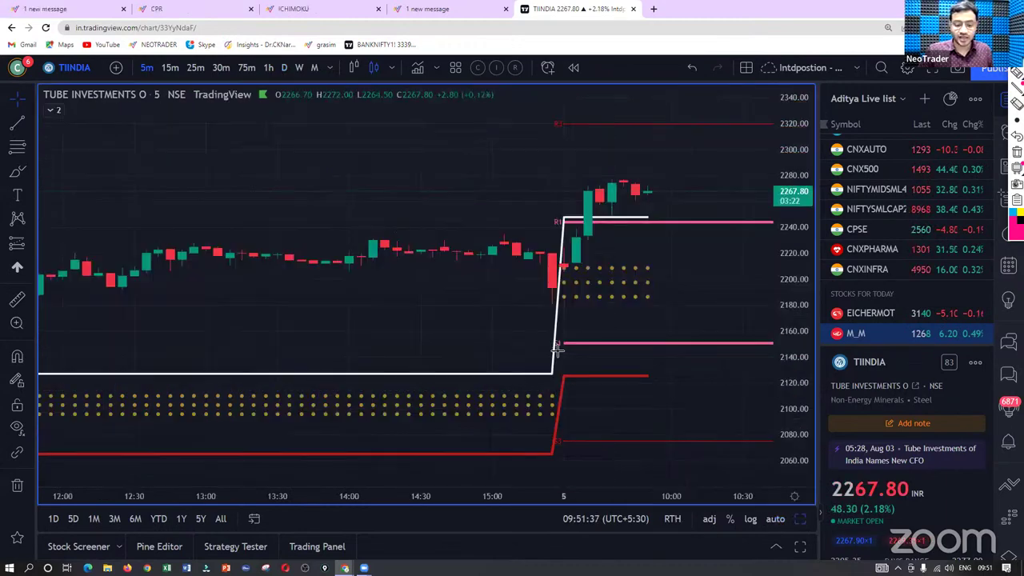
Step: Load the NSE SUNPHARMA 5-minute chart and bring its higher price levels into view
{"action": "type", "text": "SUNPHAR"}
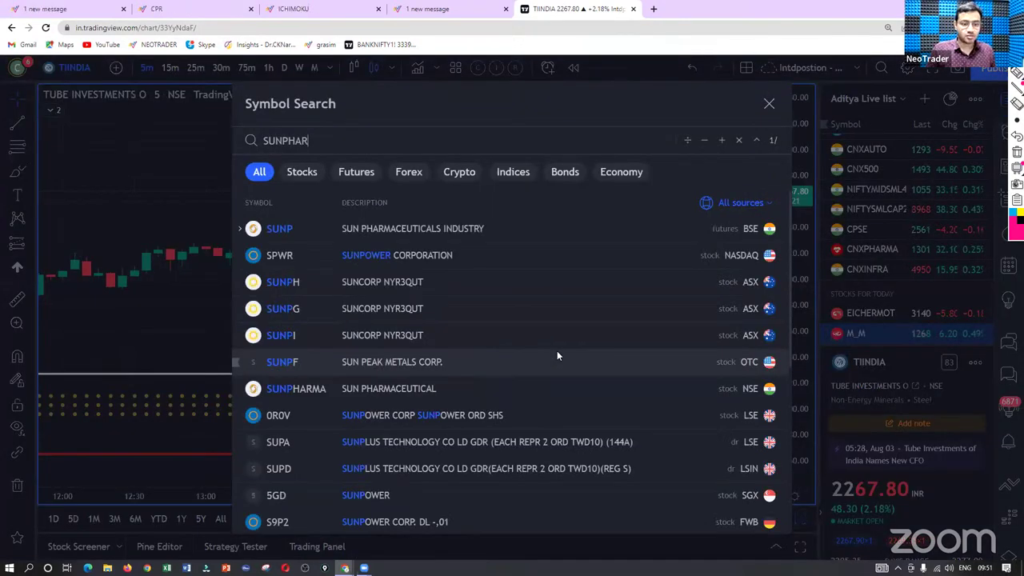
{"action": "type", "text": "MA"}
{"action": "key", "text": "Return"}
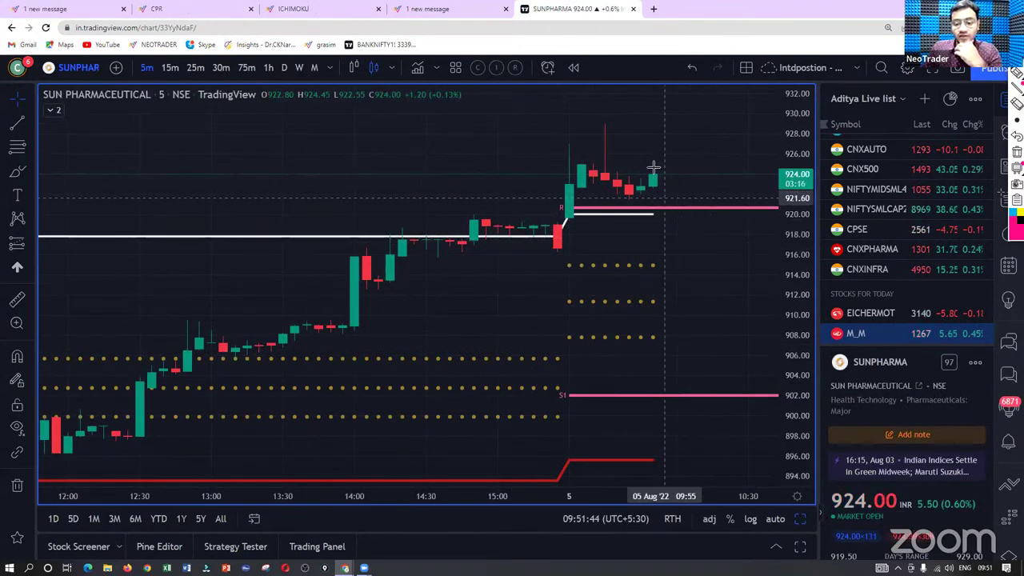
{"action": "left_click_drag", "start_coordinate": [702, 176], "coordinate": [709, 256]}
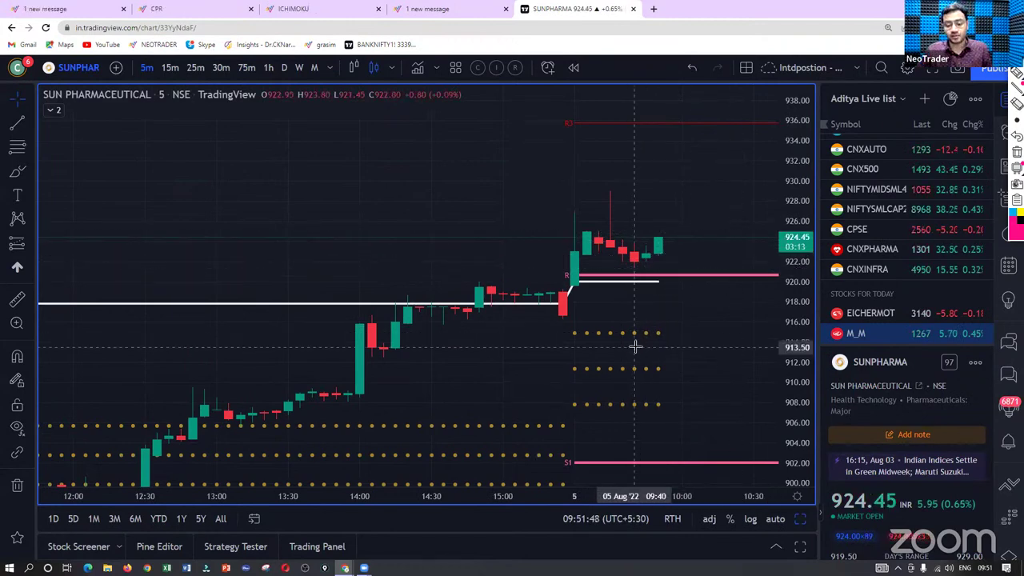
Step: Return to NeoTrader's CPR page, circle the Wide 7 and Narrow 7 headings, and tick LICHSGFIN
{"action": "left_click", "coordinate": [203, 11]}
{"action": "scroll", "coordinate": [387, 279], "scroll_direction": "up", "scroll_amount": 6}
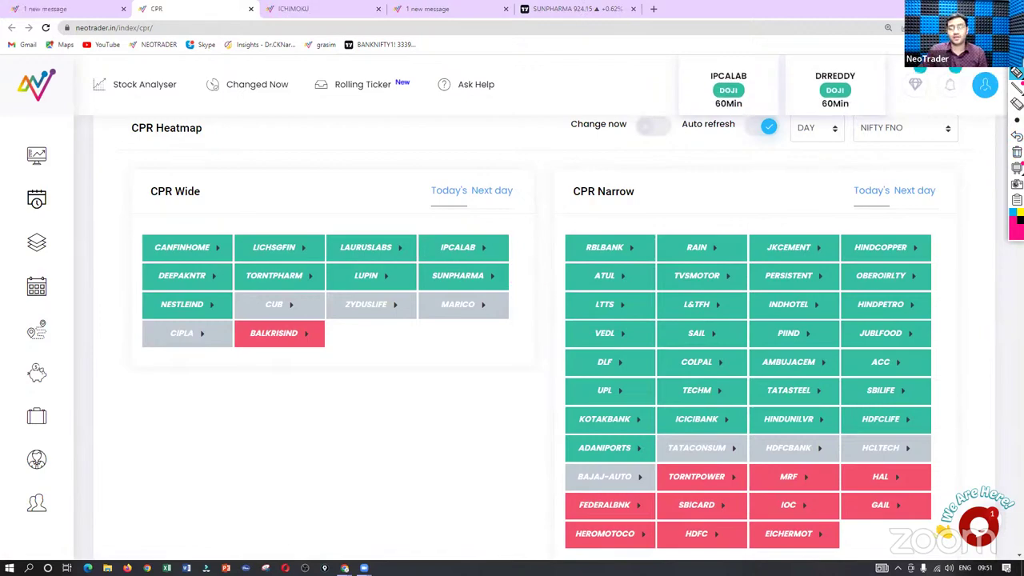
{"action": "scroll", "coordinate": [442, 261], "scroll_direction": "down", "scroll_amount": 10}
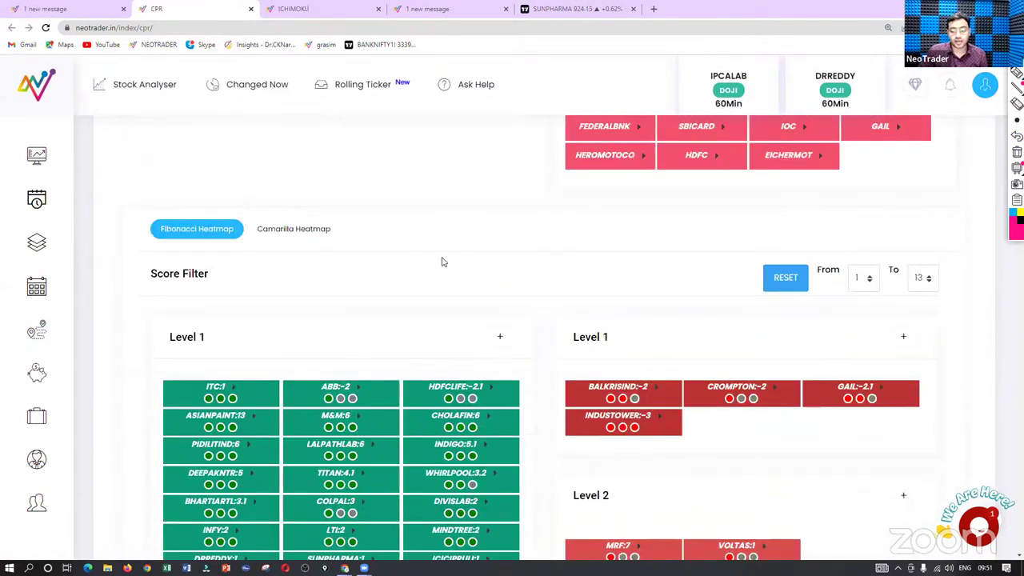
{"action": "scroll", "coordinate": [443, 262], "scroll_direction": "down", "scroll_amount": 10}
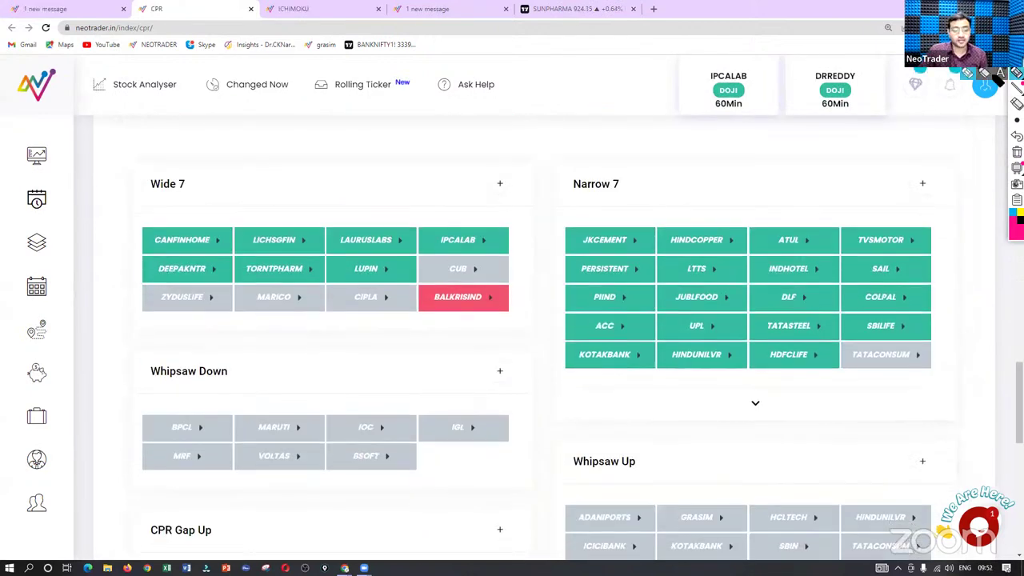
{"action": "left_click_drag", "start_coordinate": [213, 166], "coordinate": [157, 163]}
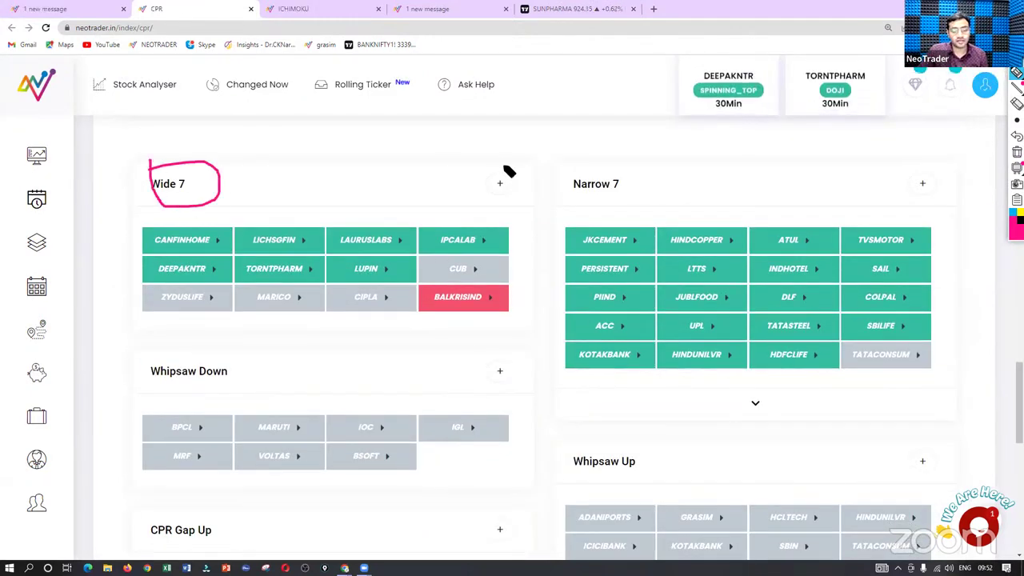
{"action": "mouse_move", "coordinate": [532, 155]}
{"action": "left_mouse_down"}
{"action": "mouse_move", "coordinate": [610, 156]}
{"action": "mouse_move", "coordinate": [563, 146]}
{"action": "left_mouse_up"}
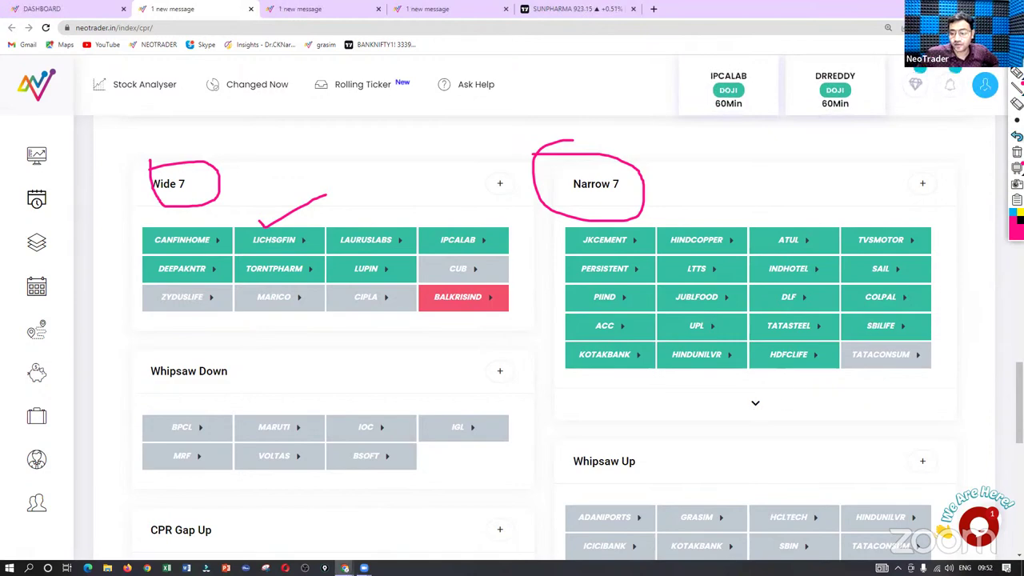
Step: Expand the Narrow 7 list, circle SBILIFE and HINDUNILVR, and draw an arrow pointing to the Narrow 7 heading
{"action": "left_click", "coordinate": [755, 403]}
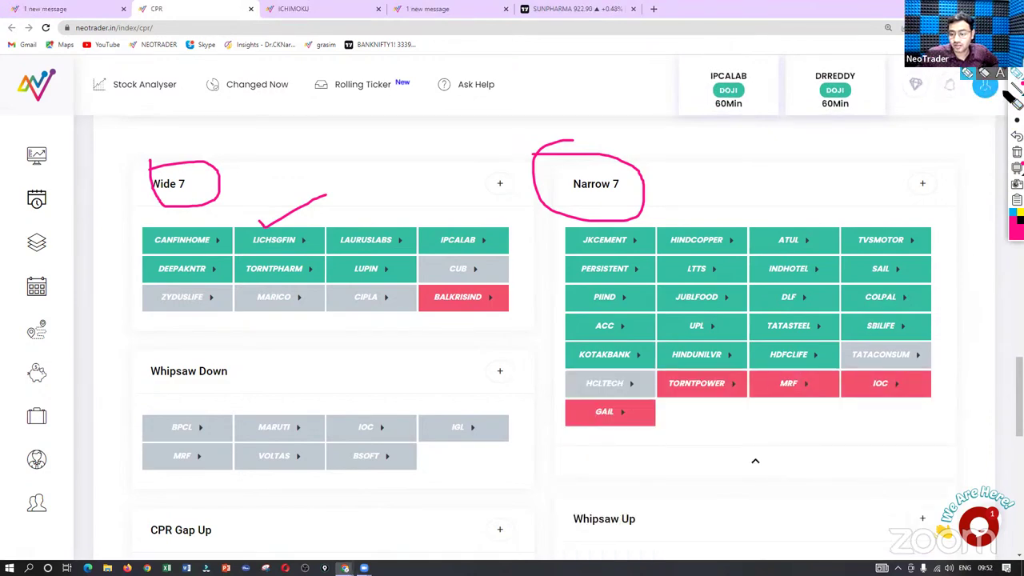
{"action": "left_click_drag", "start_coordinate": [915, 320], "coordinate": [862, 337]}
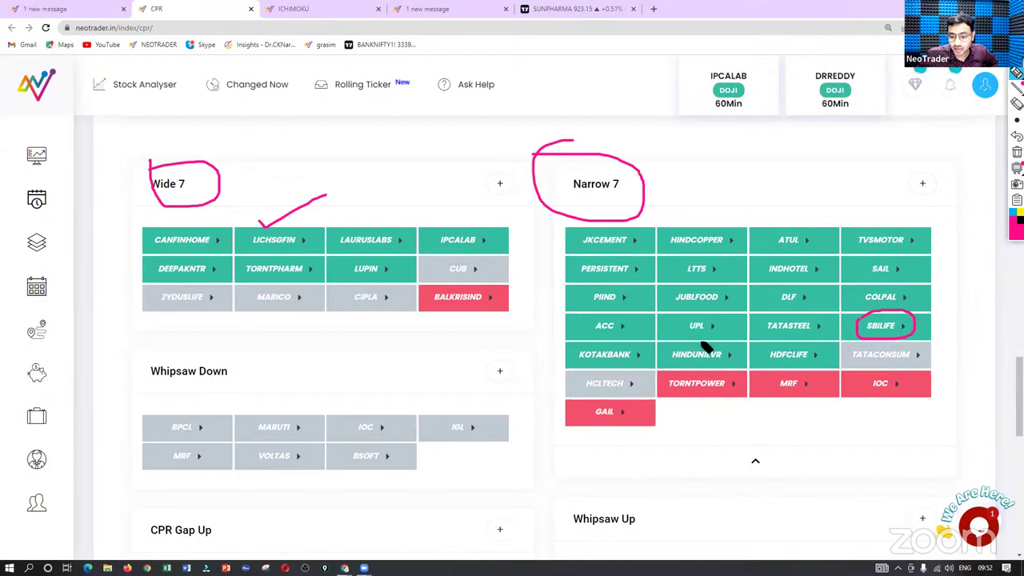
{"action": "mouse_move", "coordinate": [717, 346]}
{"action": "left_mouse_down"}
{"action": "mouse_move", "coordinate": [741, 357]}
{"action": "mouse_move", "coordinate": [670, 364]}
{"action": "mouse_move", "coordinate": [682, 342]}
{"action": "left_mouse_up"}
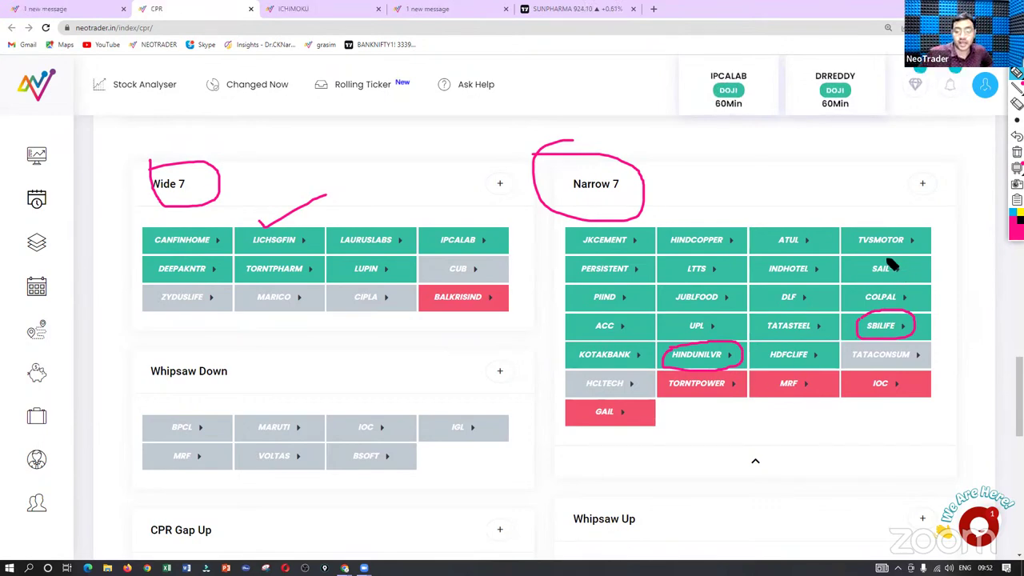
{"action": "mouse_move", "coordinate": [811, 174]}
{"action": "left_mouse_down"}
{"action": "mouse_move", "coordinate": [643, 185]}
{"action": "mouse_move", "coordinate": [704, 224]}
{"action": "left_mouse_up"}
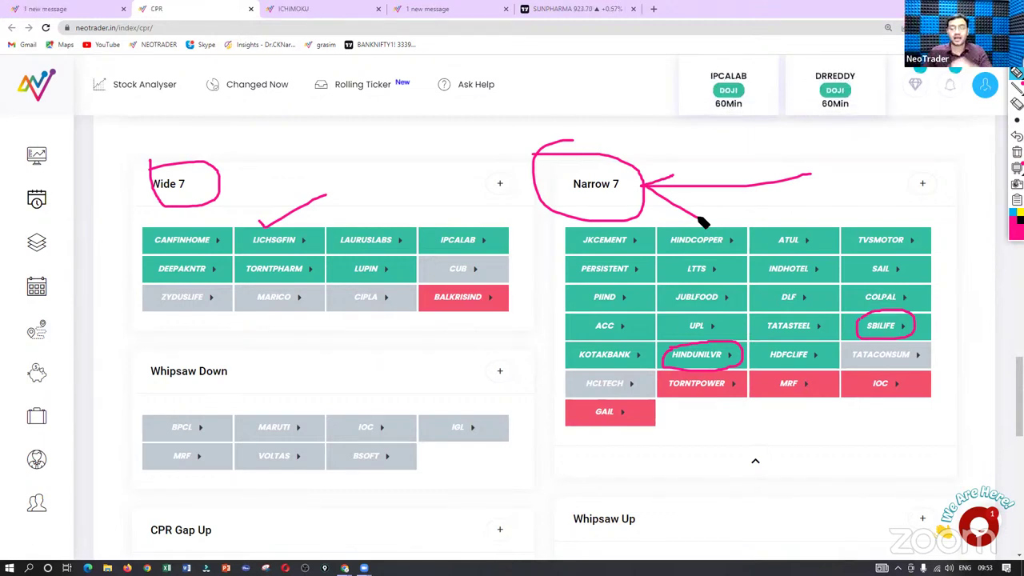
Step: Draw an arrow to the Wide 7 heading, circle the full Wide 7 and Narrow 7 lists, and clear all annotations
{"action": "mouse_move", "coordinate": [361, 185]}
{"action": "left_mouse_down"}
{"action": "mouse_move", "coordinate": [258, 172]}
{"action": "mouse_move", "coordinate": [235, 184]}
{"action": "left_mouse_up"}
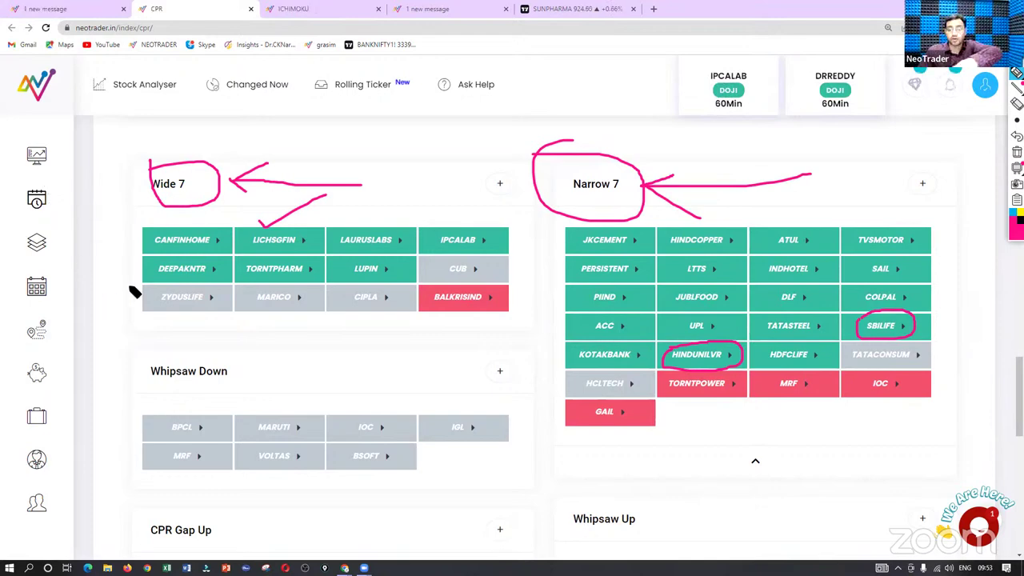
{"action": "mouse_move", "coordinate": [156, 155]}
{"action": "left_mouse_down"}
{"action": "mouse_move", "coordinate": [379, 155]}
{"action": "mouse_move", "coordinate": [419, 370]}
{"action": "mouse_move", "coordinate": [148, 157]}
{"action": "mouse_move", "coordinate": [168, 151]}
{"action": "left_mouse_up"}
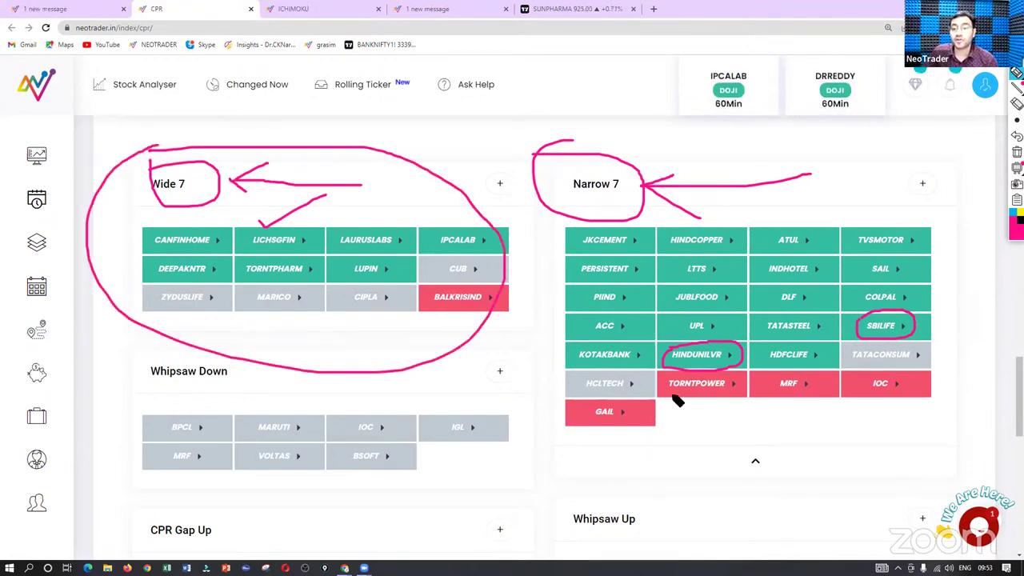
{"action": "mouse_move", "coordinate": [684, 440]}
{"action": "left_mouse_down"}
{"action": "mouse_move", "coordinate": [560, 389]}
{"action": "mouse_move", "coordinate": [661, 167]}
{"action": "mouse_move", "coordinate": [1011, 264]}
{"action": "mouse_move", "coordinate": [700, 441]}
{"action": "left_mouse_up"}
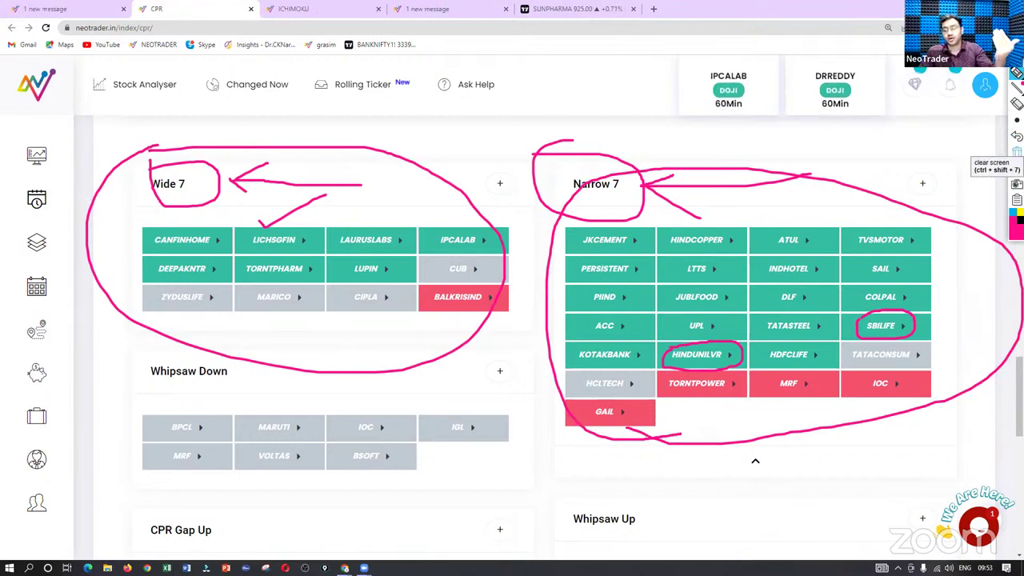
{"action": "left_click", "coordinate": [1016, 151]}
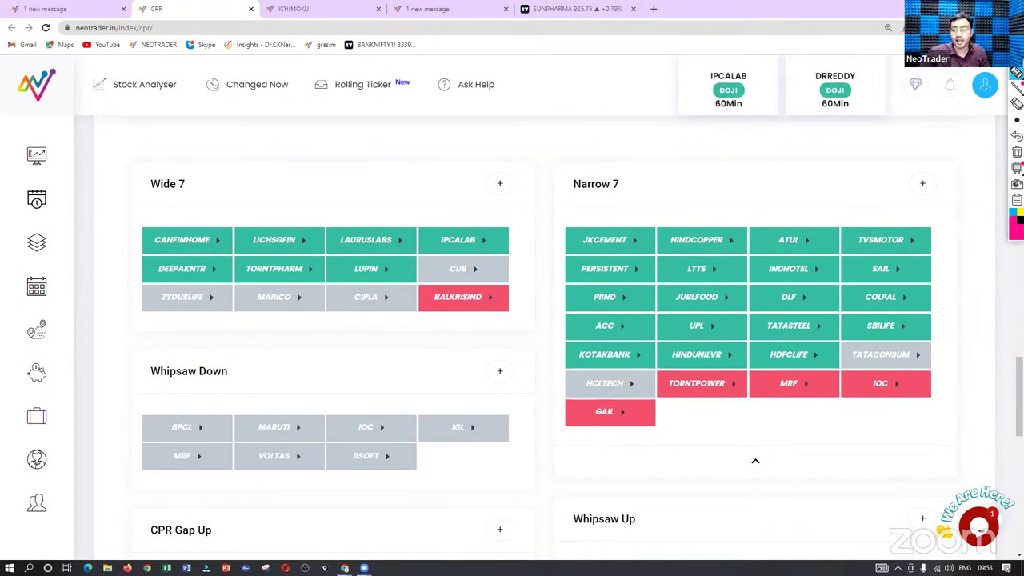
Step: Circle the Wide 7 and Narrow 7 headings again and erase the markings
{"action": "left_click_drag", "start_coordinate": [235, 171], "coordinate": [176, 162]}
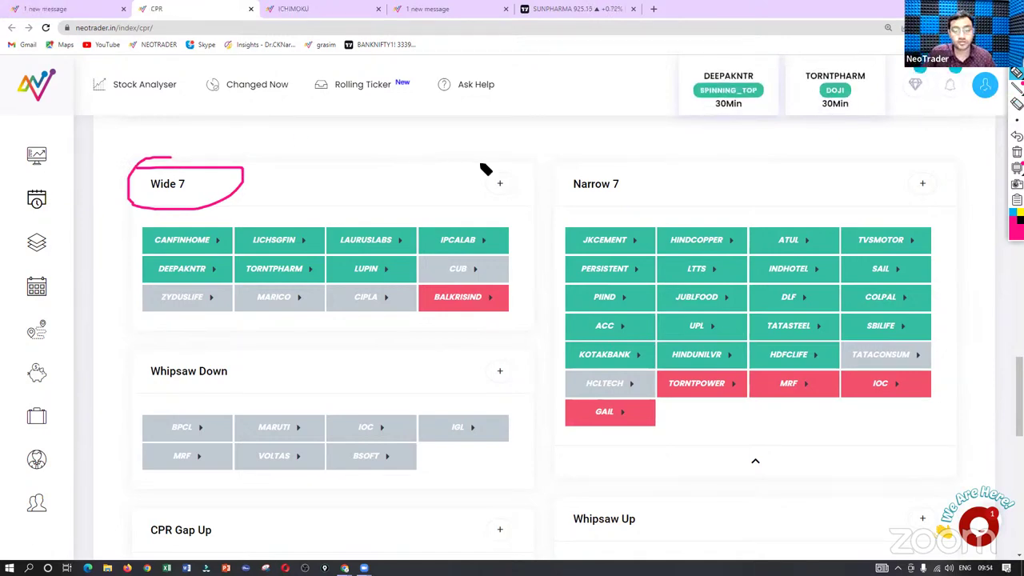
{"action": "mouse_move", "coordinate": [583, 164]}
{"action": "left_mouse_down"}
{"action": "mouse_move", "coordinate": [564, 201]}
{"action": "mouse_move", "coordinate": [576, 161]}
{"action": "left_mouse_up"}
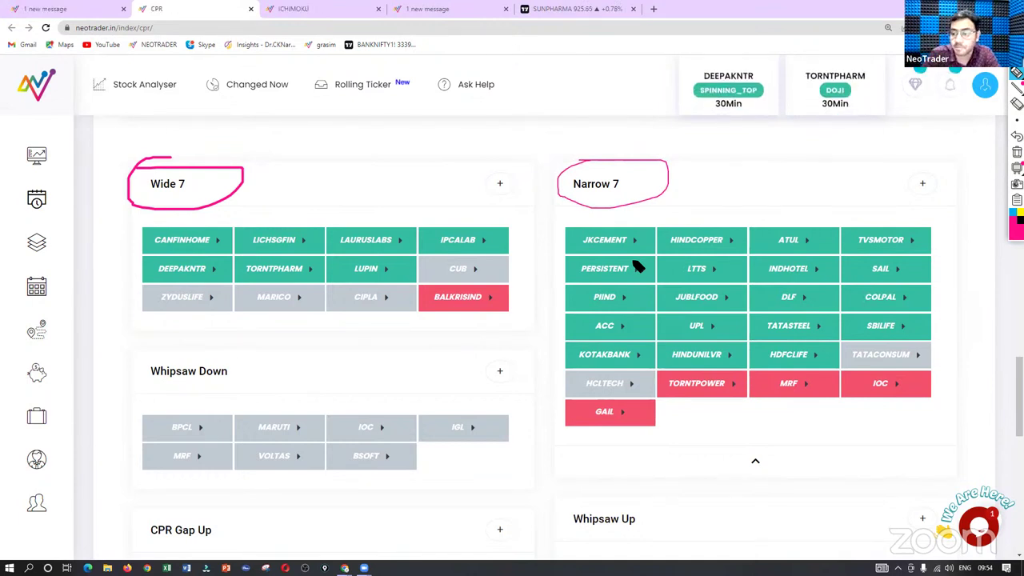
{"action": "left_click", "coordinate": [1016, 152]}
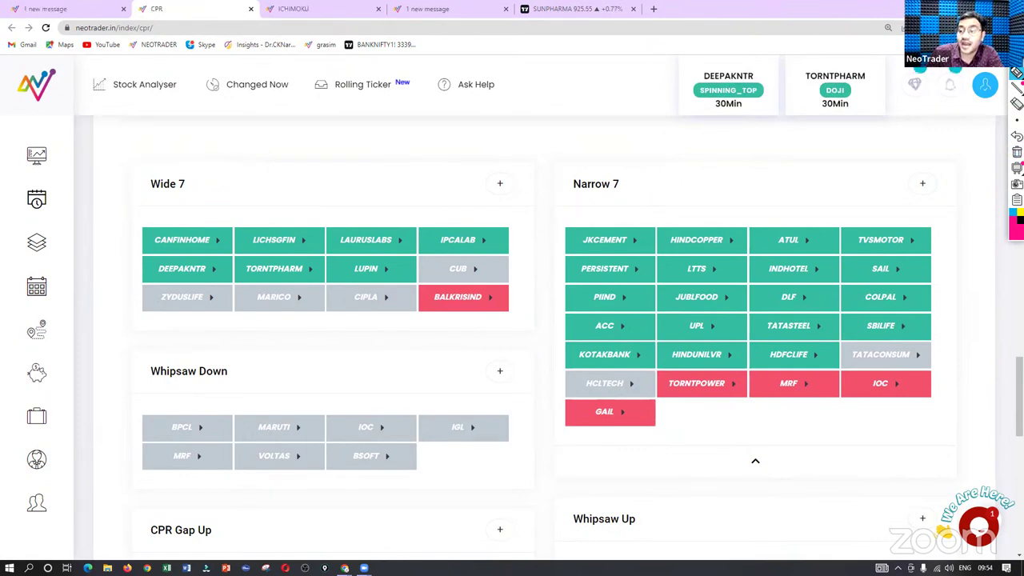
Step: Glance at the SUNPHARMA chart in TradingView, return to NeoTrader's Ichimoku Dashboard and deselect the Kumo Twist Bullish signal
{"action": "left_click", "coordinate": [543, 10]}
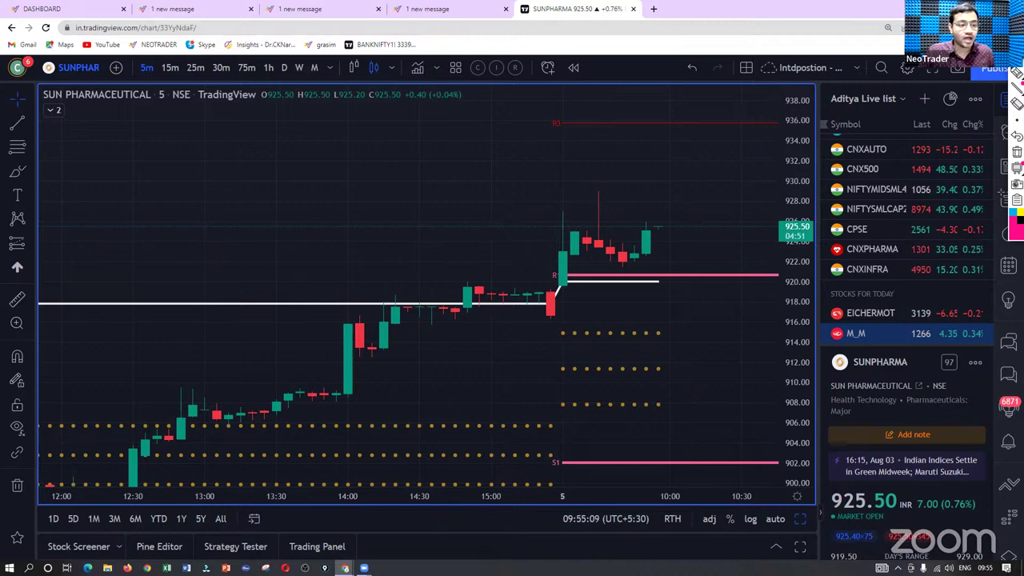
{"action": "left_click", "coordinate": [164, 10]}
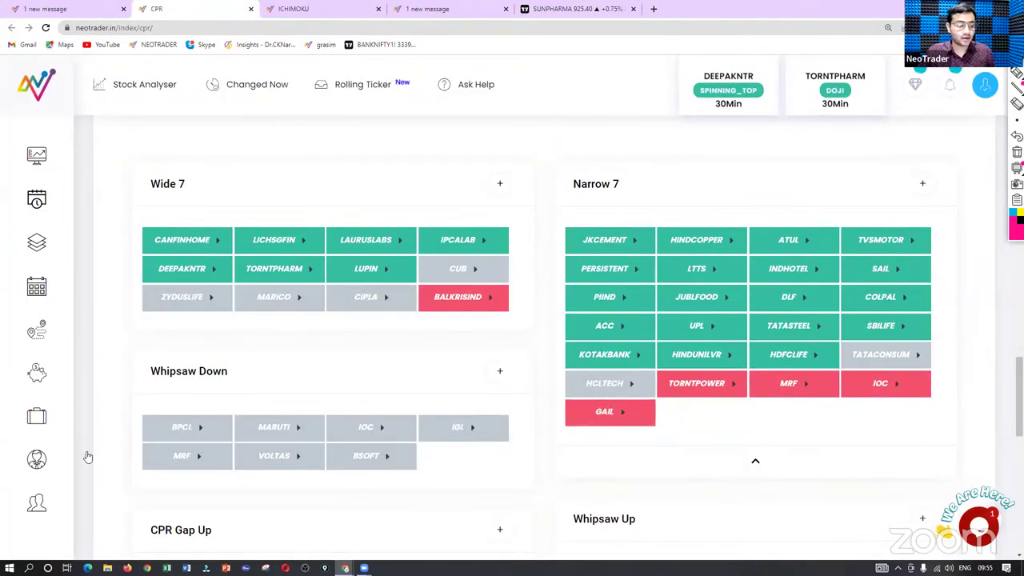
{"action": "key", "text": "ctrl+Tab"}
{"action": "left_click", "coordinate": [151, 204]}
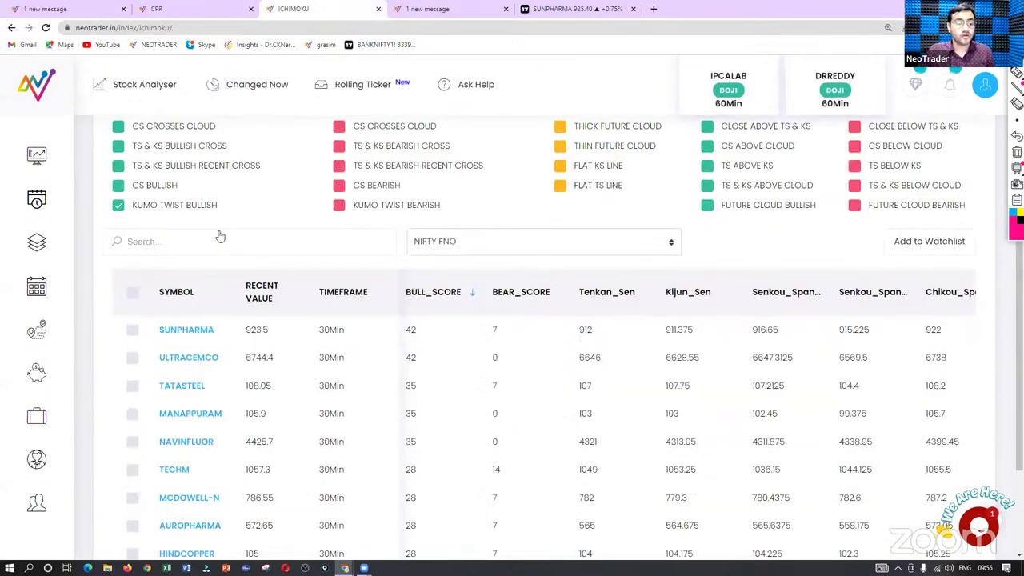
Step: Replace the Ichimoku Dashboard's 30Min timeframe with 1Day and 1Week
{"action": "scroll", "coordinate": [308, 235], "scroll_direction": "up", "scroll_amount": 3}
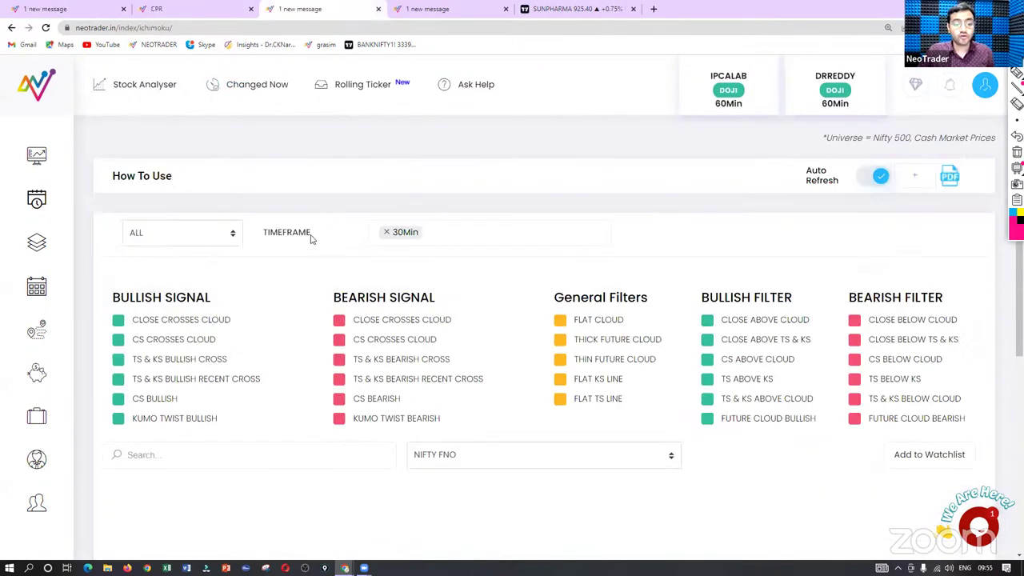
{"action": "left_click", "coordinate": [388, 232]}
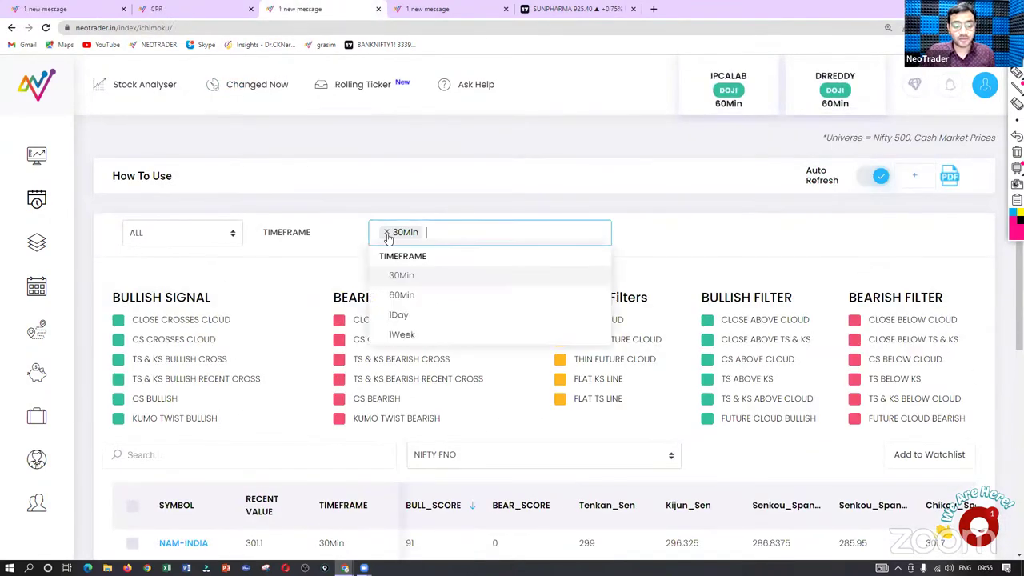
{"action": "left_click", "coordinate": [402, 334]}
{"action": "left_click", "coordinate": [428, 232]}
{"action": "left_click", "coordinate": [399, 315]}
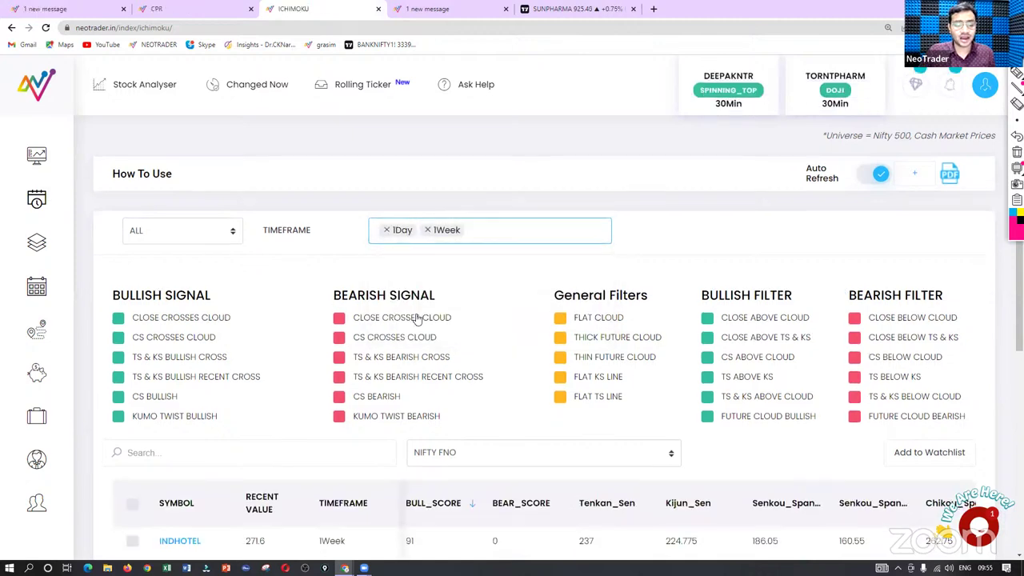
Step: Filter the Ichimoku table by the CS Bullish signal and sort it by CS_RANK
{"action": "scroll", "coordinate": [128, 234], "scroll_direction": "down", "scroll_amount": 3}
{"action": "left_click", "coordinate": [118, 186]}
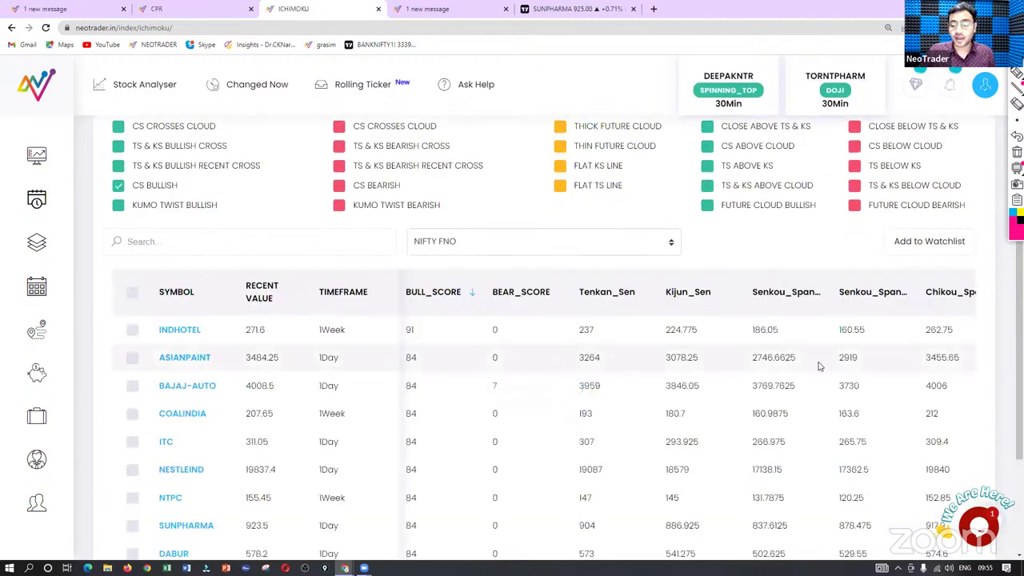
{"action": "scroll", "coordinate": [767, 357], "scroll_direction": "right", "scroll_amount": 3}
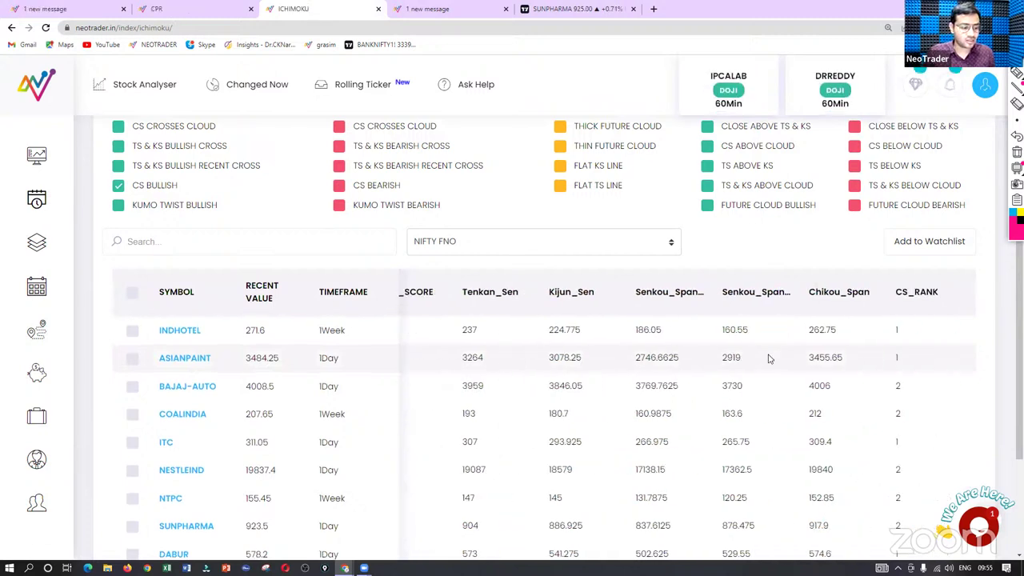
{"action": "left_click", "coordinate": [950, 292]}
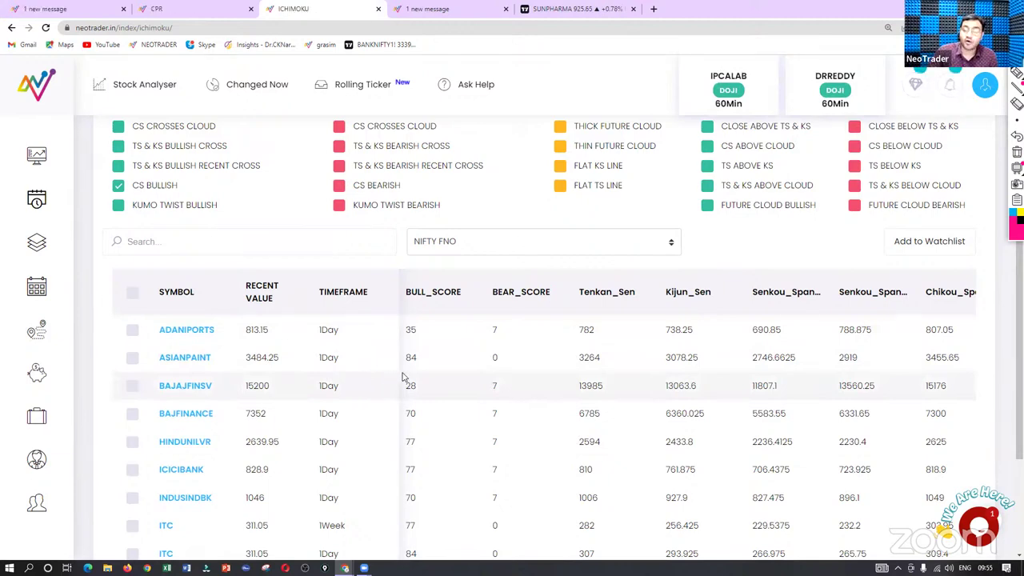
Step: Limit the Ichimoku results to the Bullish watchlist instead of NIFTY FNO and review the listed stocks
{"action": "scroll", "coordinate": [899, 200], "scroll_direction": "up", "scroll_amount": 3}
{"action": "scroll", "coordinate": [932, 162], "scroll_direction": "up", "scroll_amount": 1}
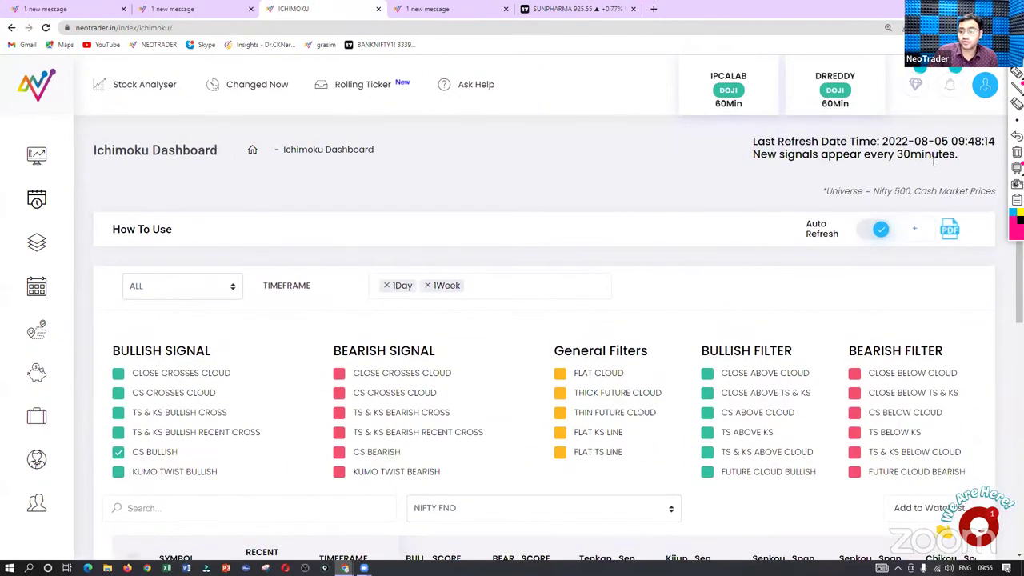
{"action": "left_click", "coordinate": [212, 298]}
{"action": "scroll", "coordinate": [560, 360], "scroll_direction": "down", "scroll_amount": 5}
{"action": "left_click", "coordinate": [538, 141]}
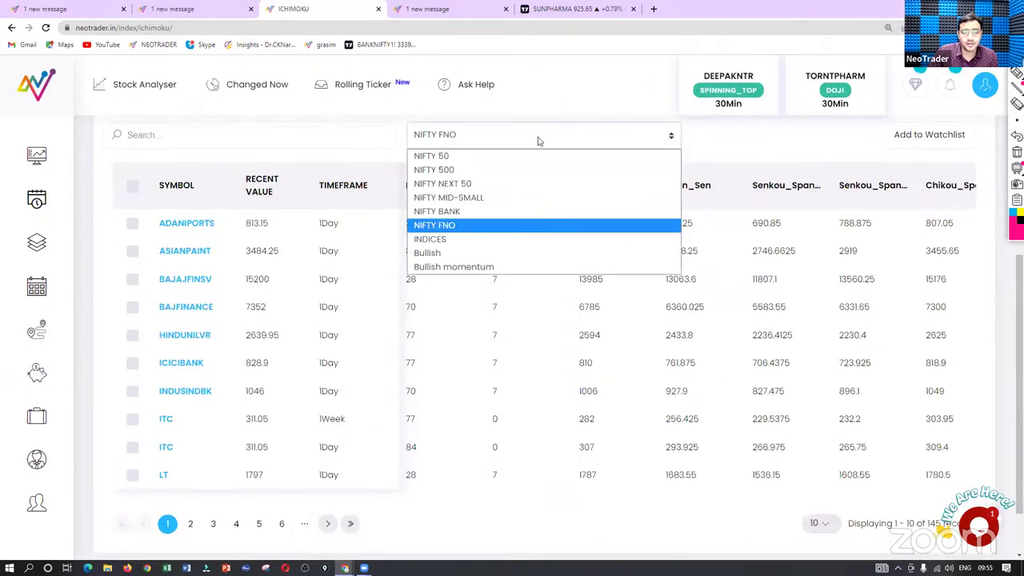
{"action": "left_click", "coordinate": [468, 252]}
{"action": "scroll", "coordinate": [457, 270], "scroll_direction": "down", "scroll_amount": 1}
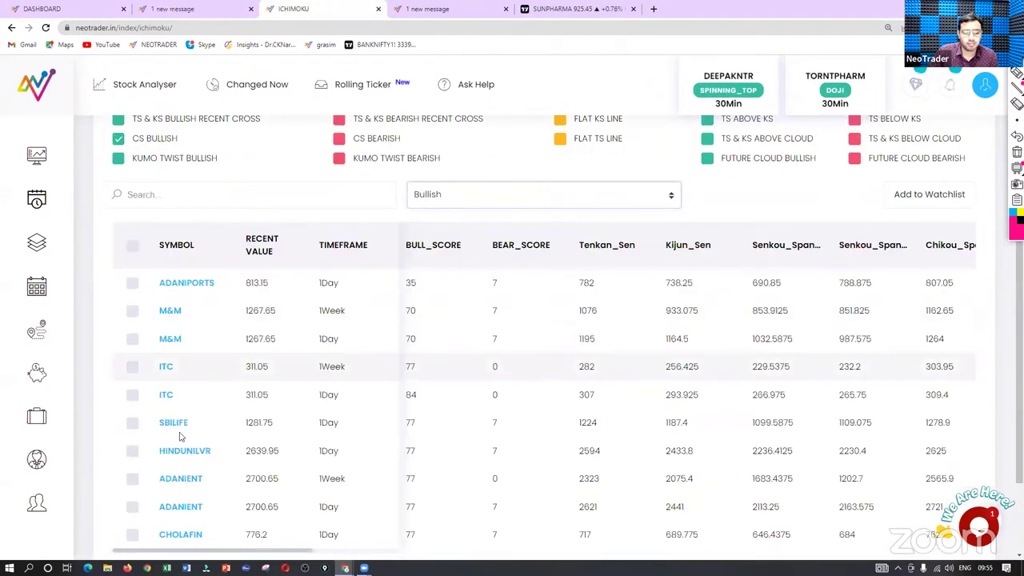
{"action": "scroll", "coordinate": [179, 436], "scroll_direction": "down", "scroll_amount": 2}
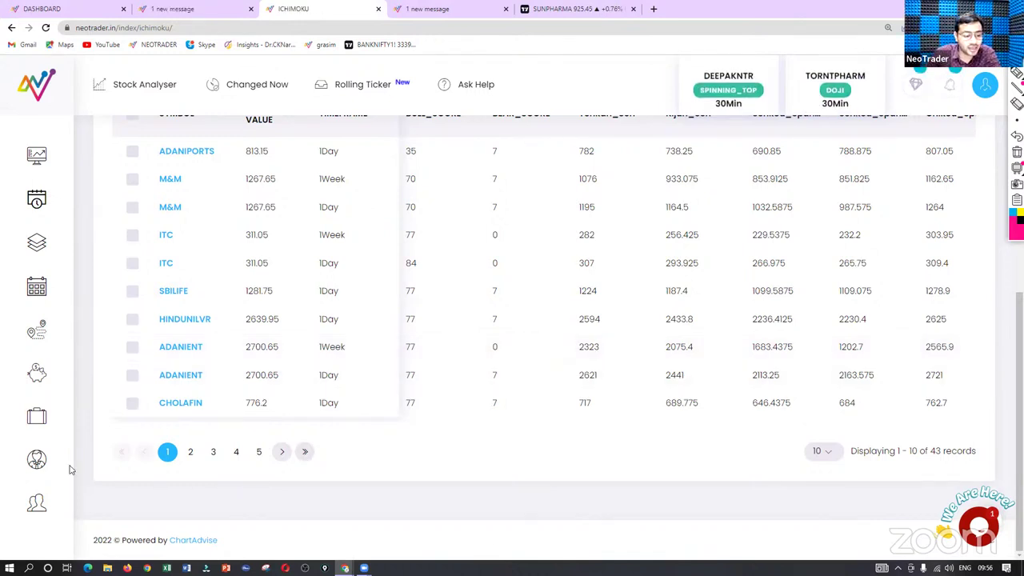
Step: Open the RSI Trends page from the Analyst Zone's technical indicators and turn off its auto refresh
{"action": "left_click", "coordinate": [13, 458]}
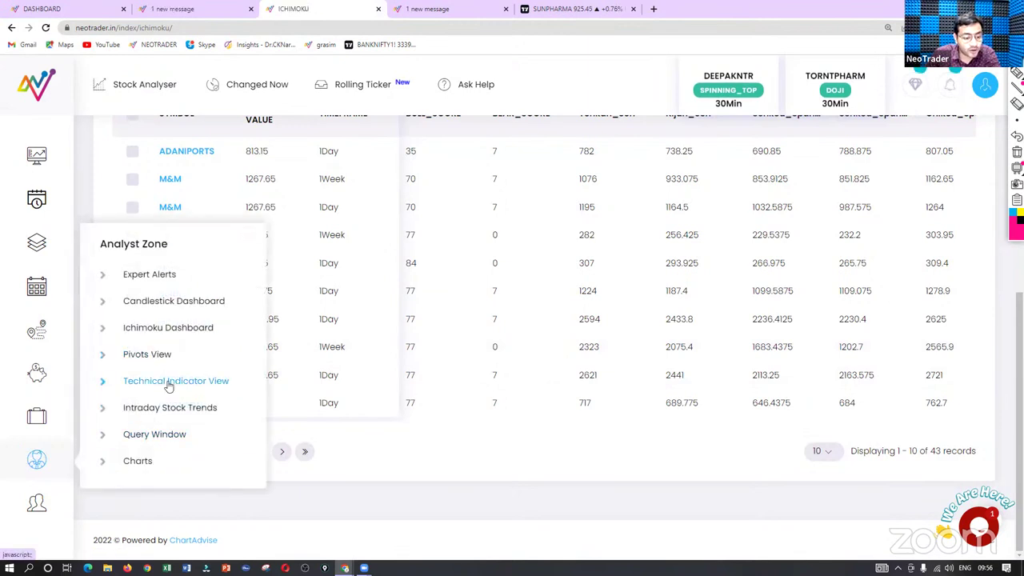
{"action": "mouse_move", "coordinate": [248, 376]}
{"action": "left_click", "coordinate": [314, 314]}
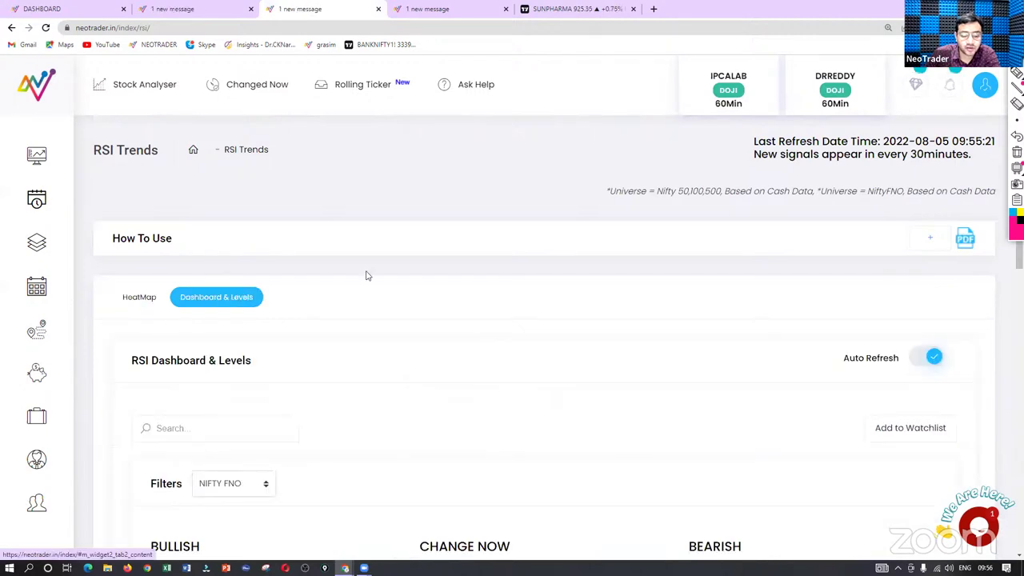
{"action": "scroll", "coordinate": [365, 276], "scroll_direction": "down", "scroll_amount": 5}
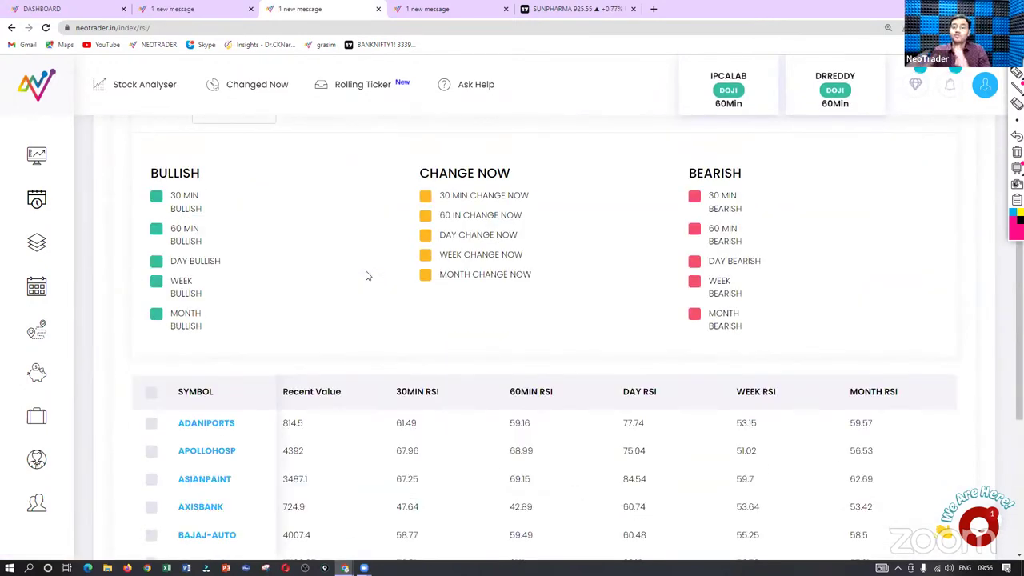
{"action": "scroll", "coordinate": [548, 260], "scroll_direction": "up", "scroll_amount": 3}
{"action": "left_click", "coordinate": [931, 200]}
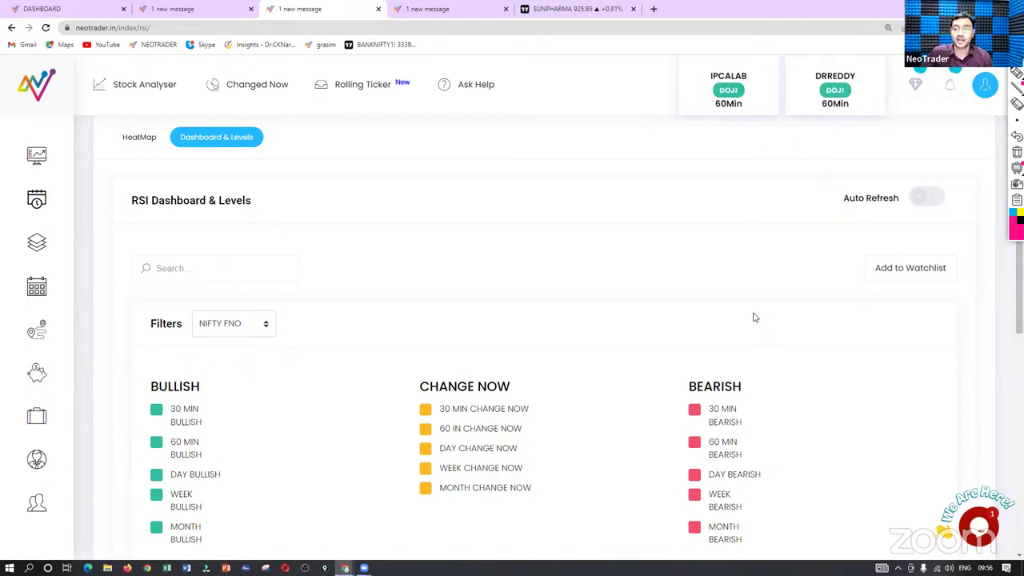
Step: Filter the RSI table to stocks that are Day, Week and Month Bullish
{"action": "scroll", "coordinate": [753, 317], "scroll_direction": "down", "scroll_amount": 1}
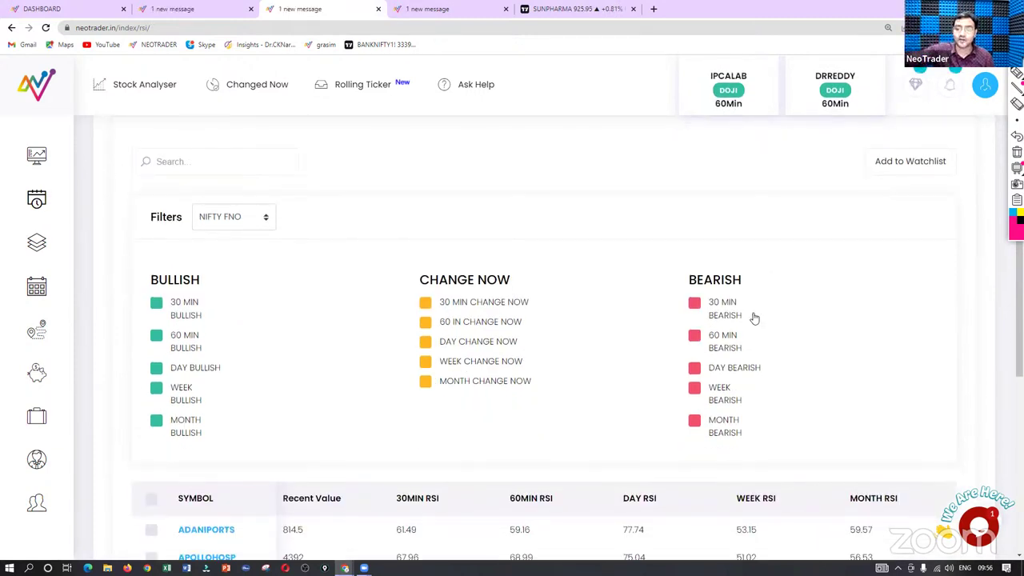
{"action": "scroll", "coordinate": [754, 317], "scroll_direction": "down", "scroll_amount": 1}
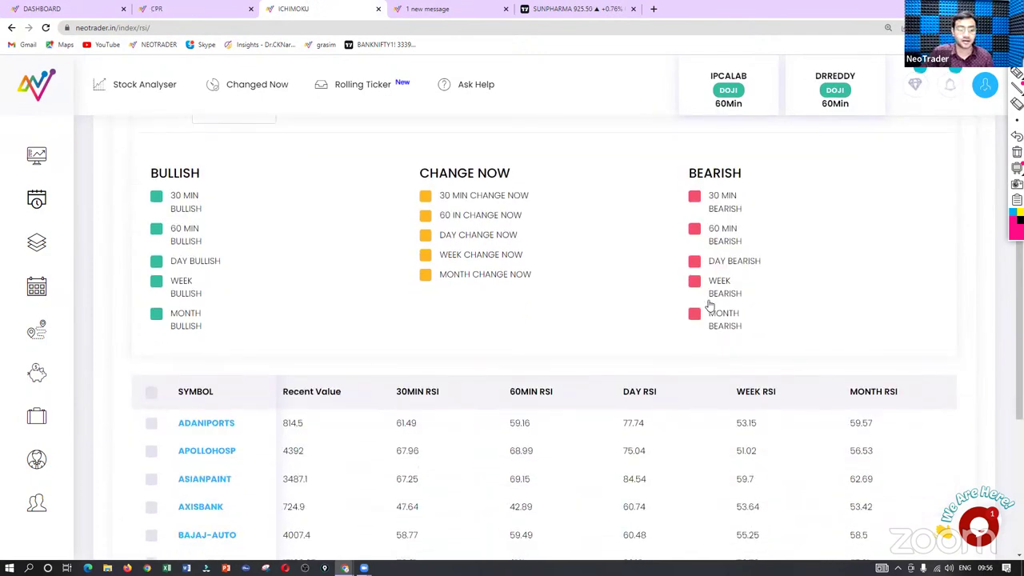
{"action": "left_click", "coordinate": [156, 262]}
{"action": "left_click", "coordinate": [156, 281]}
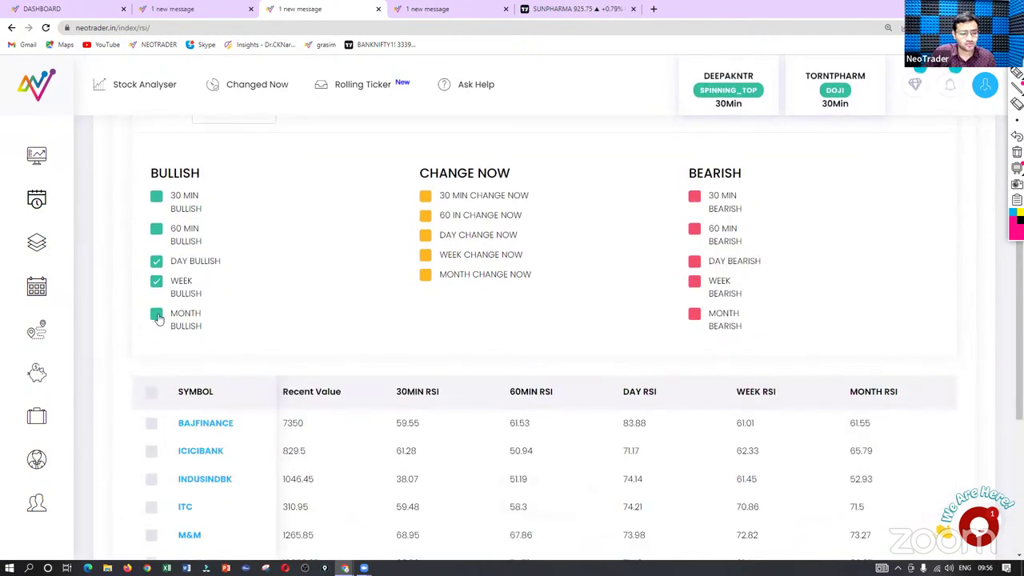
{"action": "left_click", "coordinate": [156, 314]}
{"action": "scroll", "coordinate": [326, 293], "scroll_direction": "down", "scroll_amount": 2}
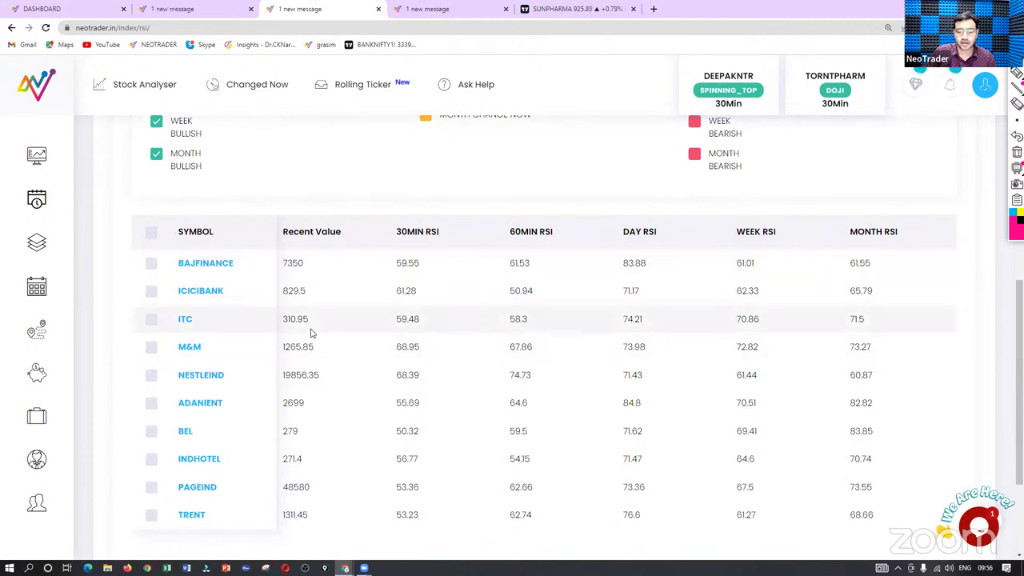
Step: Switch the RSI stock universe from NIFTY FNO to the Bullish watchlist and view the matching symbols
{"action": "scroll", "coordinate": [312, 333], "scroll_direction": "up", "scroll_amount": 4}
{"action": "left_click", "coordinate": [234, 218]}
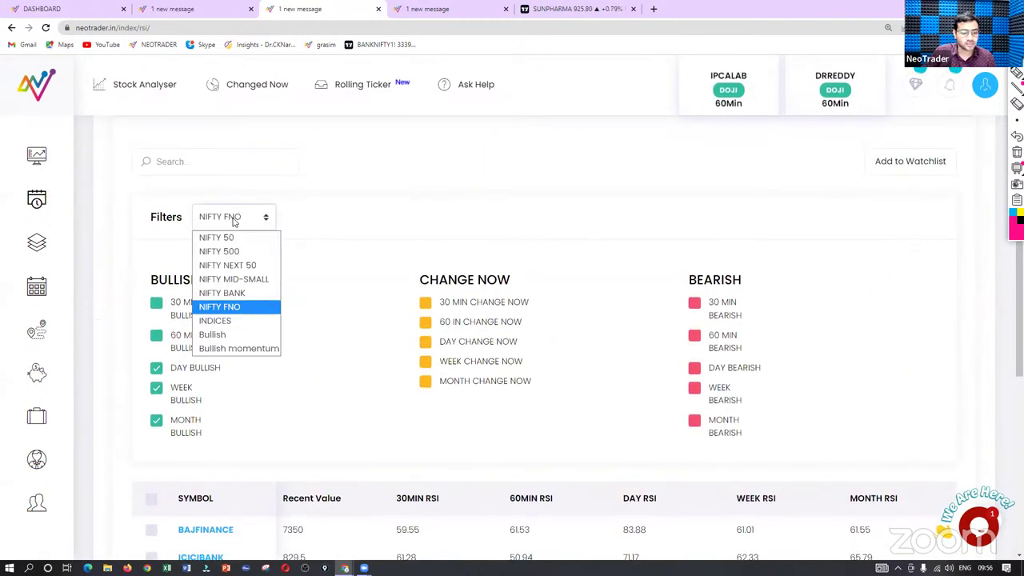
{"action": "left_click", "coordinate": [235, 334]}
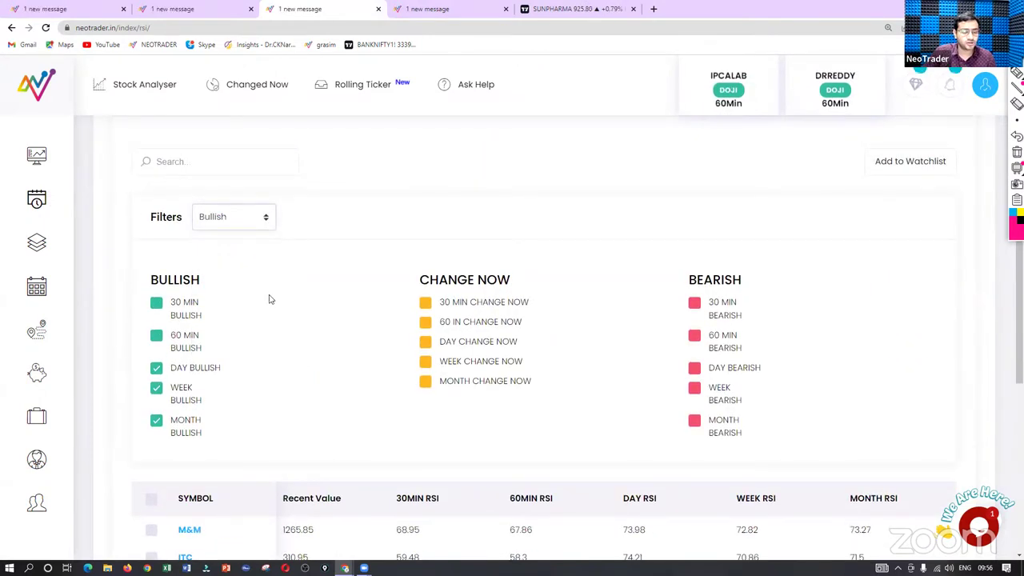
{"action": "scroll", "coordinate": [281, 261], "scroll_direction": "down", "scroll_amount": 4}
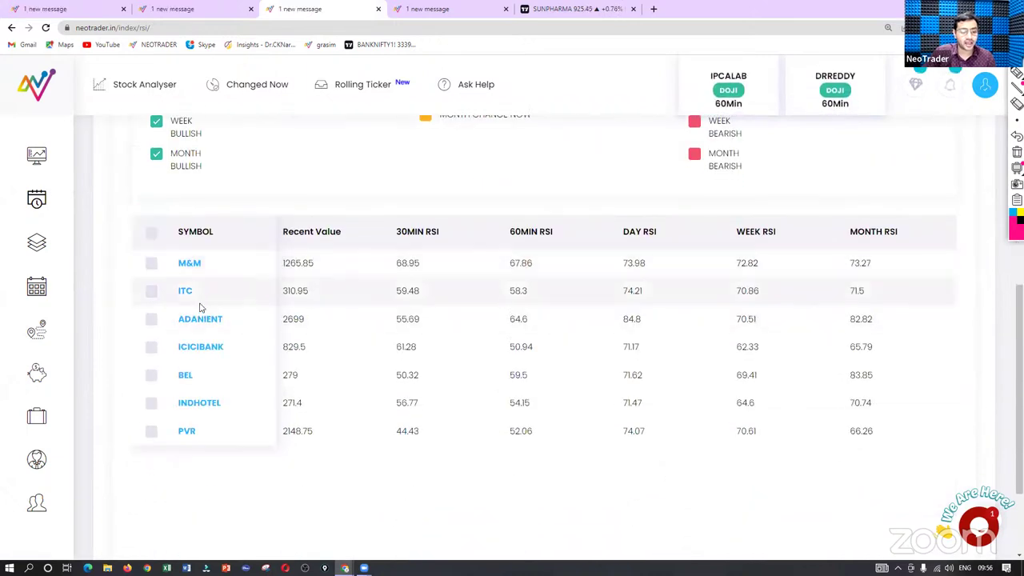
Step: Select every stock in the filtered RSI table and start adding them to a watchlist
{"action": "left_click", "coordinate": [151, 232]}
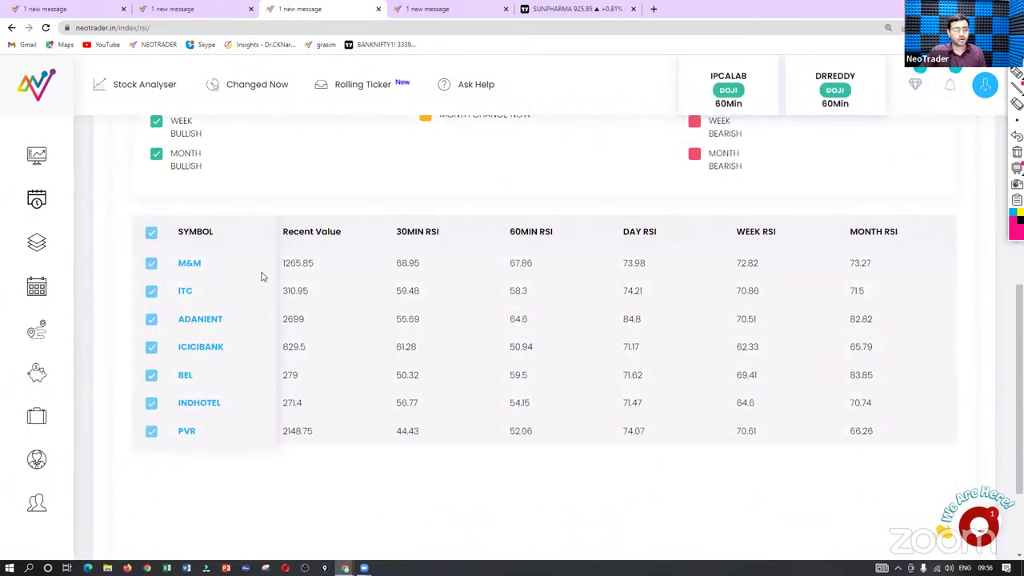
{"action": "scroll", "coordinate": [584, 347], "scroll_direction": "up", "scroll_amount": 3}
{"action": "scroll", "coordinate": [877, 219], "scroll_direction": "up", "scroll_amount": 3}
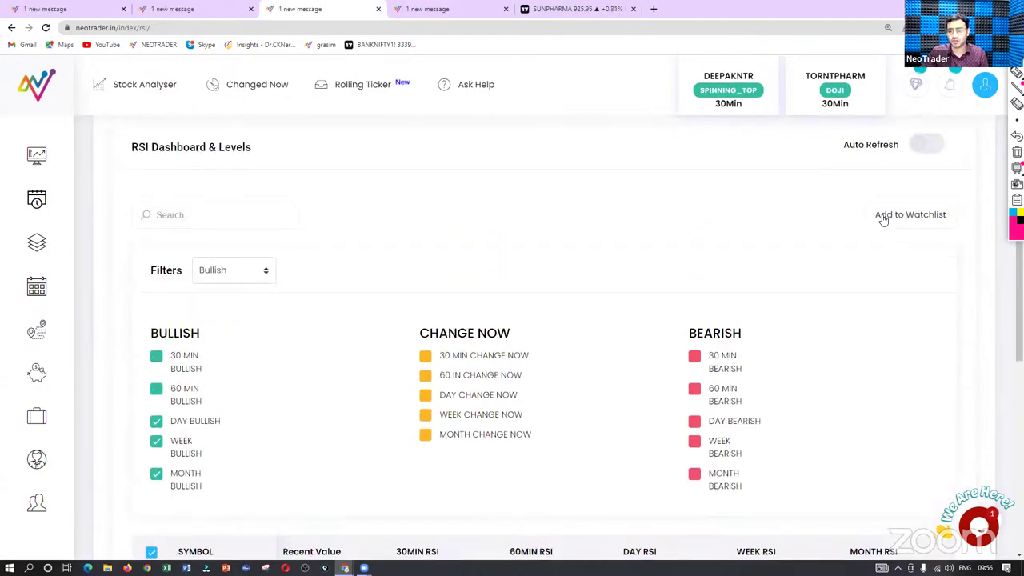
{"action": "left_click", "coordinate": [883, 218]}
Step: Create a new watchlist named "watchlist RSI" and add the selected stocks to it
{"action": "left_click", "coordinate": [475, 153]}
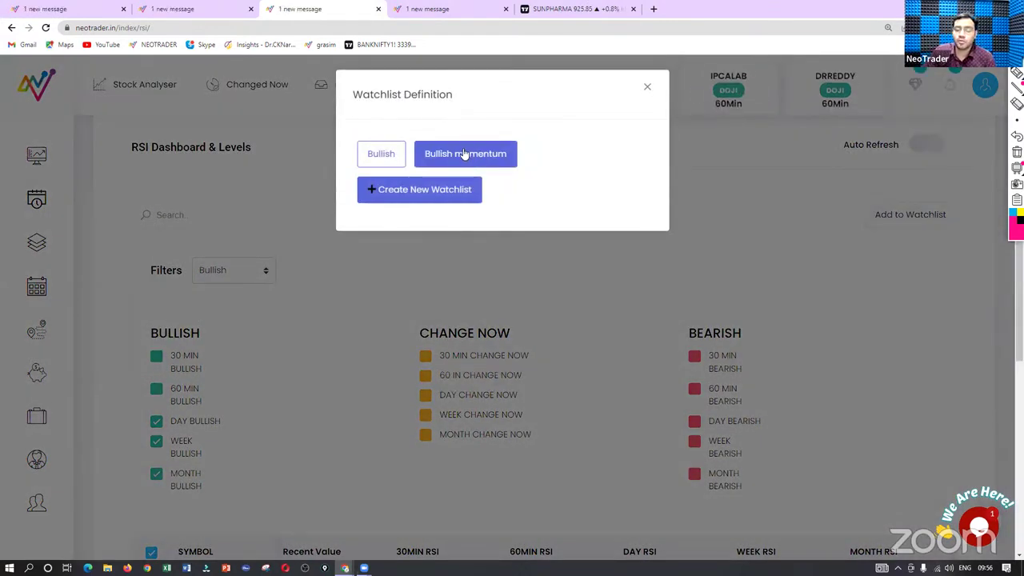
{"action": "left_click", "coordinate": [450, 190]}
{"action": "left_click", "coordinate": [421, 192]}
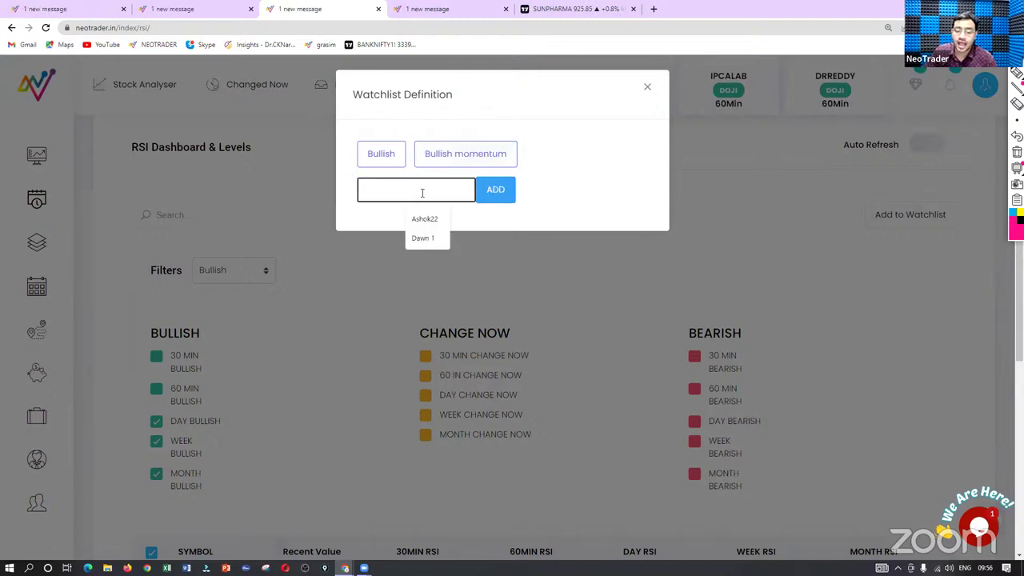
{"action": "type", "text": "watcl"}
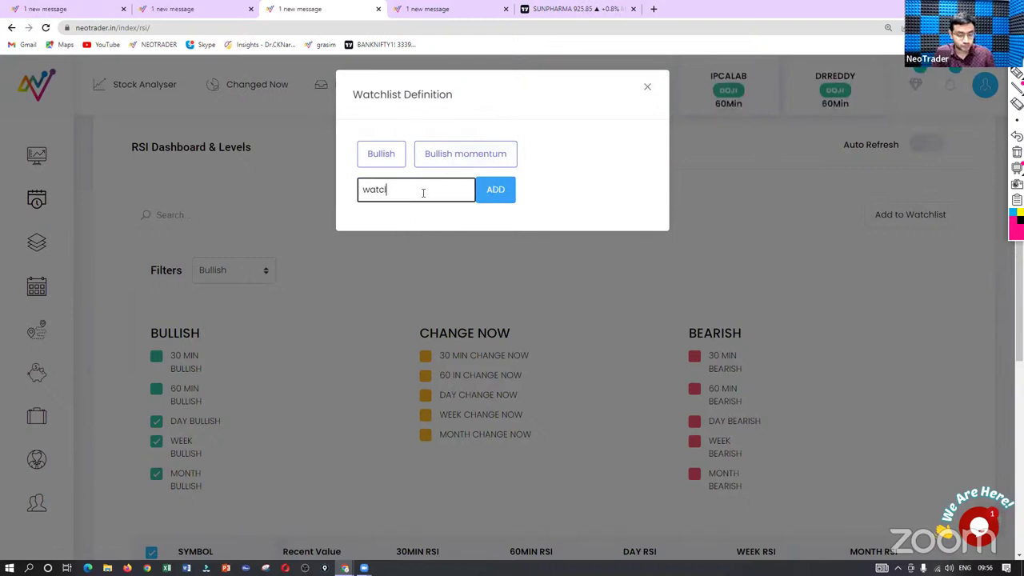
{"action": "key", "text": "BackSpace"}
{"action": "type", "text": "hlist "}
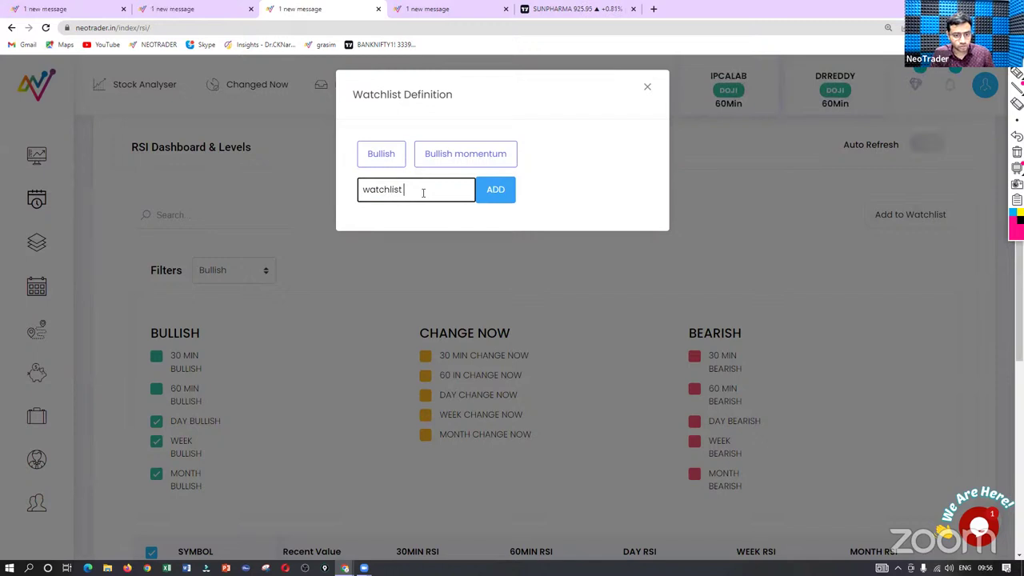
{"action": "type", "text": "RSI"}
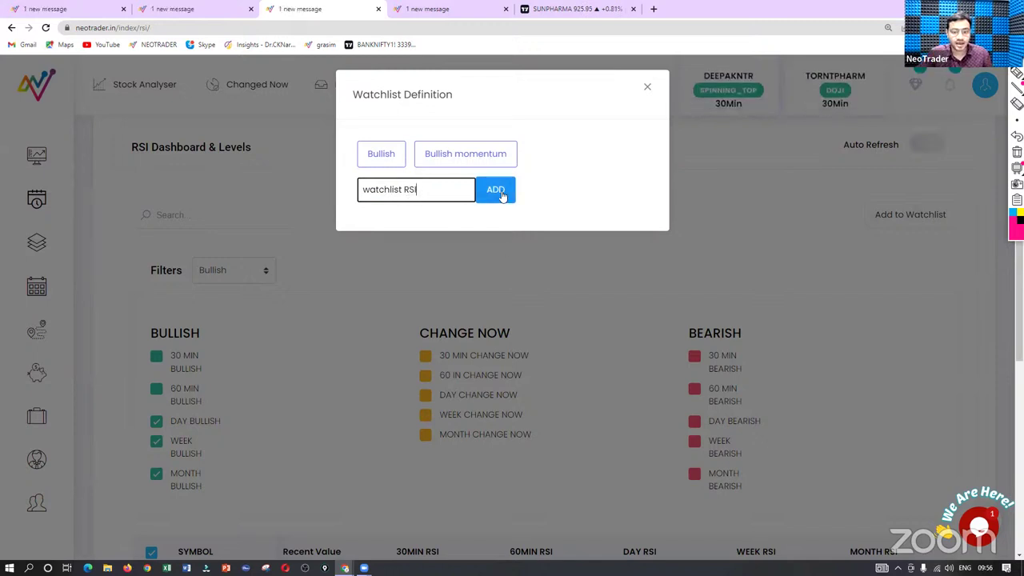
{"action": "left_click", "coordinate": [499, 191]}
{"action": "left_click", "coordinate": [565, 152]}
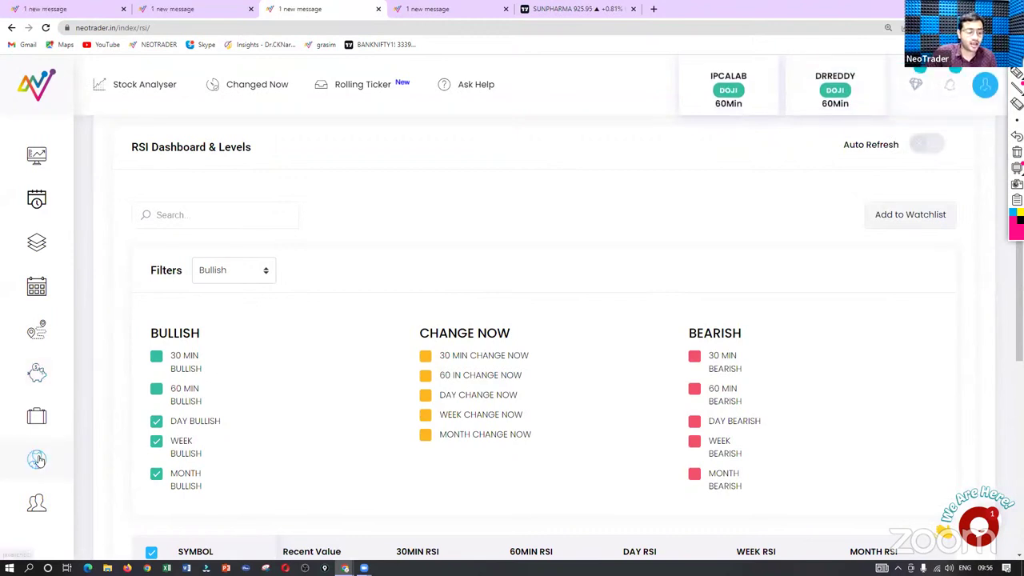
Step: Return to the already open Central Pivot Range page and reload it
{"action": "mouse_move", "coordinate": [37, 460]}
{"action": "left_click", "coordinate": [146, 352]}
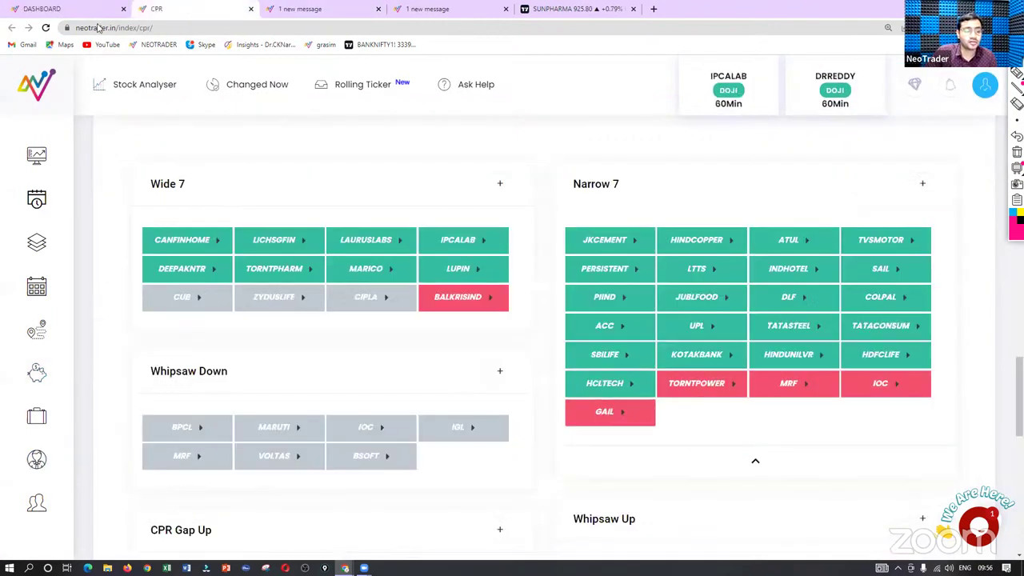
{"action": "left_click", "coordinate": [46, 27]}
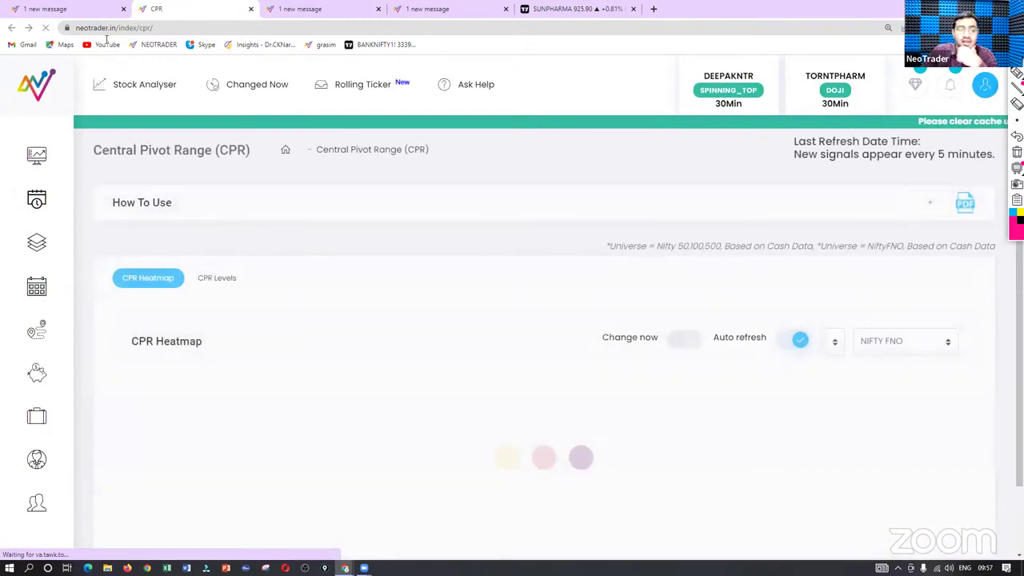
Step: Clear the symbol search on the Rolling Ticker page and limit its signals to the Bullish momentum watchlist instead of NIFTY FNO
{"action": "left_click", "coordinate": [319, 9]}
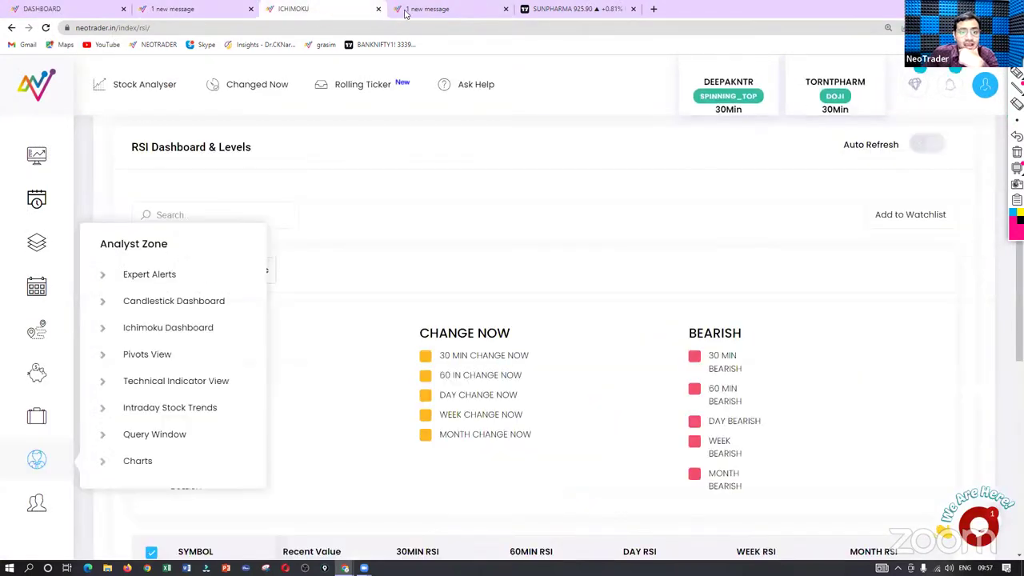
{"action": "left_click", "coordinate": [448, 9]}
{"action": "left_click_drag", "start_coordinate": [832, 211], "coordinate": [683, 212]}
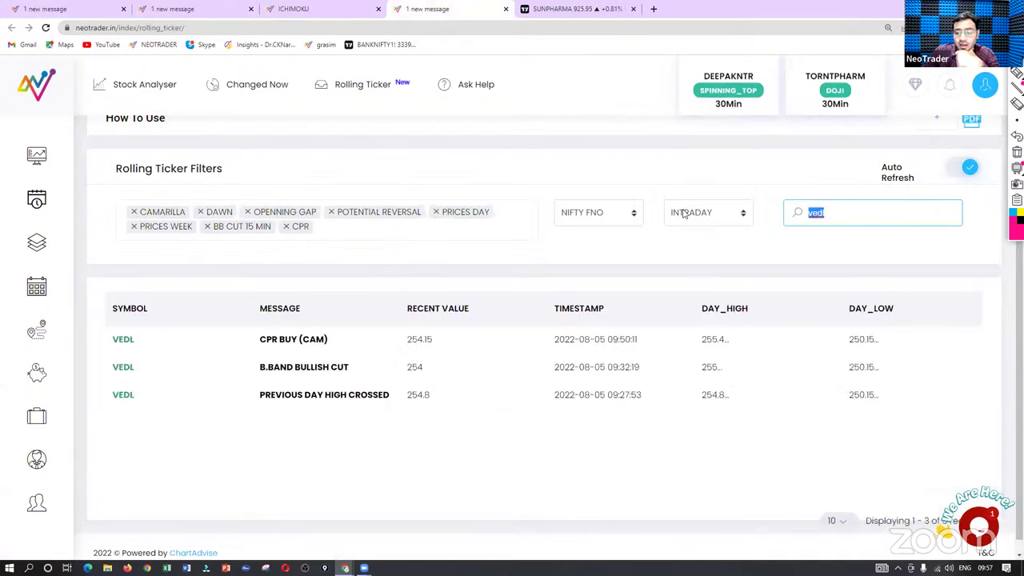
{"action": "key", "text": "BackSpace"}
{"action": "left_click", "coordinate": [678, 212]}
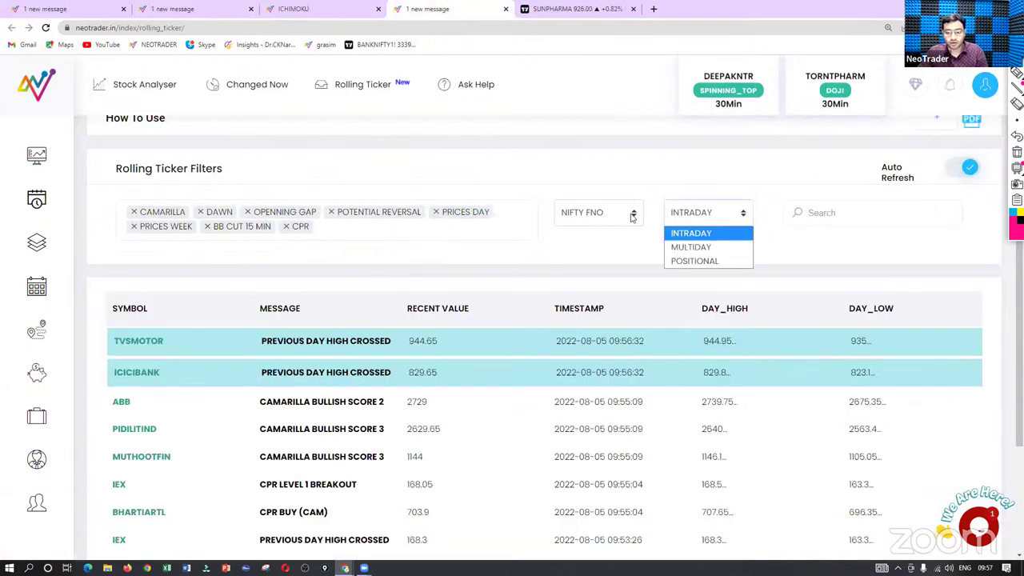
{"action": "left_click", "coordinate": [630, 214]}
{"action": "left_click", "coordinate": [615, 344]}
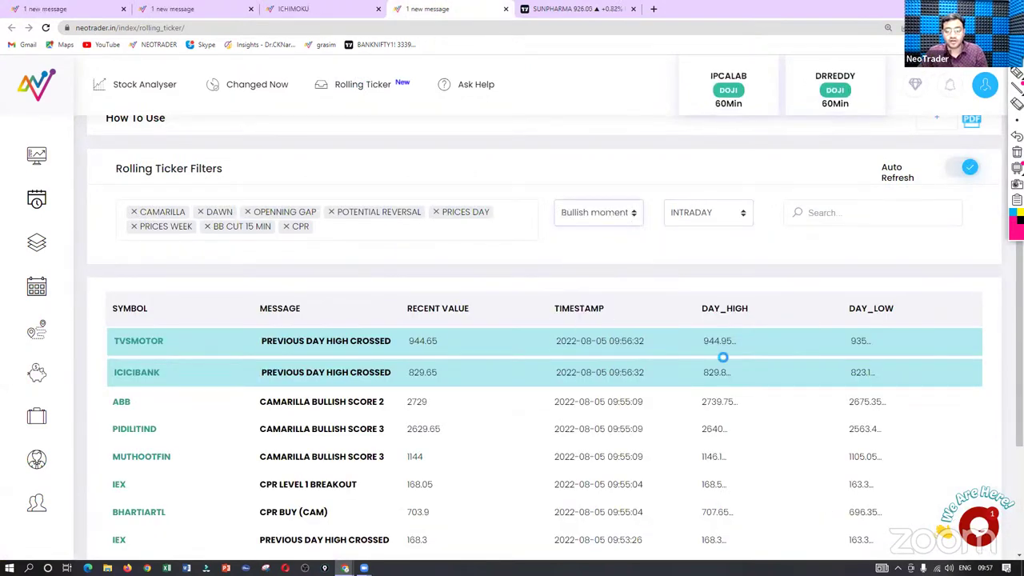
{"action": "scroll", "coordinate": [339, 291], "scroll_direction": "down", "scroll_amount": 1}
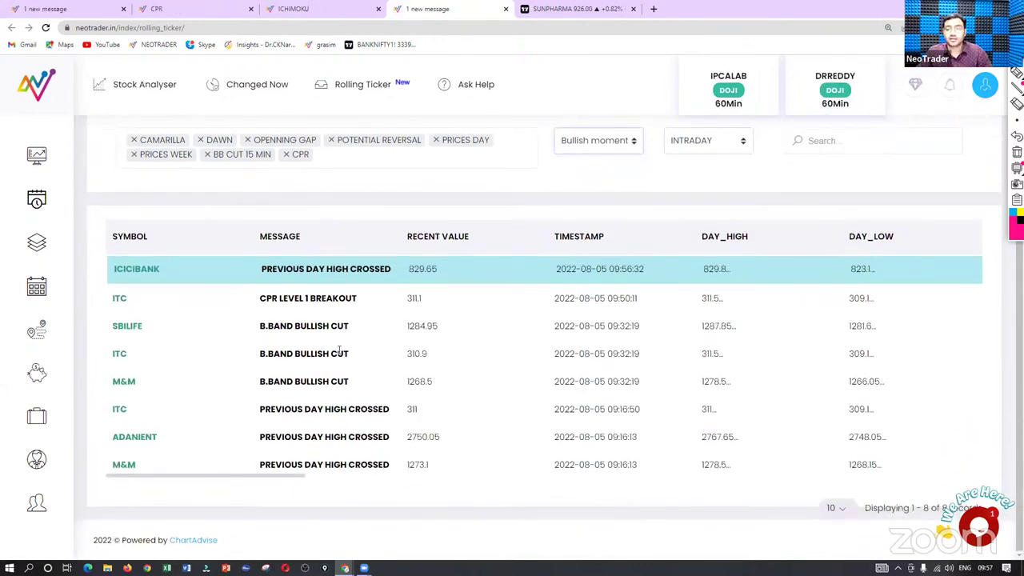
Step: Limit the CPR Heatmap to the "watchlist RSI" watchlist and review its stocks across the Fibonacci heatmap levels
{"action": "left_click", "coordinate": [192, 9]}
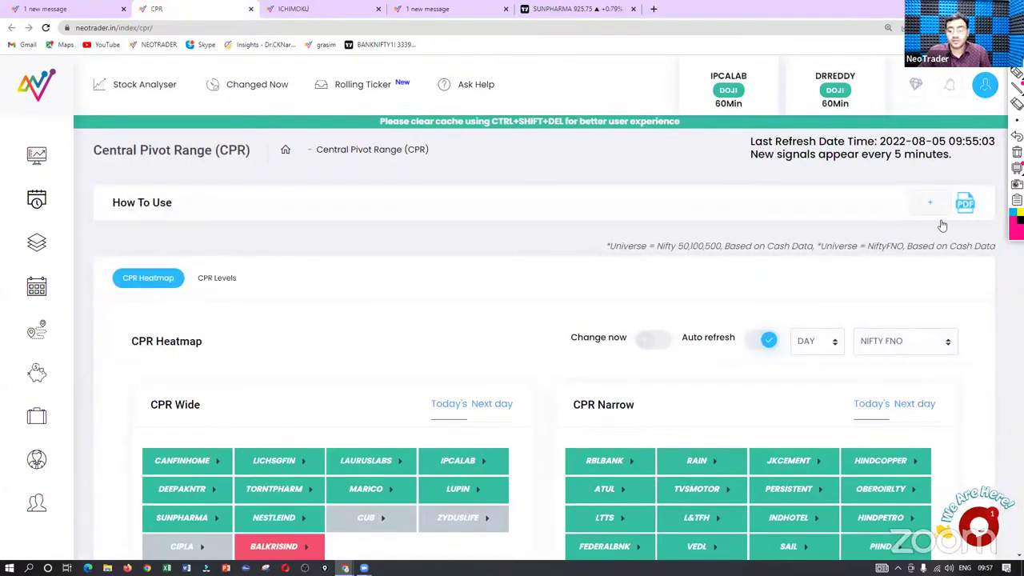
{"action": "left_click", "coordinate": [881, 343]}
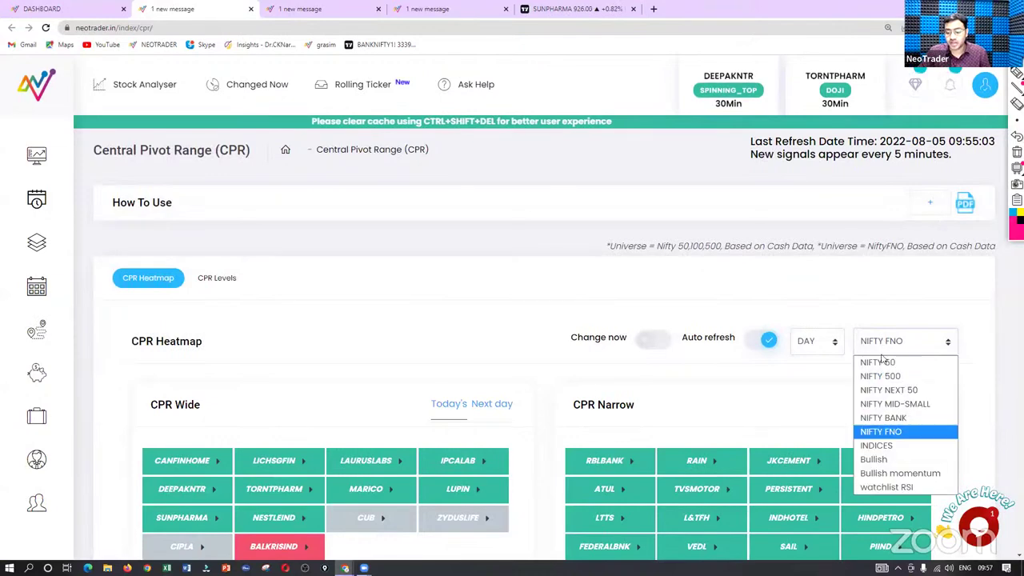
{"action": "left_click", "coordinate": [886, 486]}
{"action": "scroll", "coordinate": [591, 195], "scroll_direction": "down", "scroll_amount": 4}
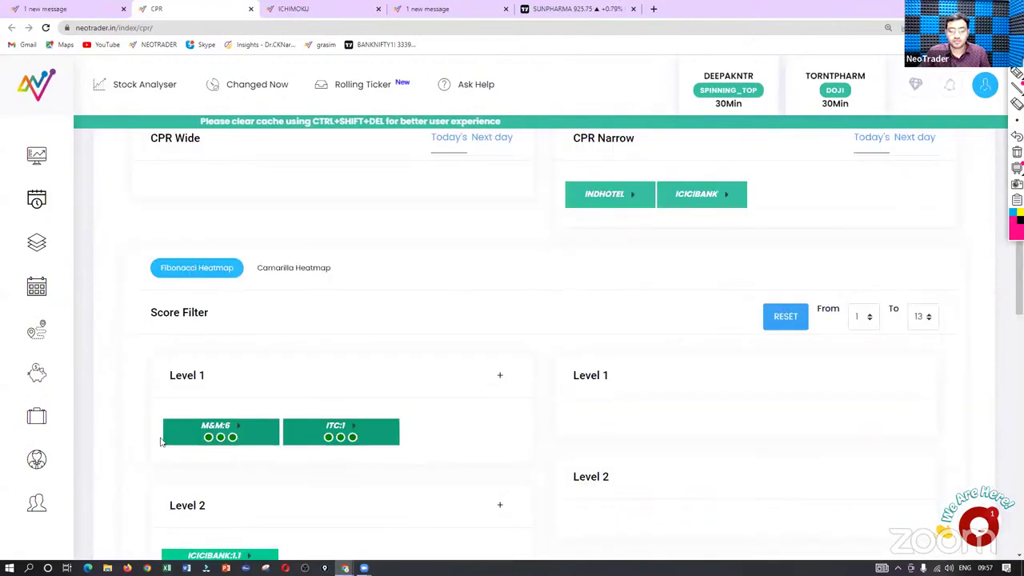
{"action": "scroll", "coordinate": [272, 412], "scroll_direction": "down", "scroll_amount": 3}
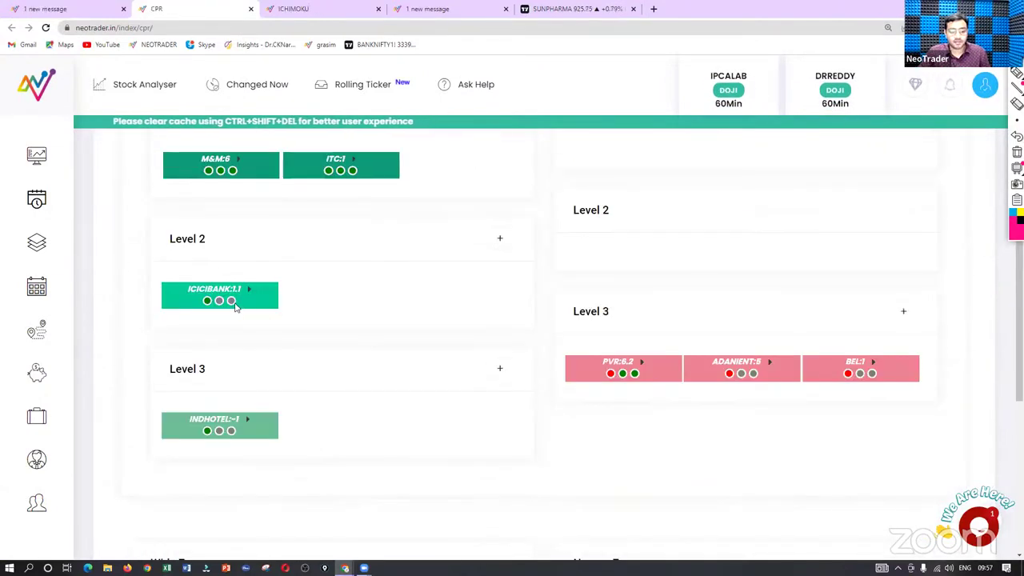
{"action": "scroll", "coordinate": [573, 387], "scroll_direction": "up", "scroll_amount": 1}
{"action": "scroll", "coordinate": [573, 387], "scroll_direction": "up", "scroll_amount": 2}
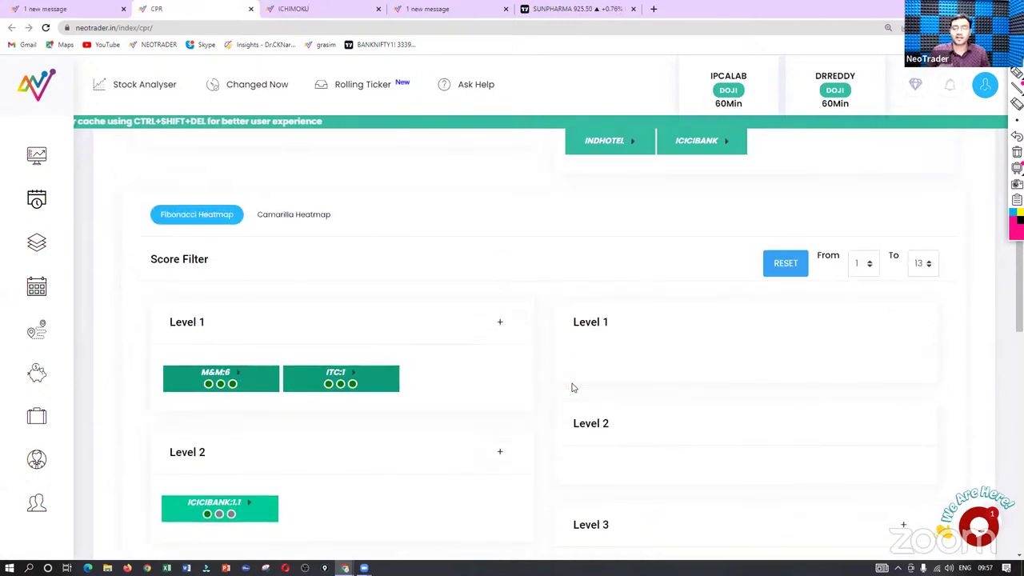